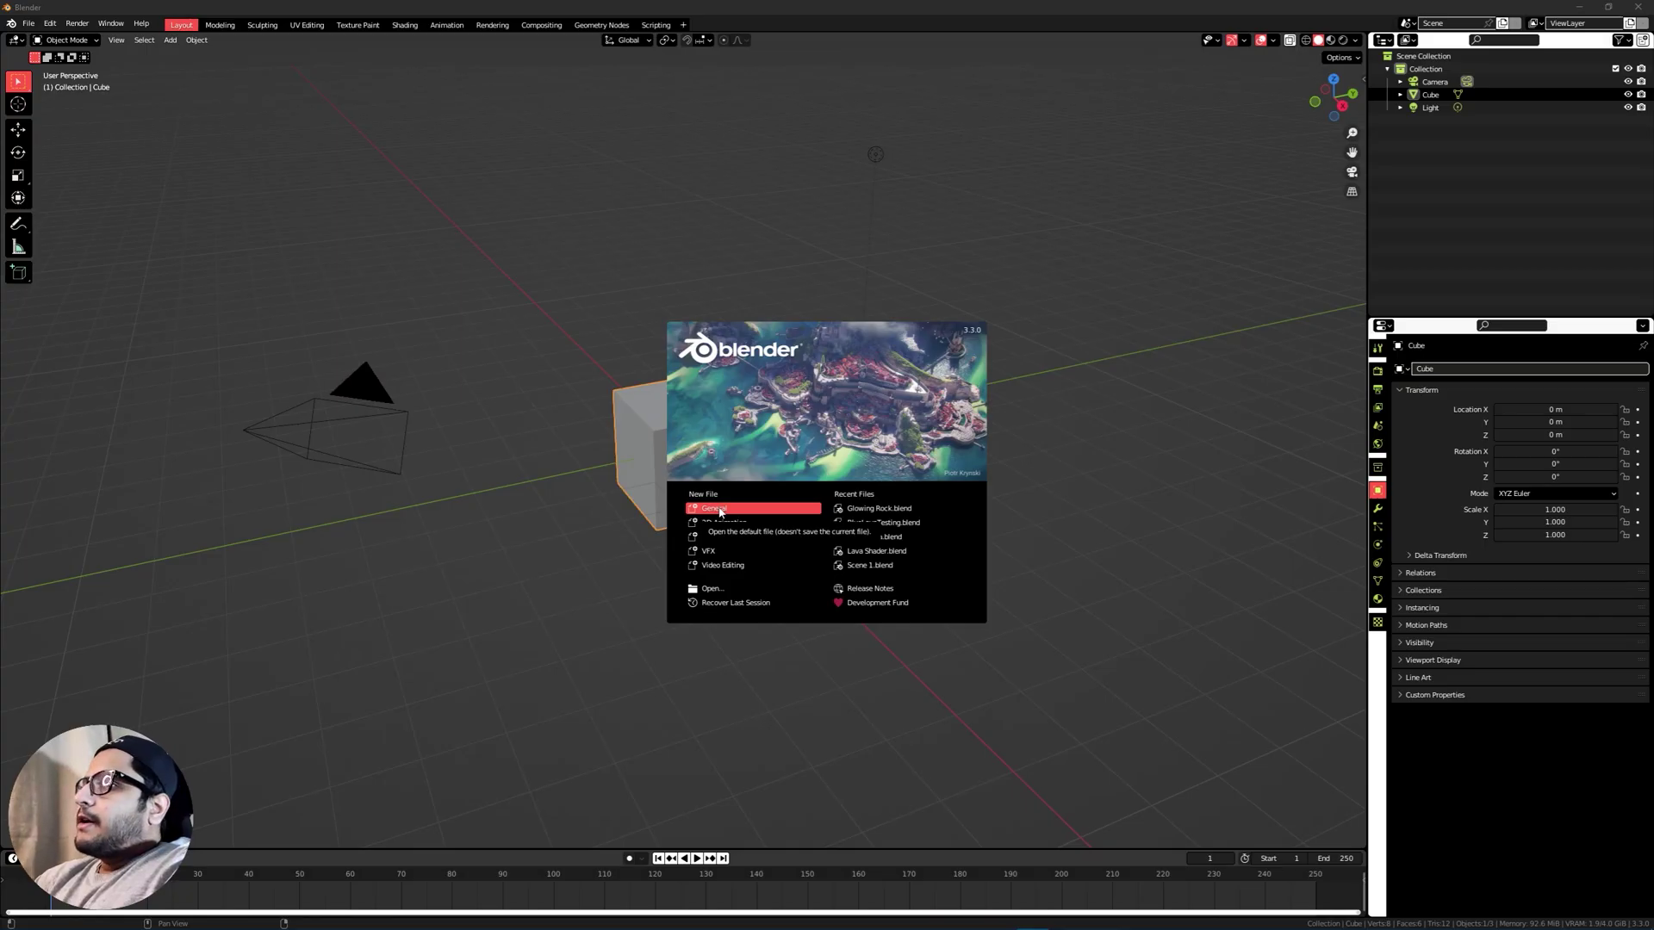
Start a new General file and delete all the default objects from the scene.
click(719, 512)
click(905, 394)
drag(982, 208, 247, 572)
key(Delete)
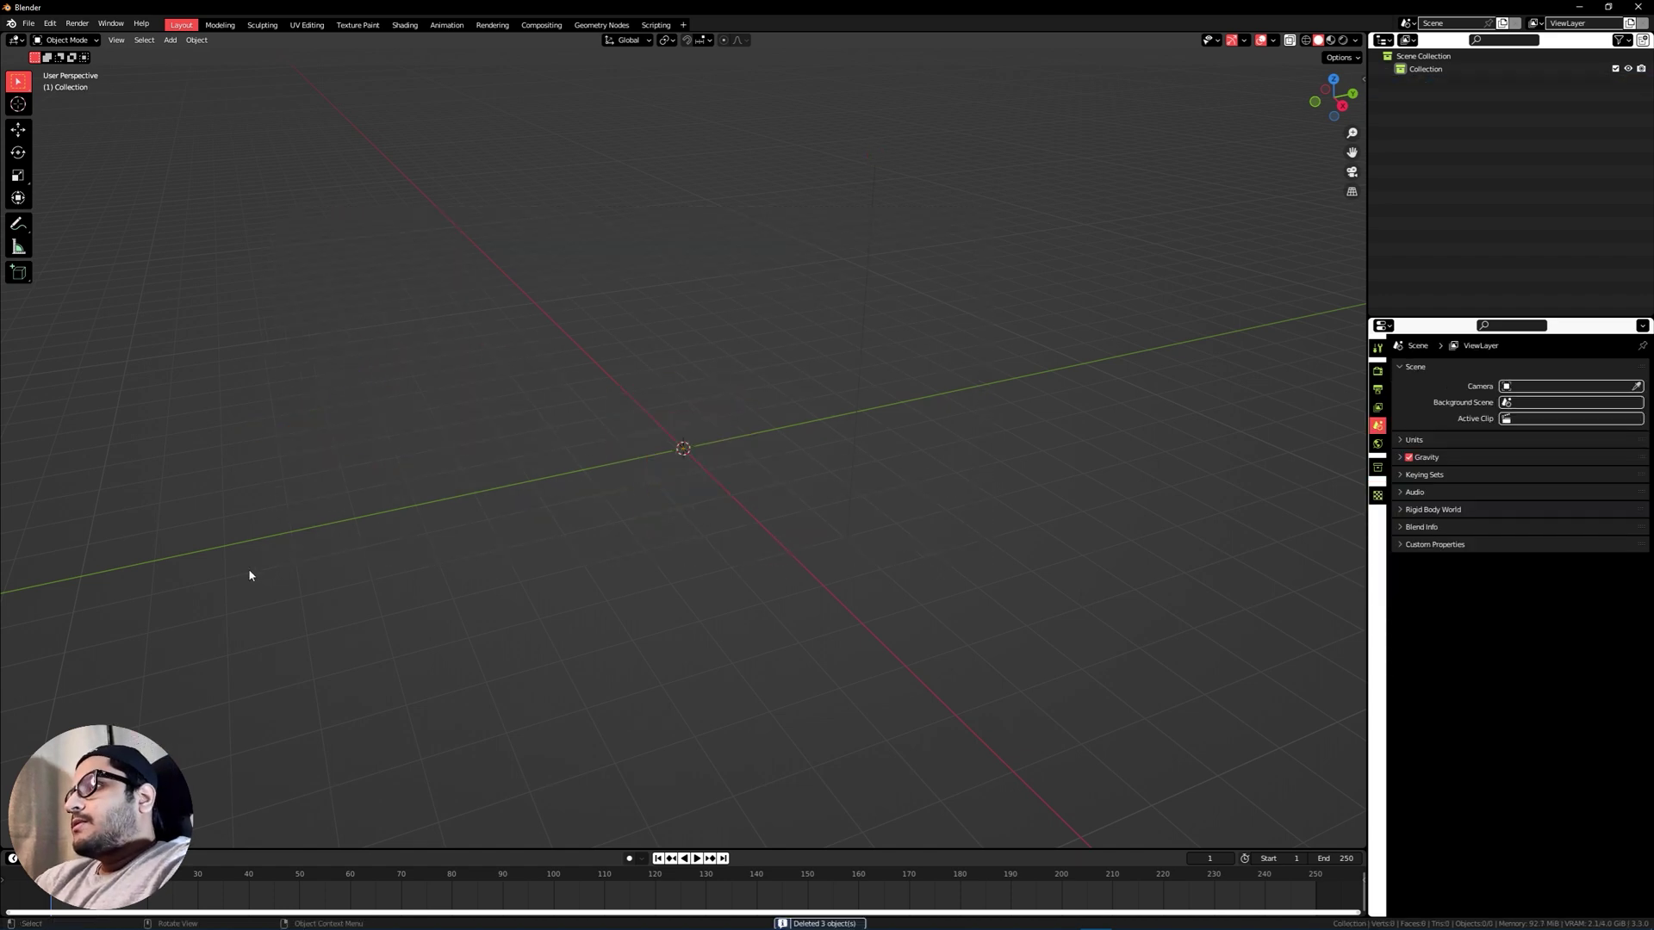
Add an ico sphere with 5 subdivisions at the origin and shade it smooth.
key(shift+a)
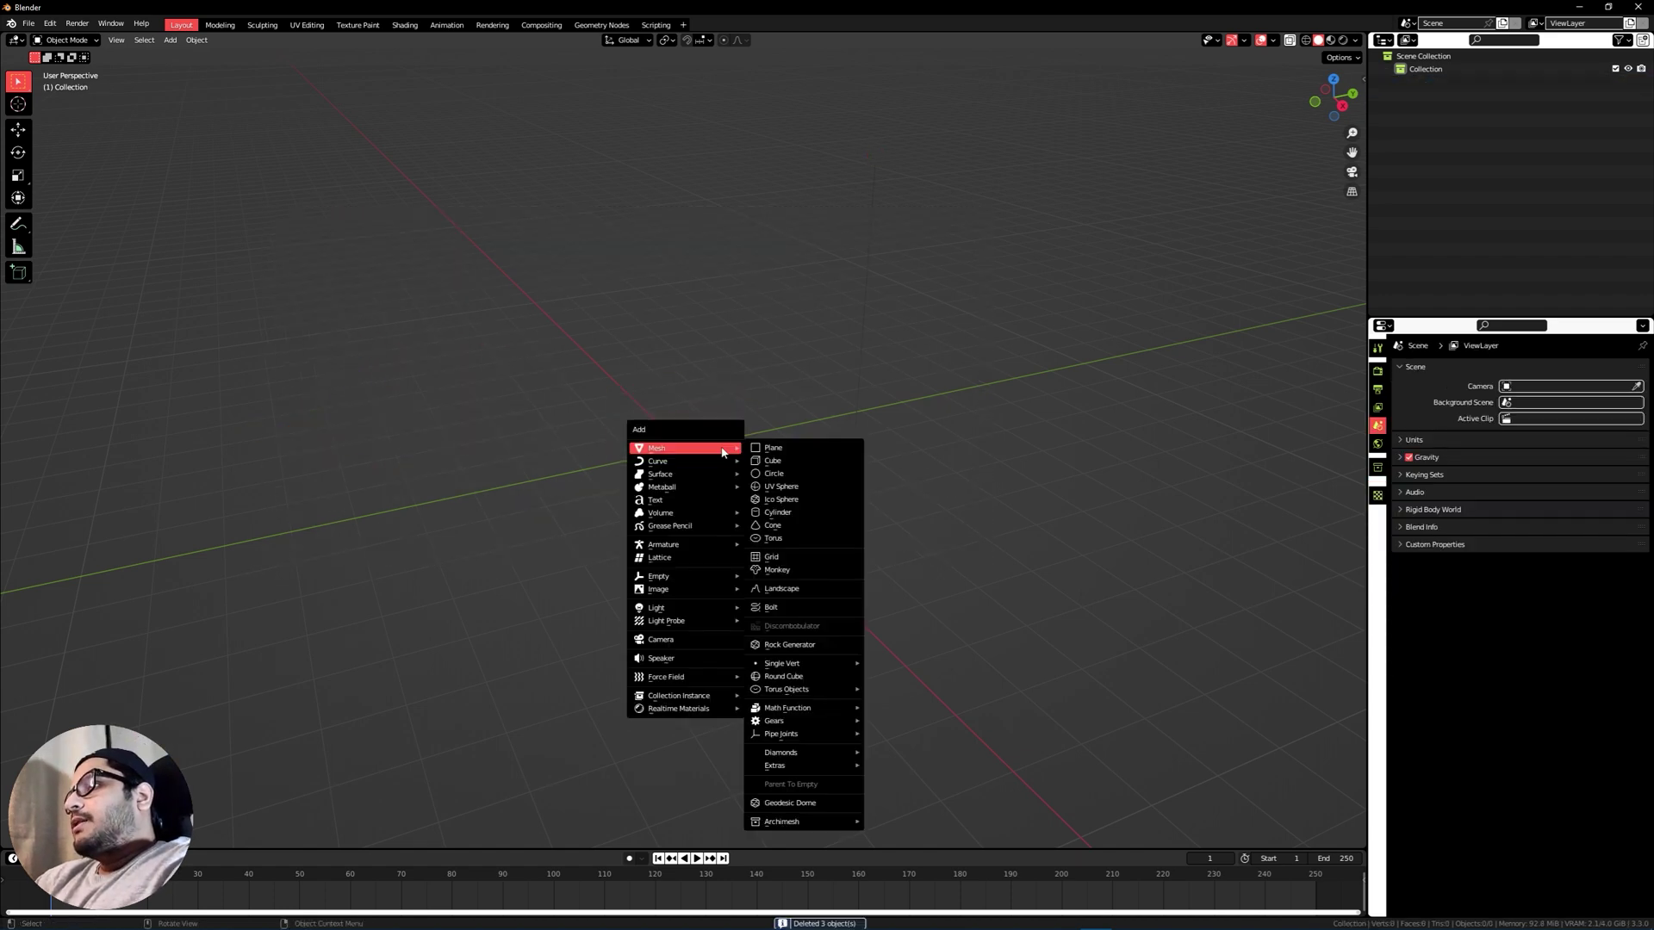
click(780, 499)
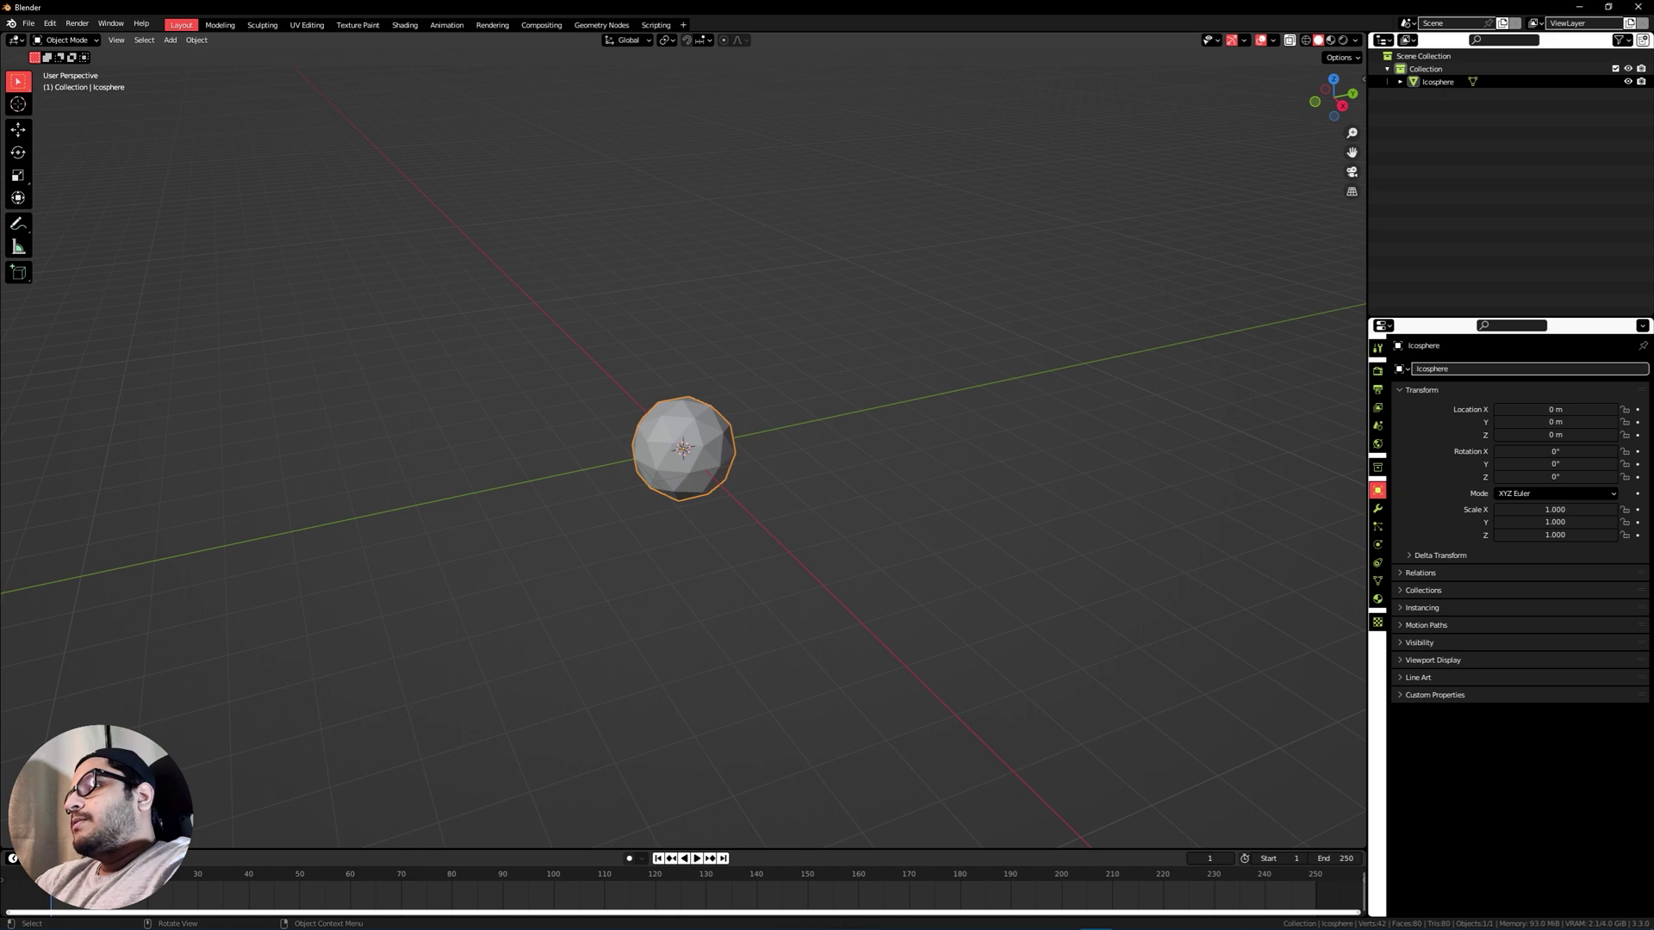
click(78, 835)
click(213, 712)
click(213, 712)
click(213, 712)
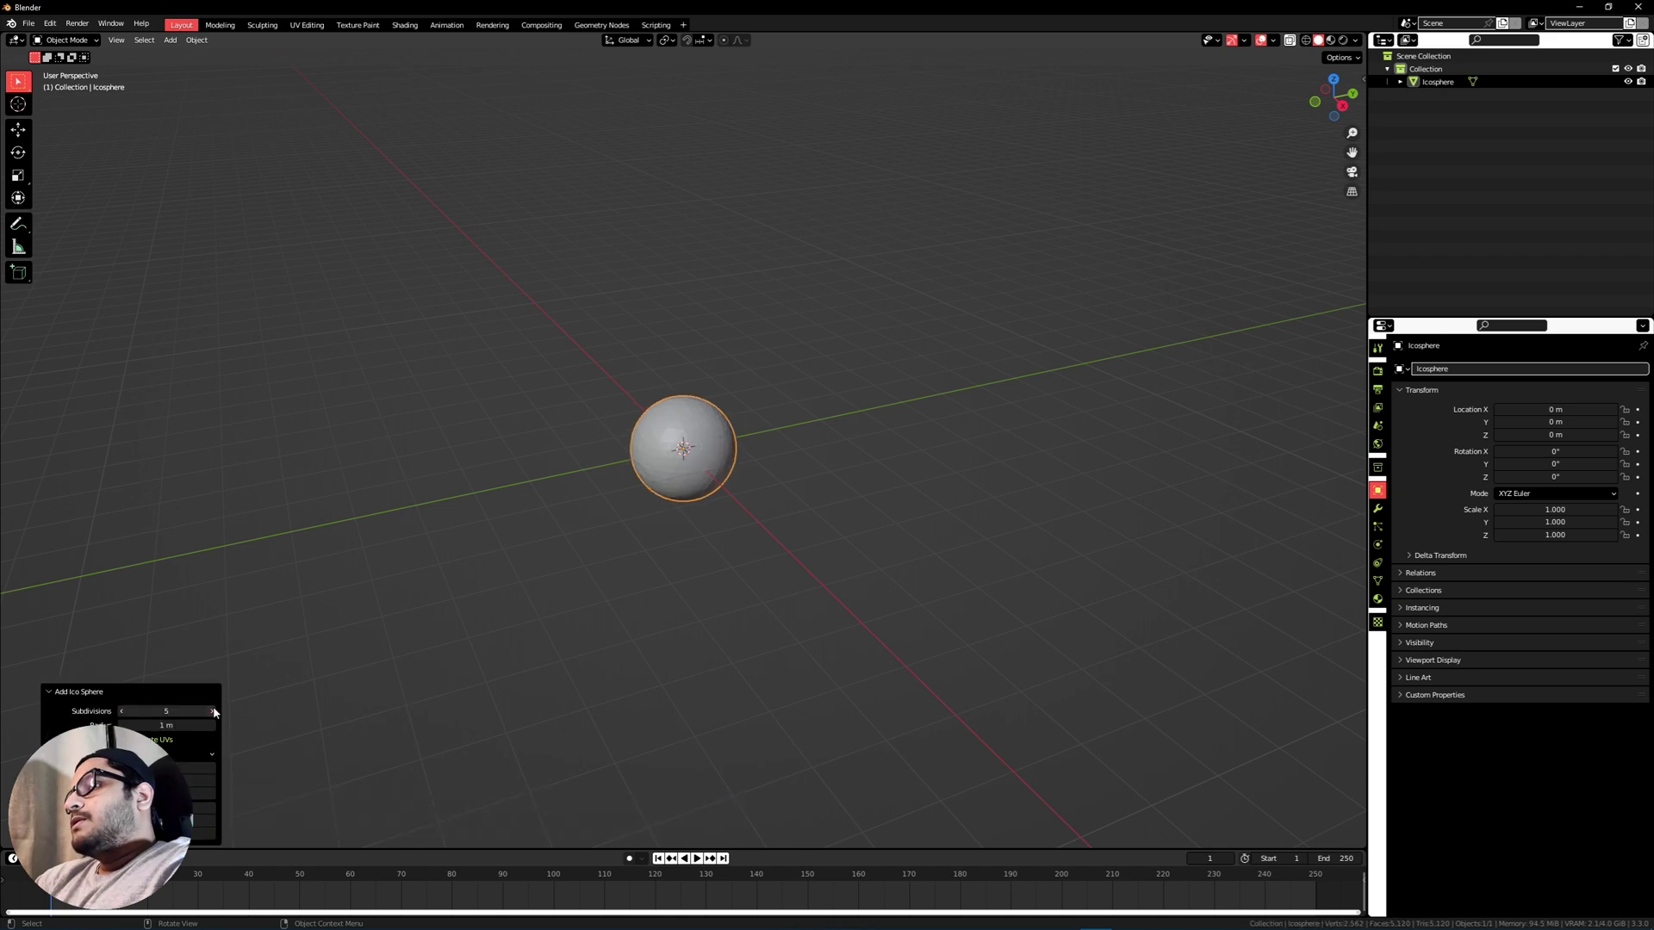
right_click(733, 417)
click(733, 417)
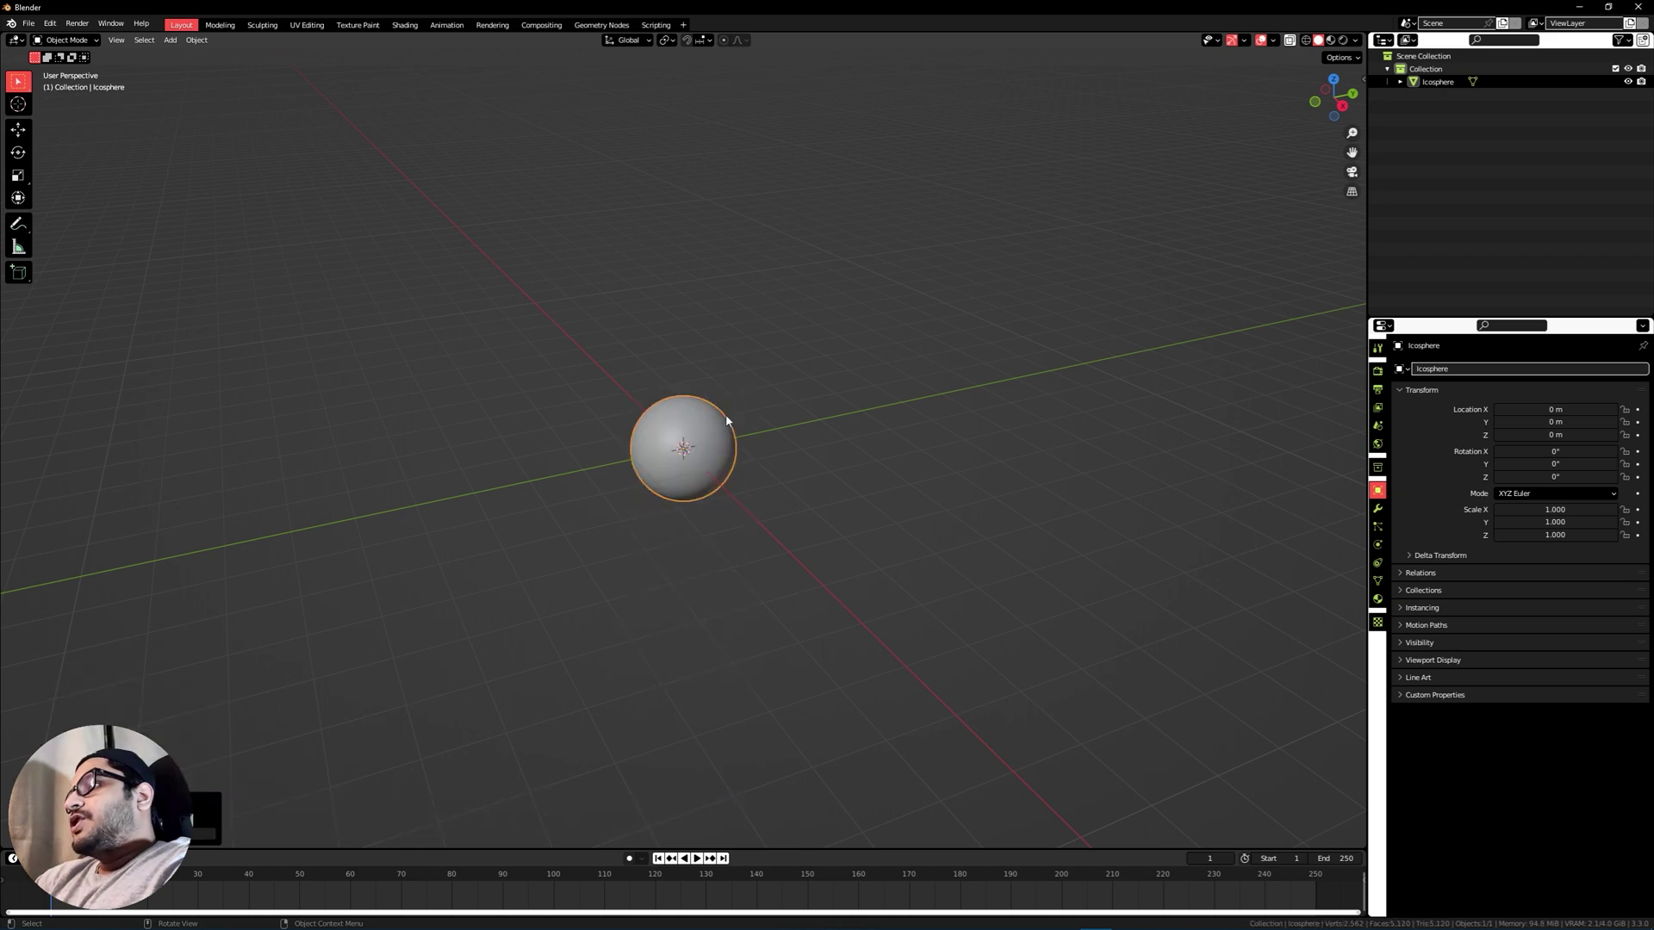
Add a mesh plane at the origin and scale it by 2.
click(806, 396)
scroll(805, 396, up, 3)
key(shift+a)
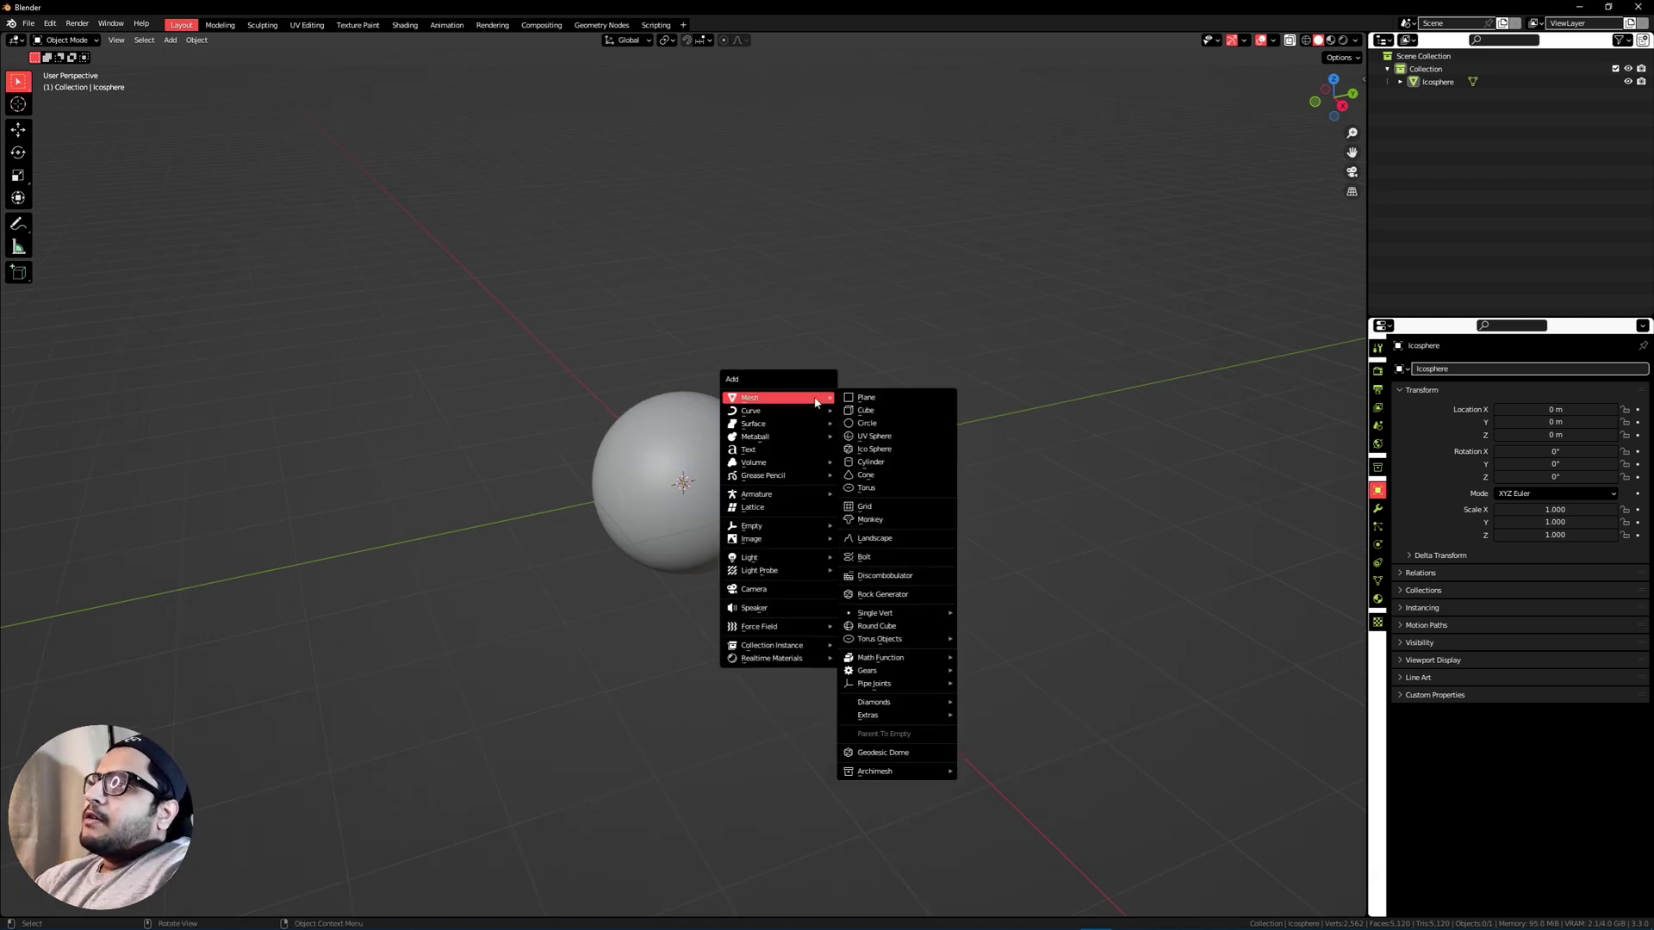
click(859, 401)
key(s)
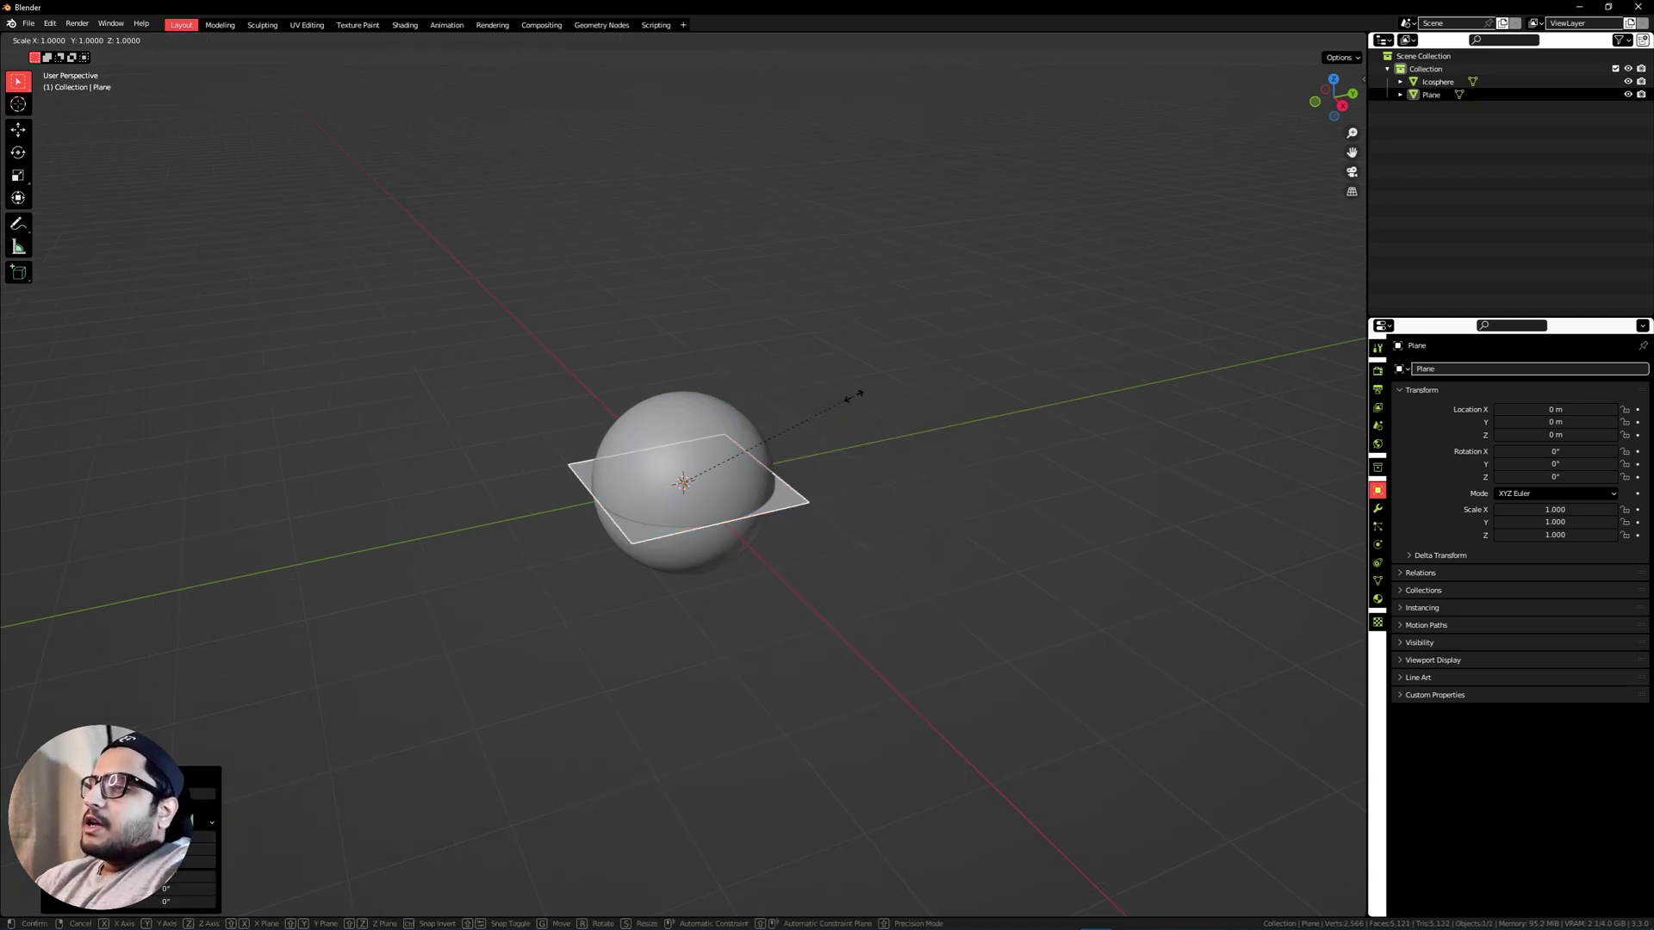
key(2)
click(852, 398)
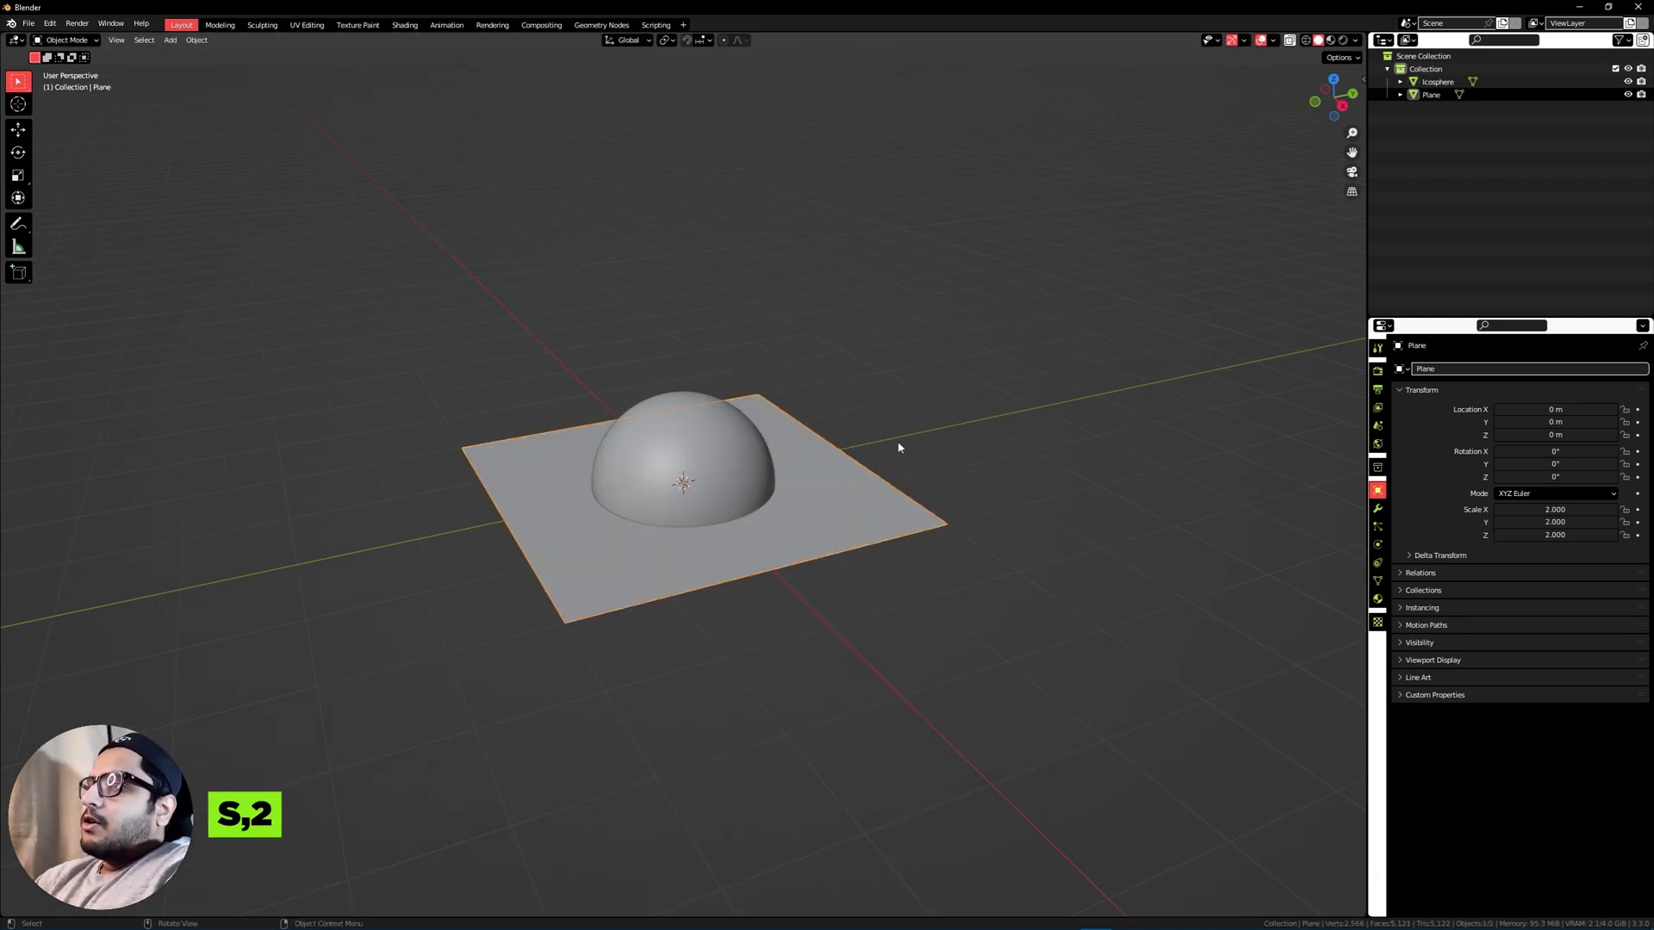
Rotate the plane 90° about the Y axis and move it 8 m along X.
key(r)
key(y)
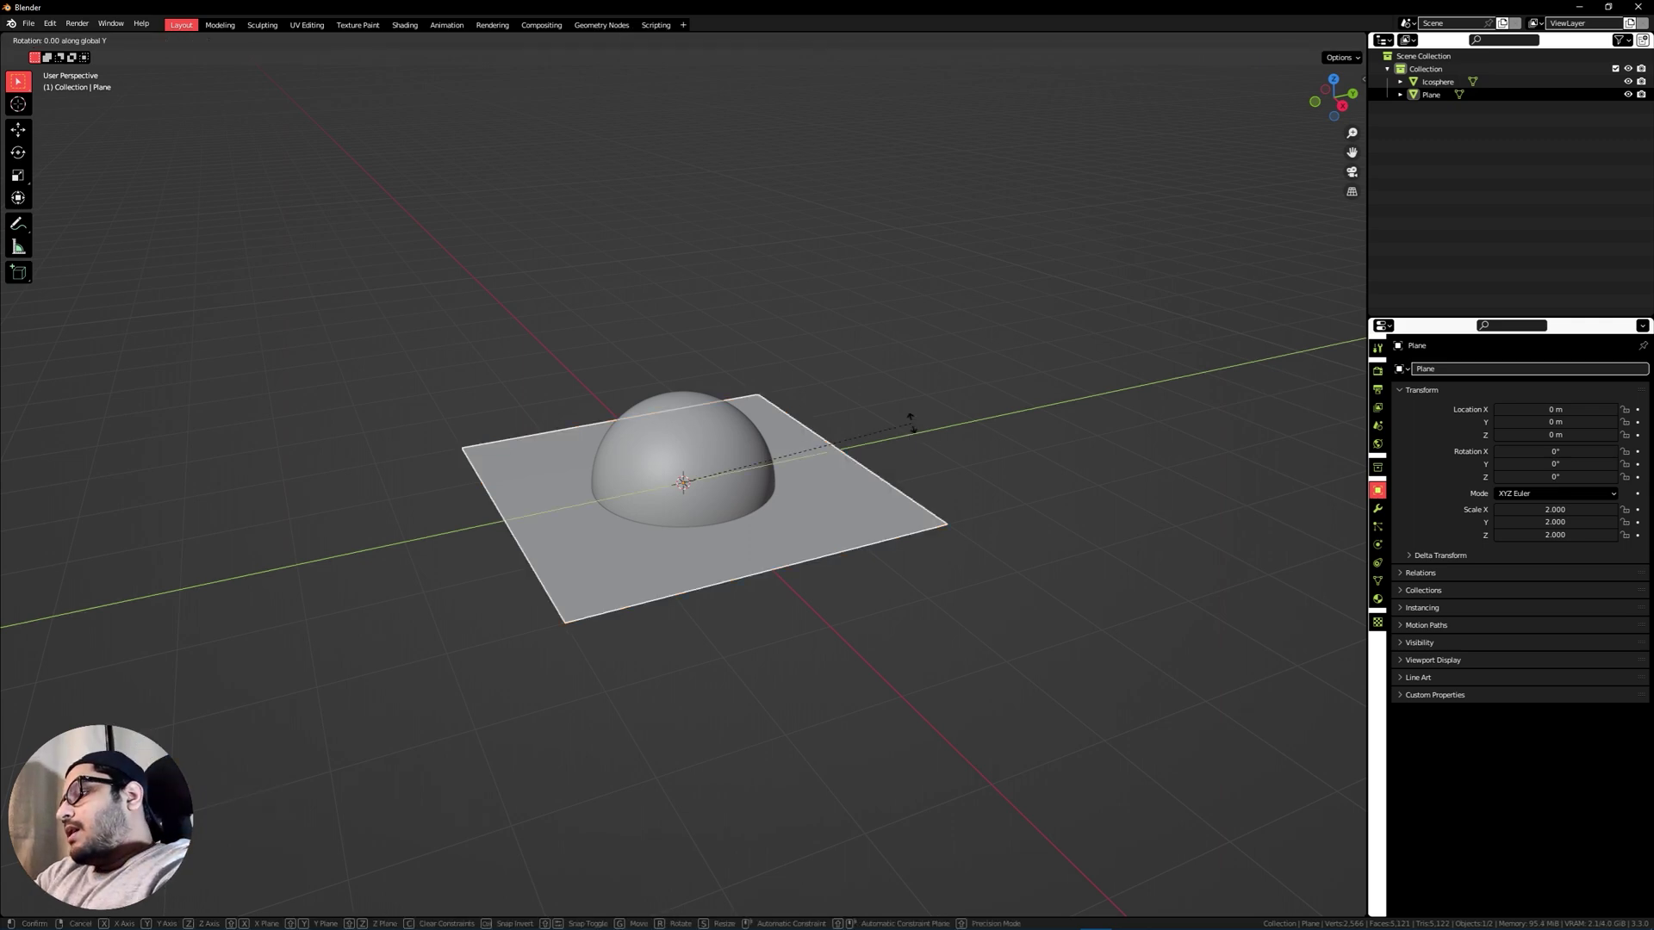
key(9)
key(0)
click(912, 428)
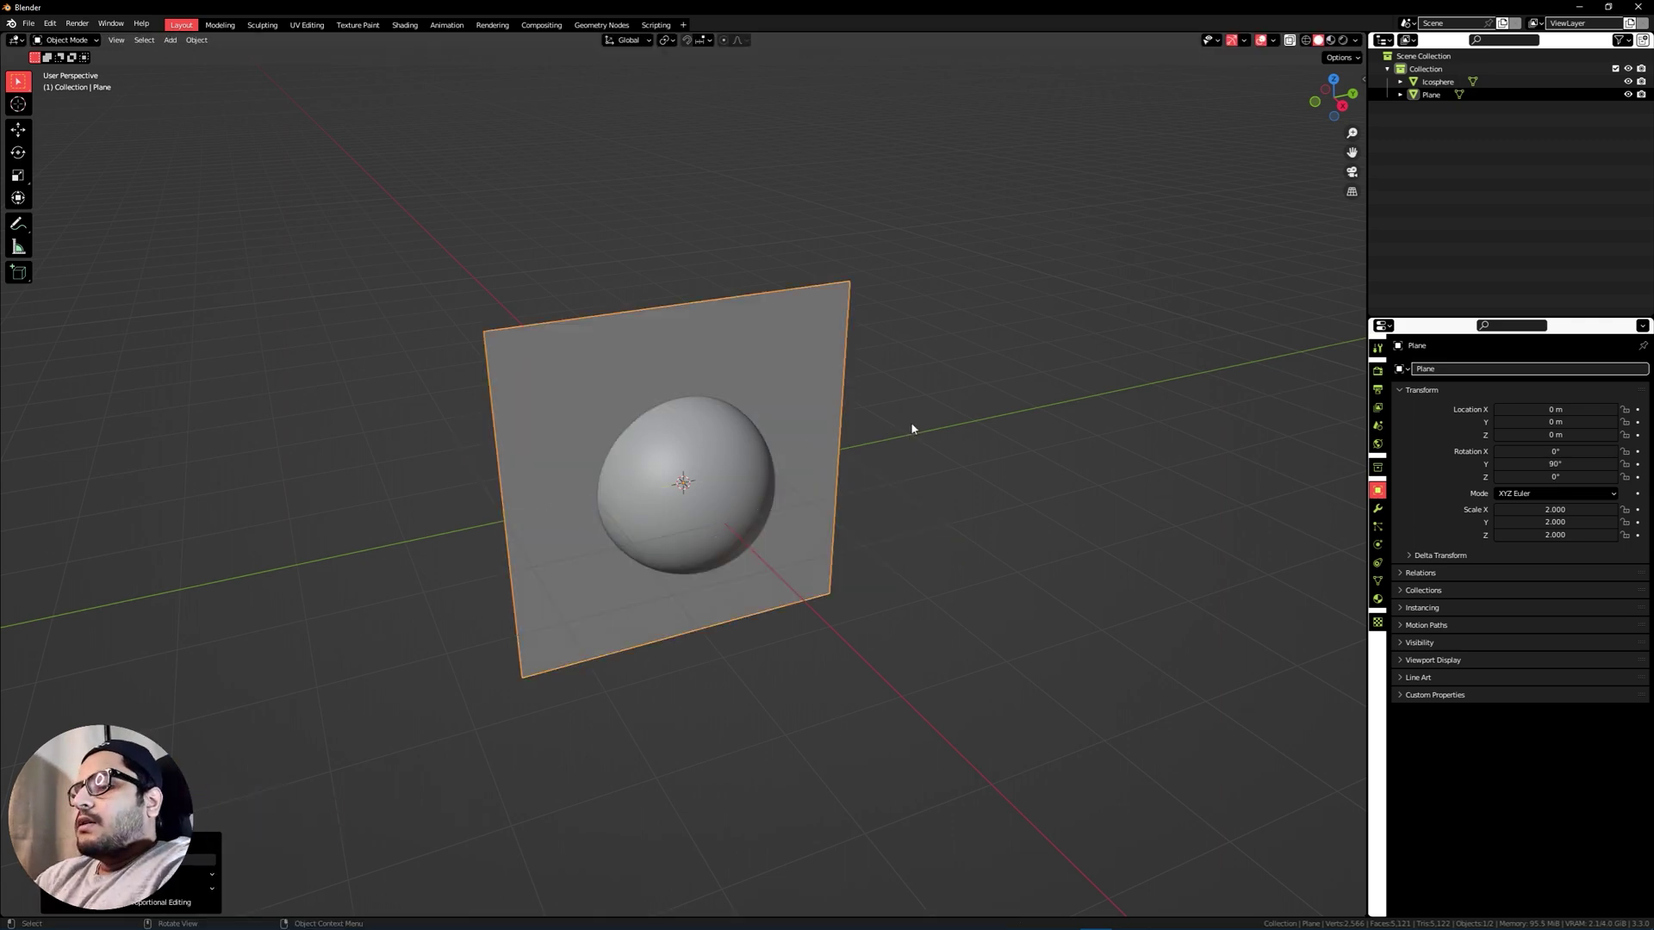
key(g)
key(x)
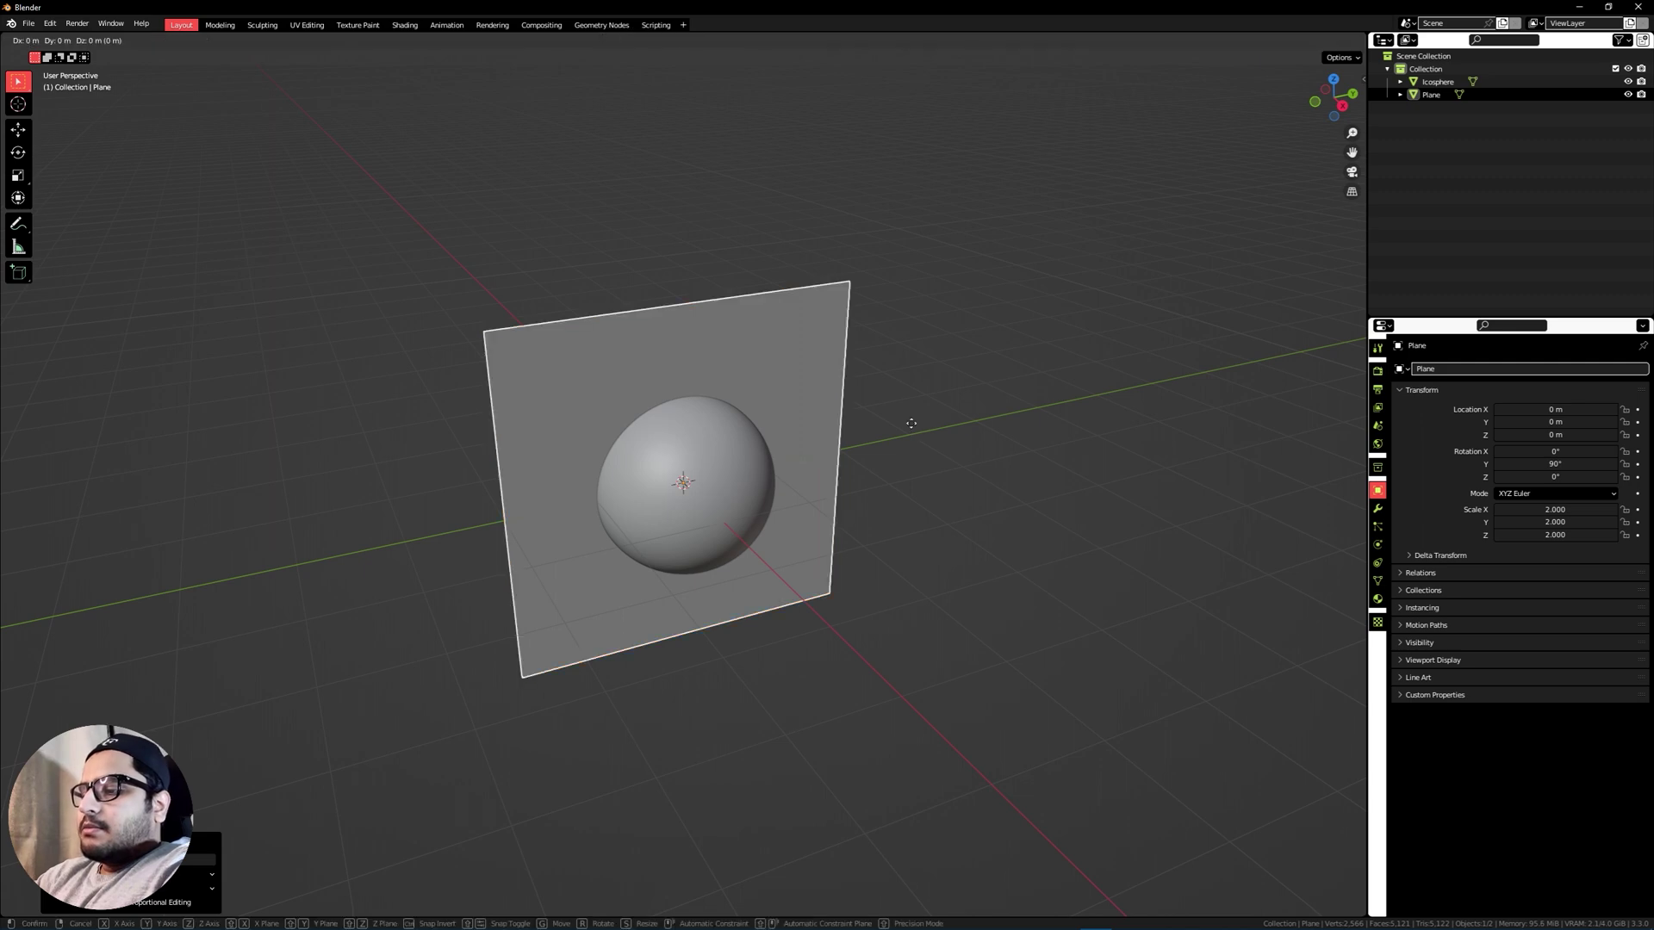
key(8)
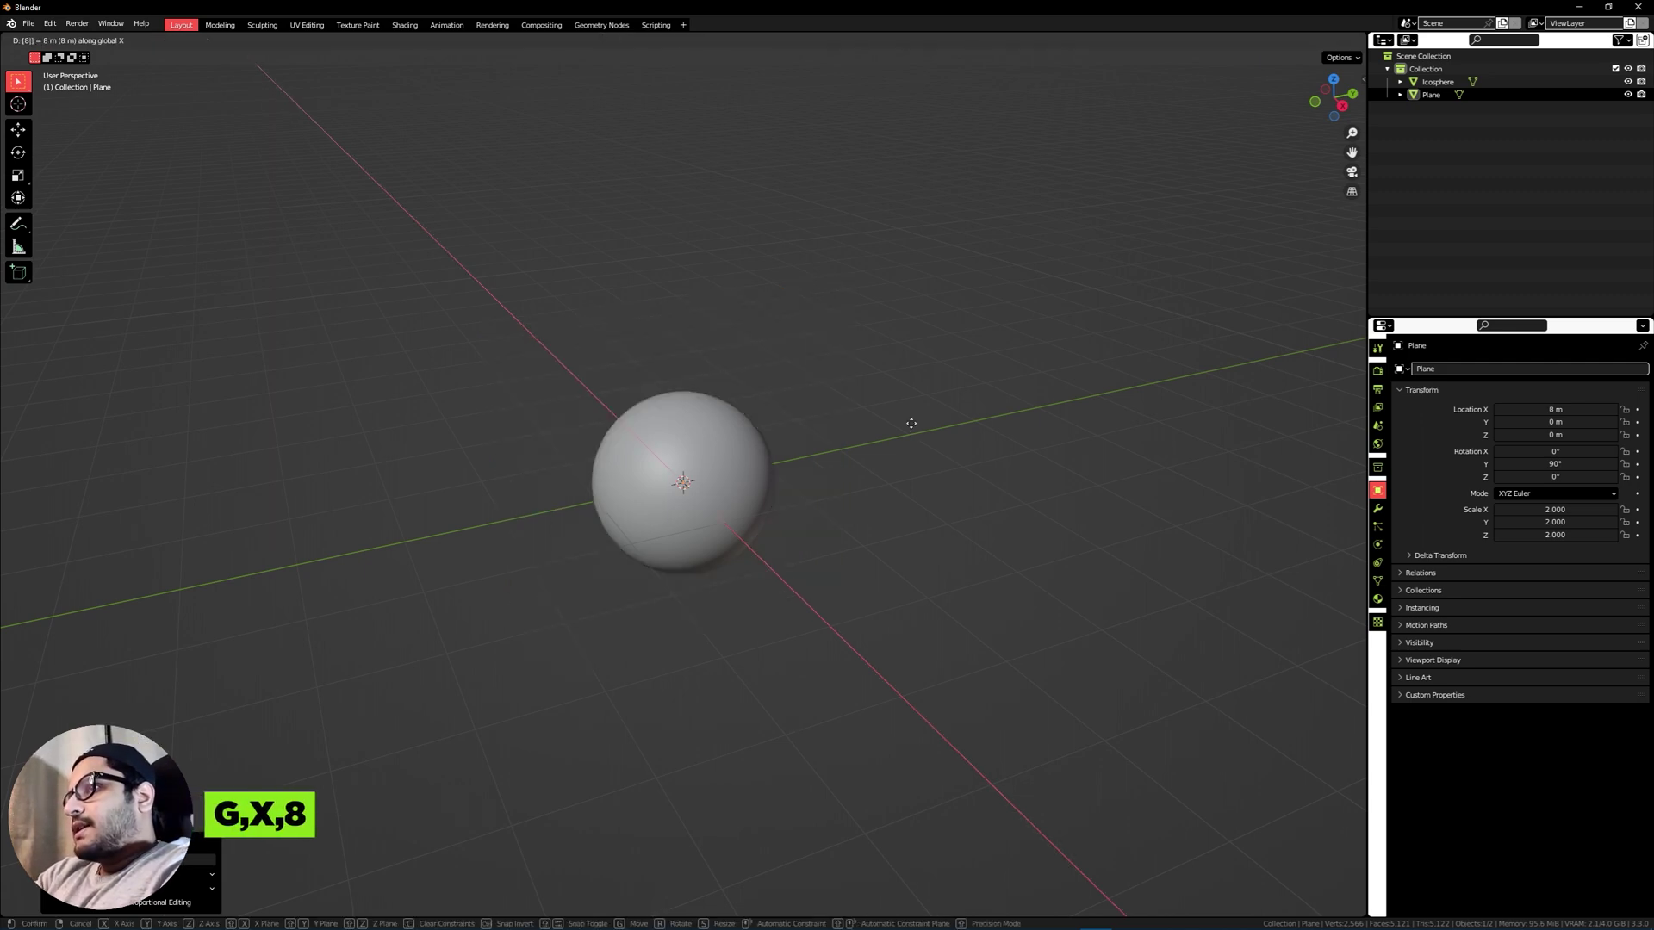
key(Return)
scroll(911, 425, down, 5)
middle_drag(912, 425, 650, 437)
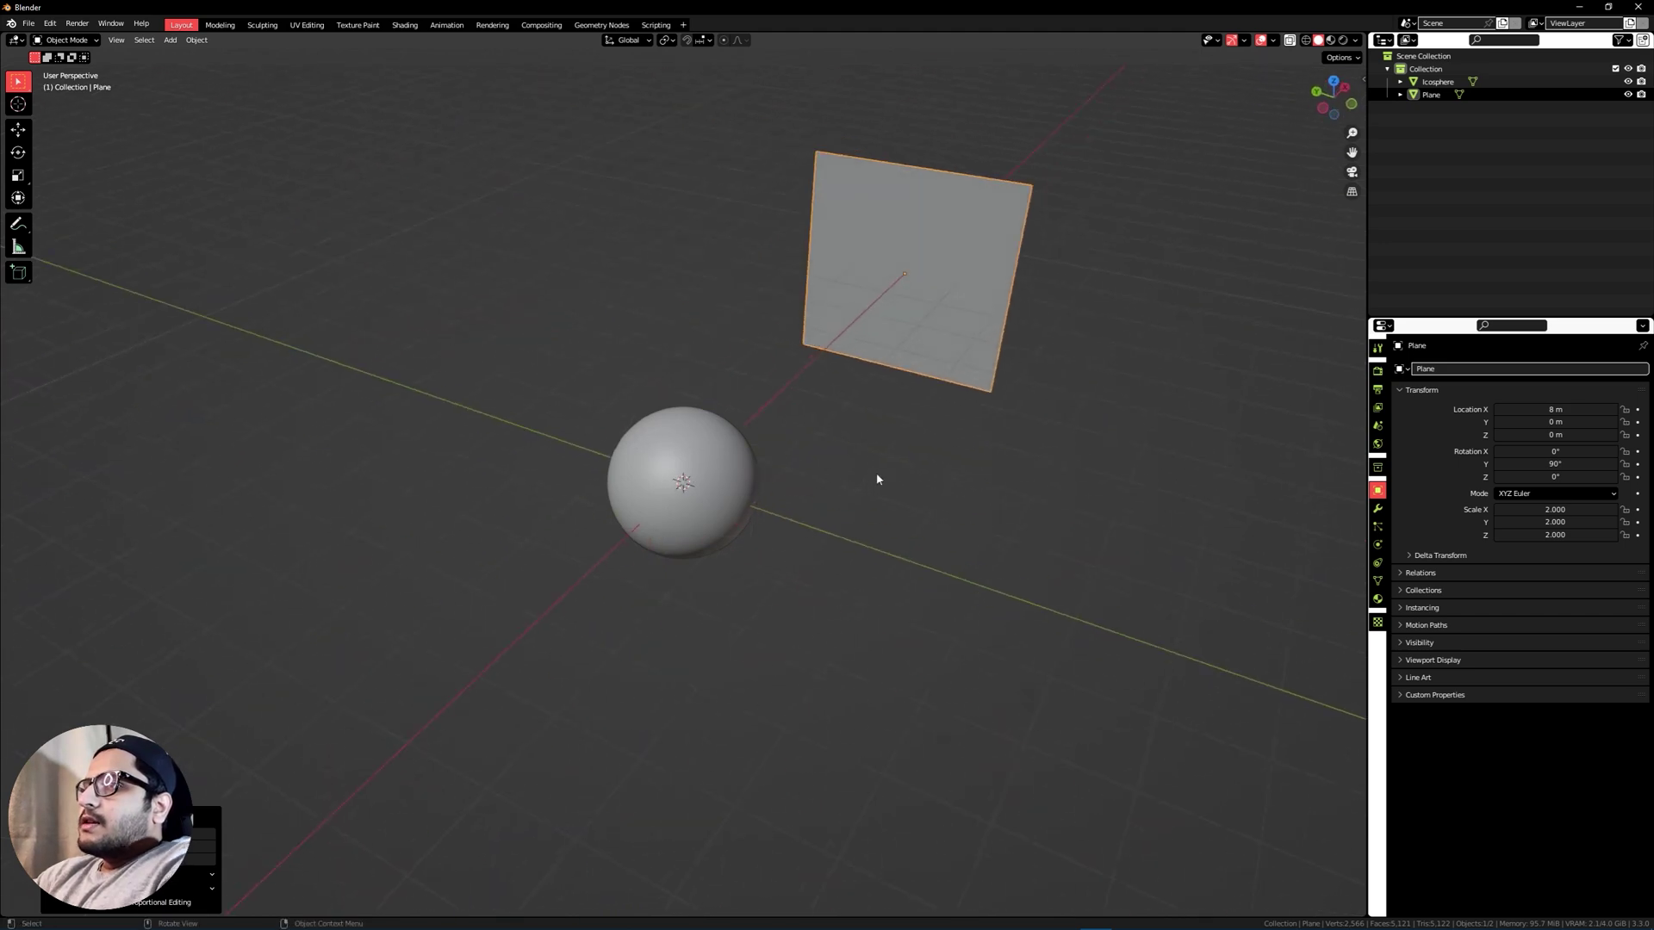
Add a camera and align it to the front view of the sphere.
click(877, 479)
key(shift+a)
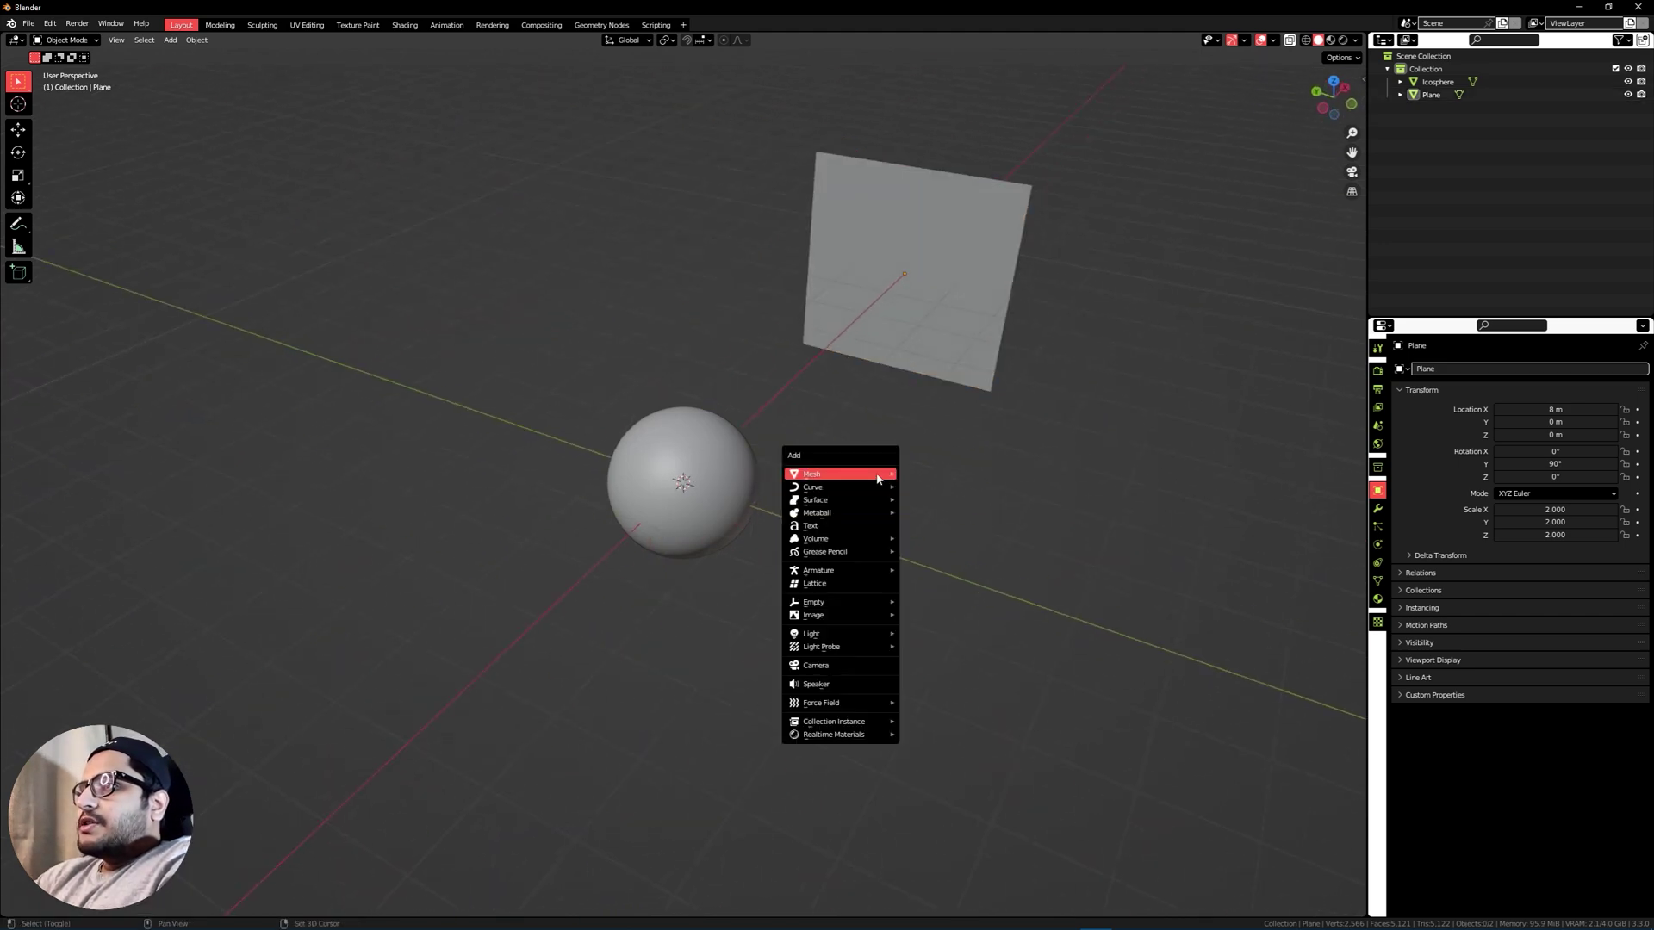
click(855, 674)
middle_drag(855, 672, 860, 528)
key(grave)
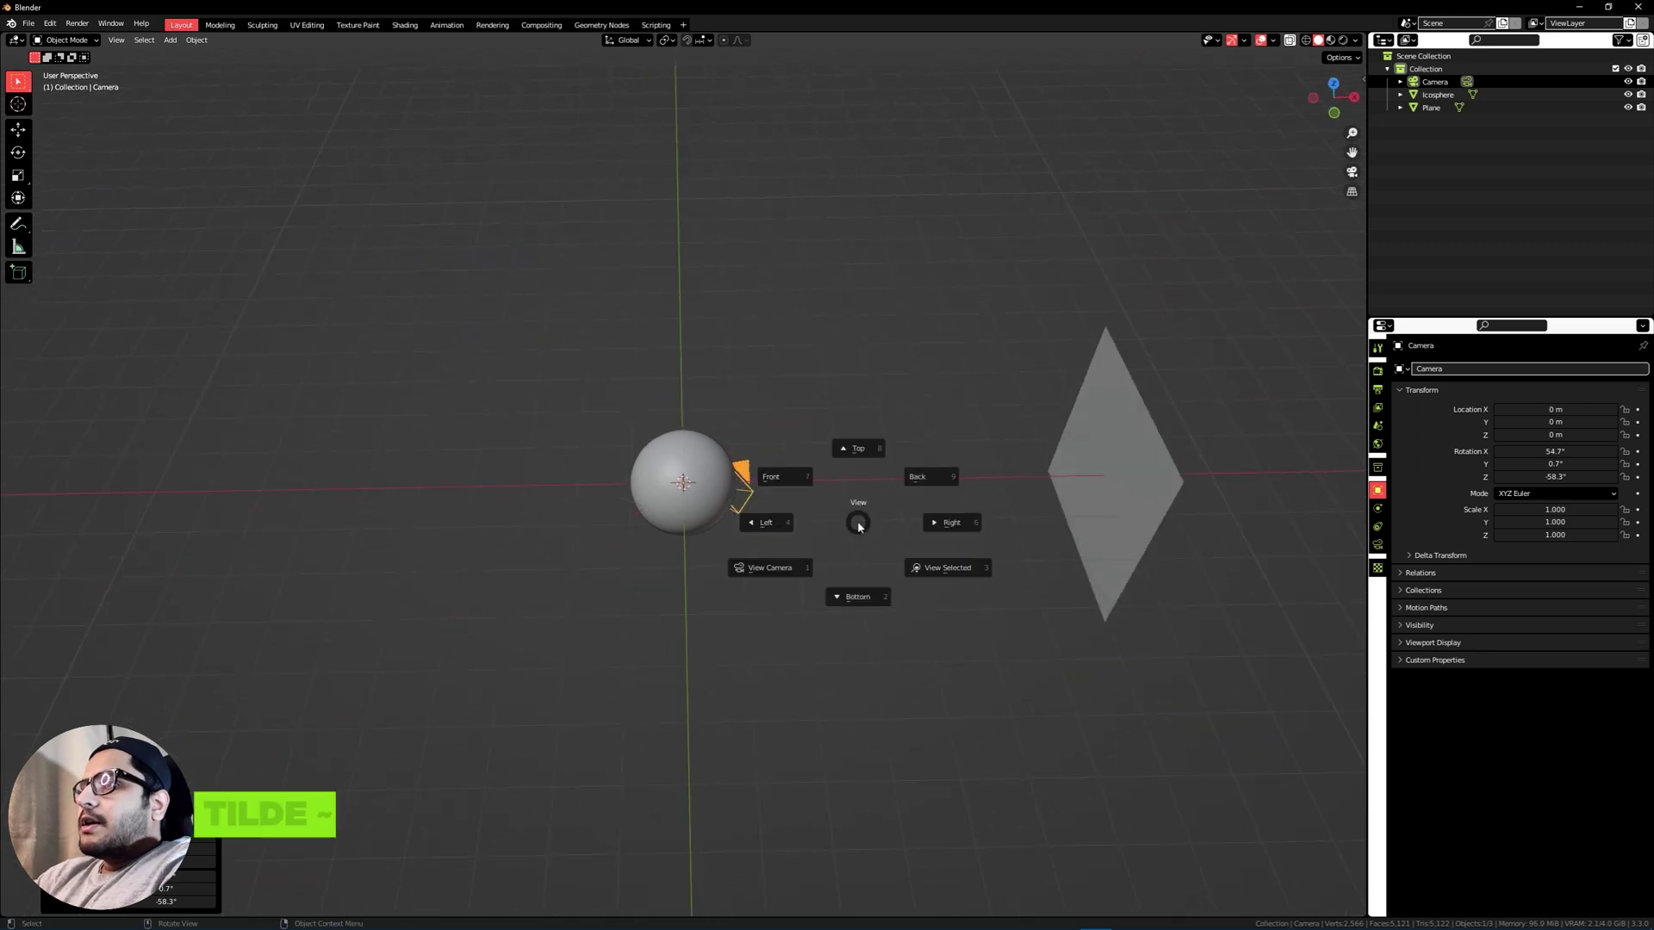
click(799, 481)
scroll(724, 498, up, 3)
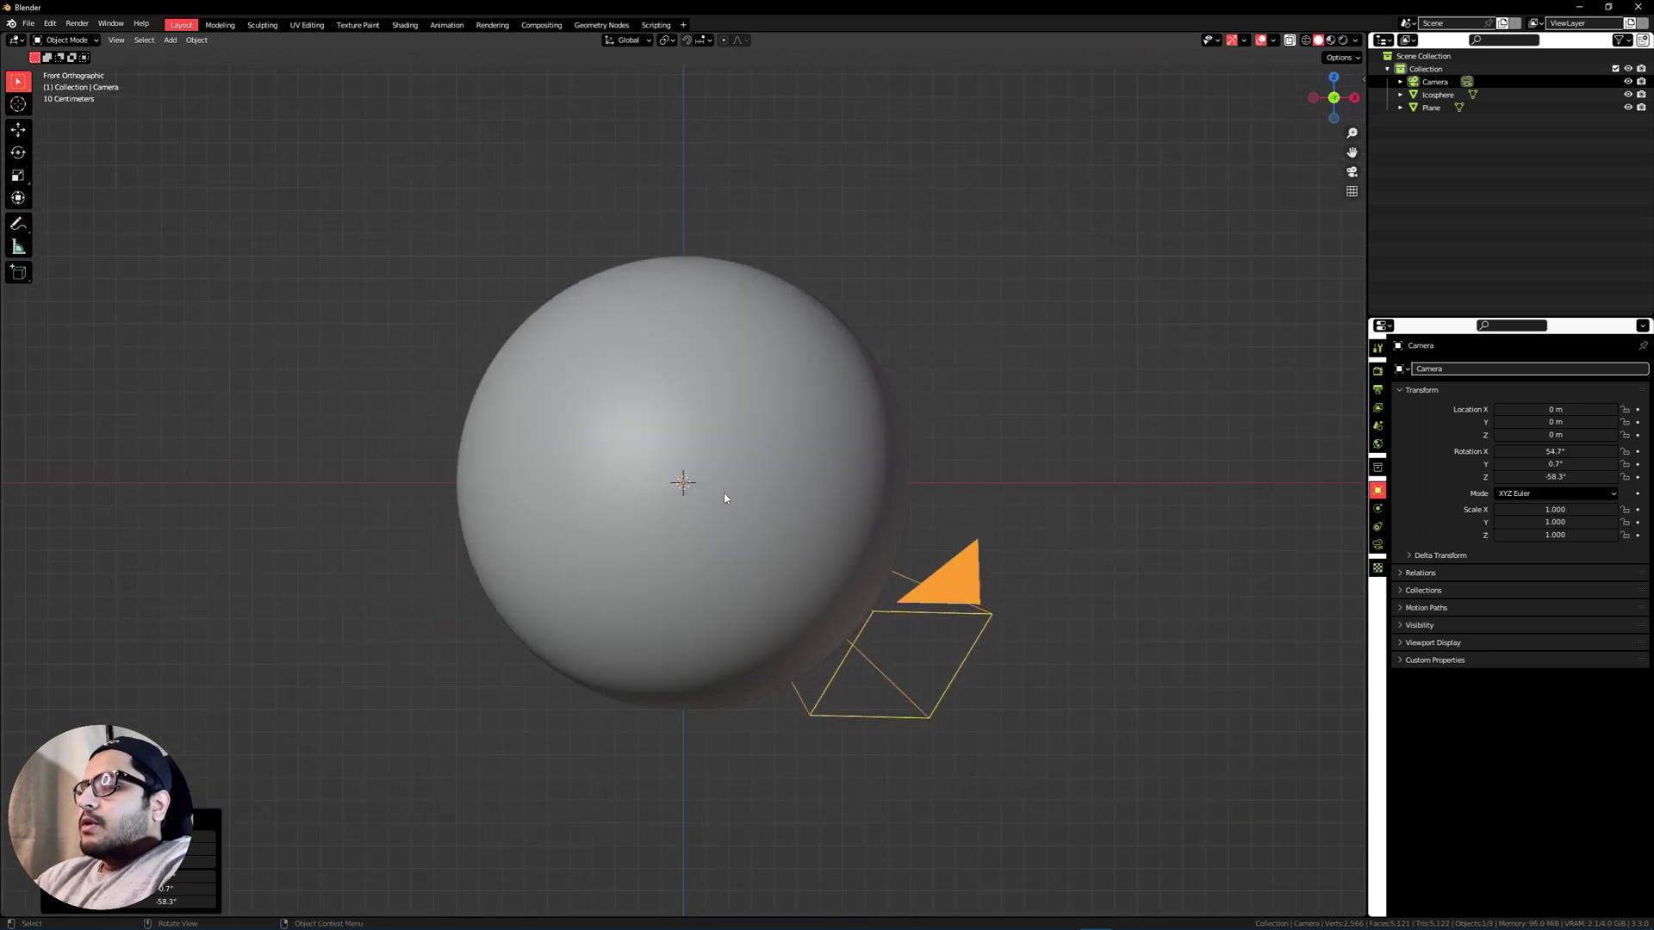
key(ctrl+alt+KP_0)
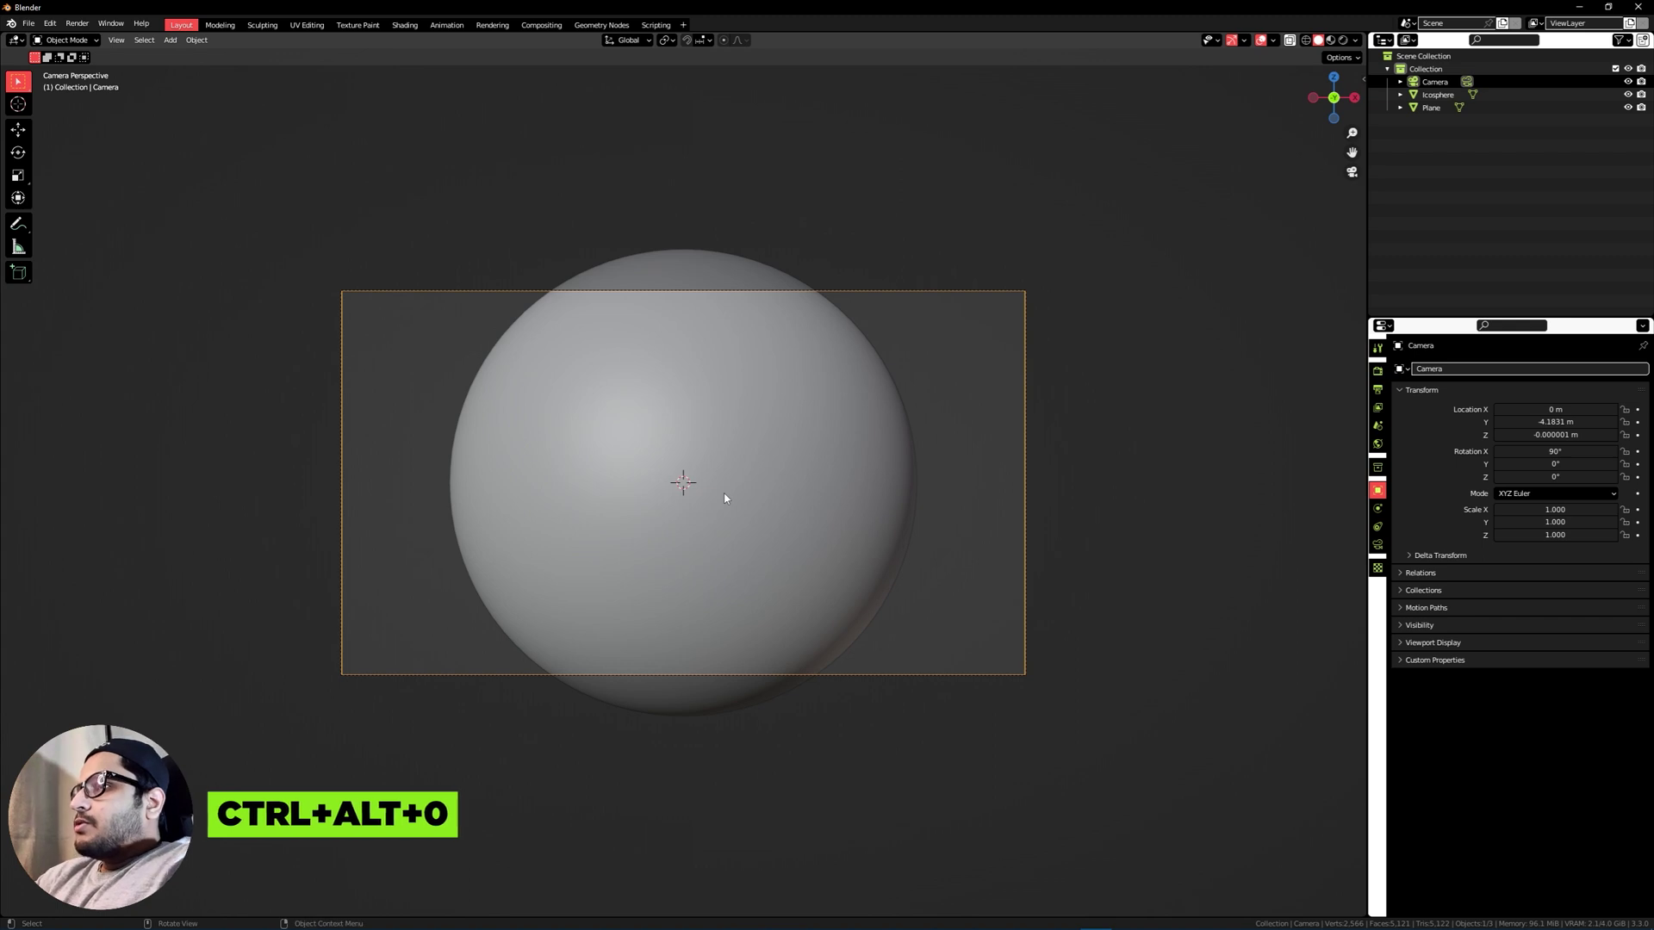
Set the output resolution to 2000 × 2000 and move the camera to a Y location of -3.5831 m.
click(1379, 390)
drag(1571, 386, 1571, 398)
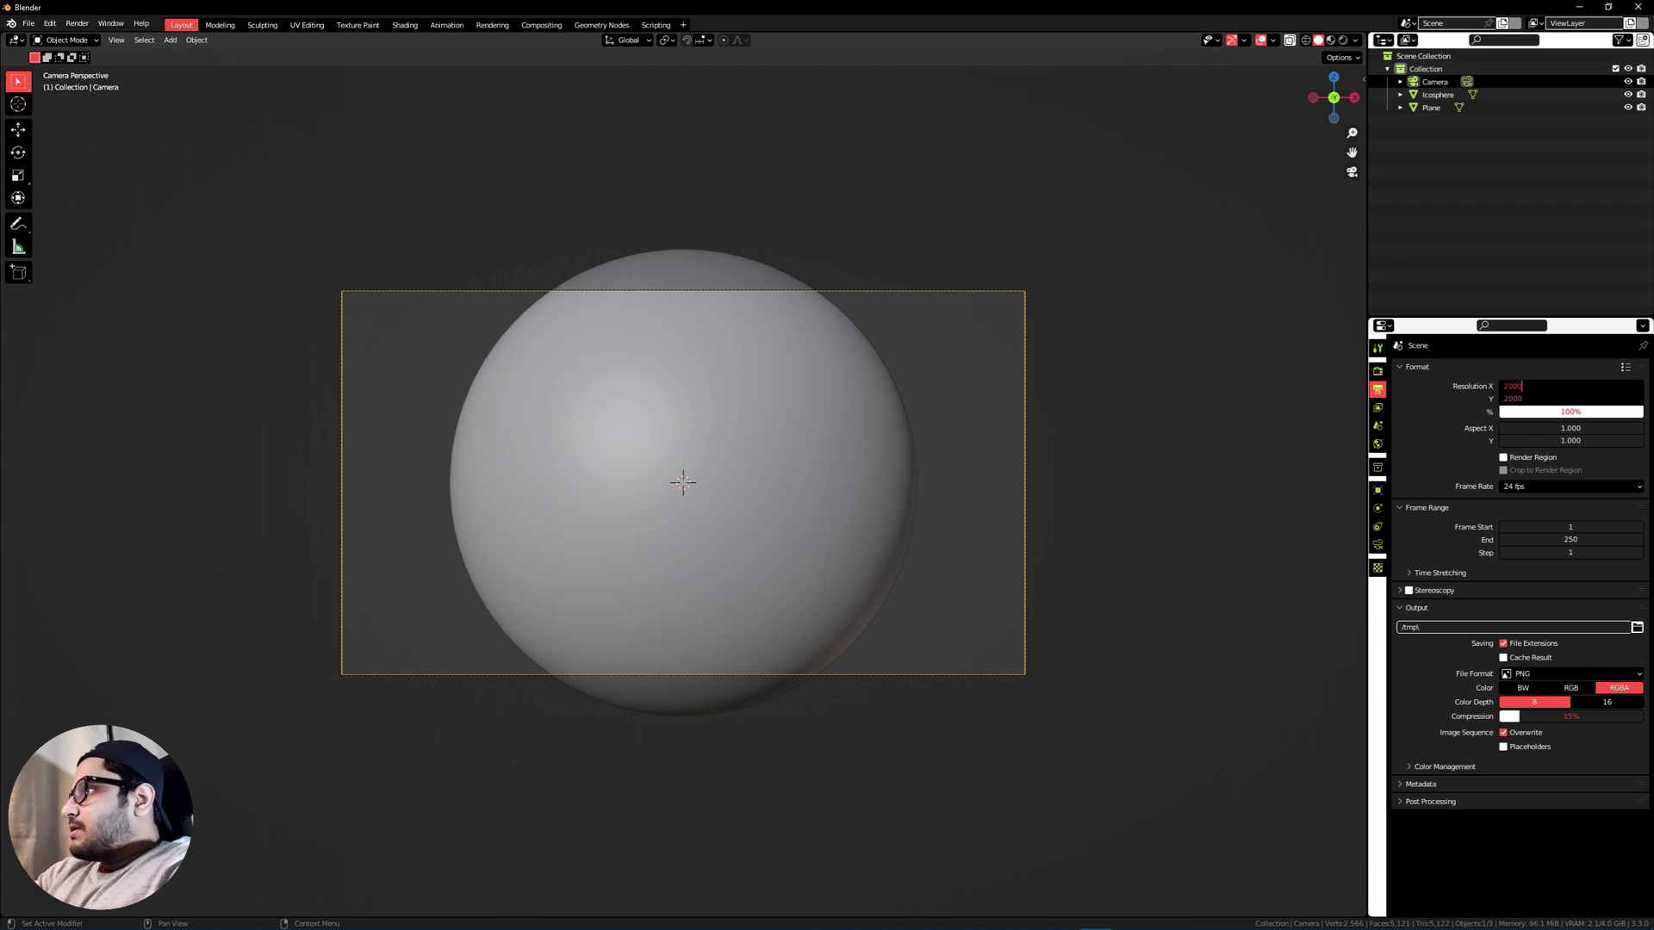
click(1377, 491)
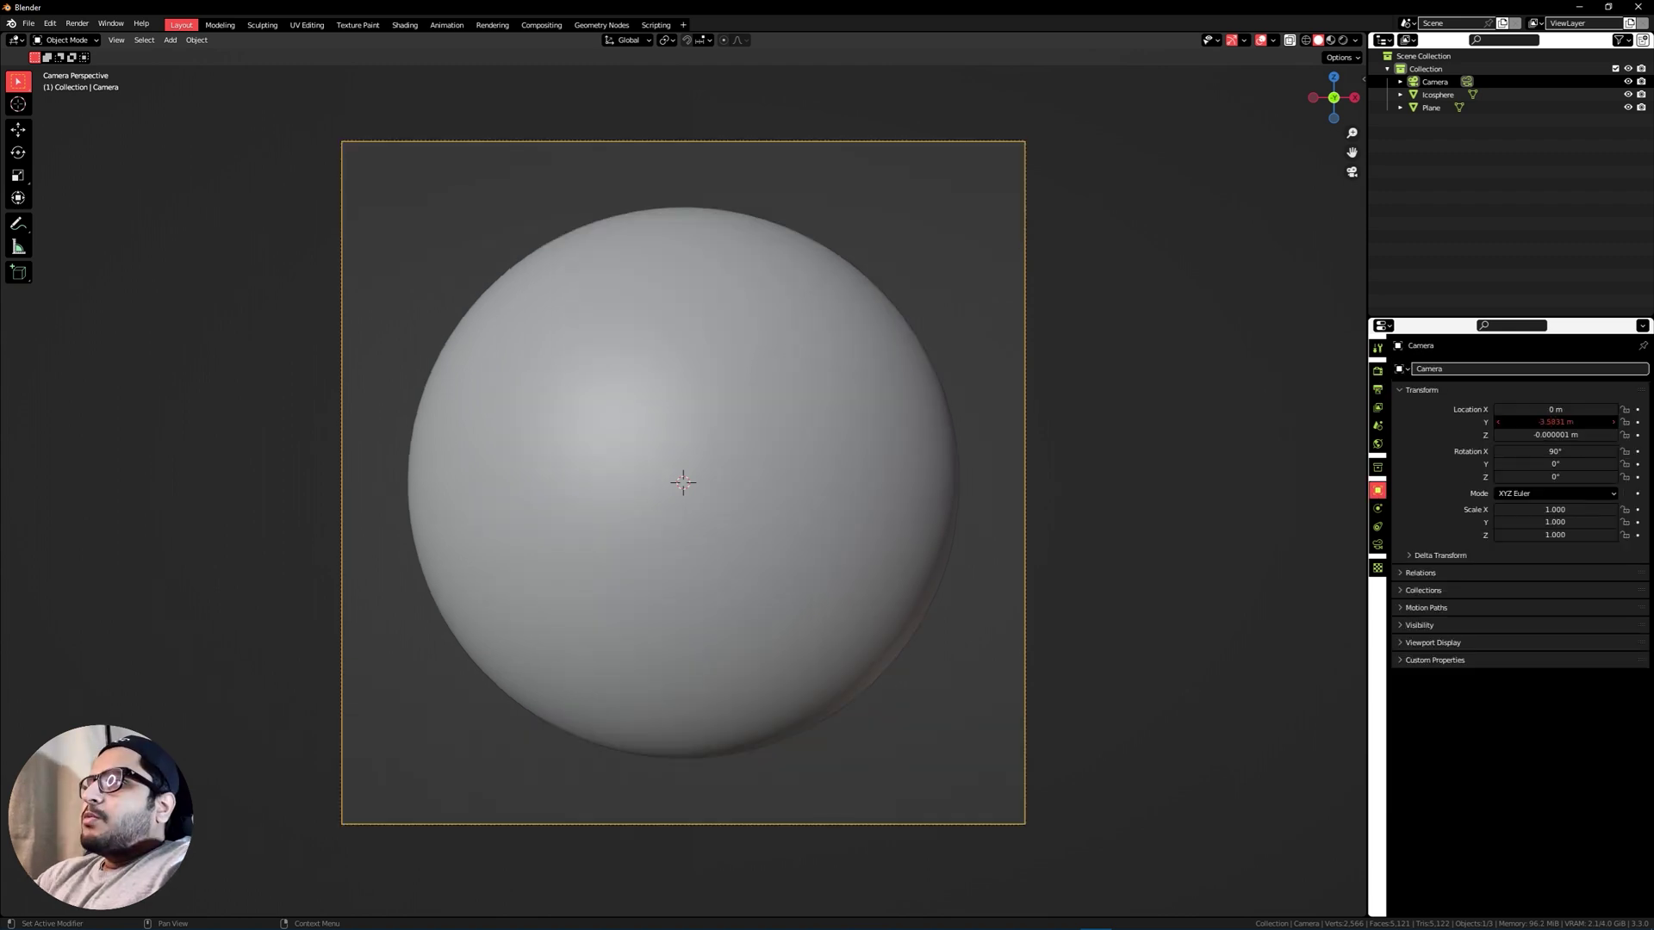
click(945, 242)
scroll(945, 242, down, 2)
middle_drag(793, 352, 838, 377)
scroll(839, 376, down, 4)
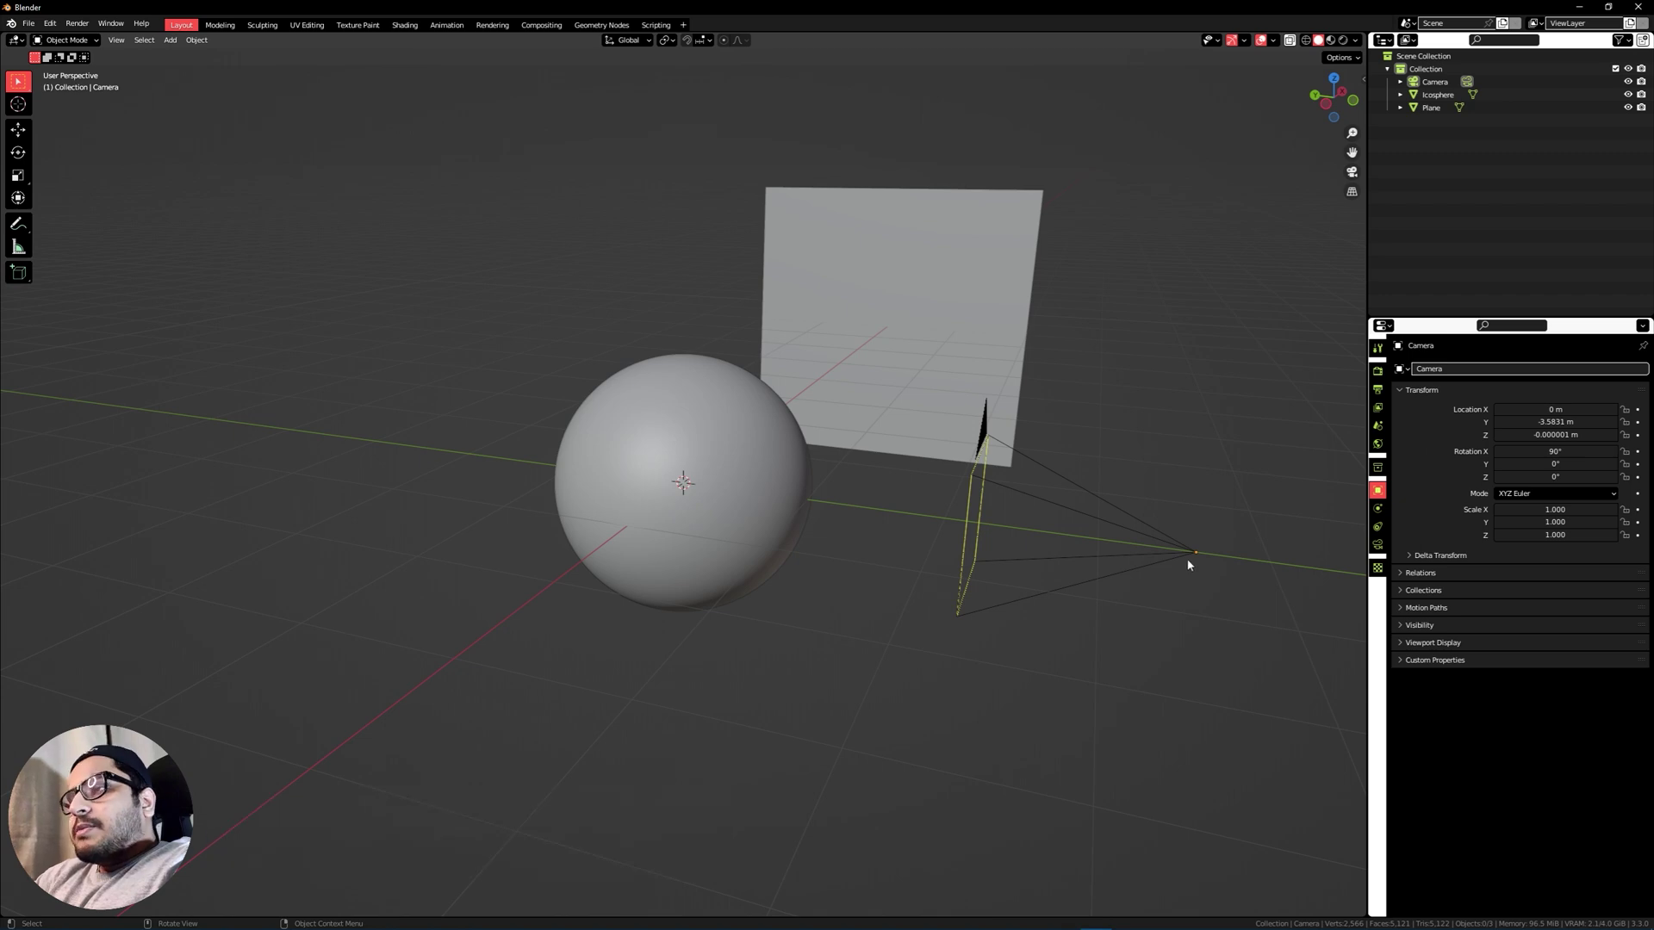
Search the add-on preferences for "node" to check whether Node Wrangler is enabled.
click(50, 23)
click(117, 222)
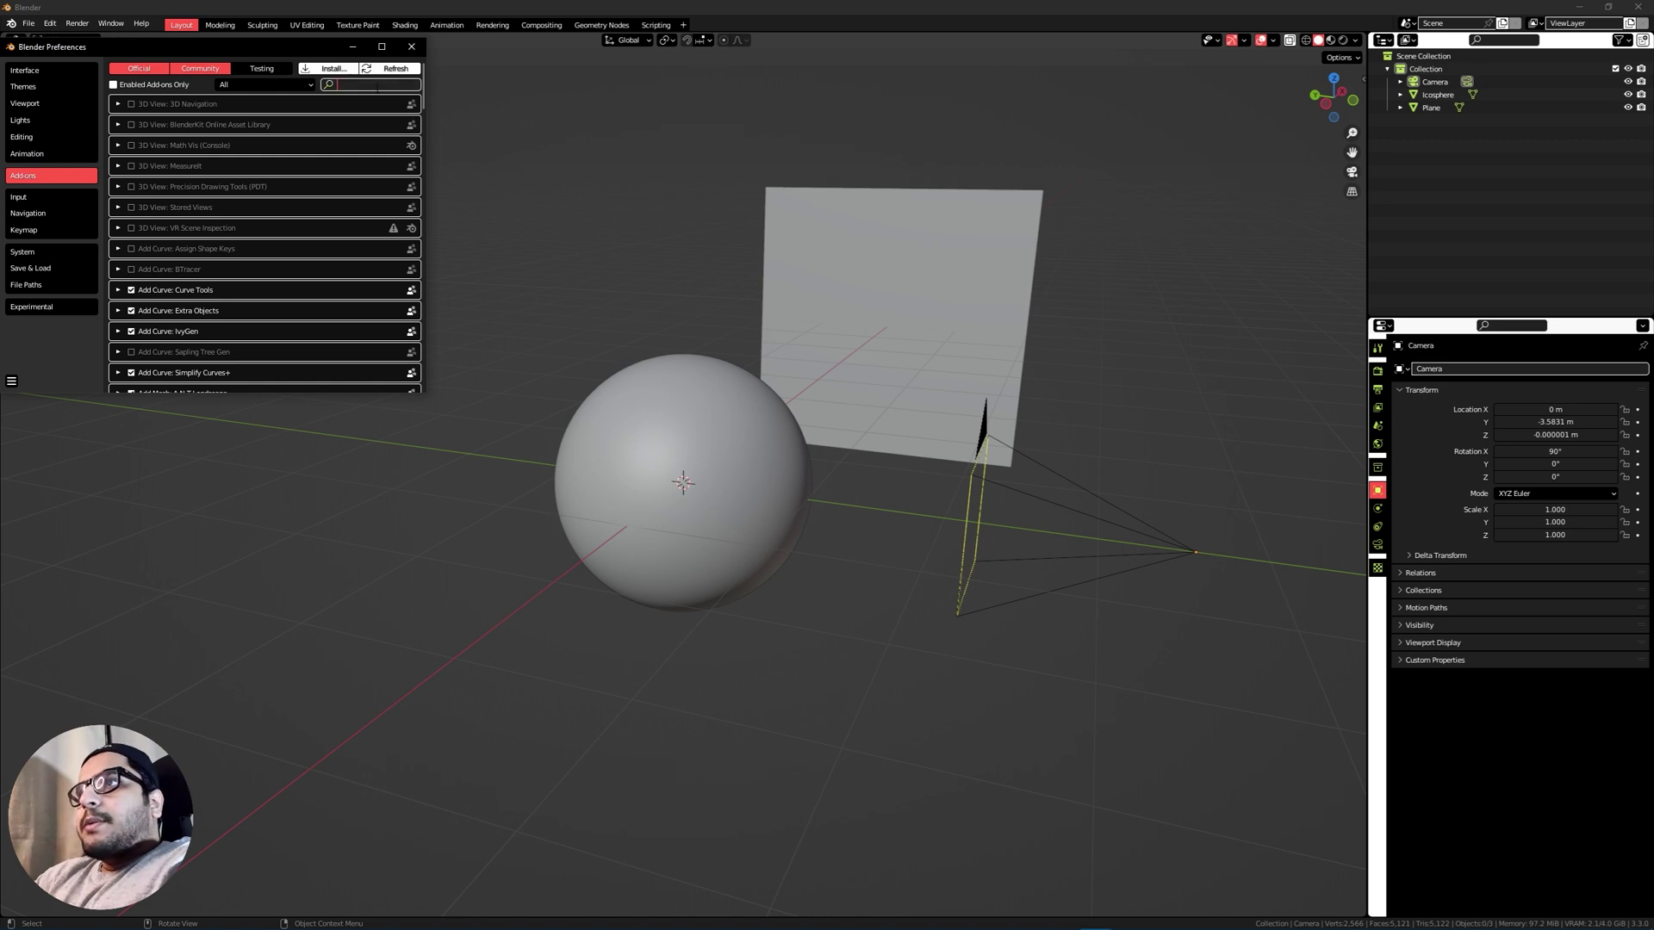
text(node)
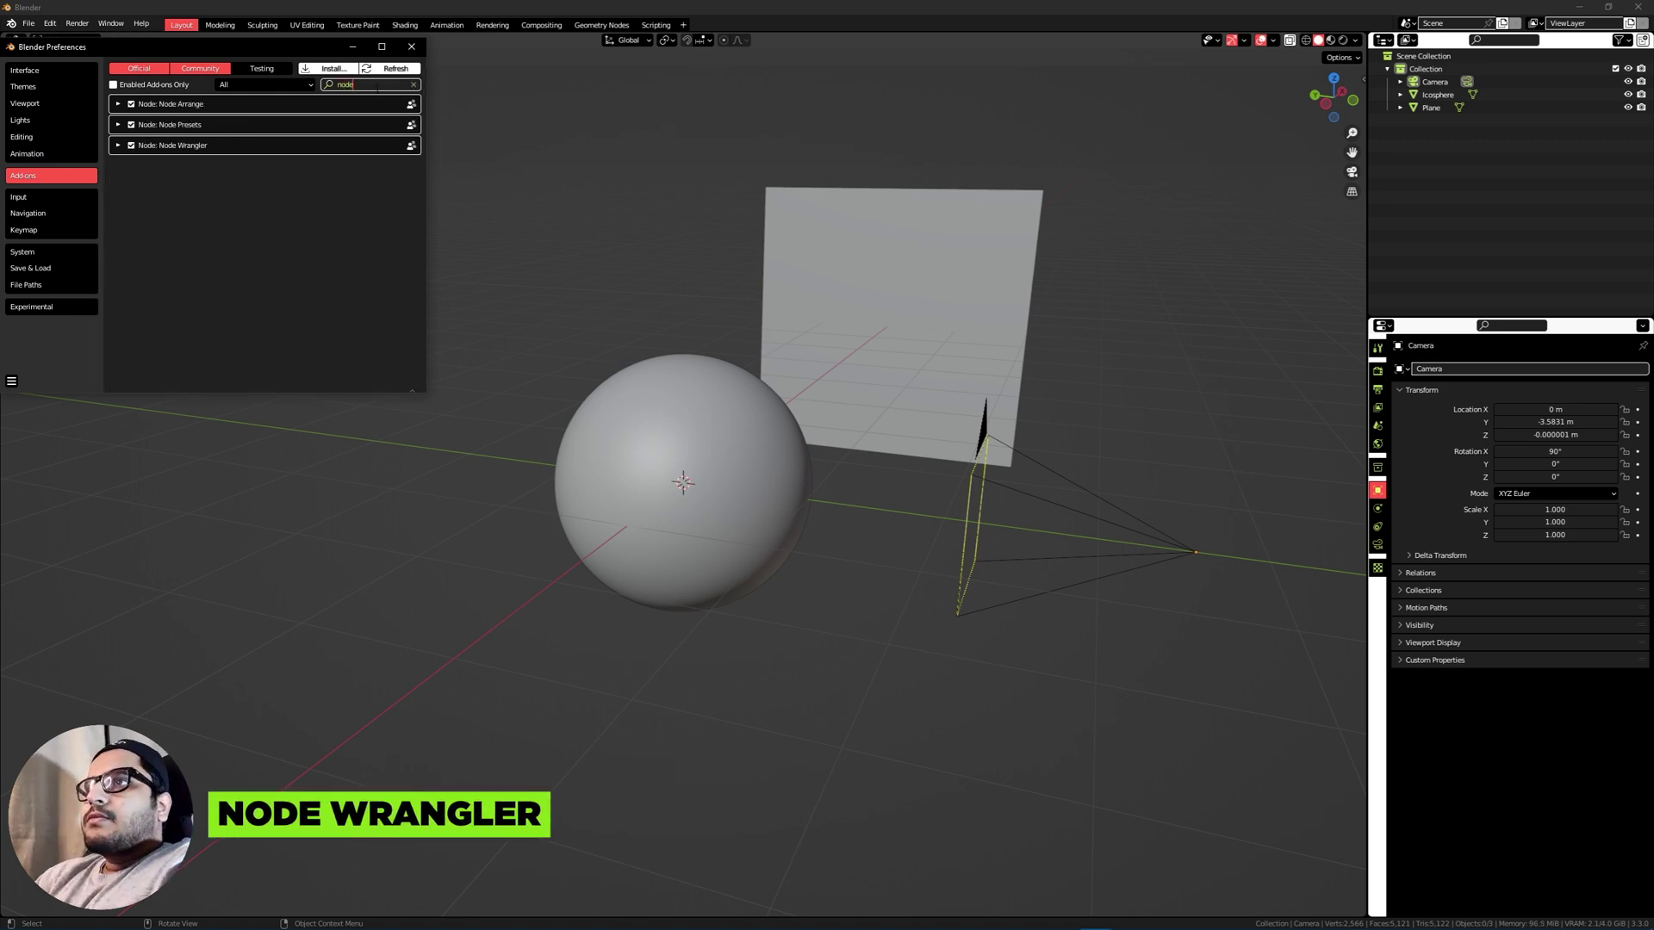
click(410, 48)
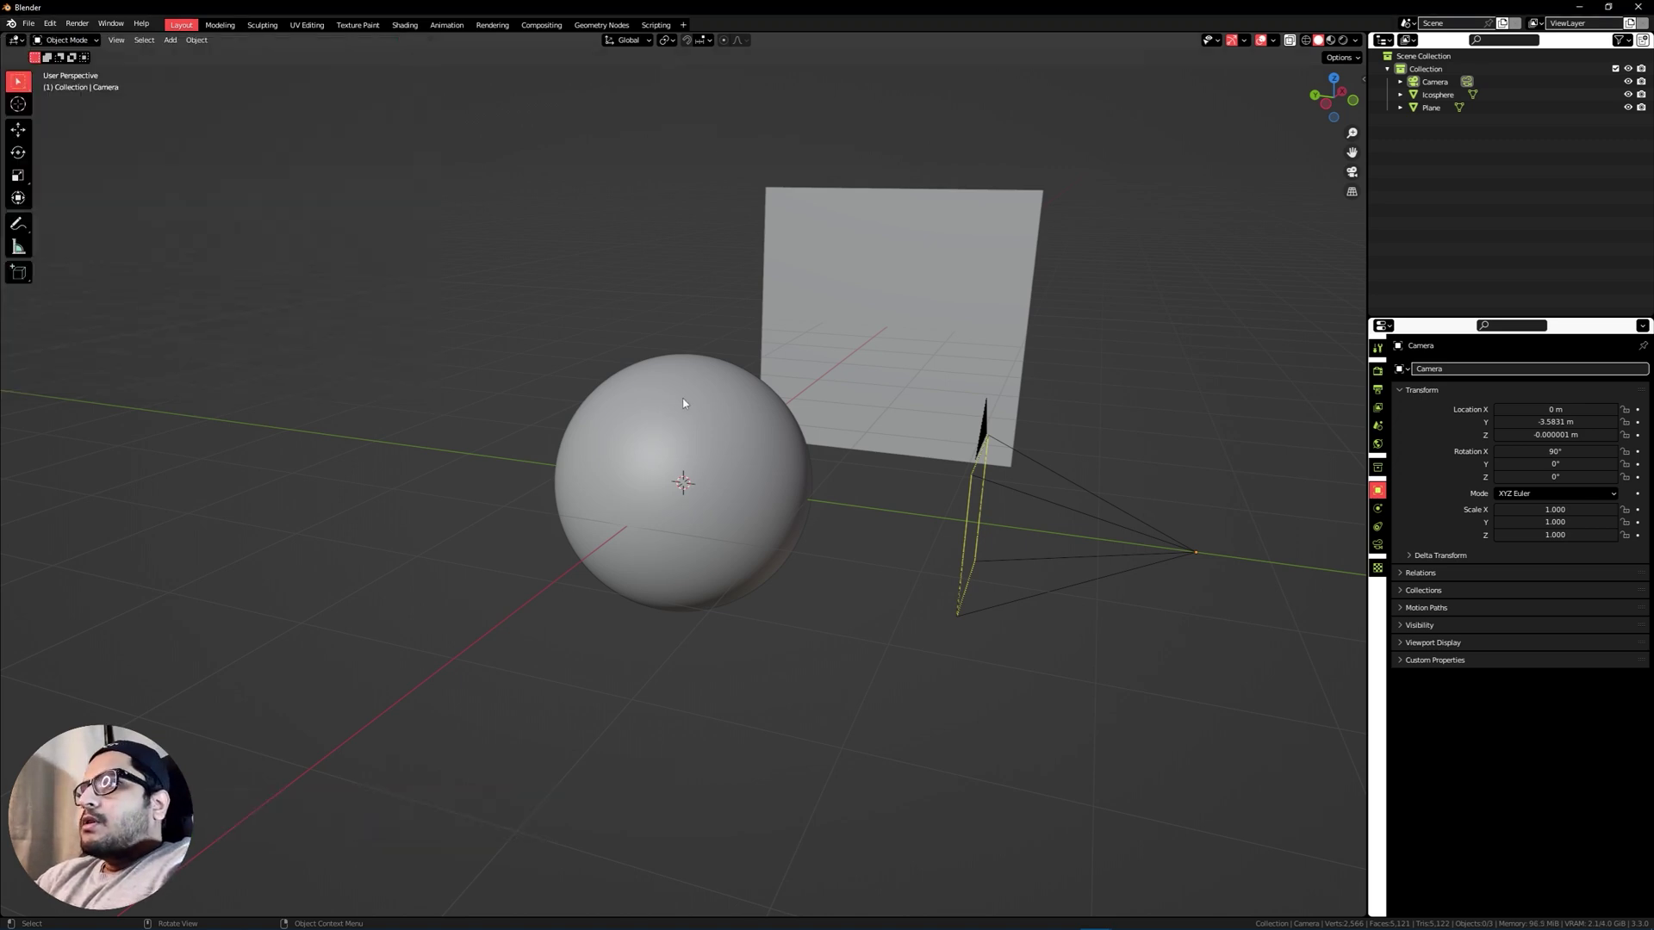
Switch the render engine to Cycles and set the viewport max samples to 64.
scroll(871, 612, up, 3)
middle_drag(897, 602, 843, 584)
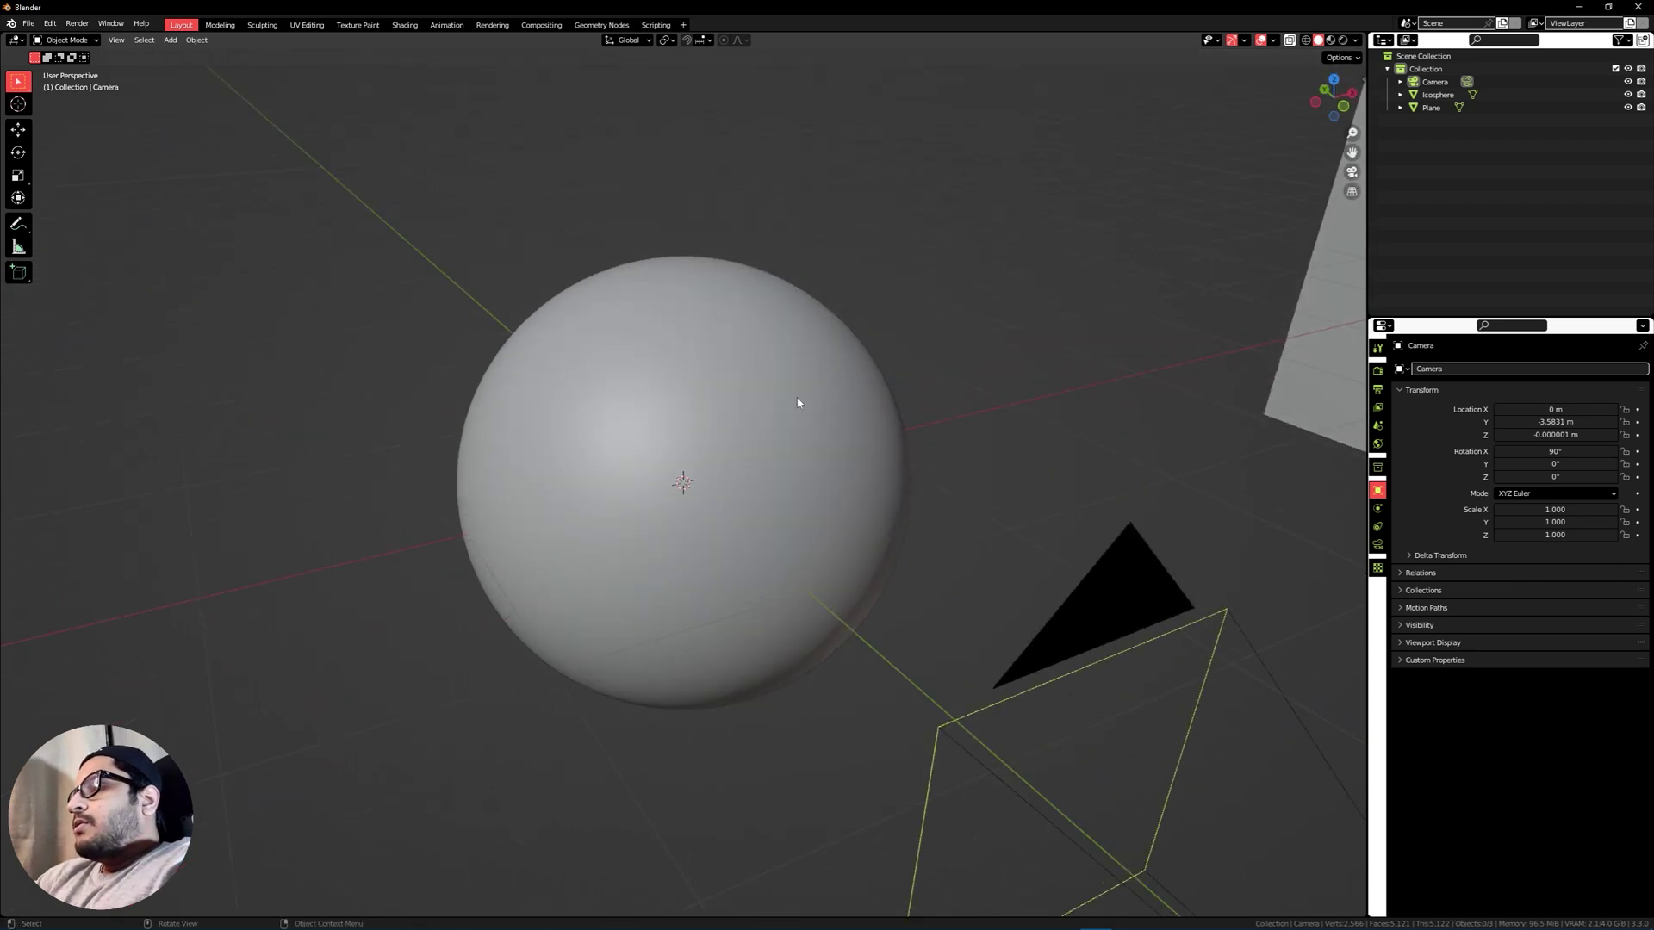
click(1380, 372)
click(1507, 370)
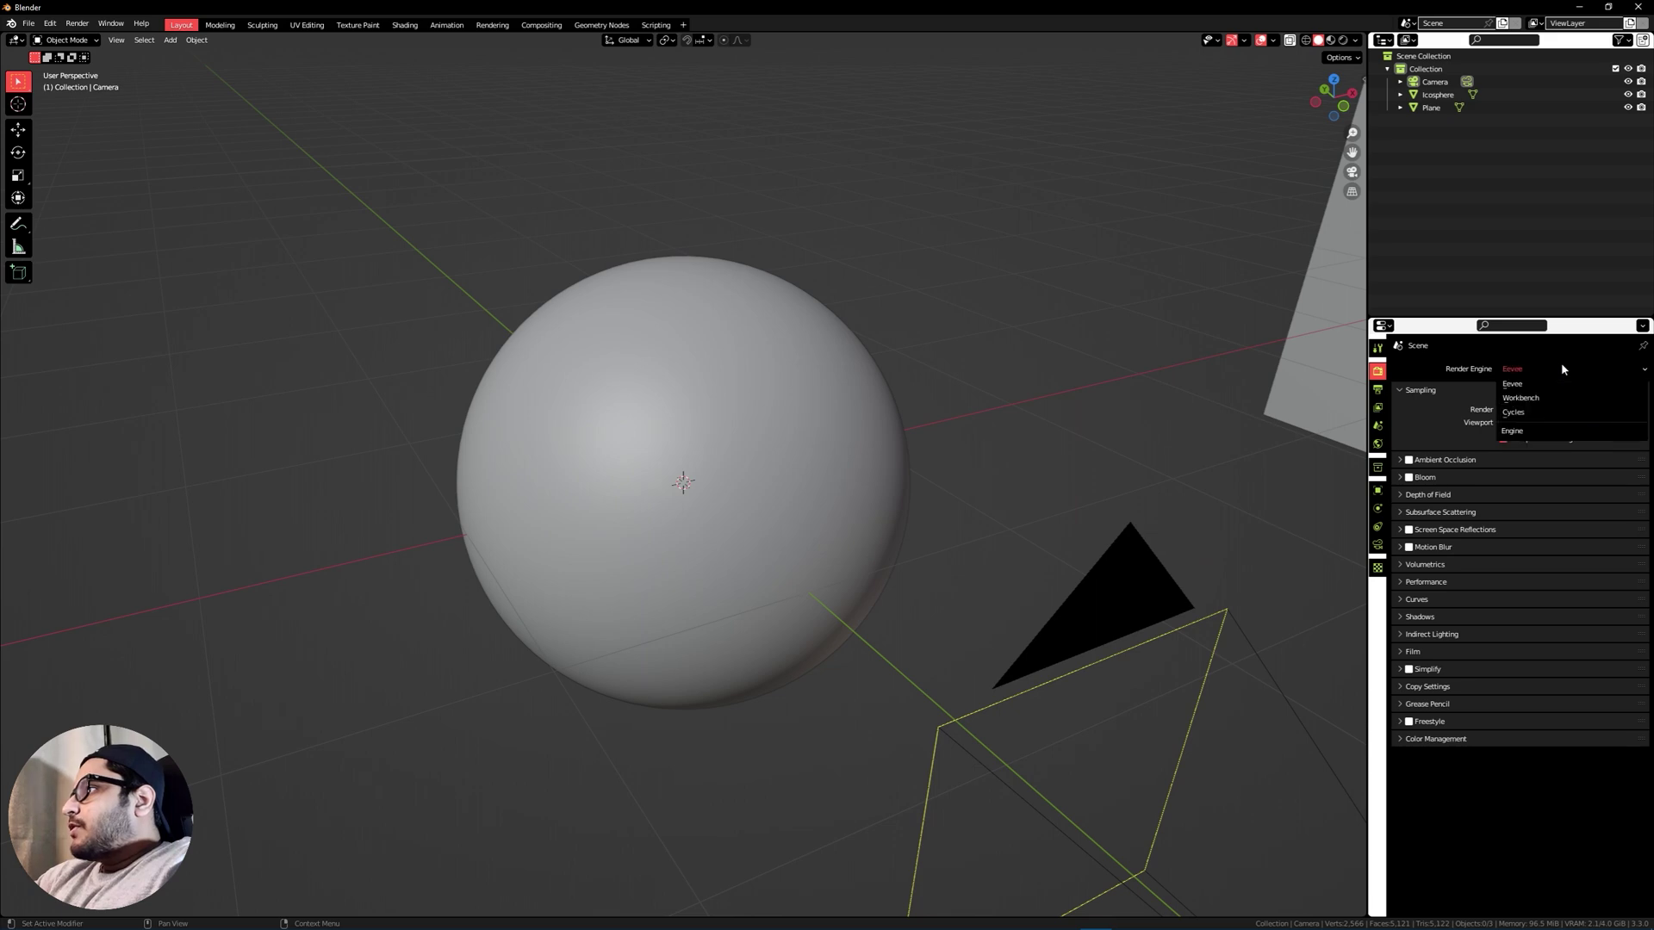
click(1542, 414)
click(1571, 489)
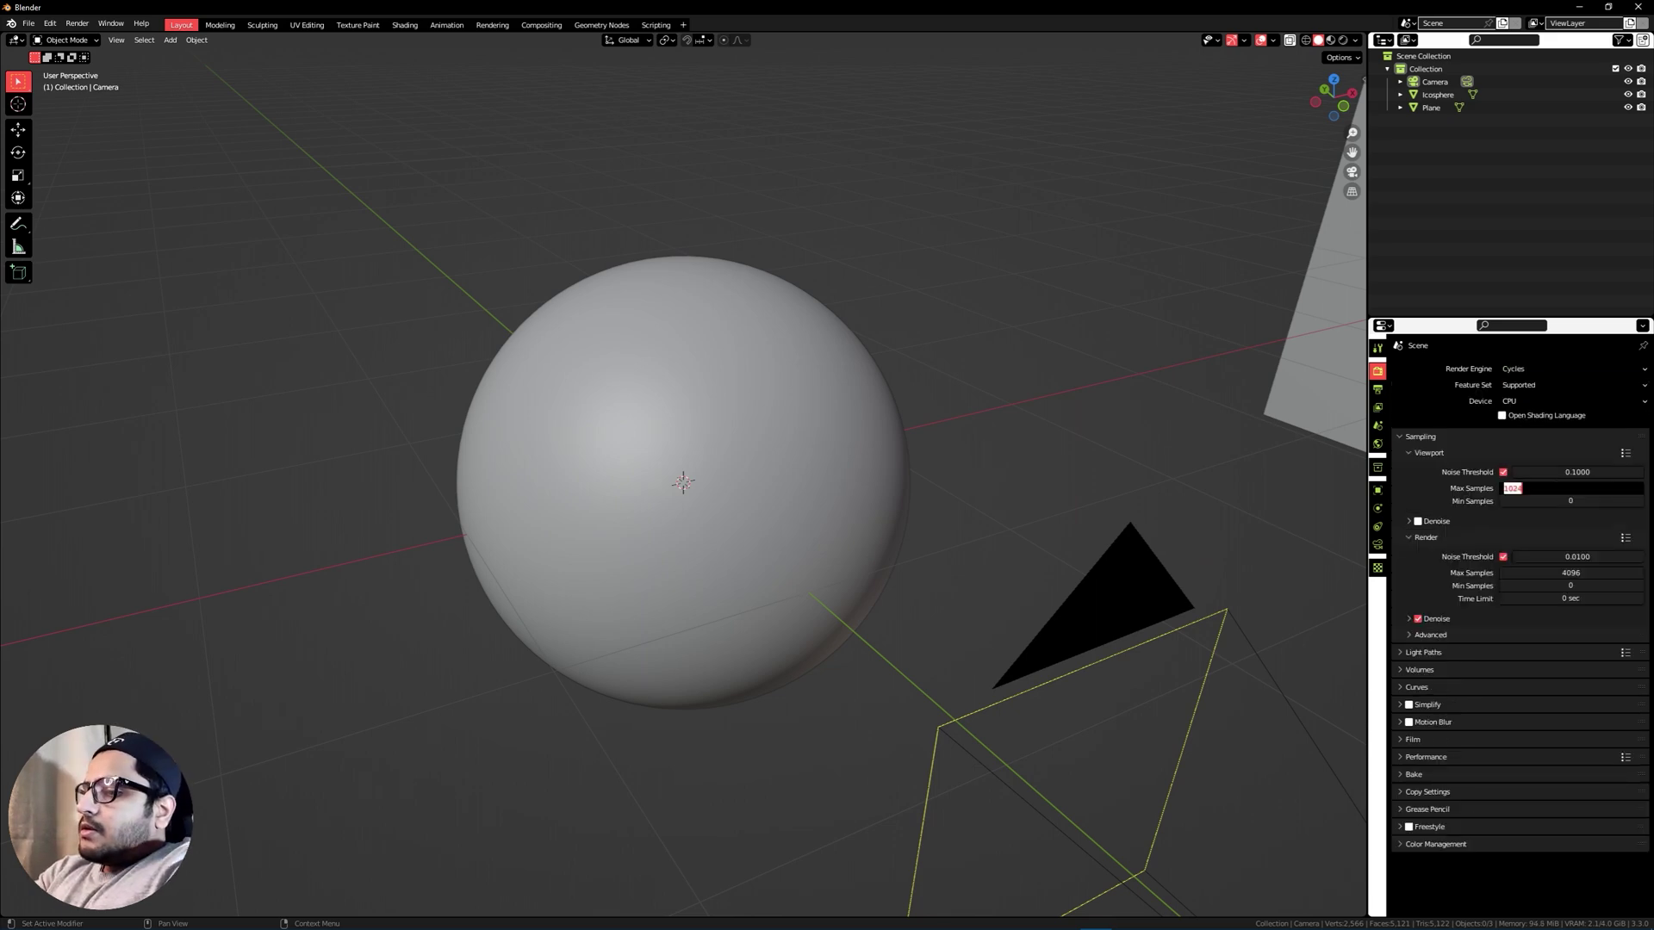
key(Return)
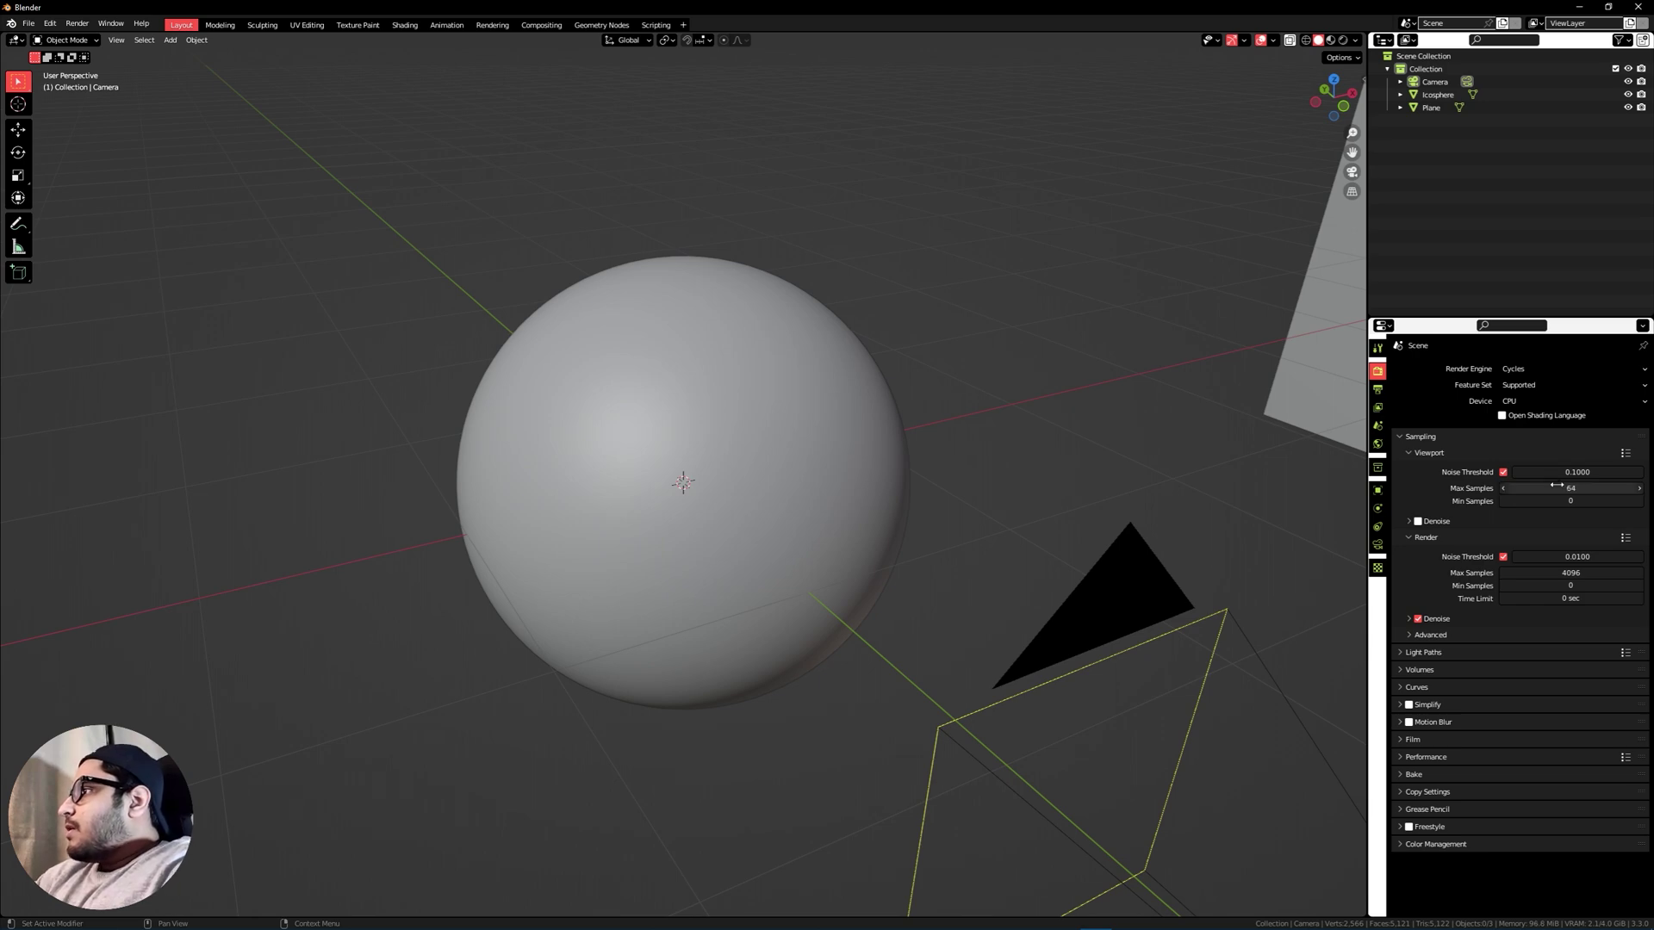
Split the 3D viewport vertically, turn one half into a Shader Editor and hide its sidebar.
scroll(658, 140, down, 3)
drag(3, 38, 643, 121)
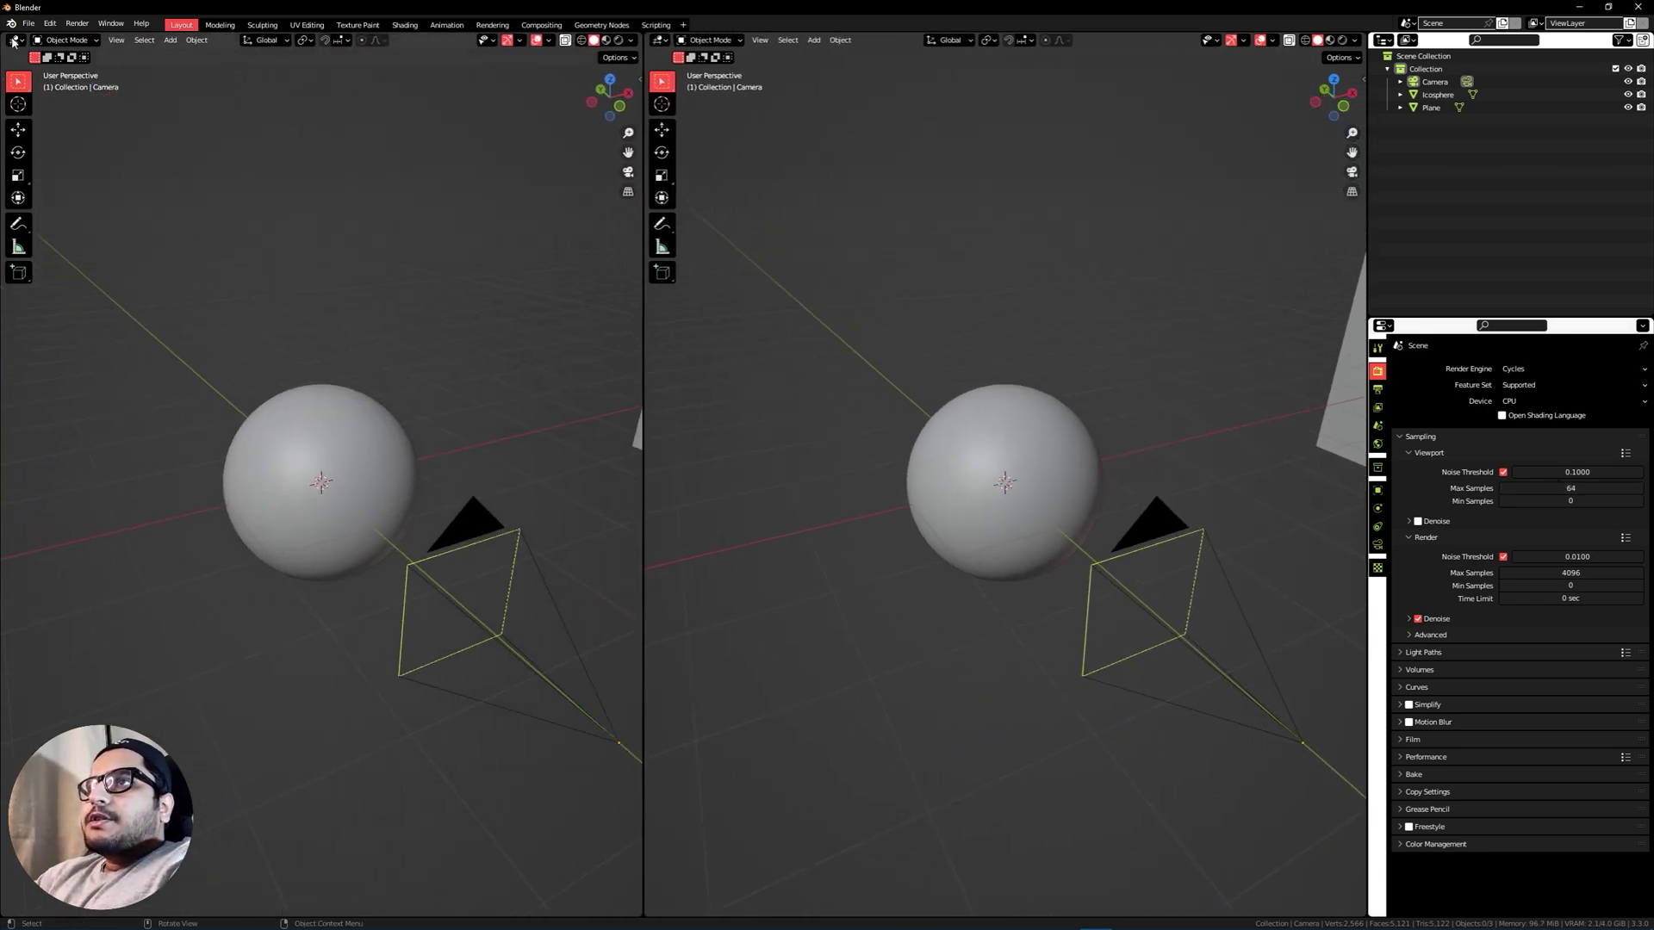
click(14, 42)
click(65, 164)
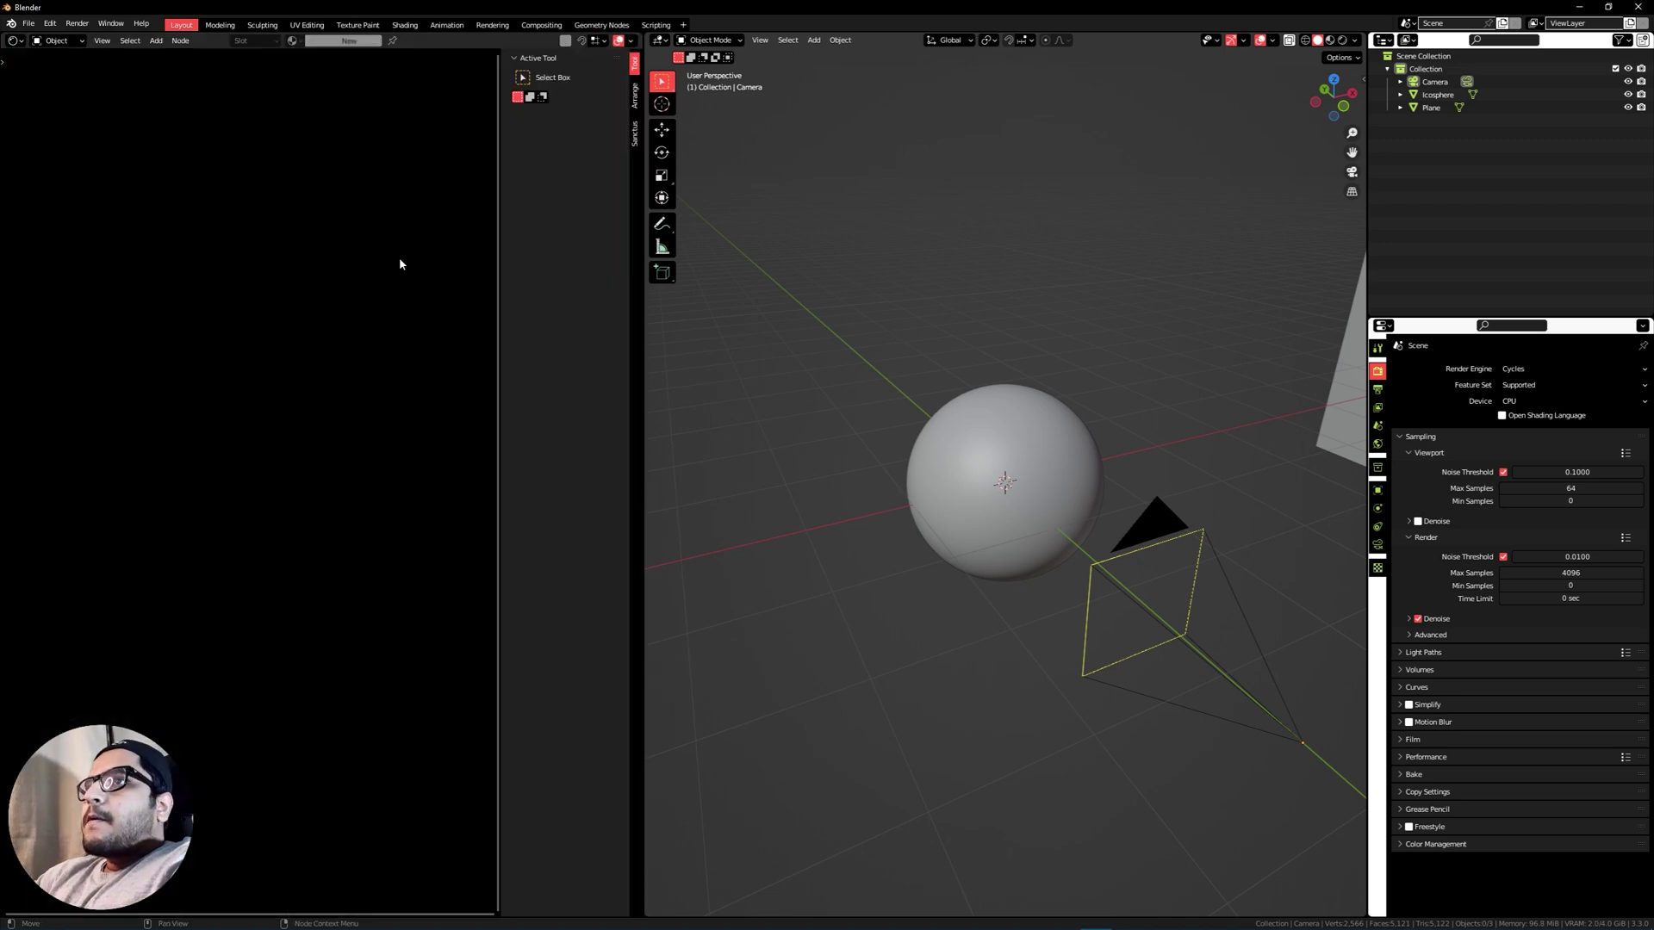
key(n)
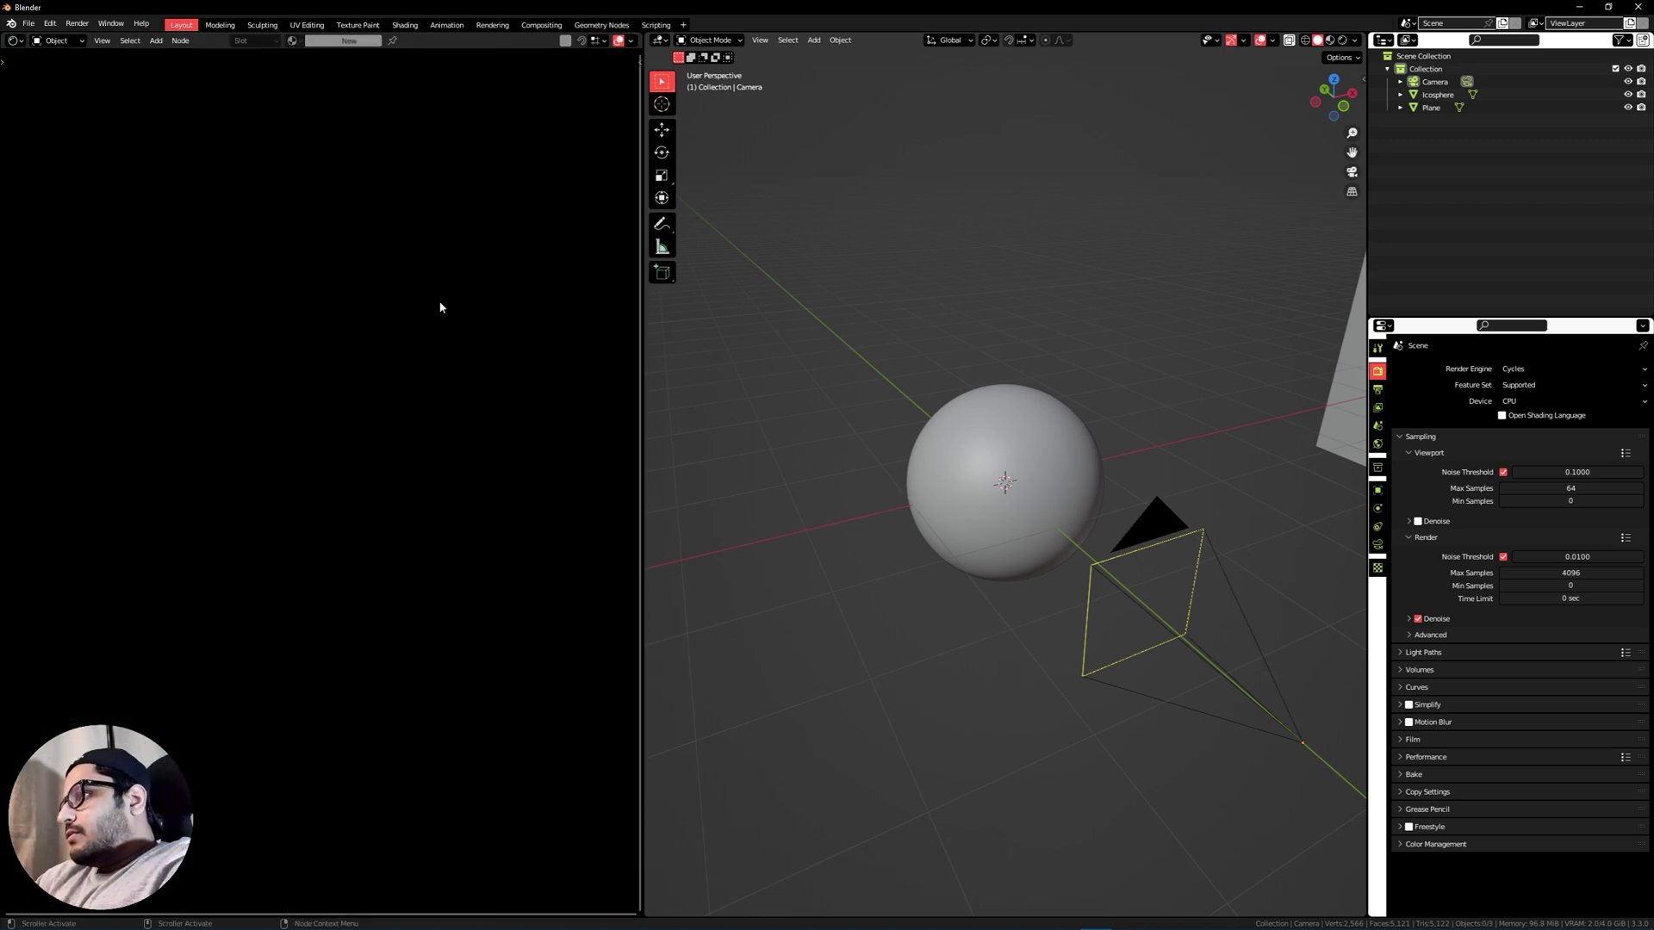
Create a new material for the sphere and name it Glowing Rock.
click(994, 427)
click(346, 41)
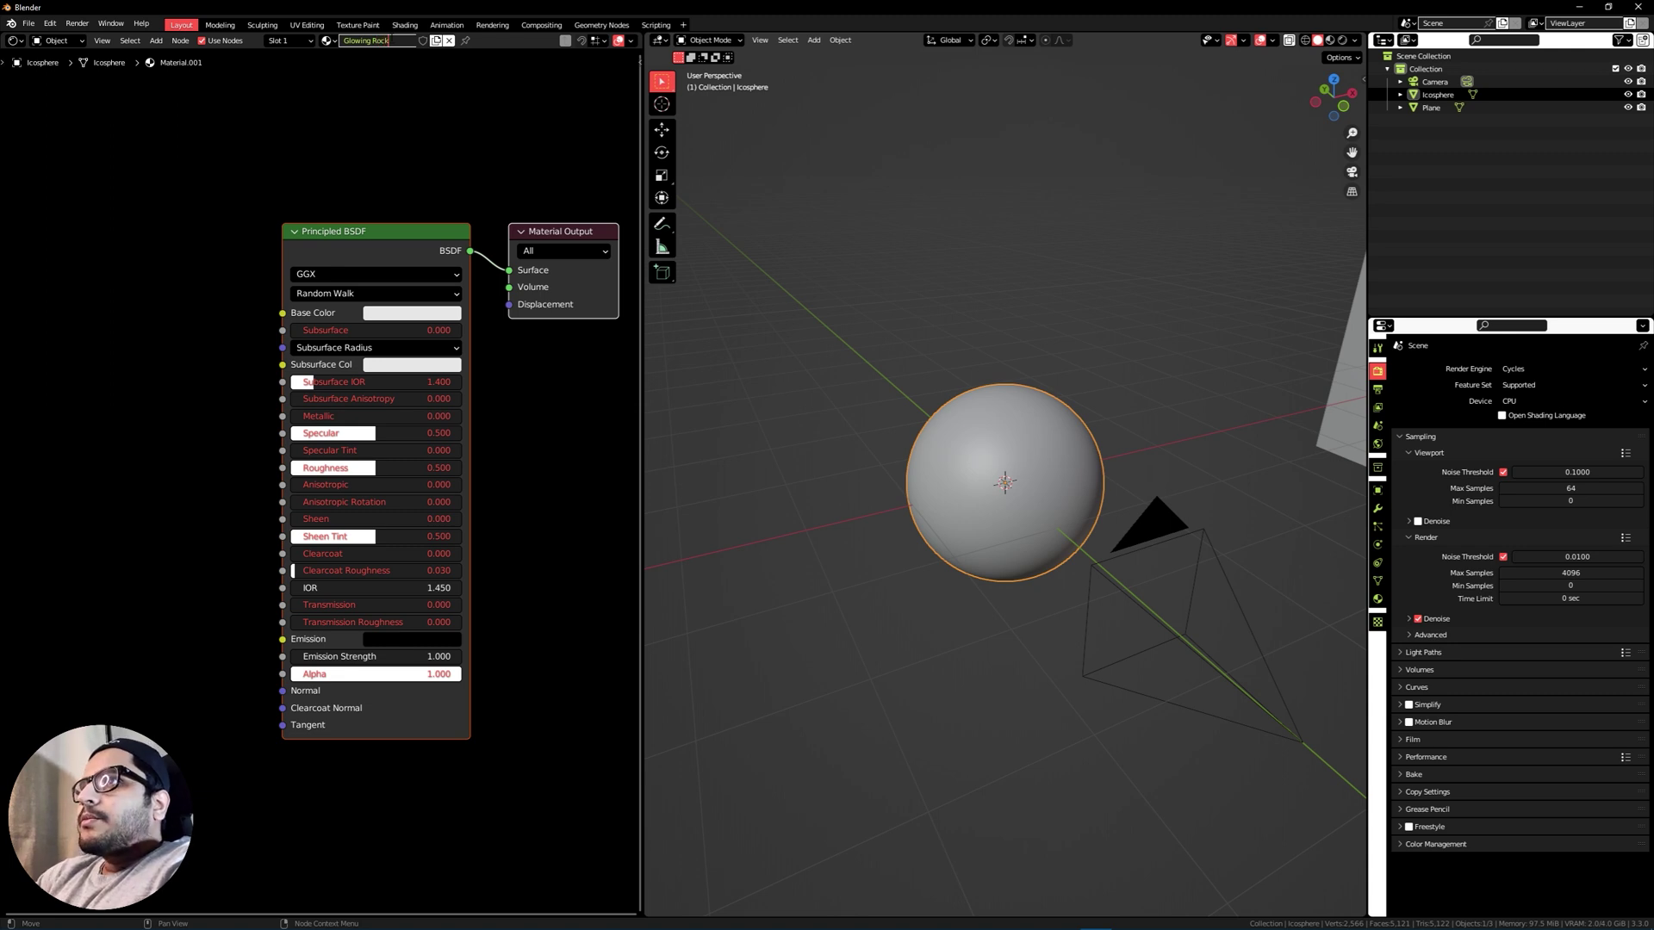
click(385, 170)
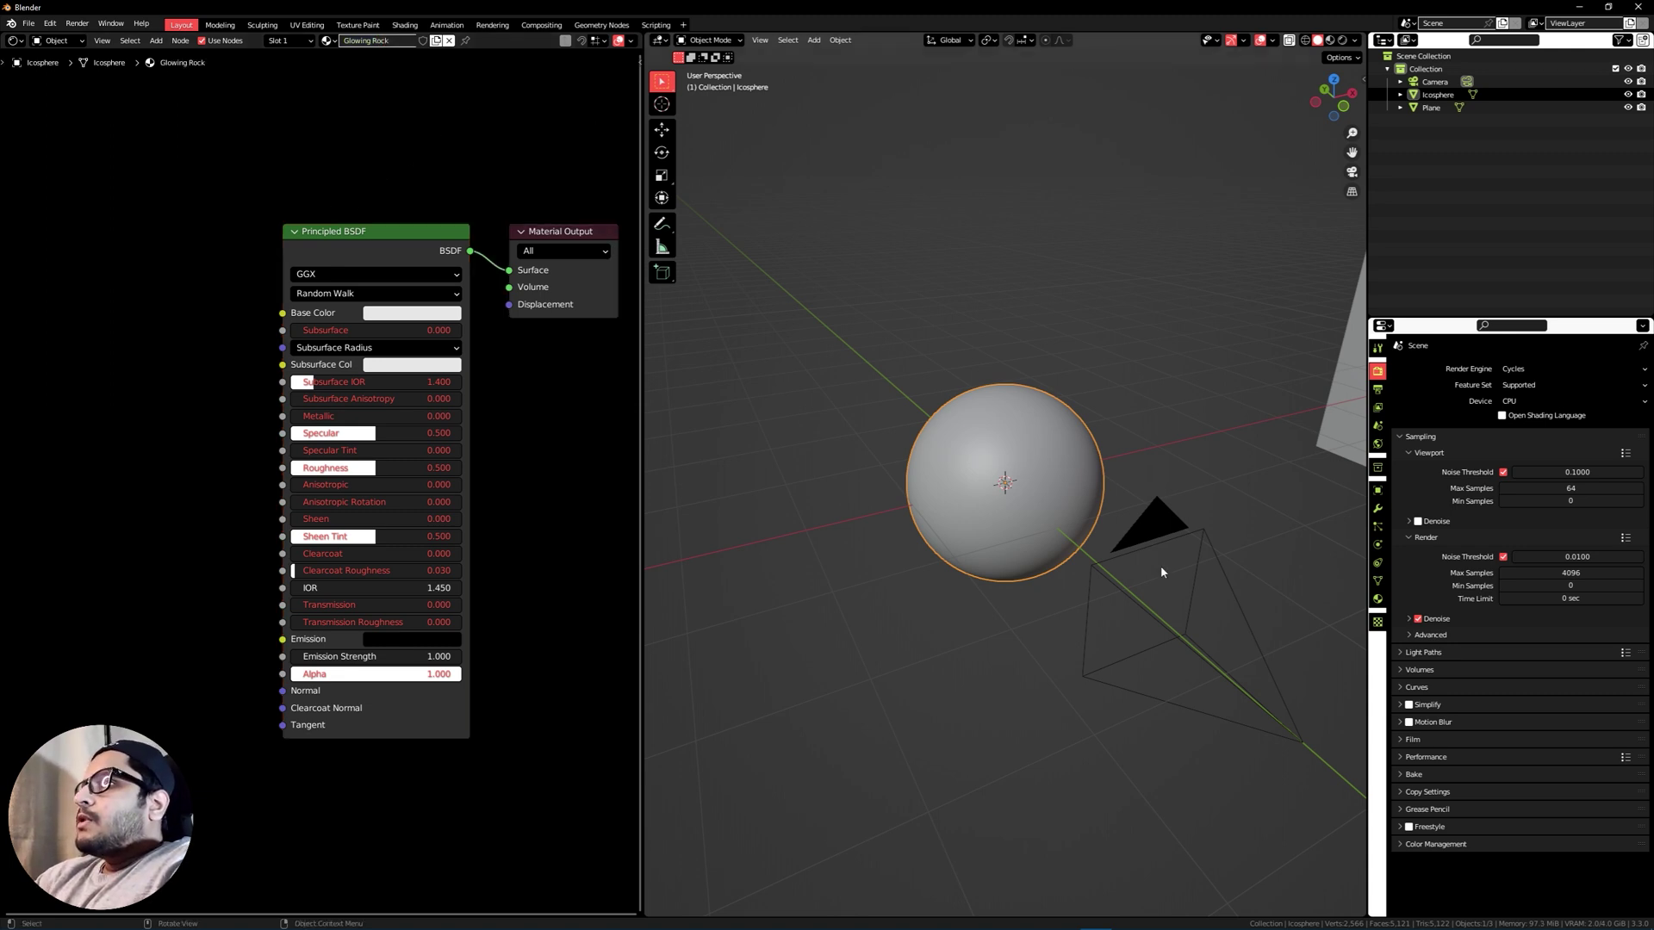
Set the Glowing Rock material's displacement method to Displacement and Bump.
click(1378, 603)
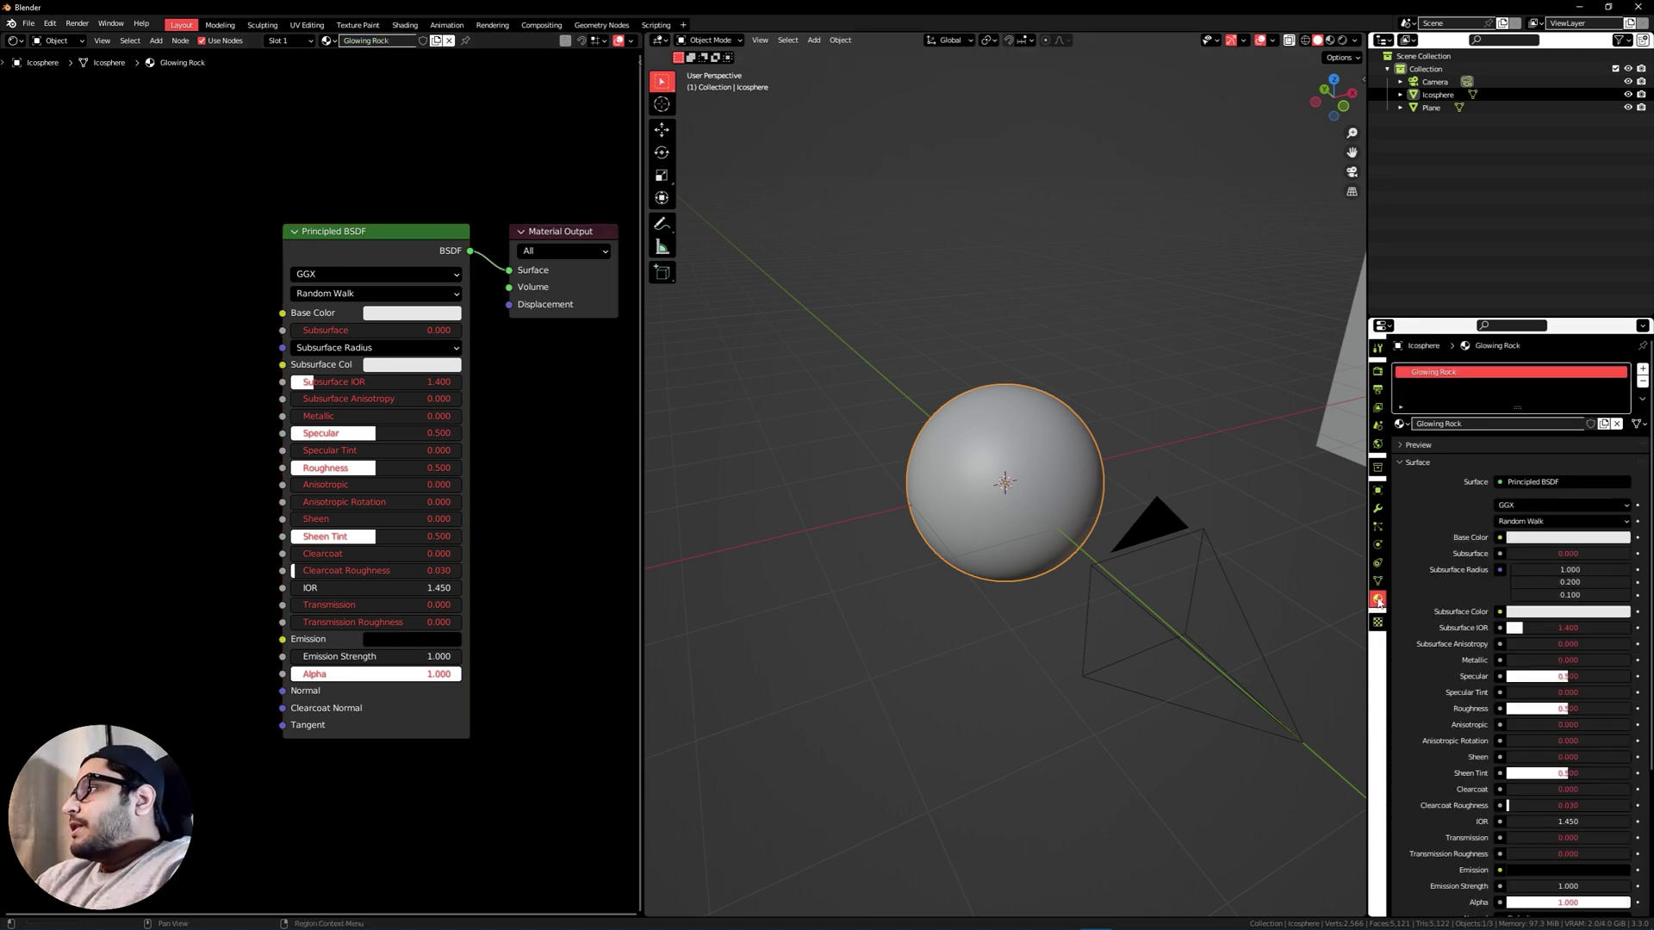
scroll(1533, 768, down, 5)
click(1418, 838)
scroll(1417, 836, down, 3)
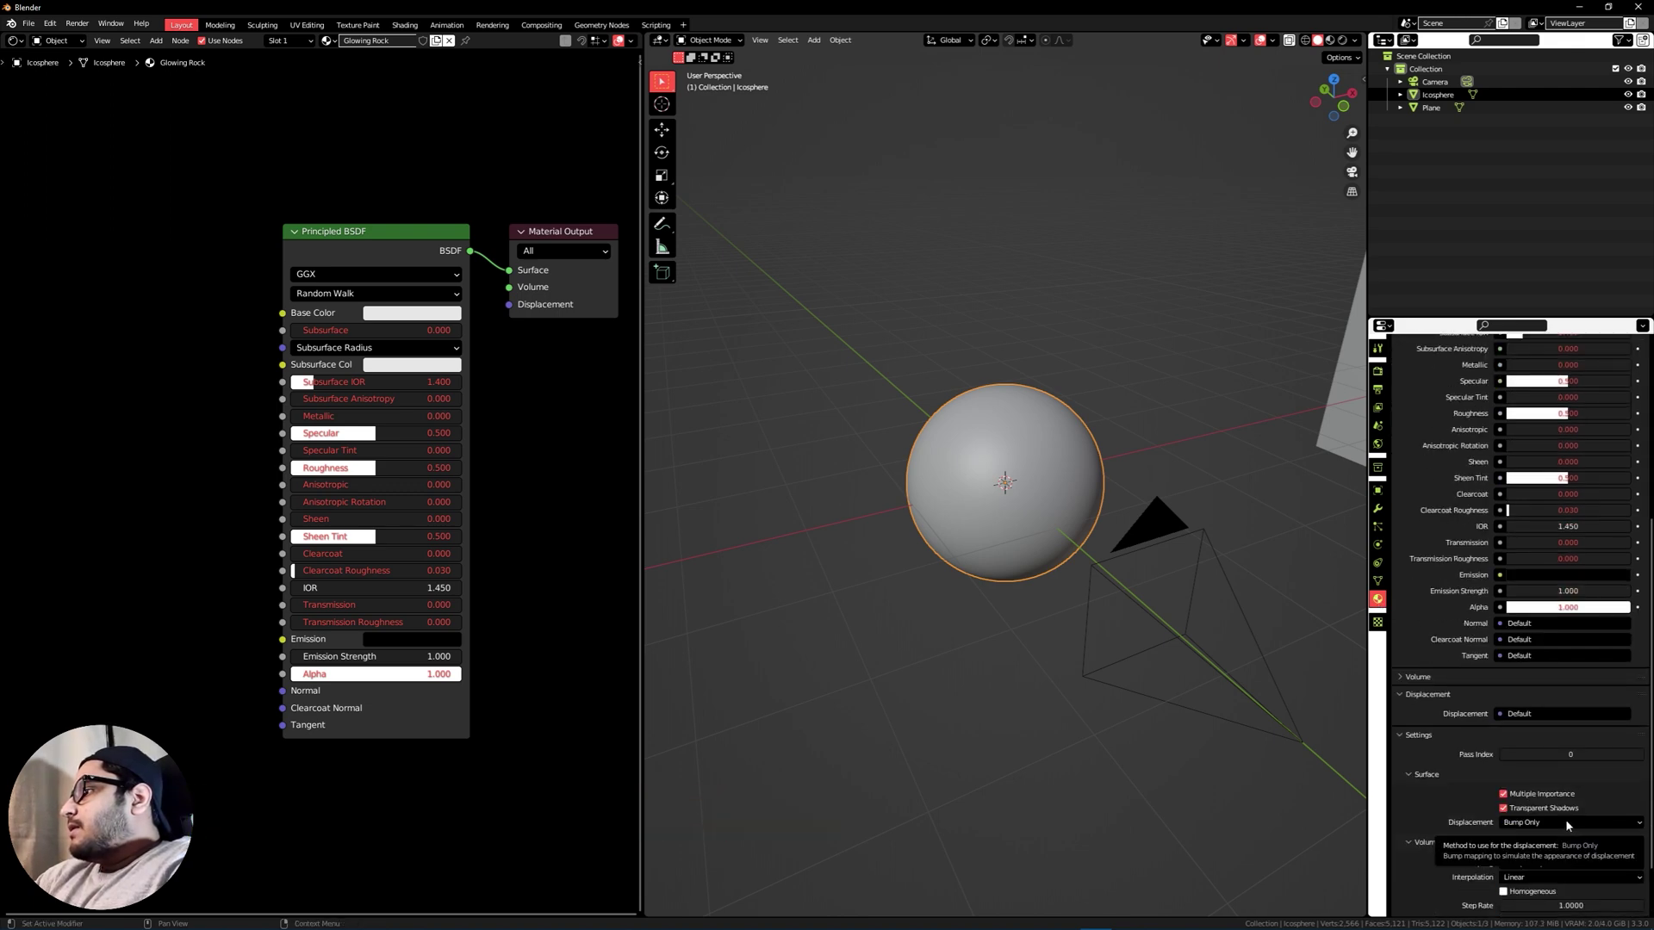
click(1566, 825)
click(1565, 867)
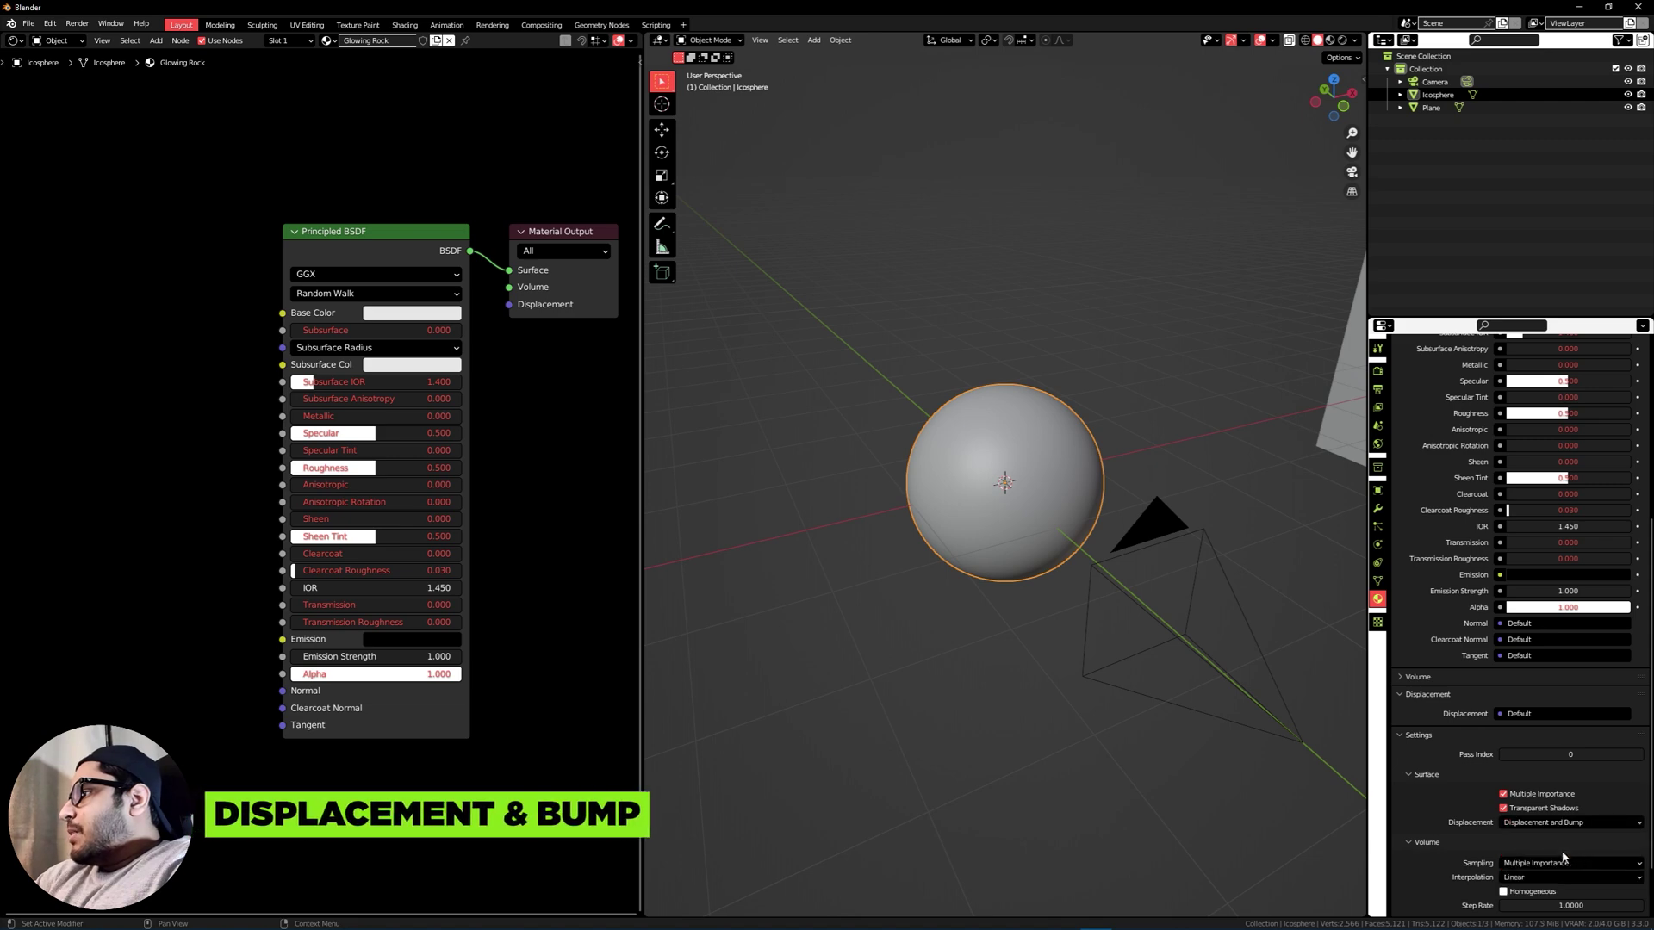
Switch the 3D viewport to the camera view so the sphere fills the frame.
click(1083, 301)
scroll(1011, 465, up, 4)
scroll(1060, 378, down, 3)
middle_drag(1059, 376, 1063, 302)
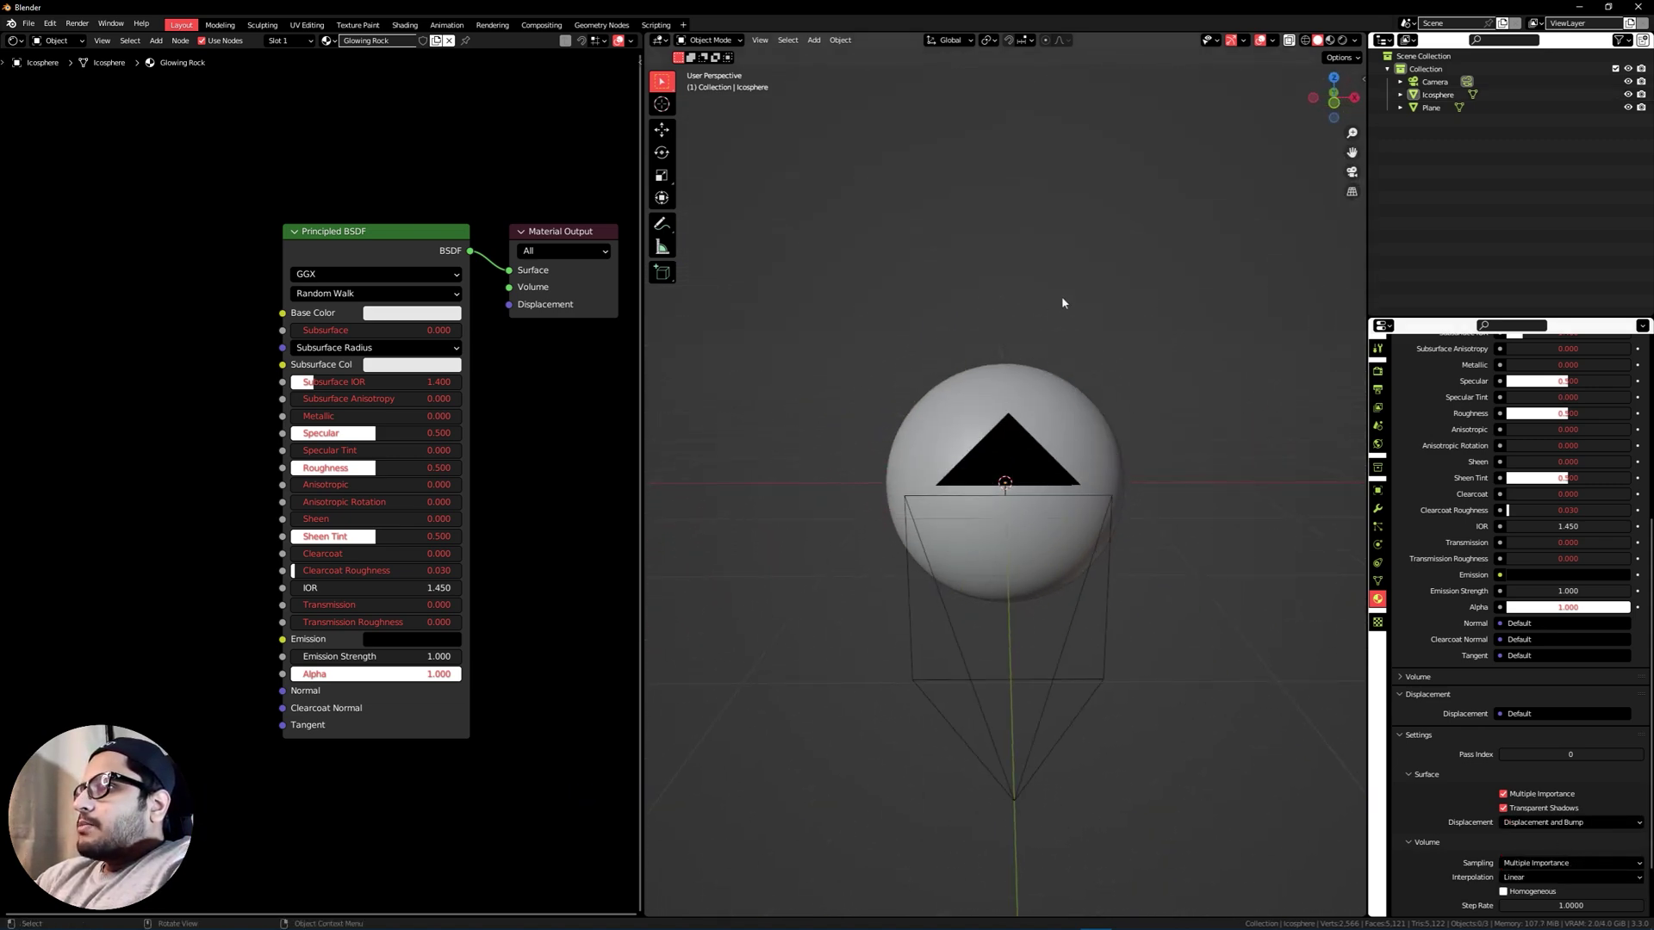
key(grave)
click(969, 348)
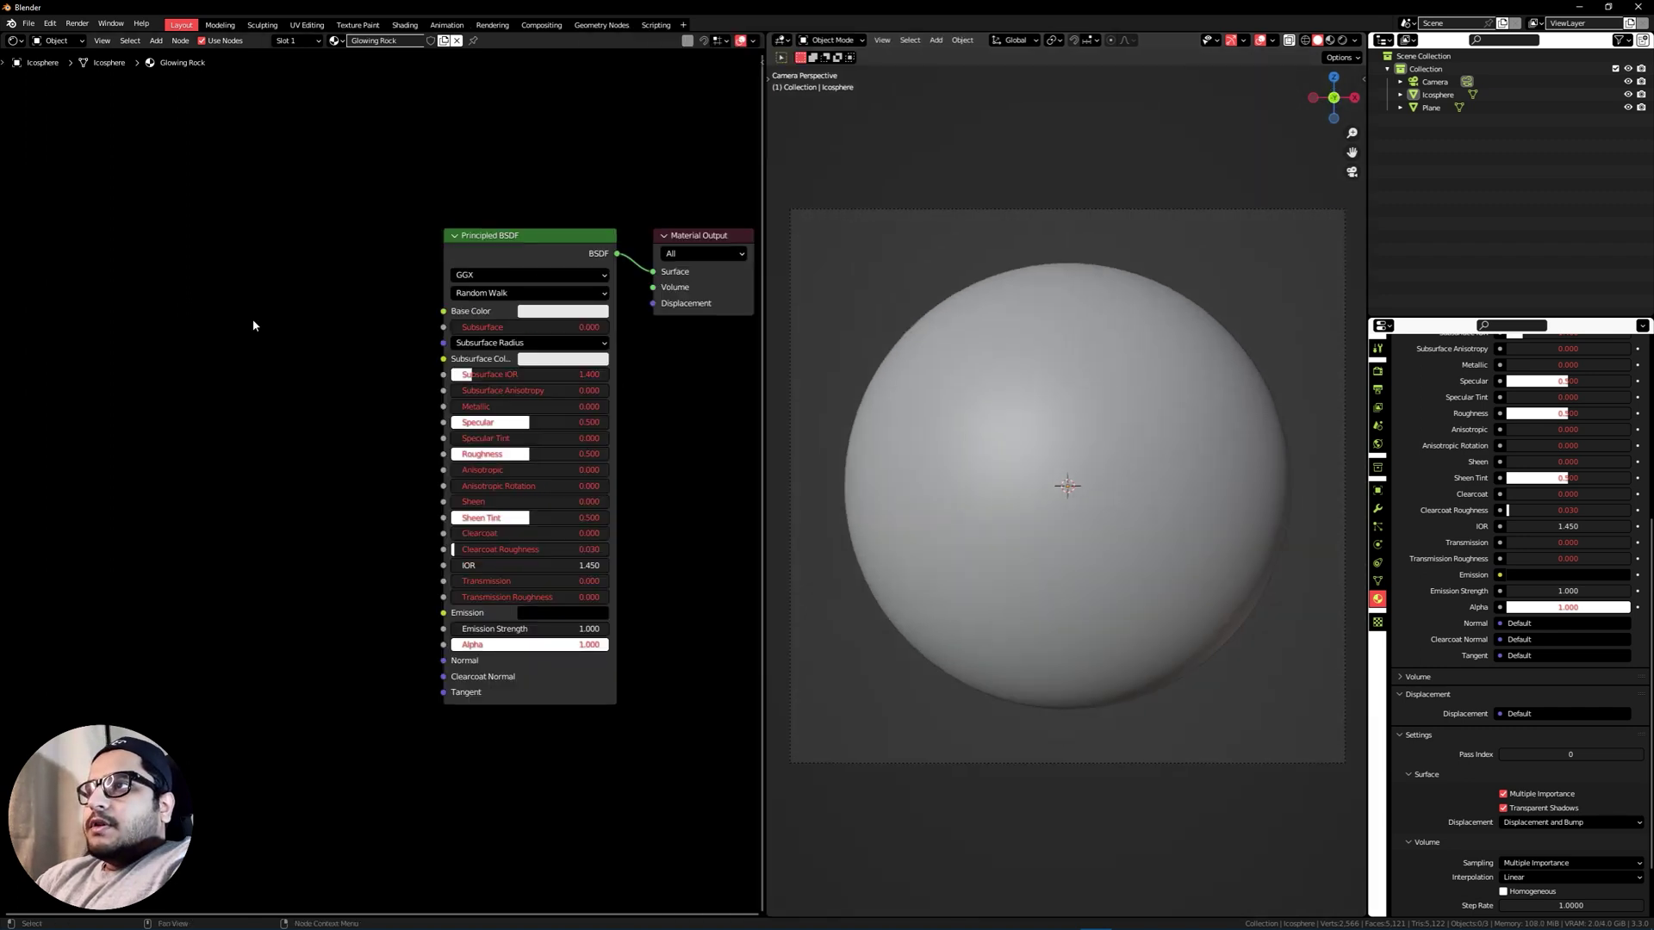
Add a Noise Texture node in the free space before the Principled BSDF.
key(shift+a)
click(252, 318)
text(noise)
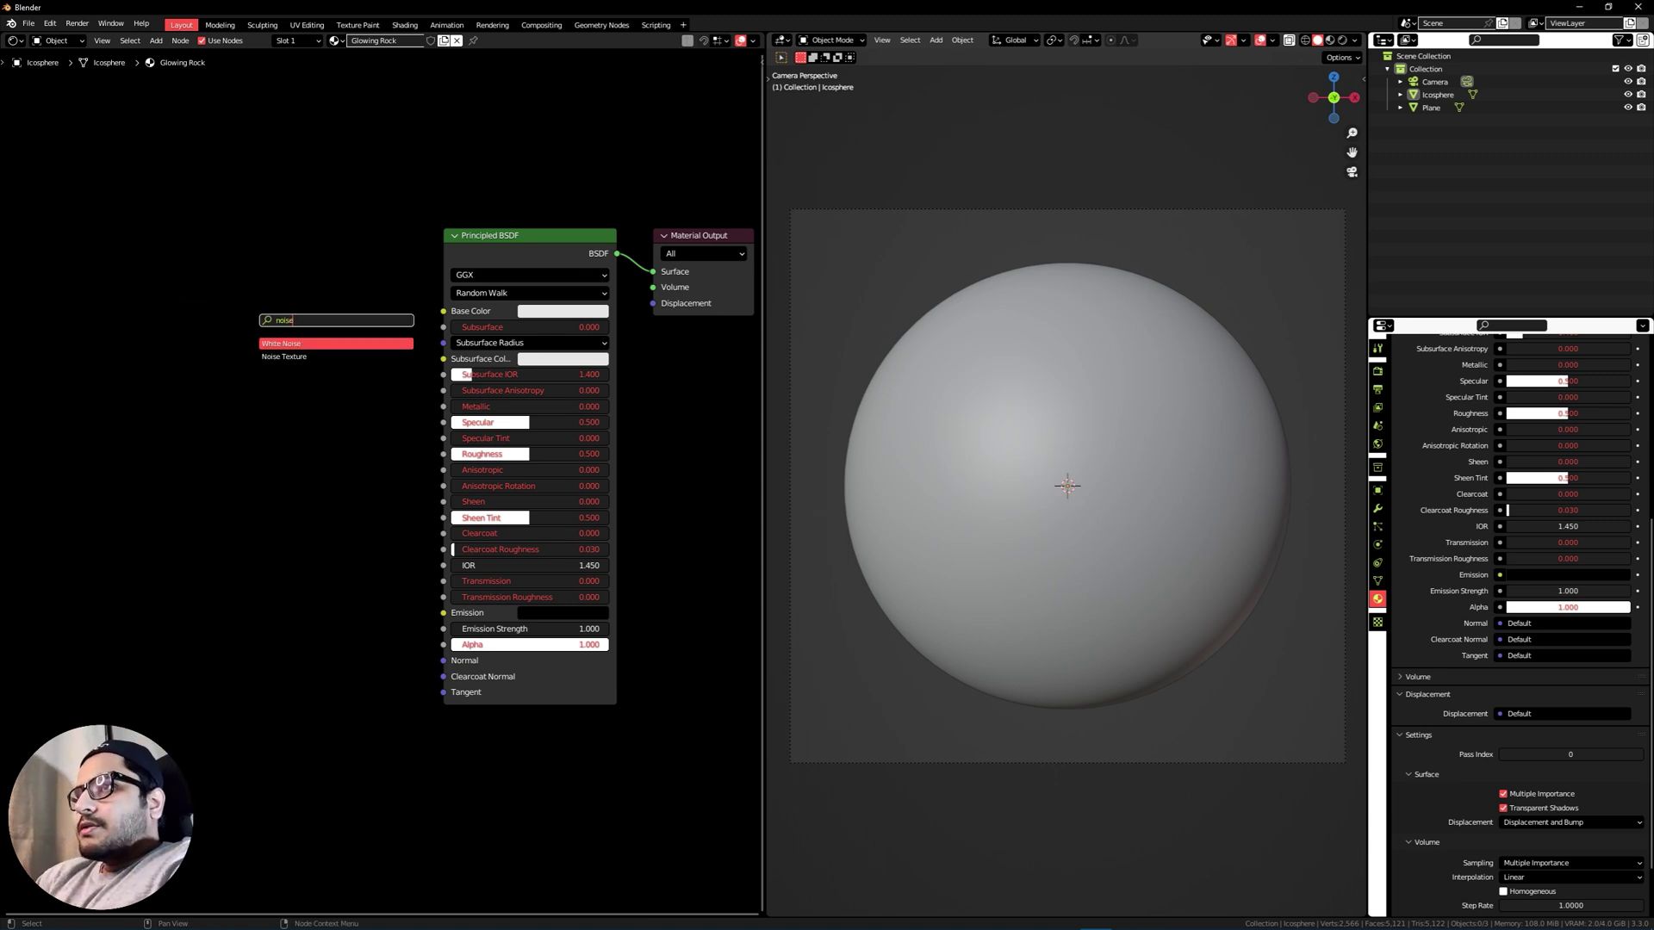
key(Down)
key(Return)
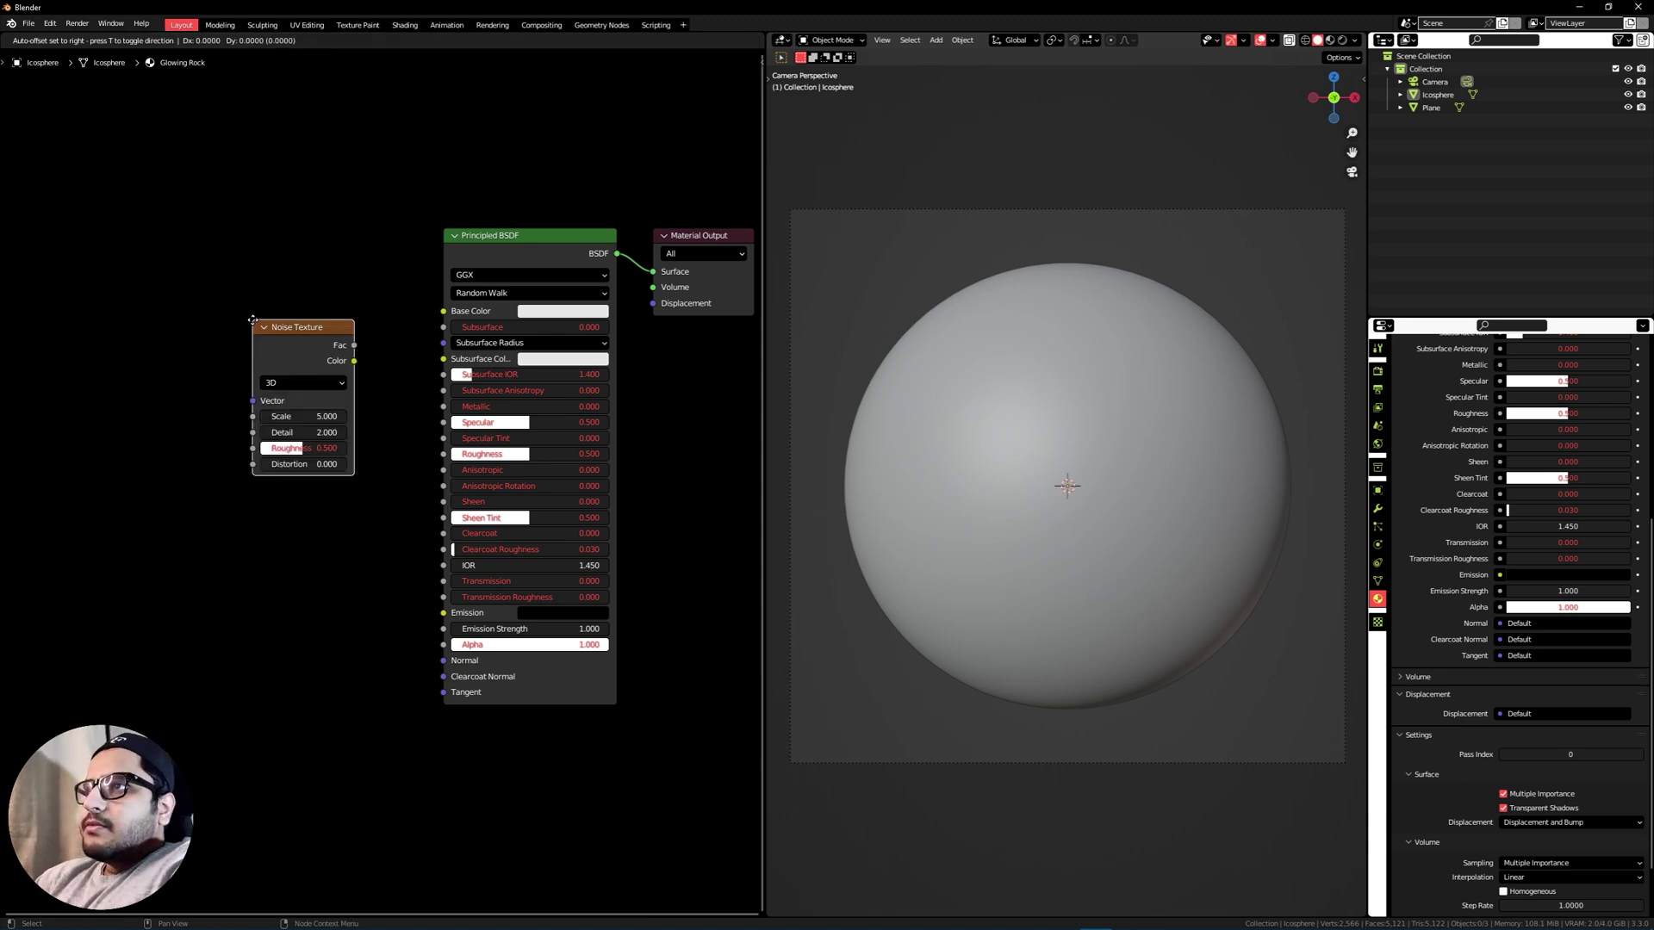
click(116, 260)
scroll(215, 319, down, 1)
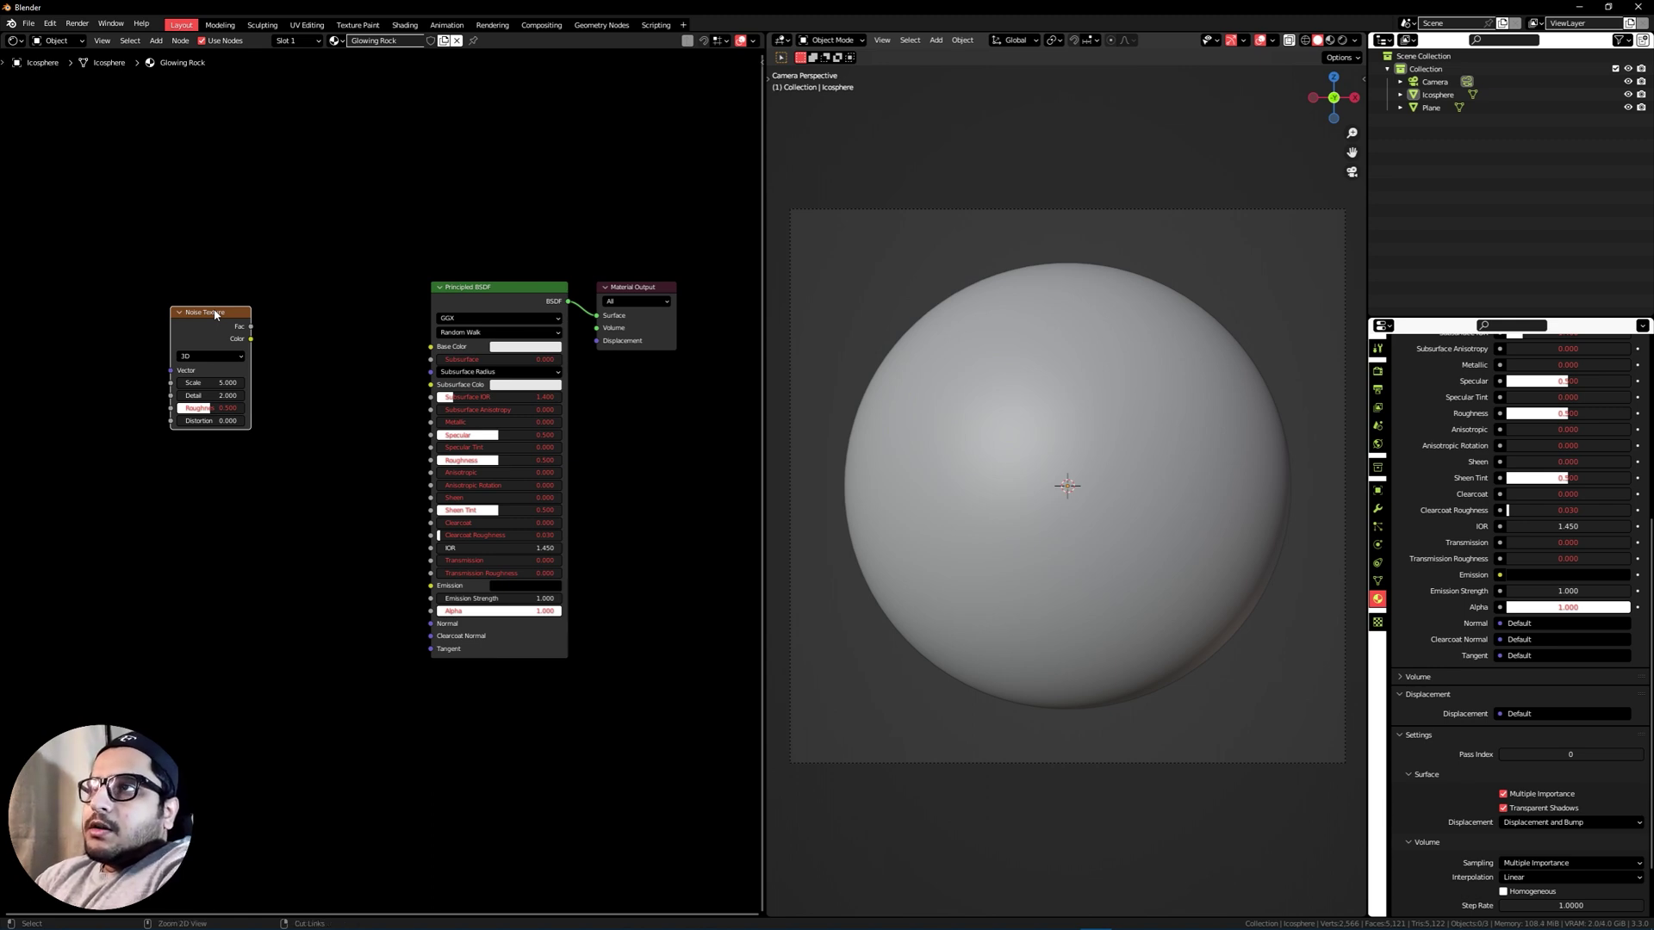
Give the Noise Texture a Texture Coordinate node with Object linked straight into its Vector, and remove the Mapping node.
key(ctrl+t)
key(KP_Decimal)
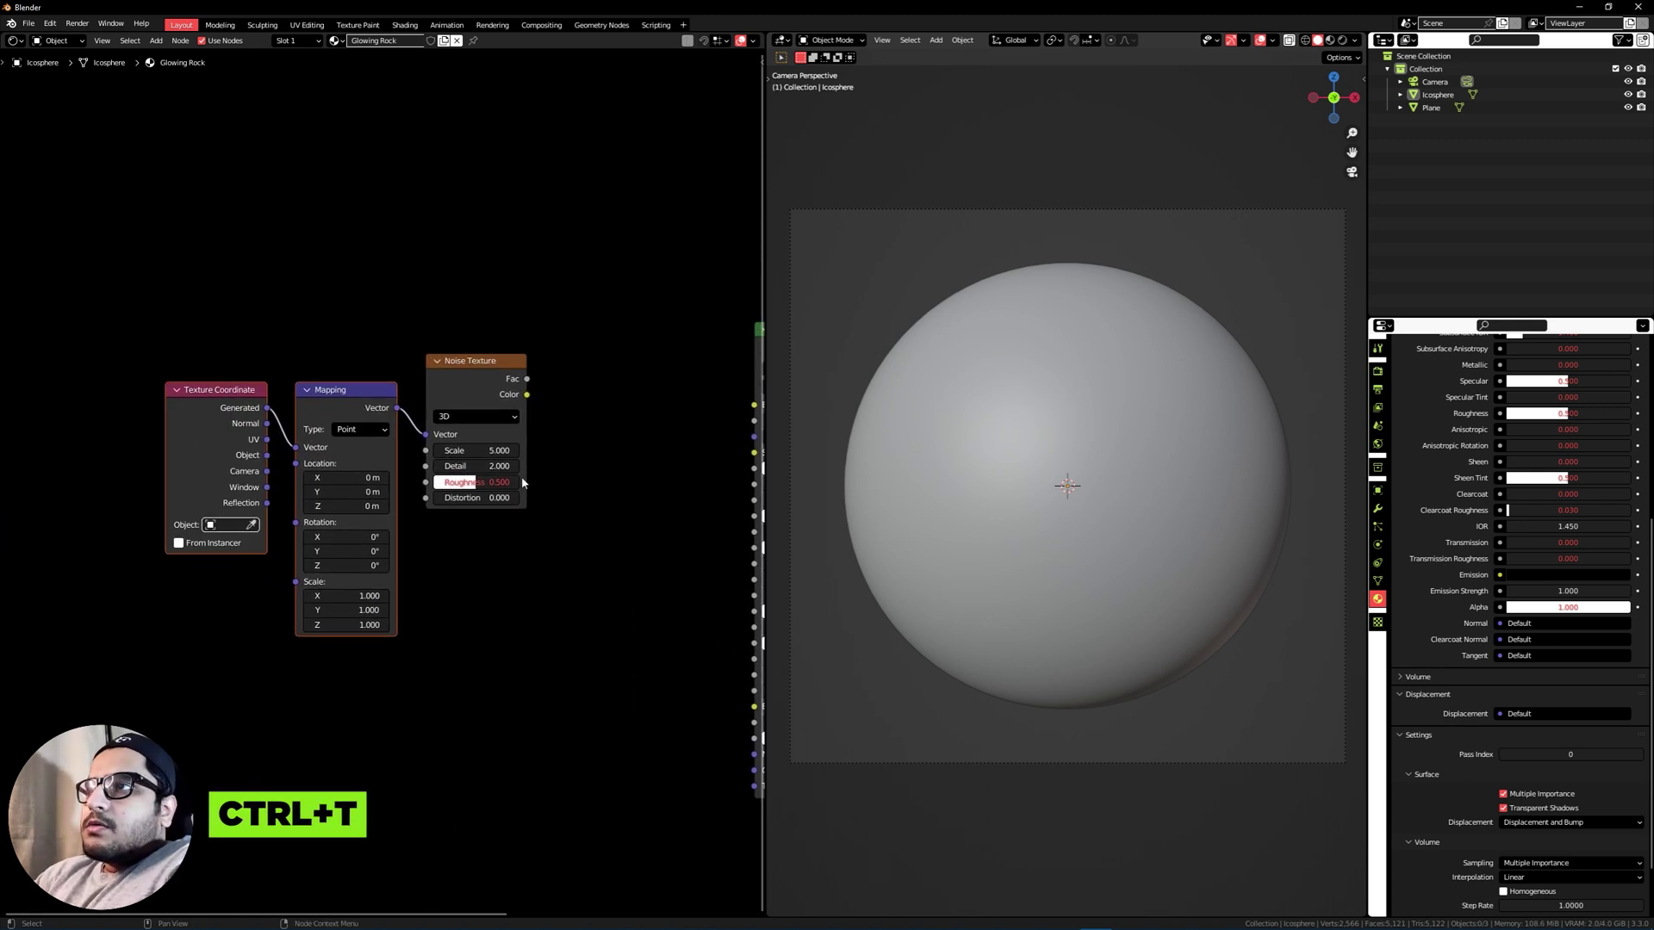
drag(267, 455, 376, 127)
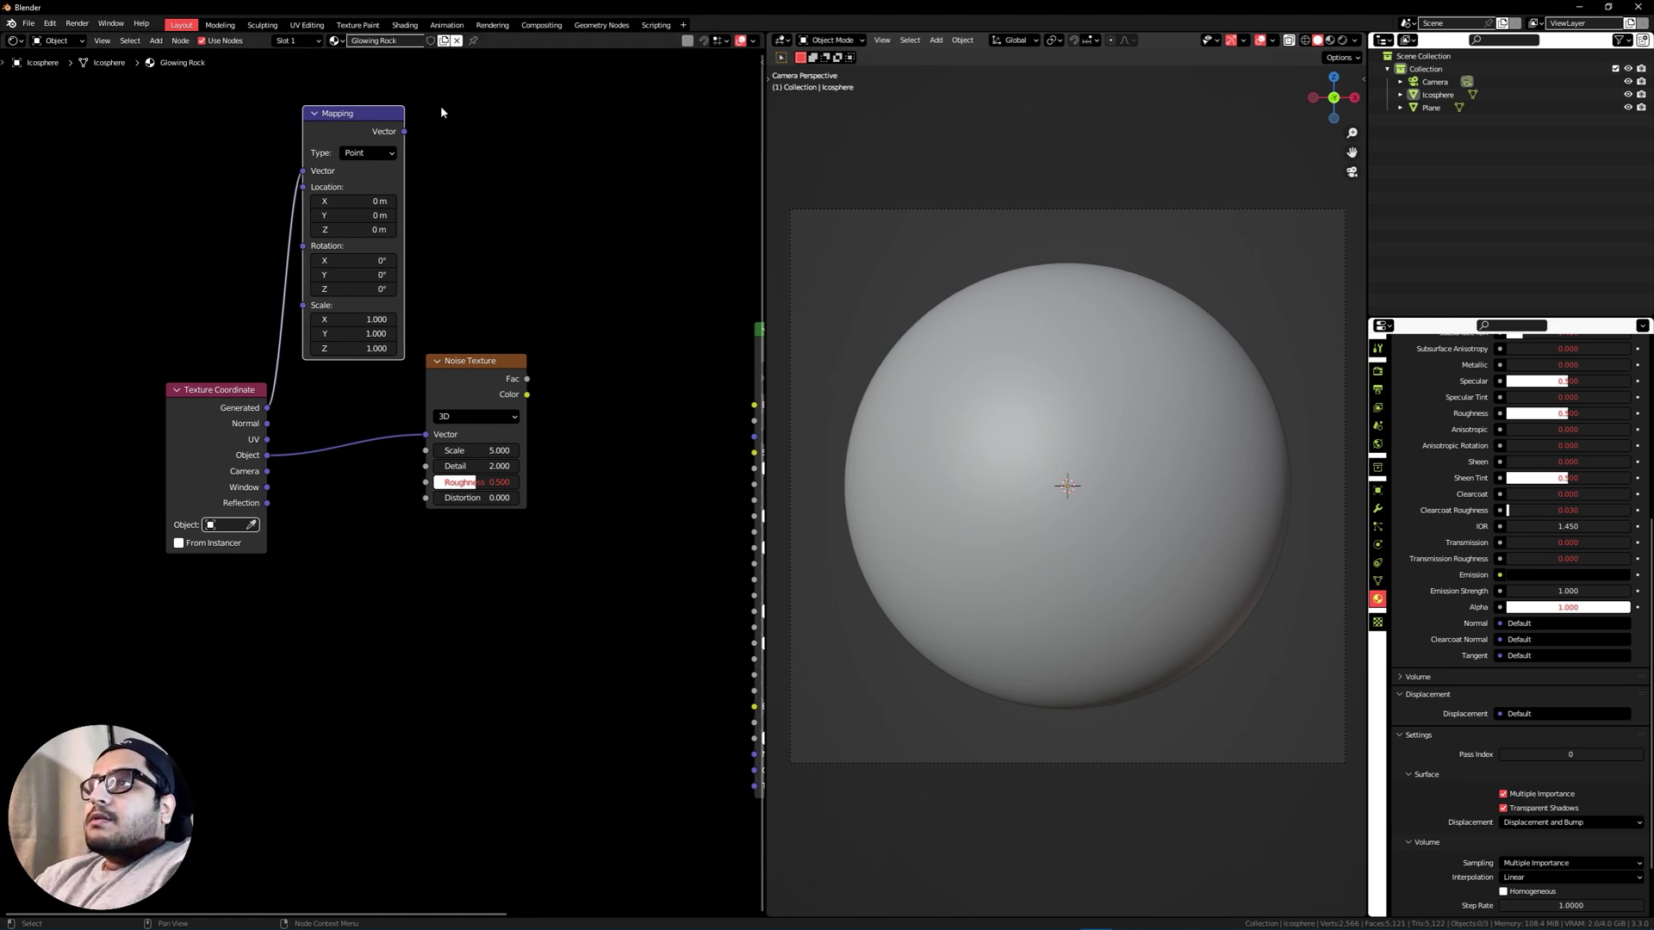
key(x)
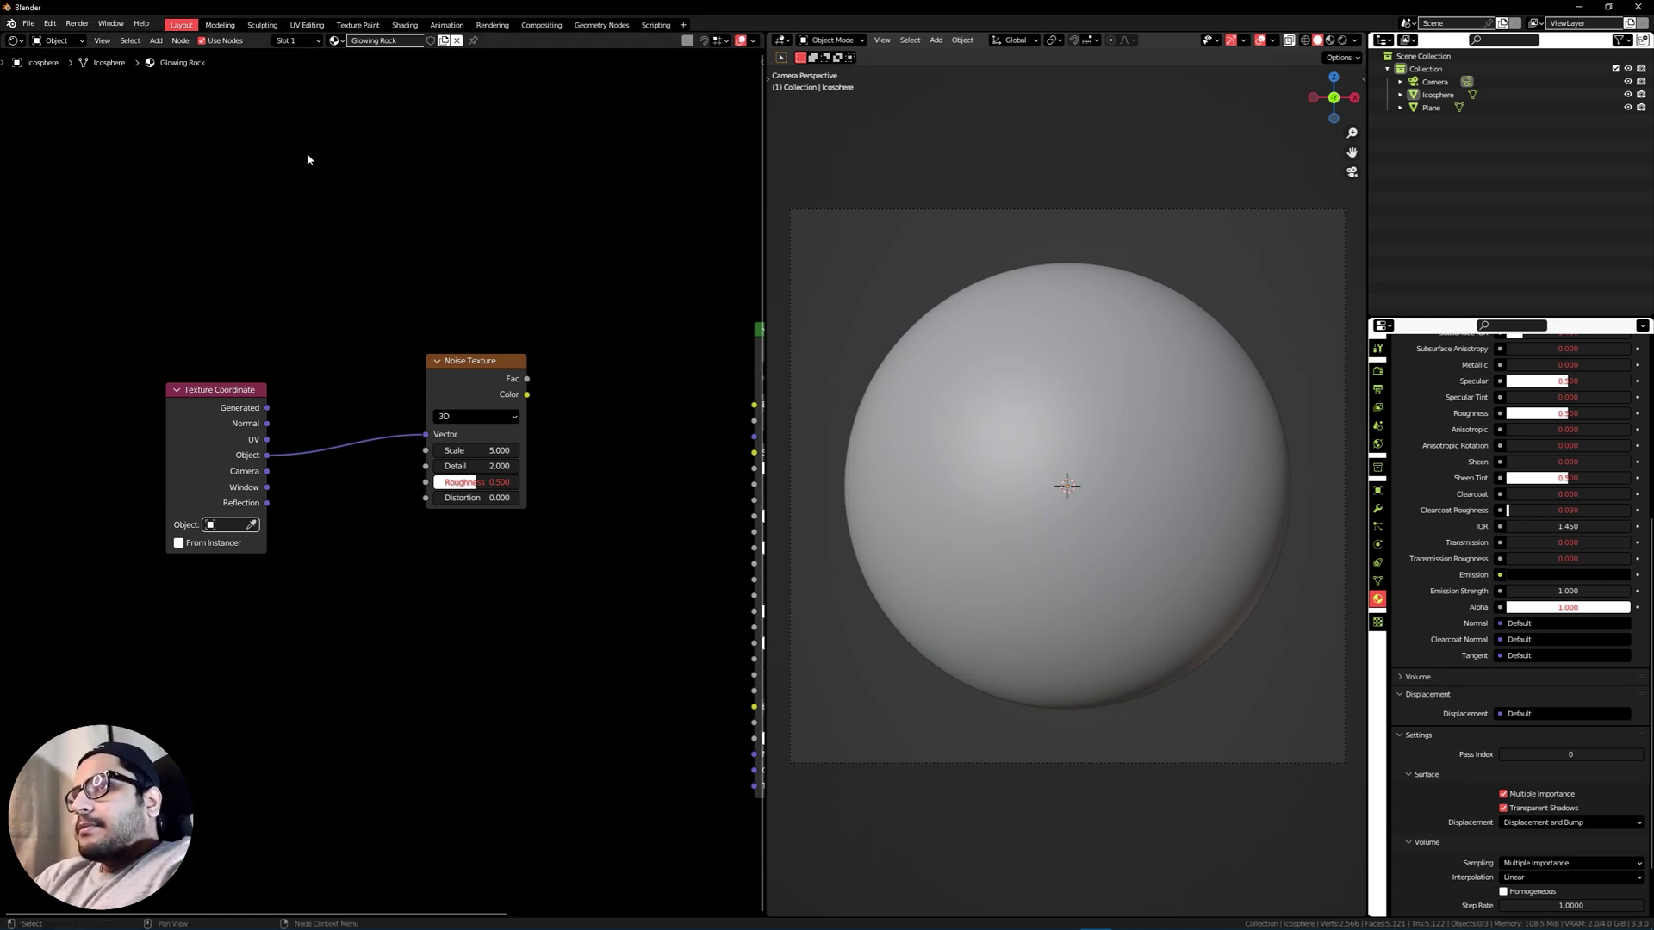
drag(509, 433, 376, 460)
Add a ColorRamp node and place it just after the Noise Texture.
key(shift+a)
text(co)
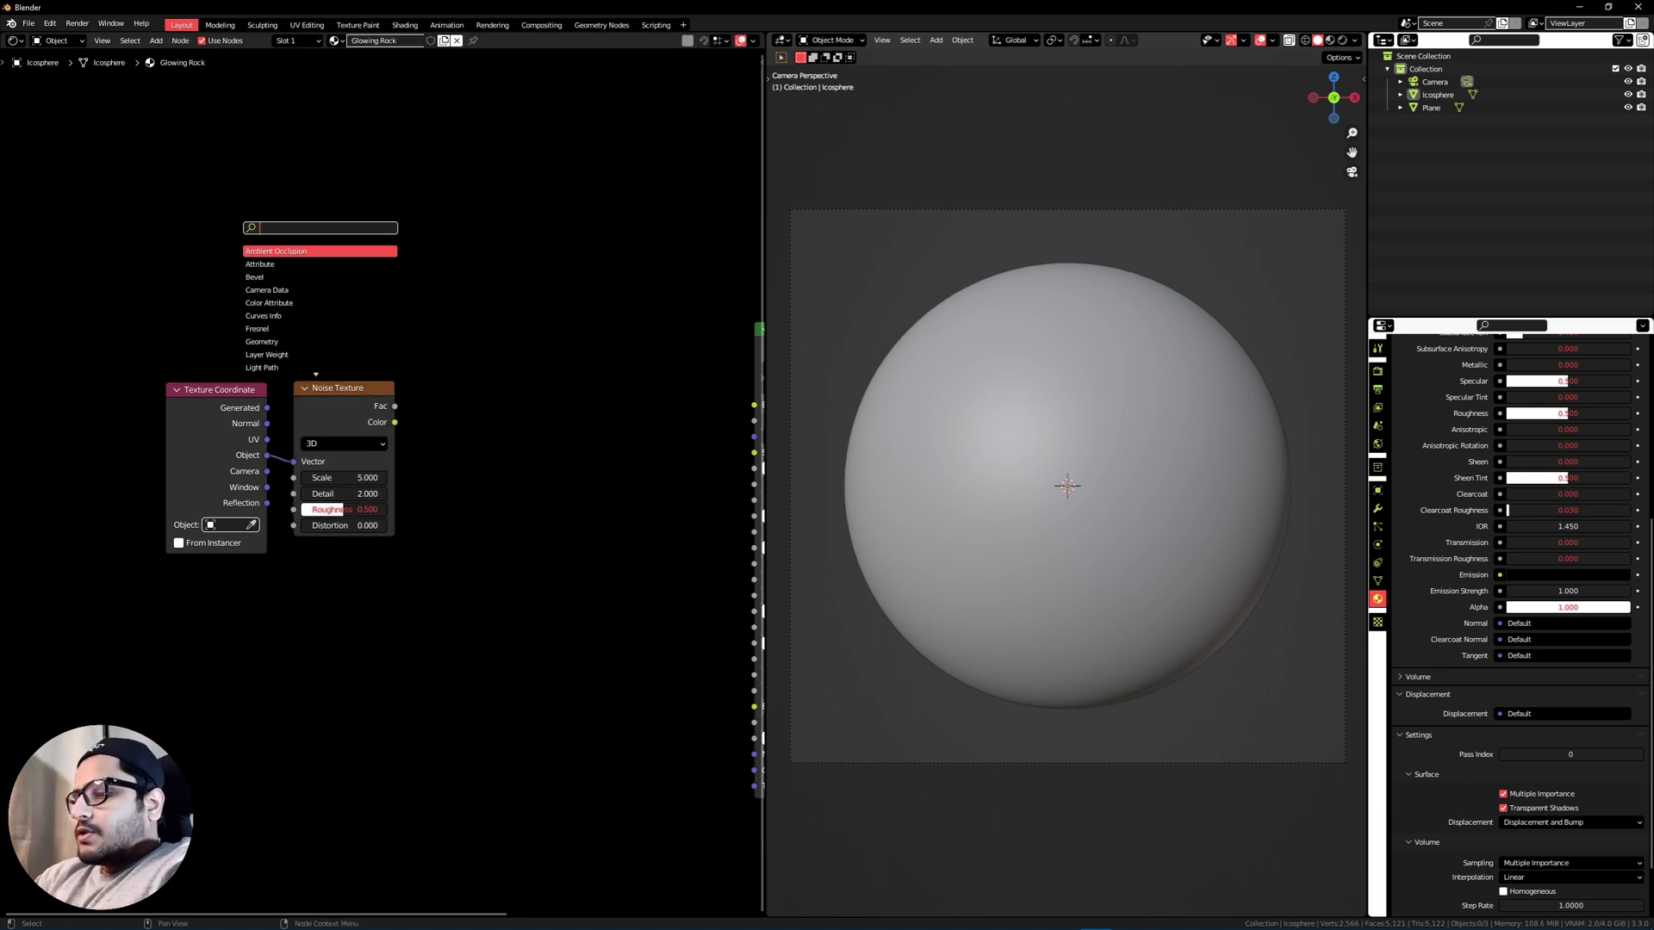
text(colo)
key(Return)
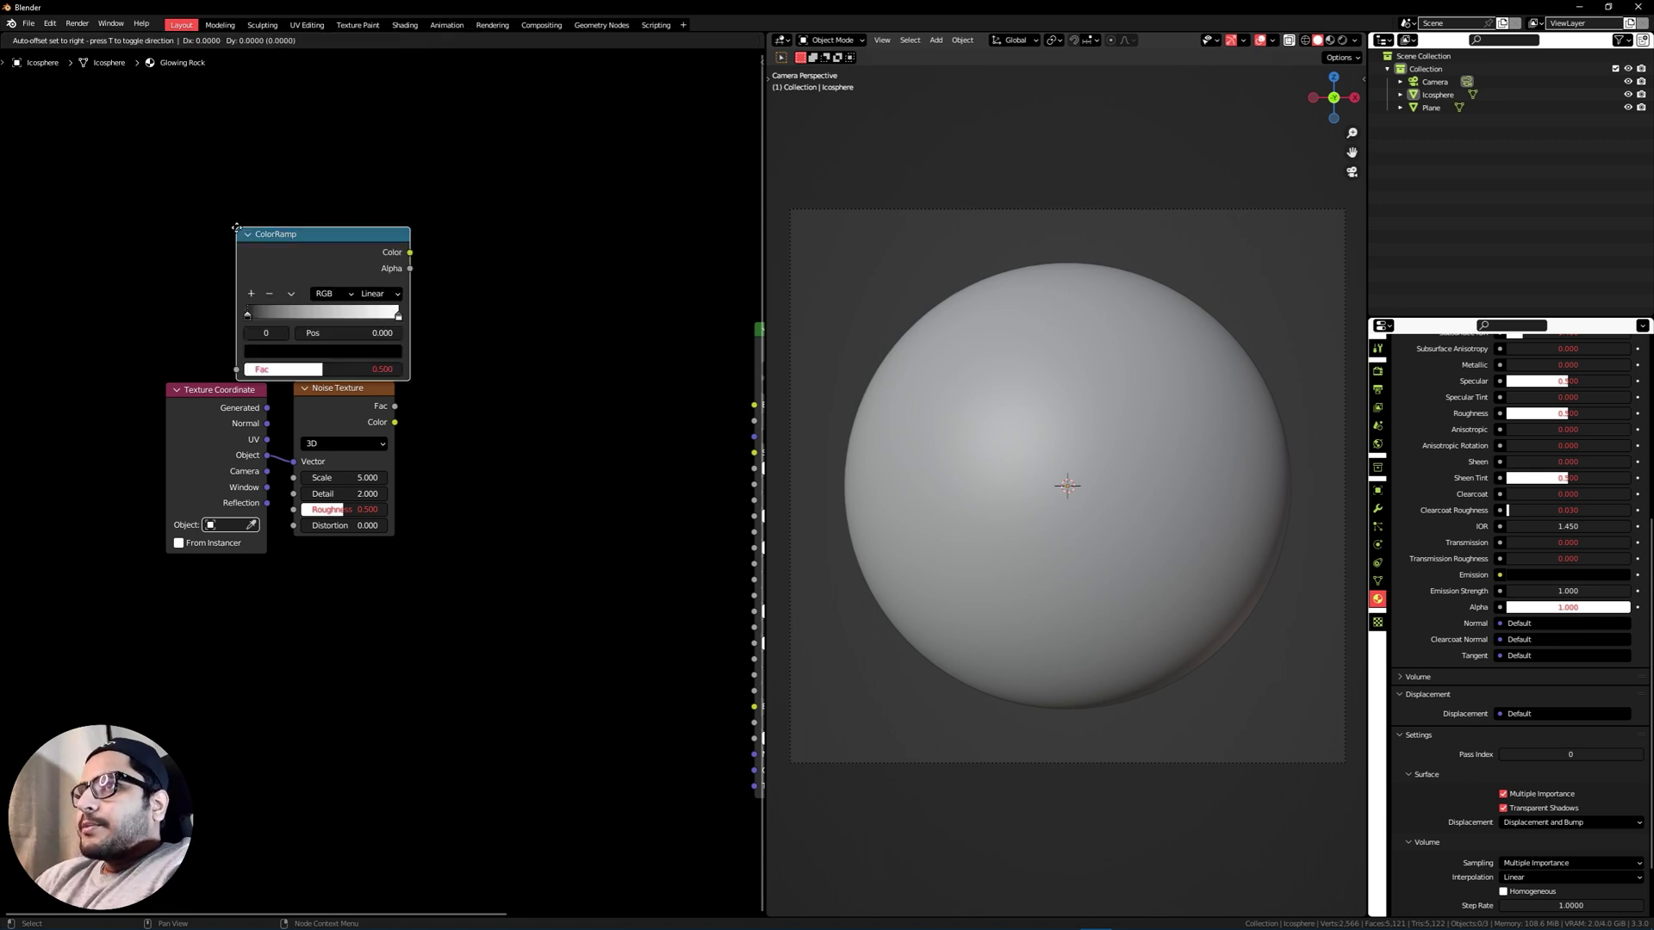
click(425, 376)
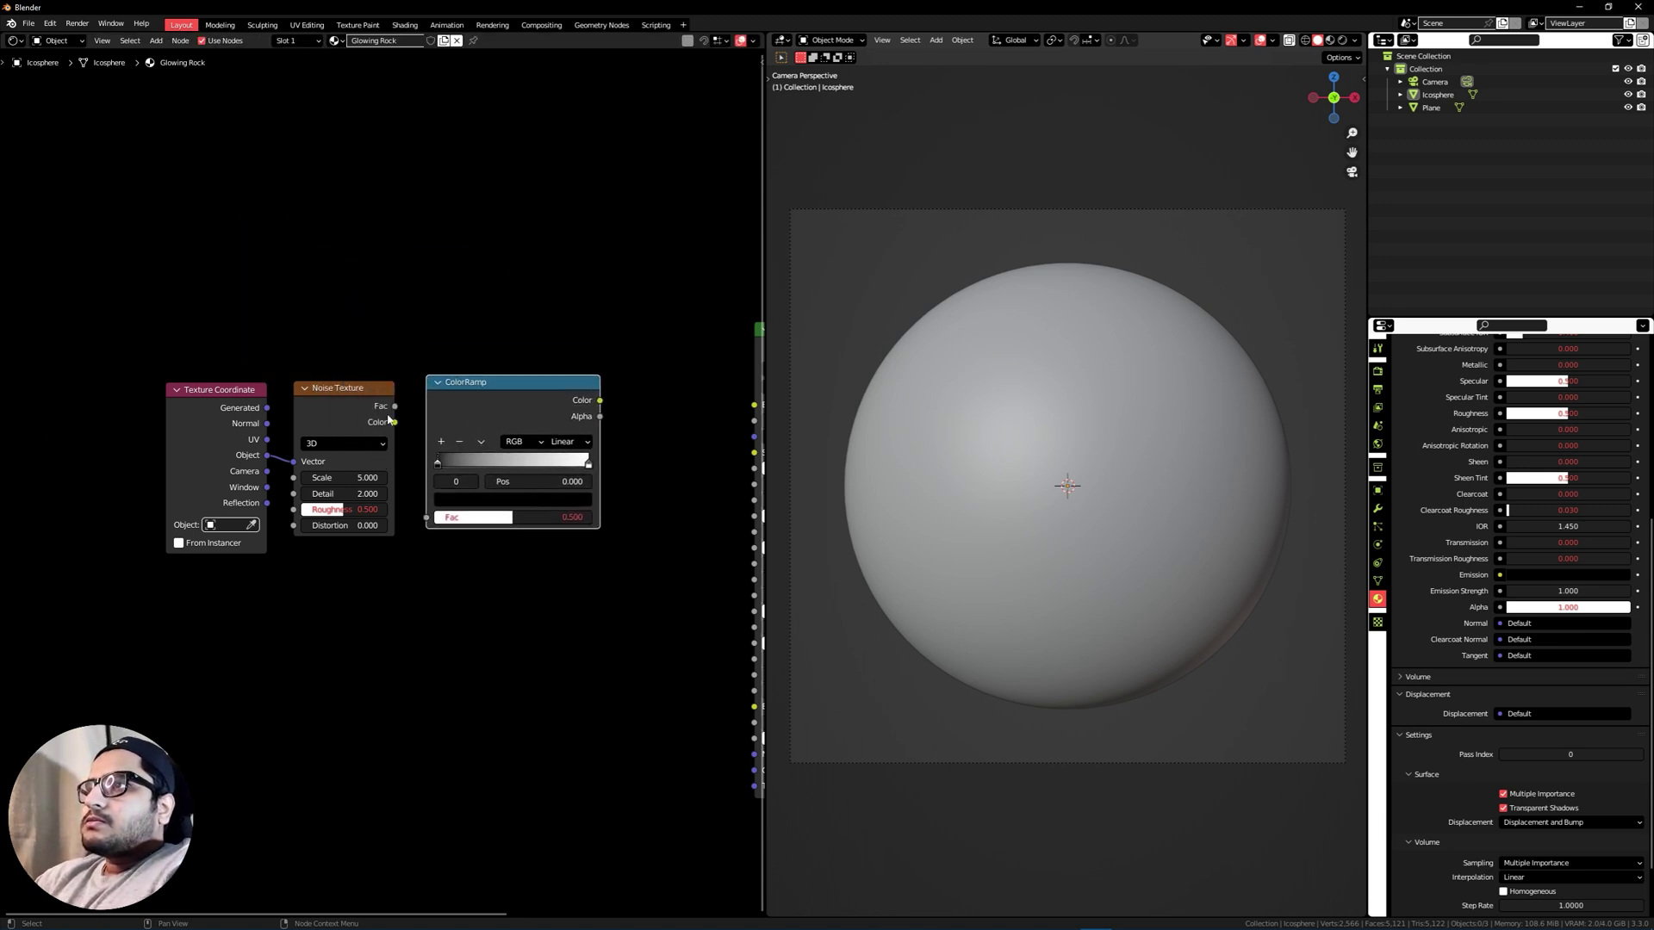
Link the Noise Texture's Fac through the ColorRamp into Base Color and move the texture nodes closer to the Principled BSDF.
scroll(402, 392, up, 2)
drag(400, 388, 438, 527)
scroll(448, 517, down, 4)
drag(584, 407, 726, 410)
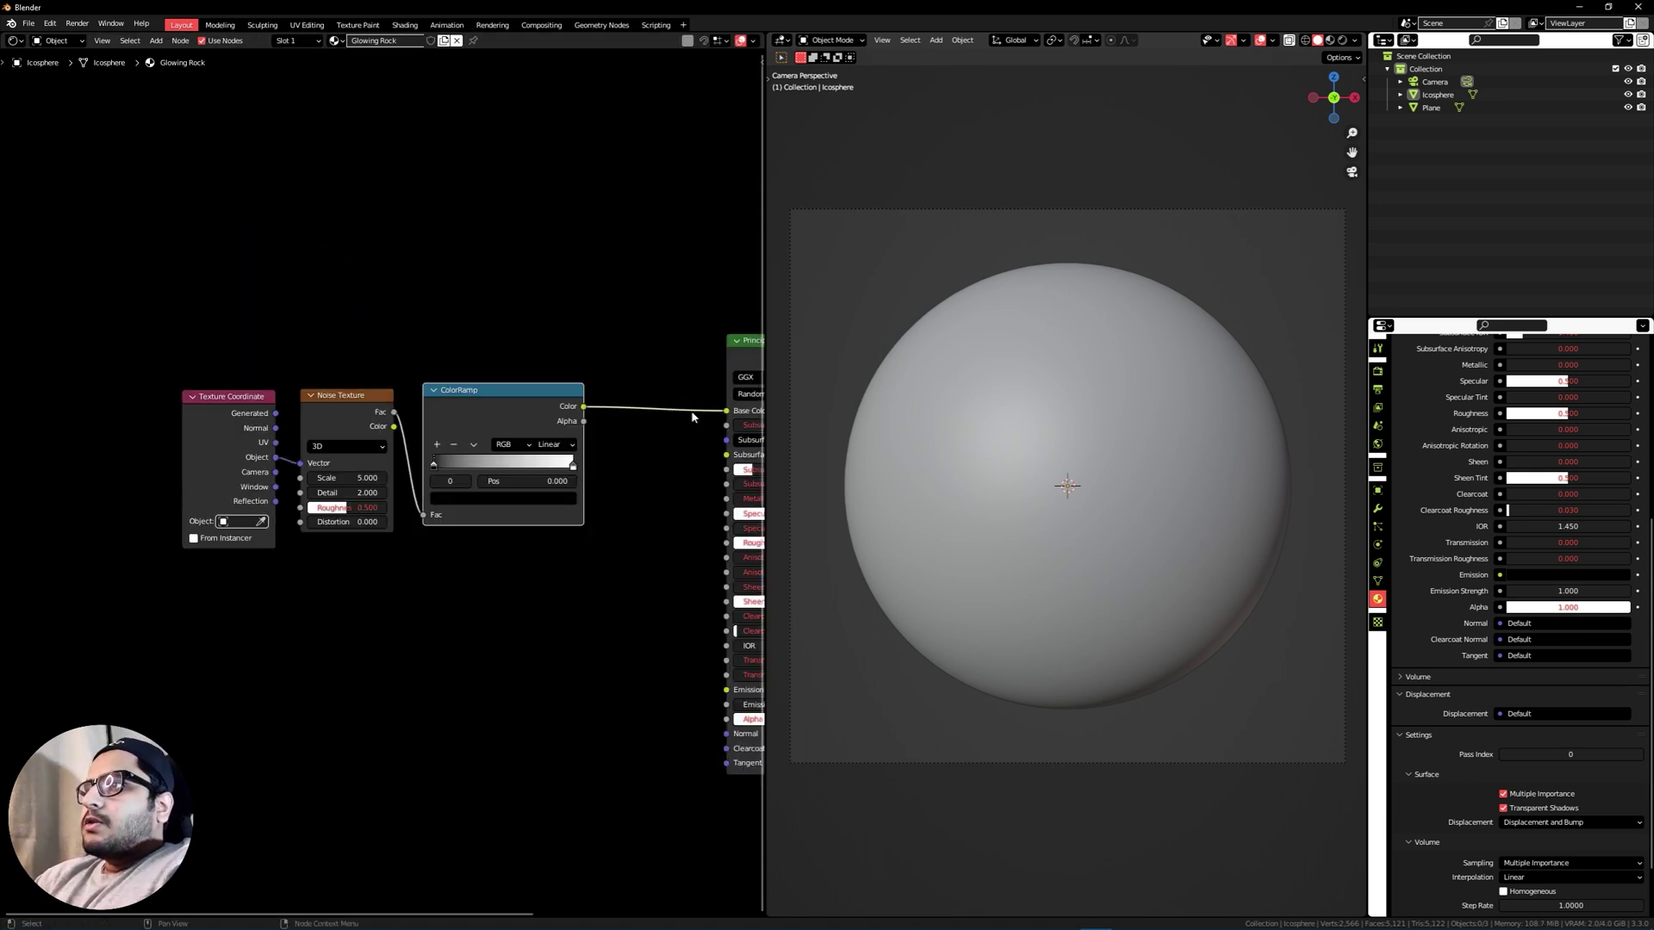
drag(166, 341, 527, 506)
drag(533, 404, 615, 365)
scroll(621, 345, down, 1)
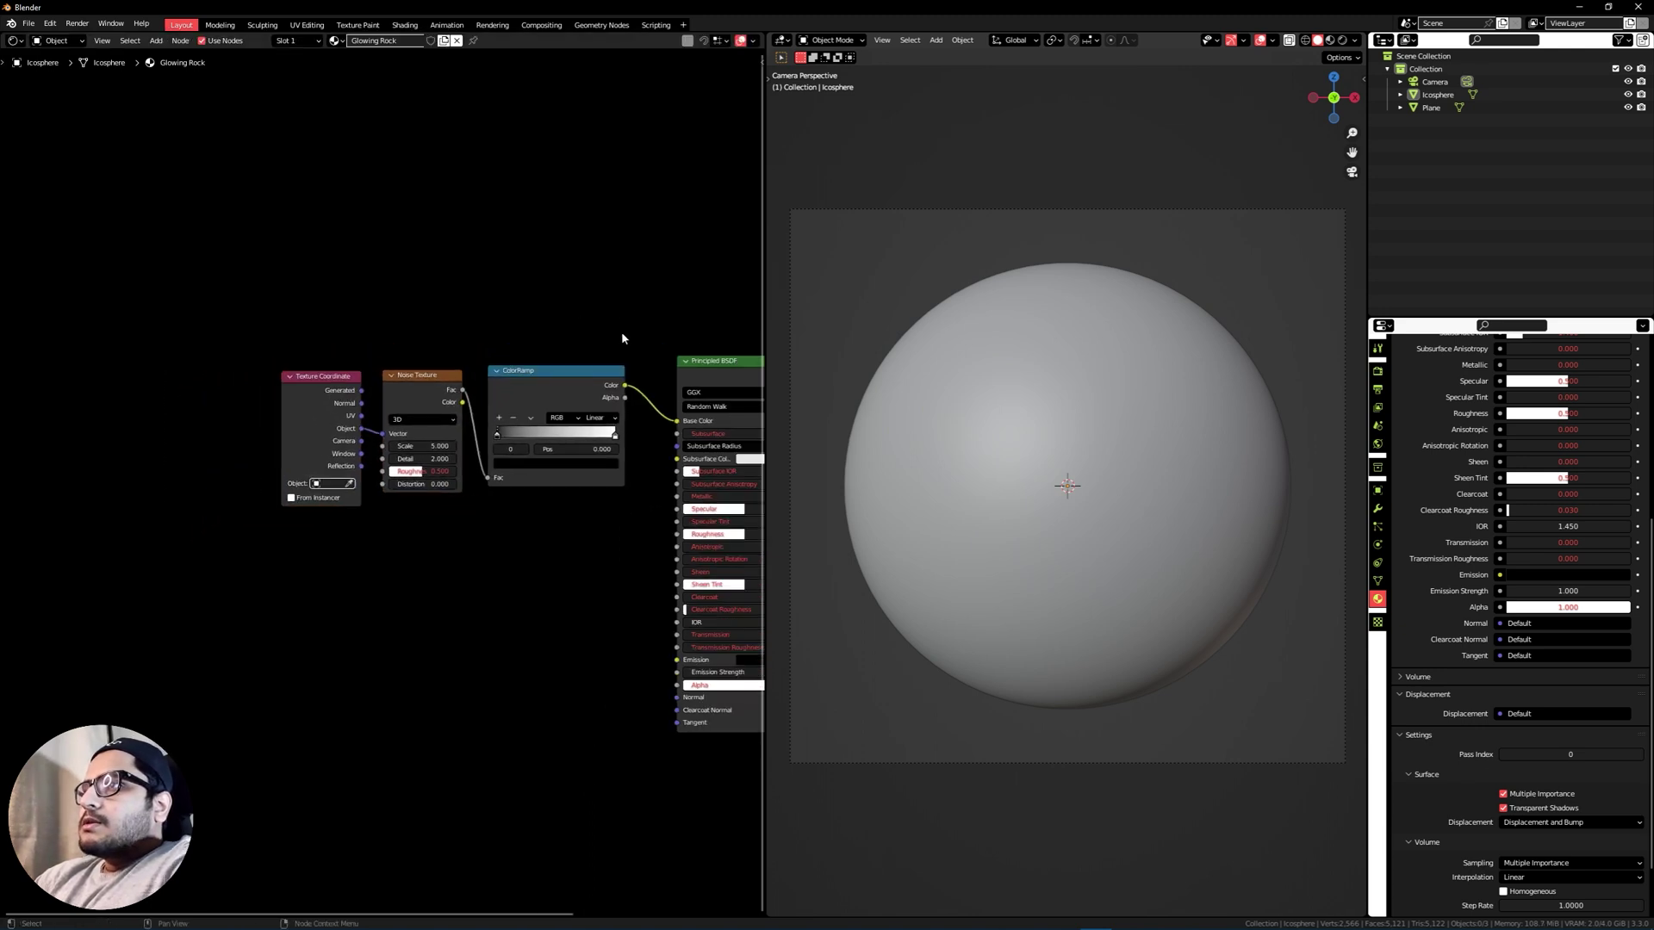
Preview the ColorRamp output on the sphere and set the viewport shading to Material Preview.
ctrl+shift+click(590, 378)
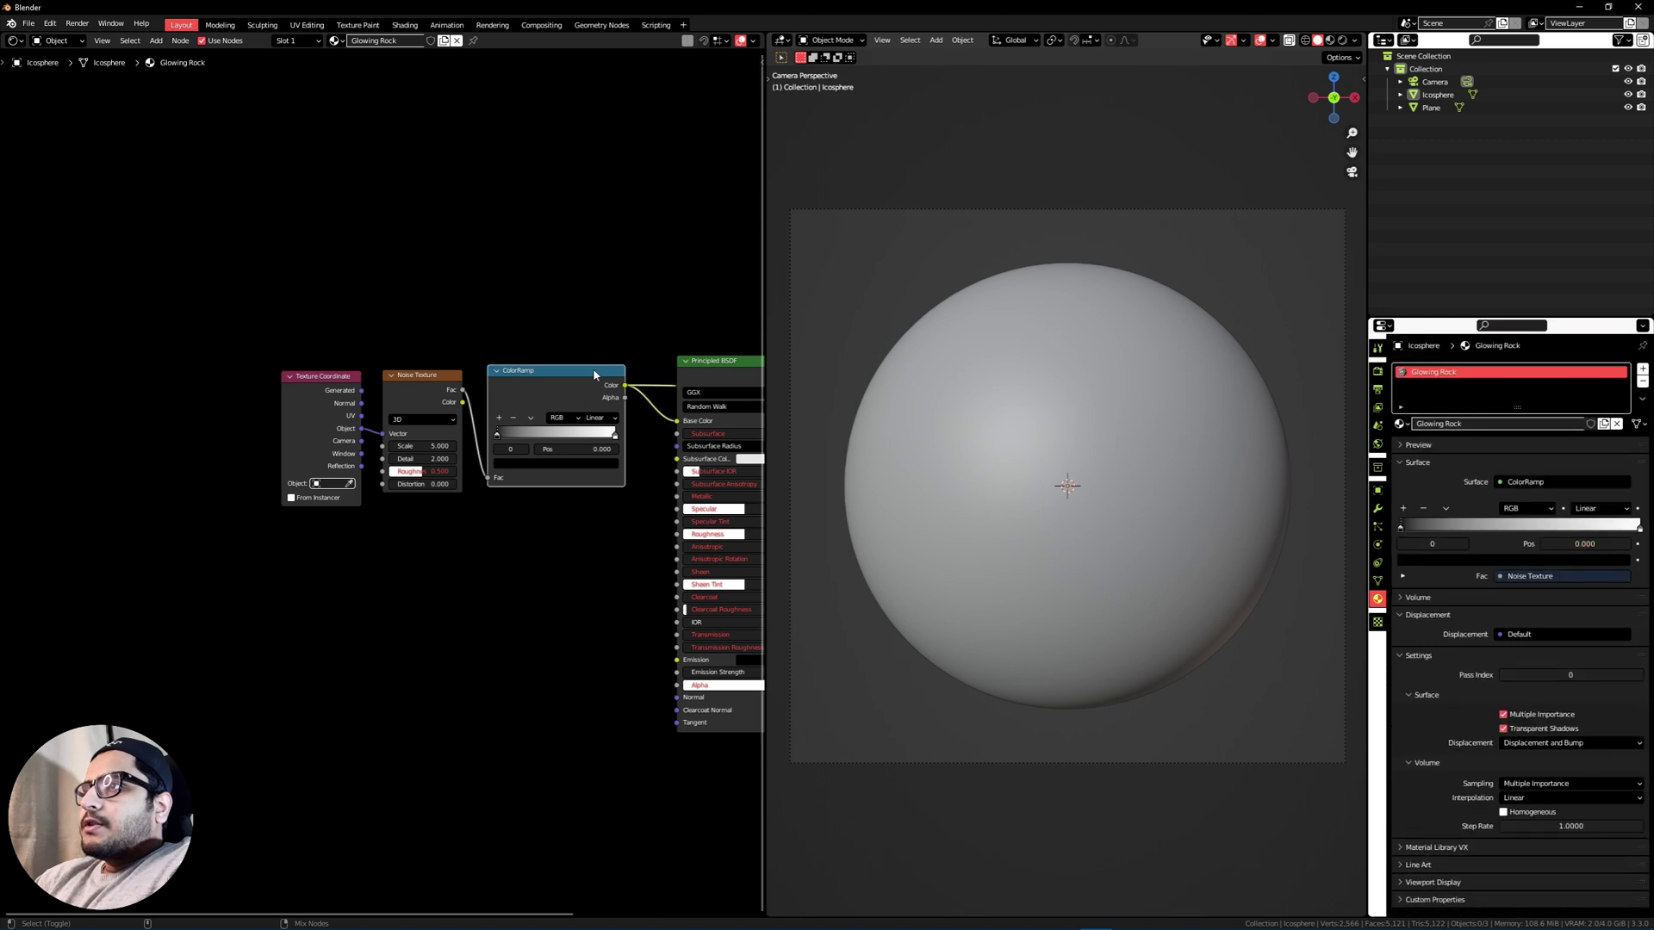
click(1104, 385)
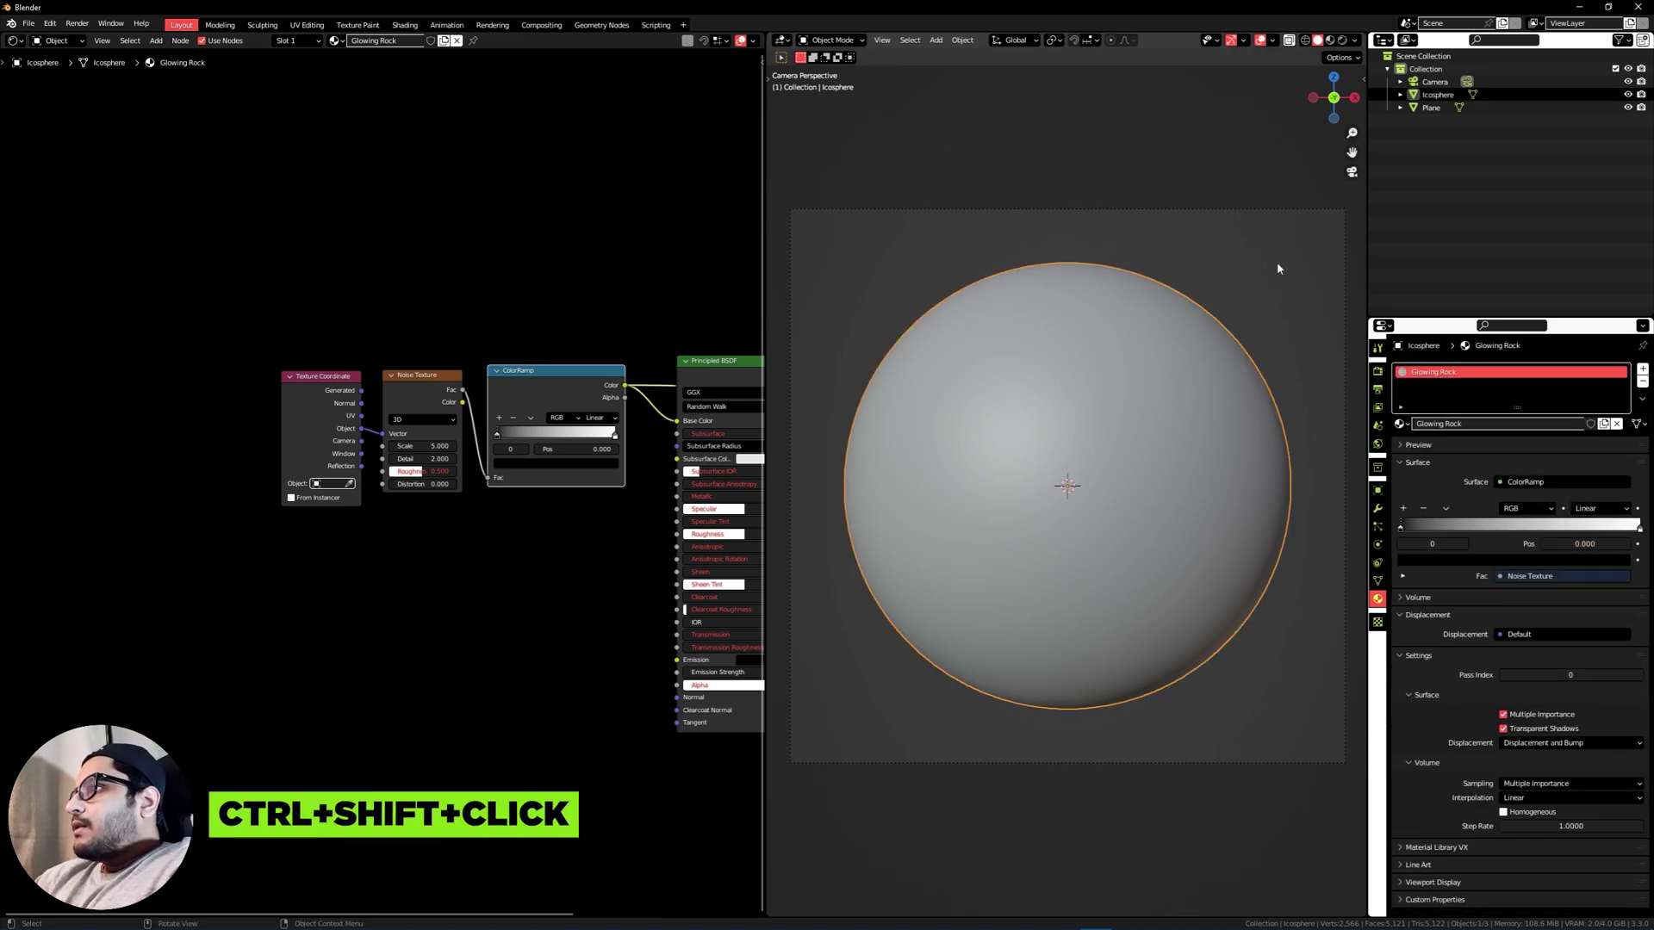
click(1163, 125)
key(z)
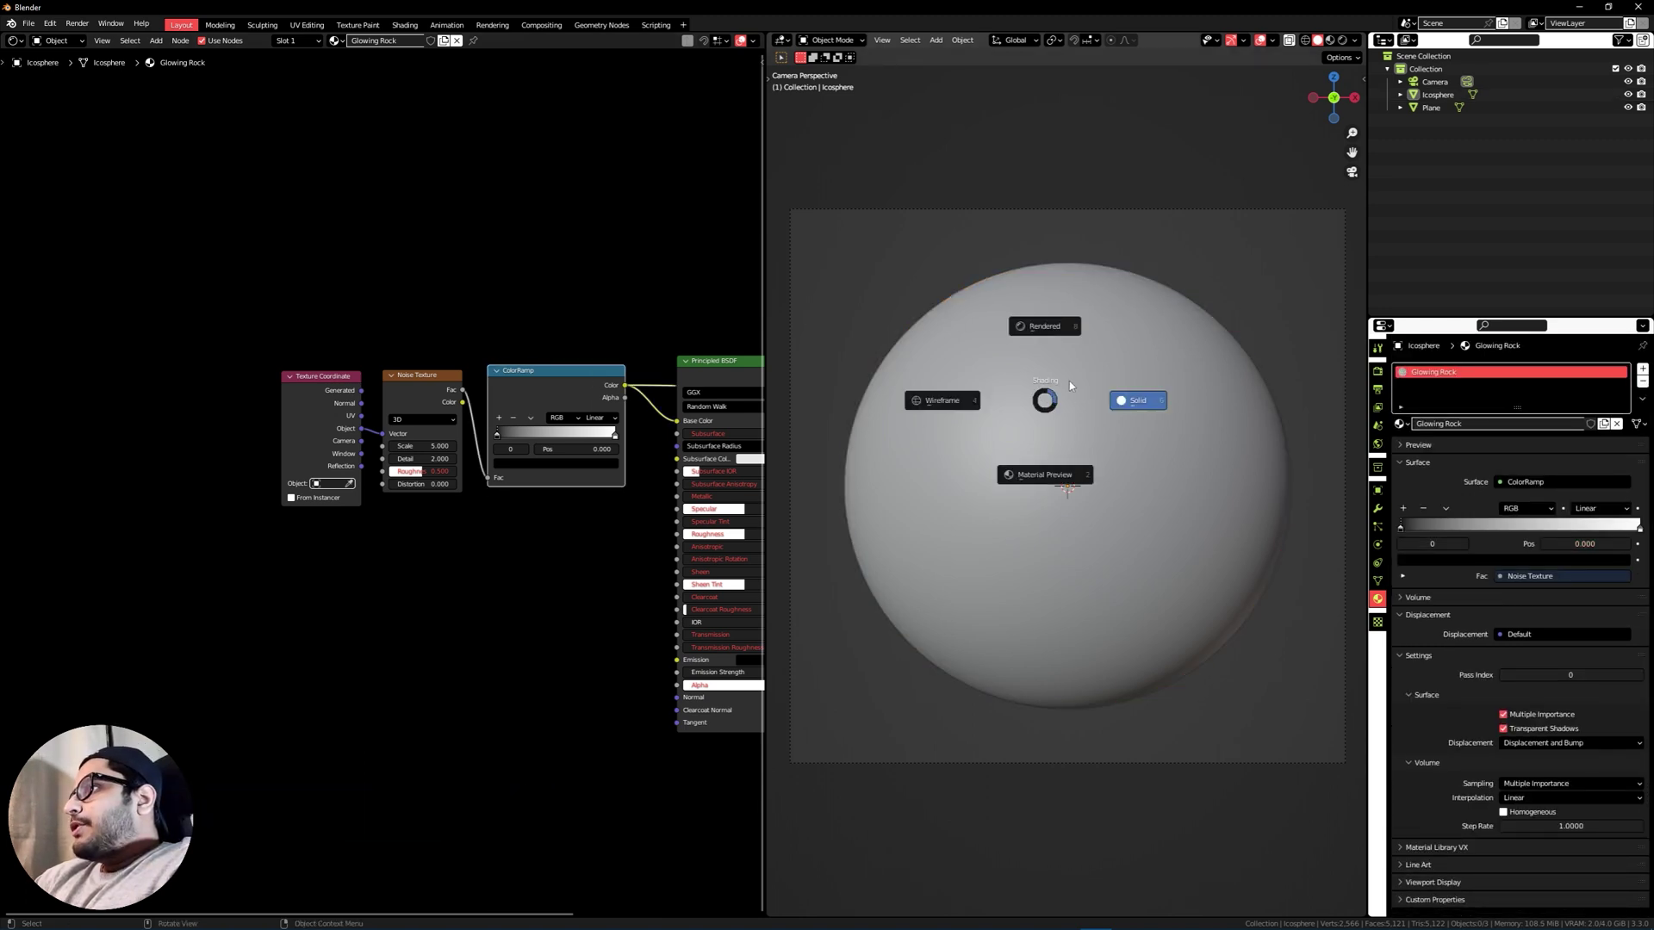
click(1048, 490)
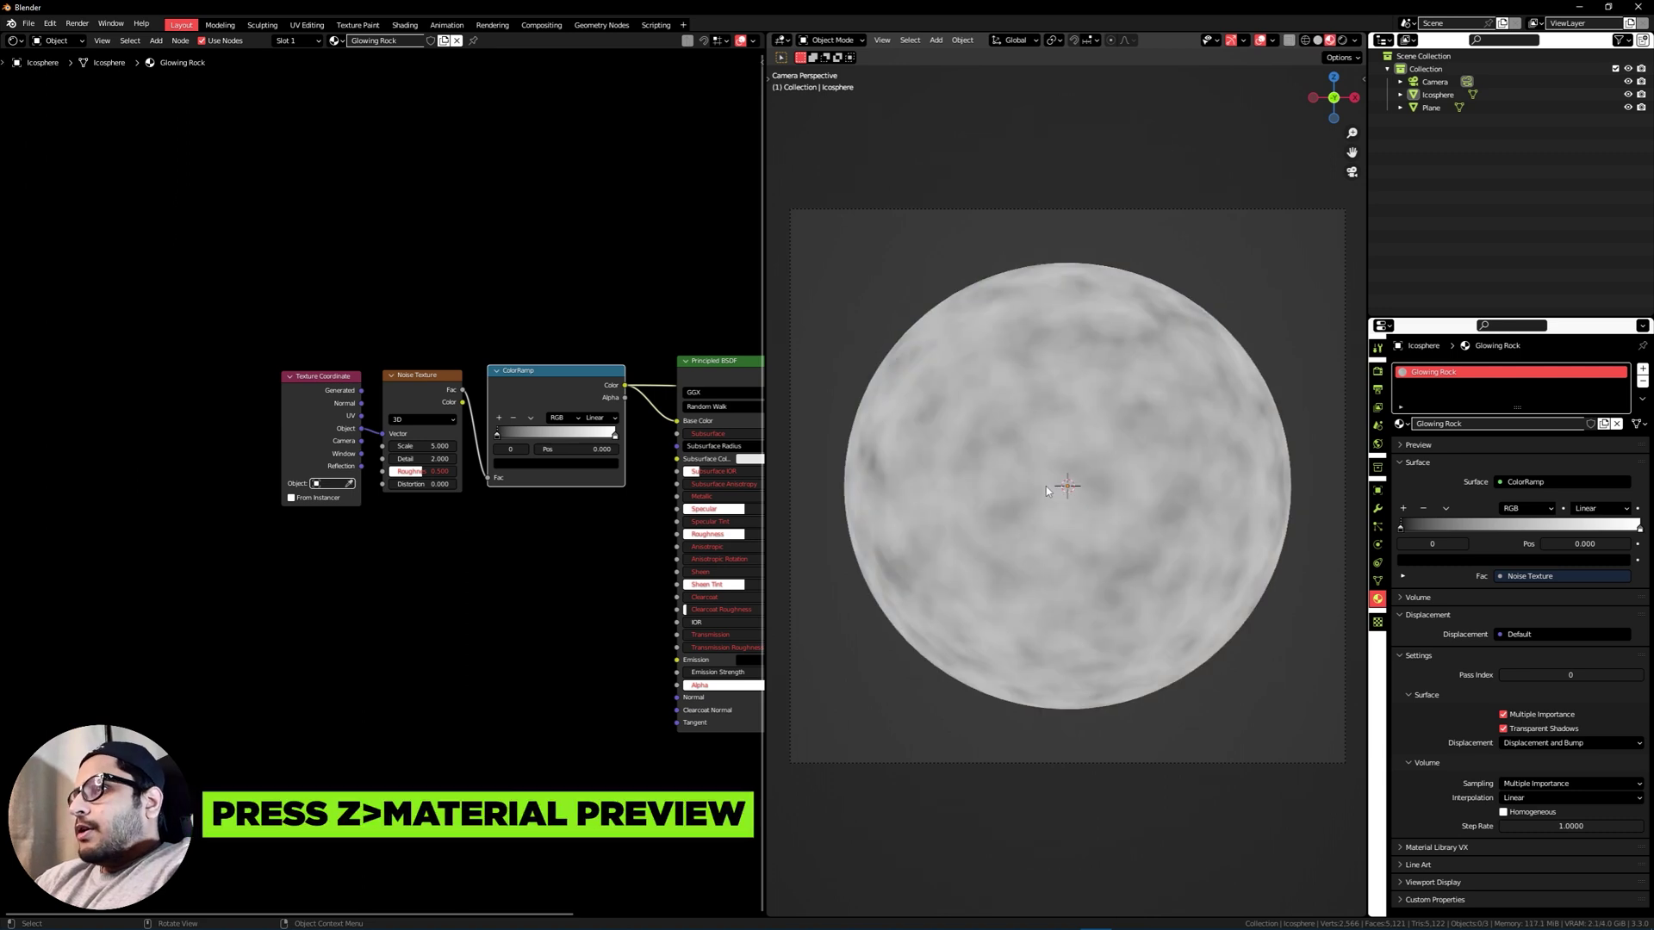
Preview the Noise Texture and ColorRamp outputs in turn and route the Principled BSDF back to the material output.
scroll(379, 487, up, 1)
ctrl+shift+click(433, 361)
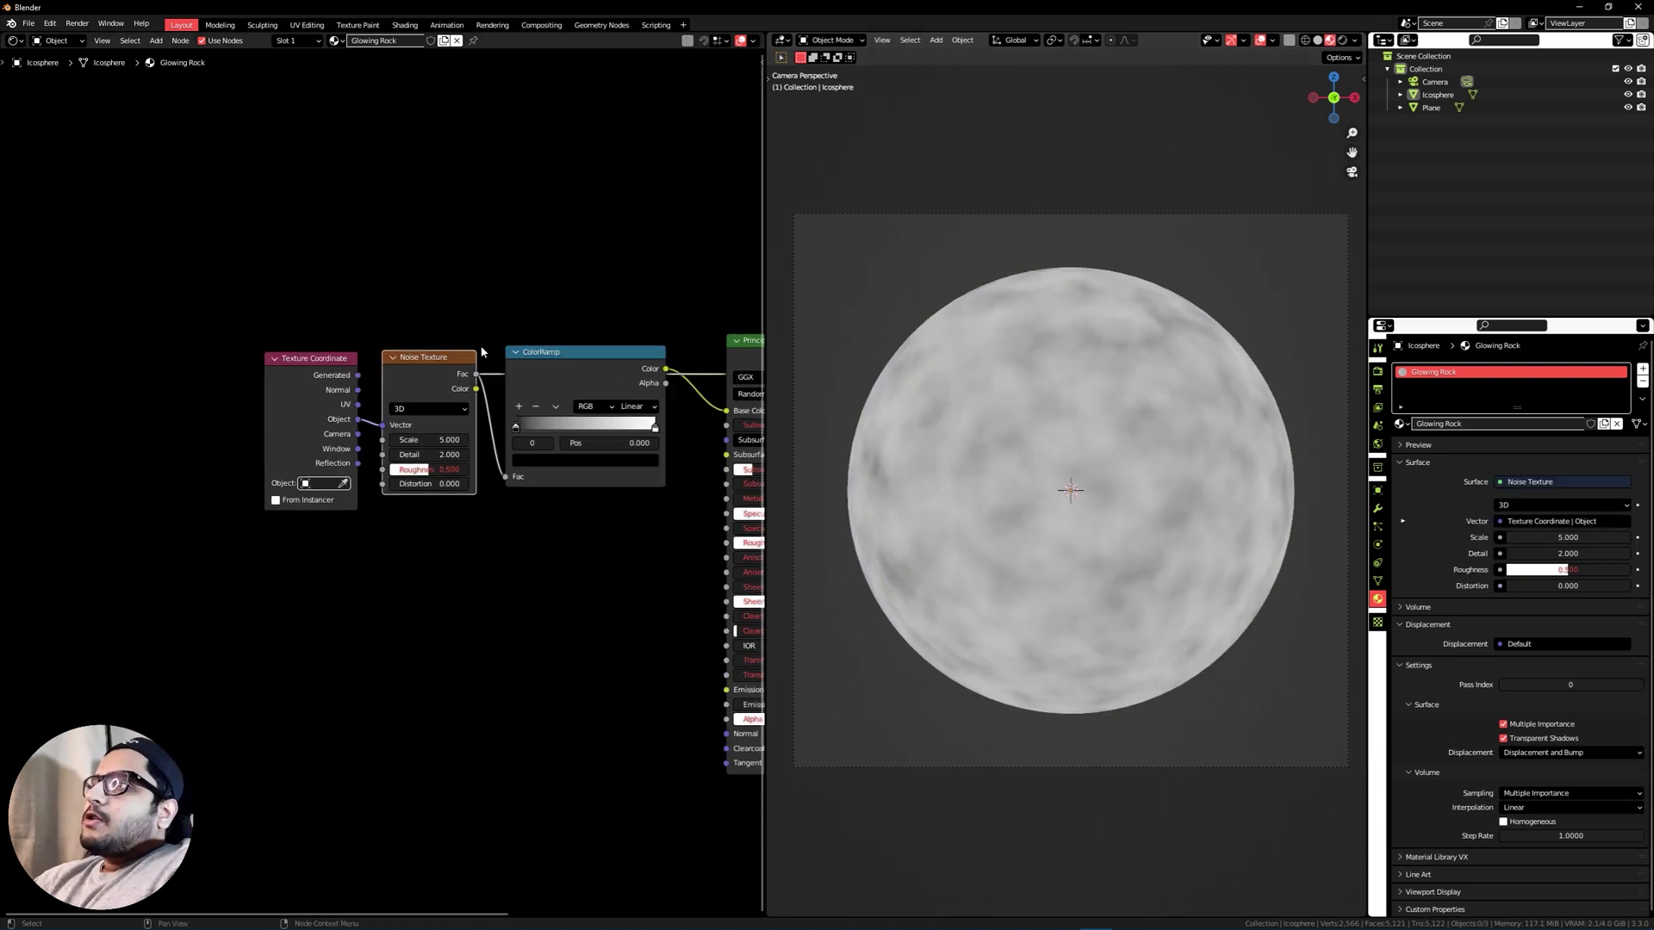
scroll(536, 338, down, 1)
middle_drag(545, 337, 428, 349)
ctrl+shift+click(491, 382)
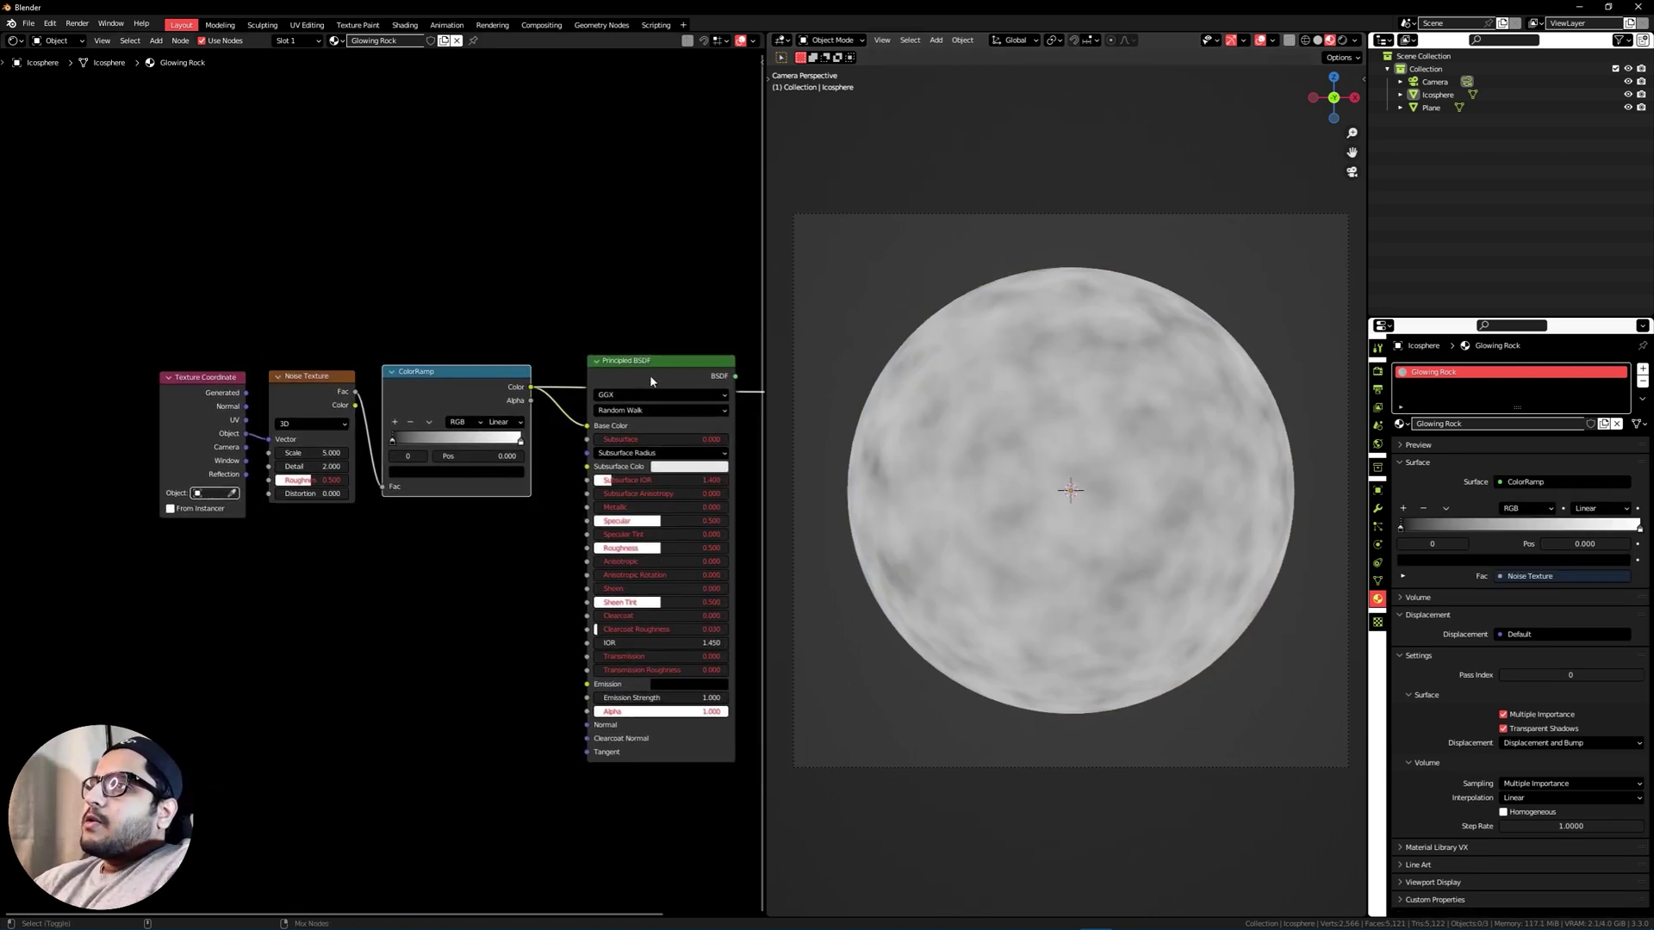
ctrl+shift+click(651, 380)
scroll(126, 298, up, 1)
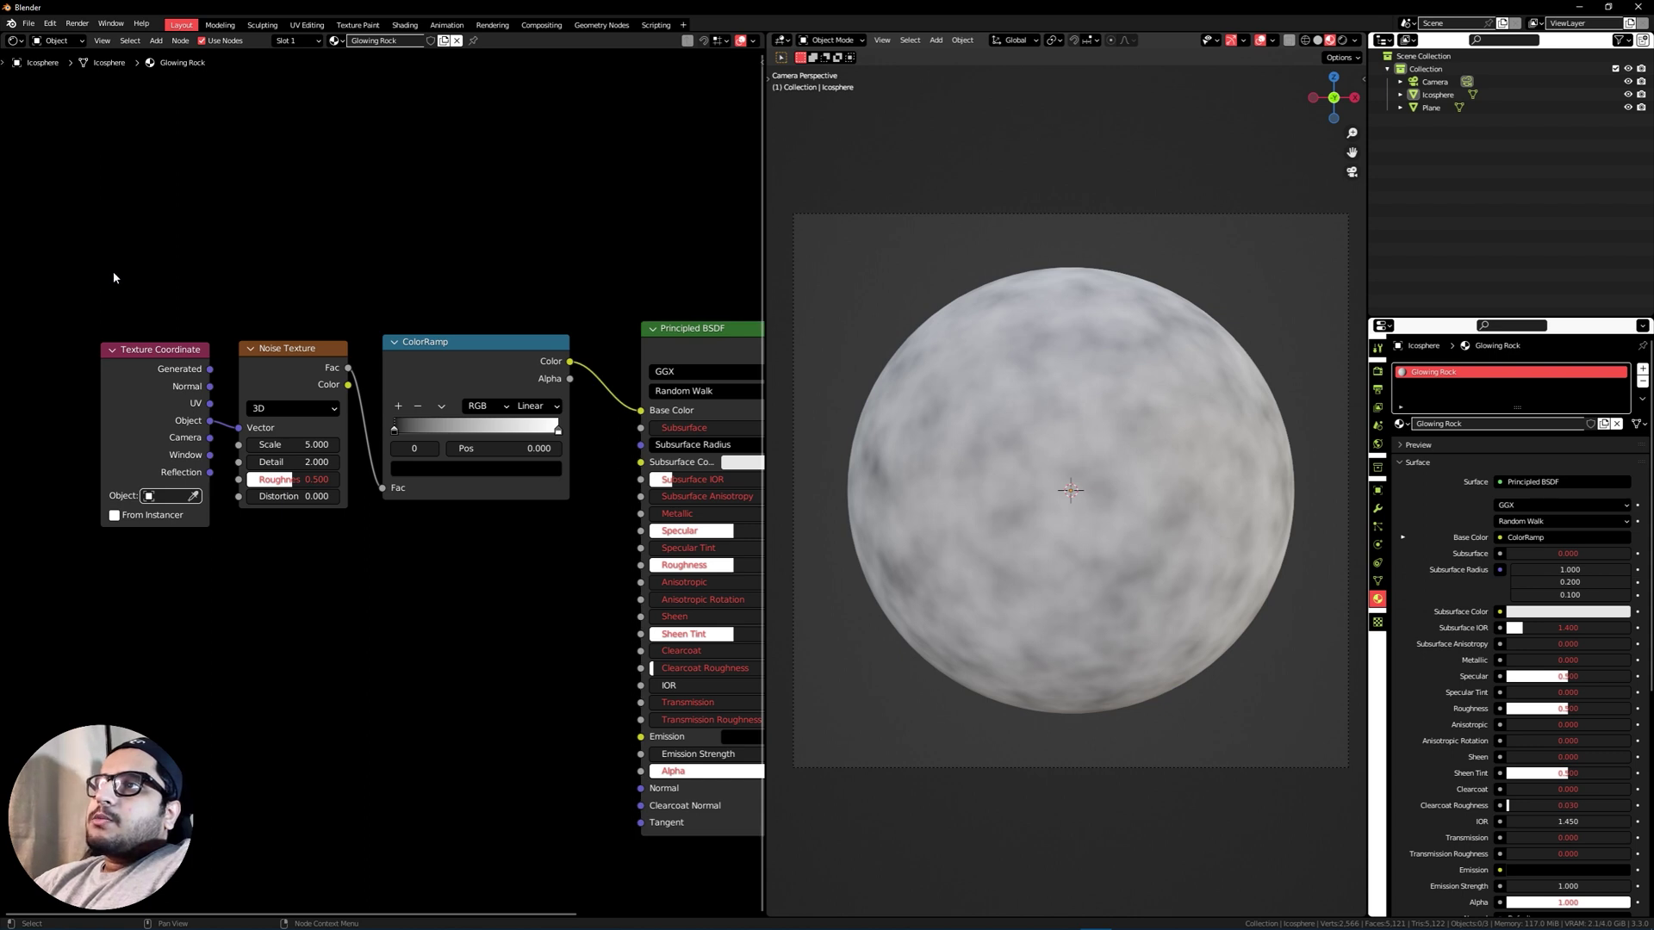
Duplicate the ColorRamp below the original with its Noise Texture link kept, and connect its Color to Roughness.
click(405, 348)
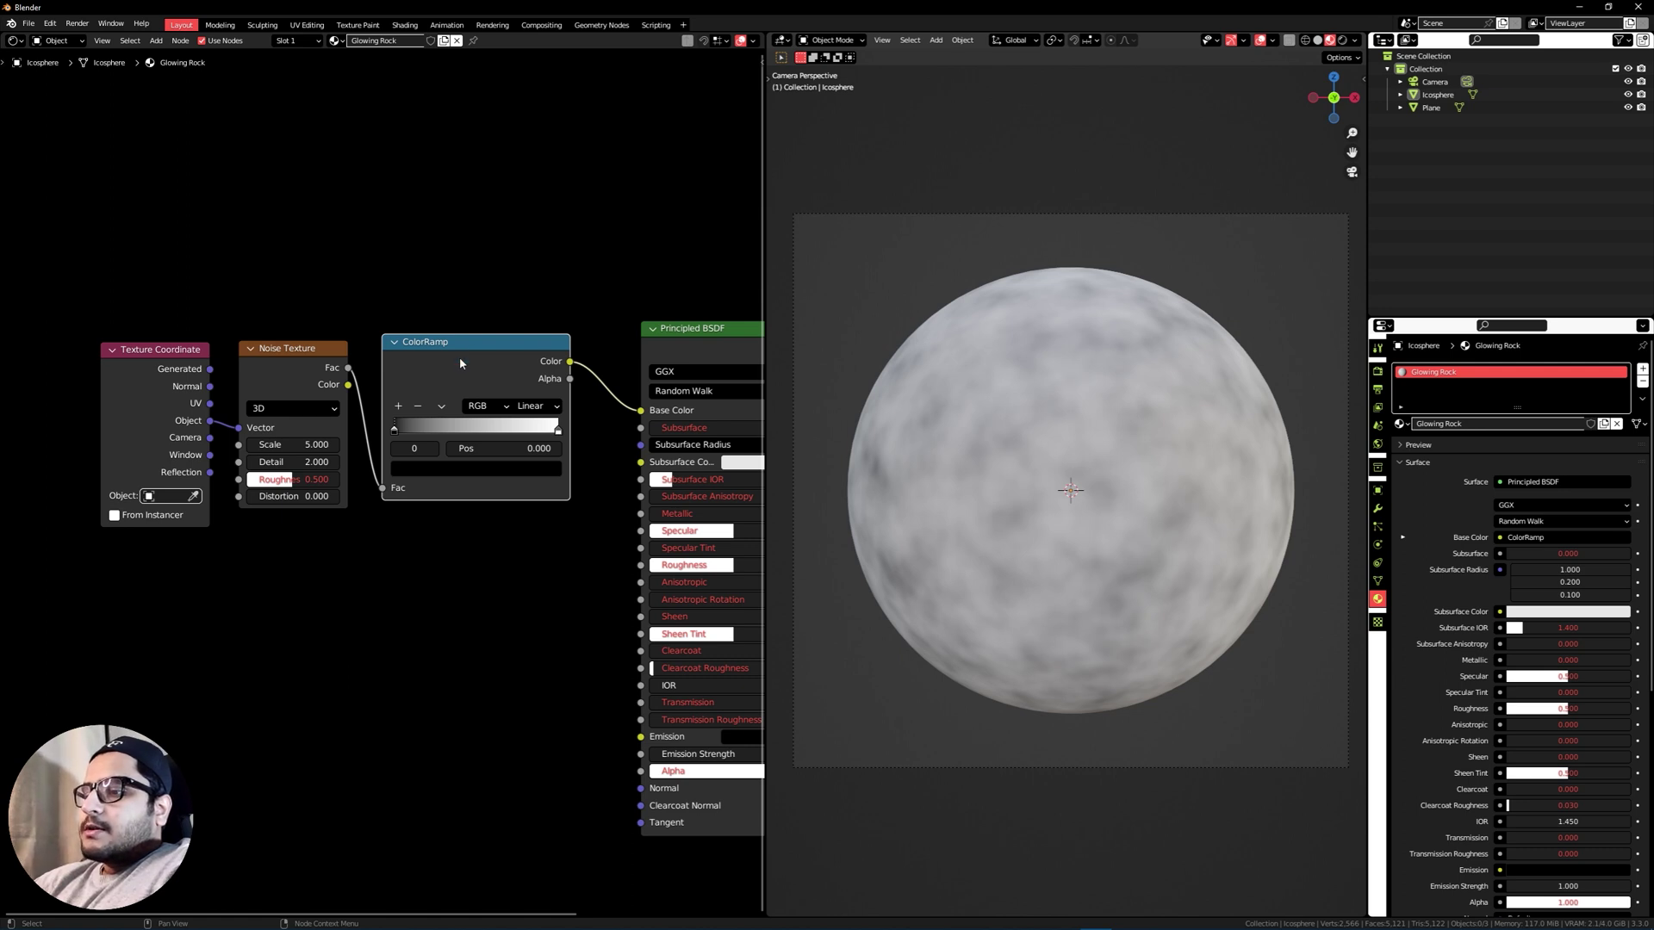
key(ctrl+shift+d)
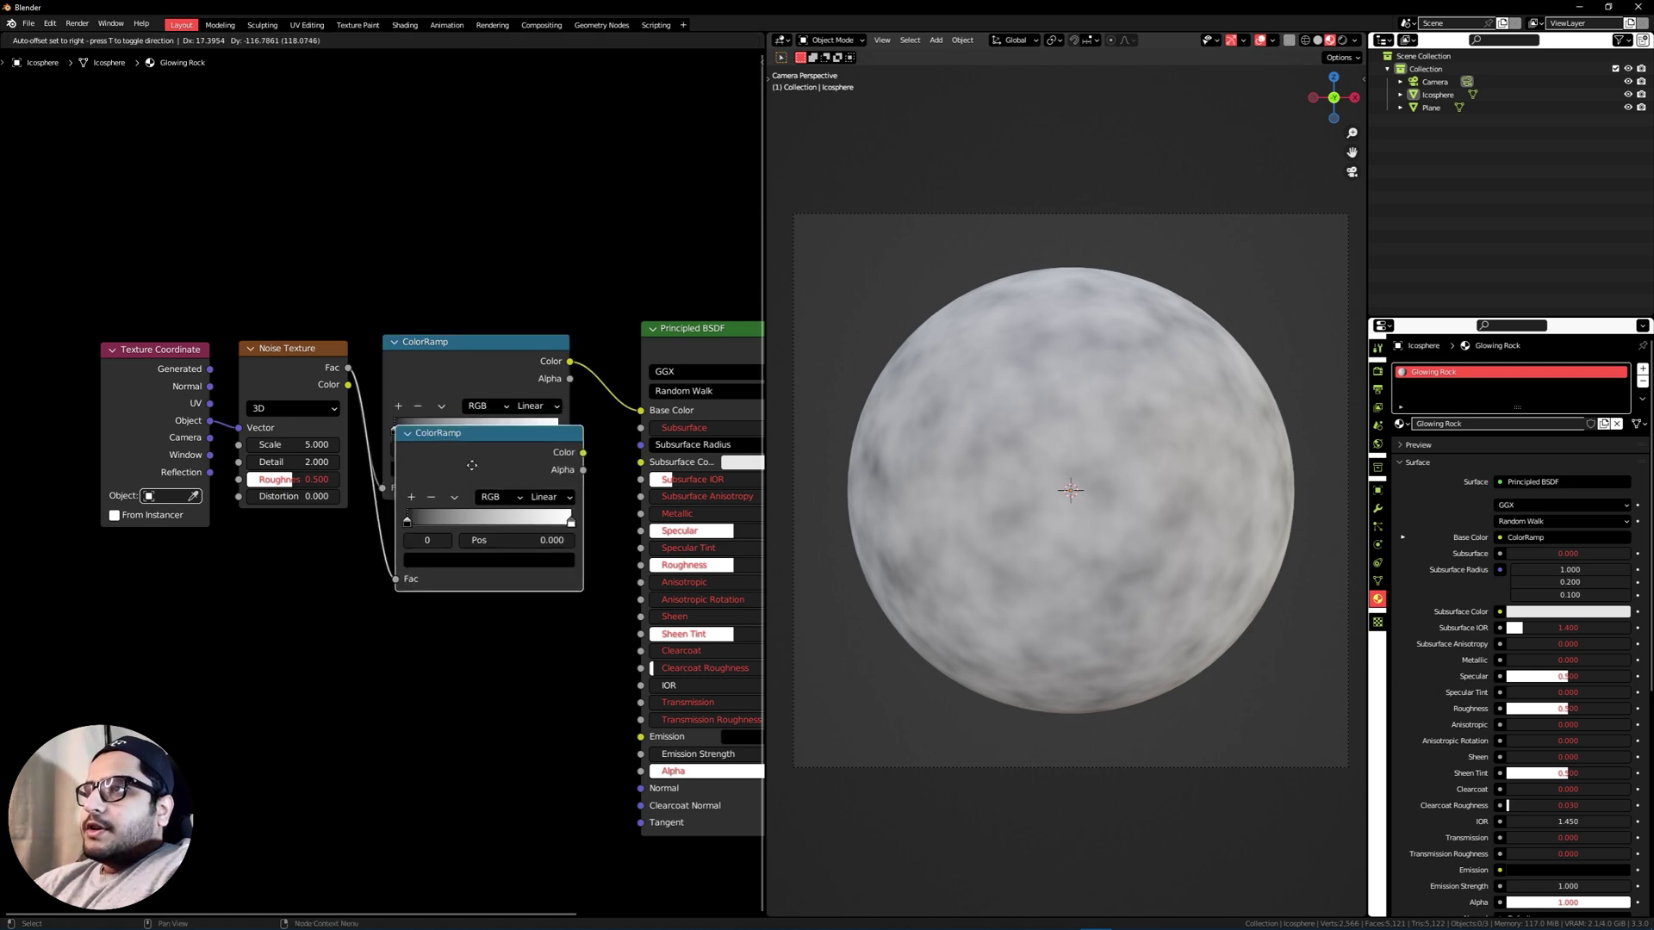
click(455, 532)
drag(567, 537, 640, 565)
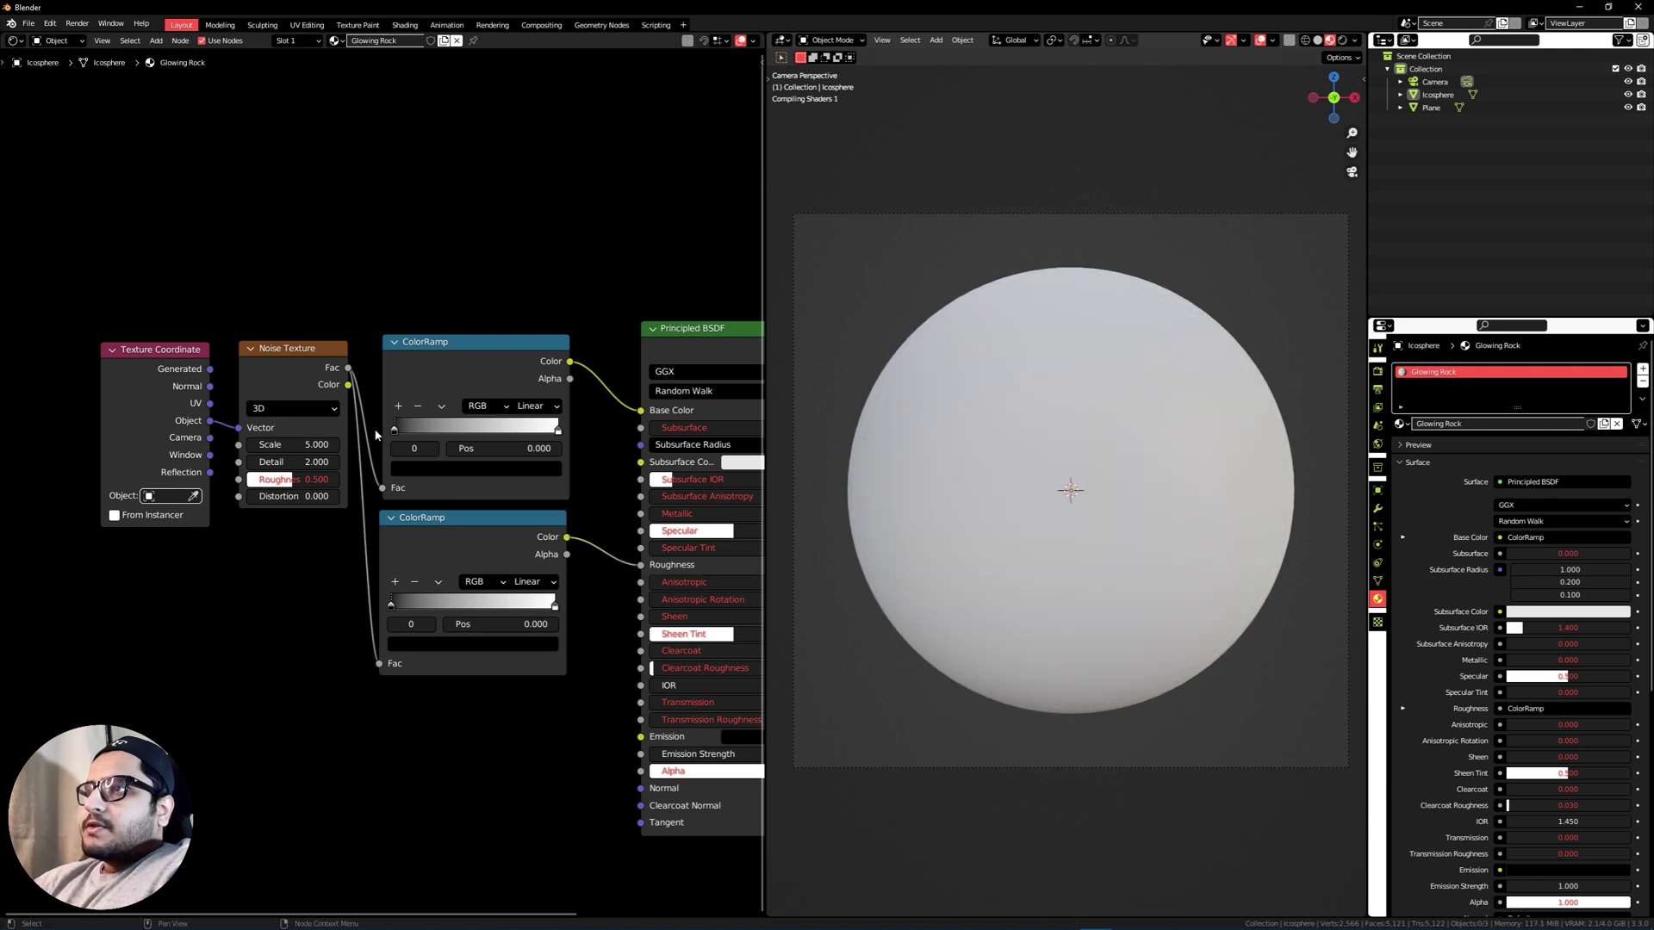
Set the position of the white stop in the Roughness ColorRamp to 0.55.
click(555, 606)
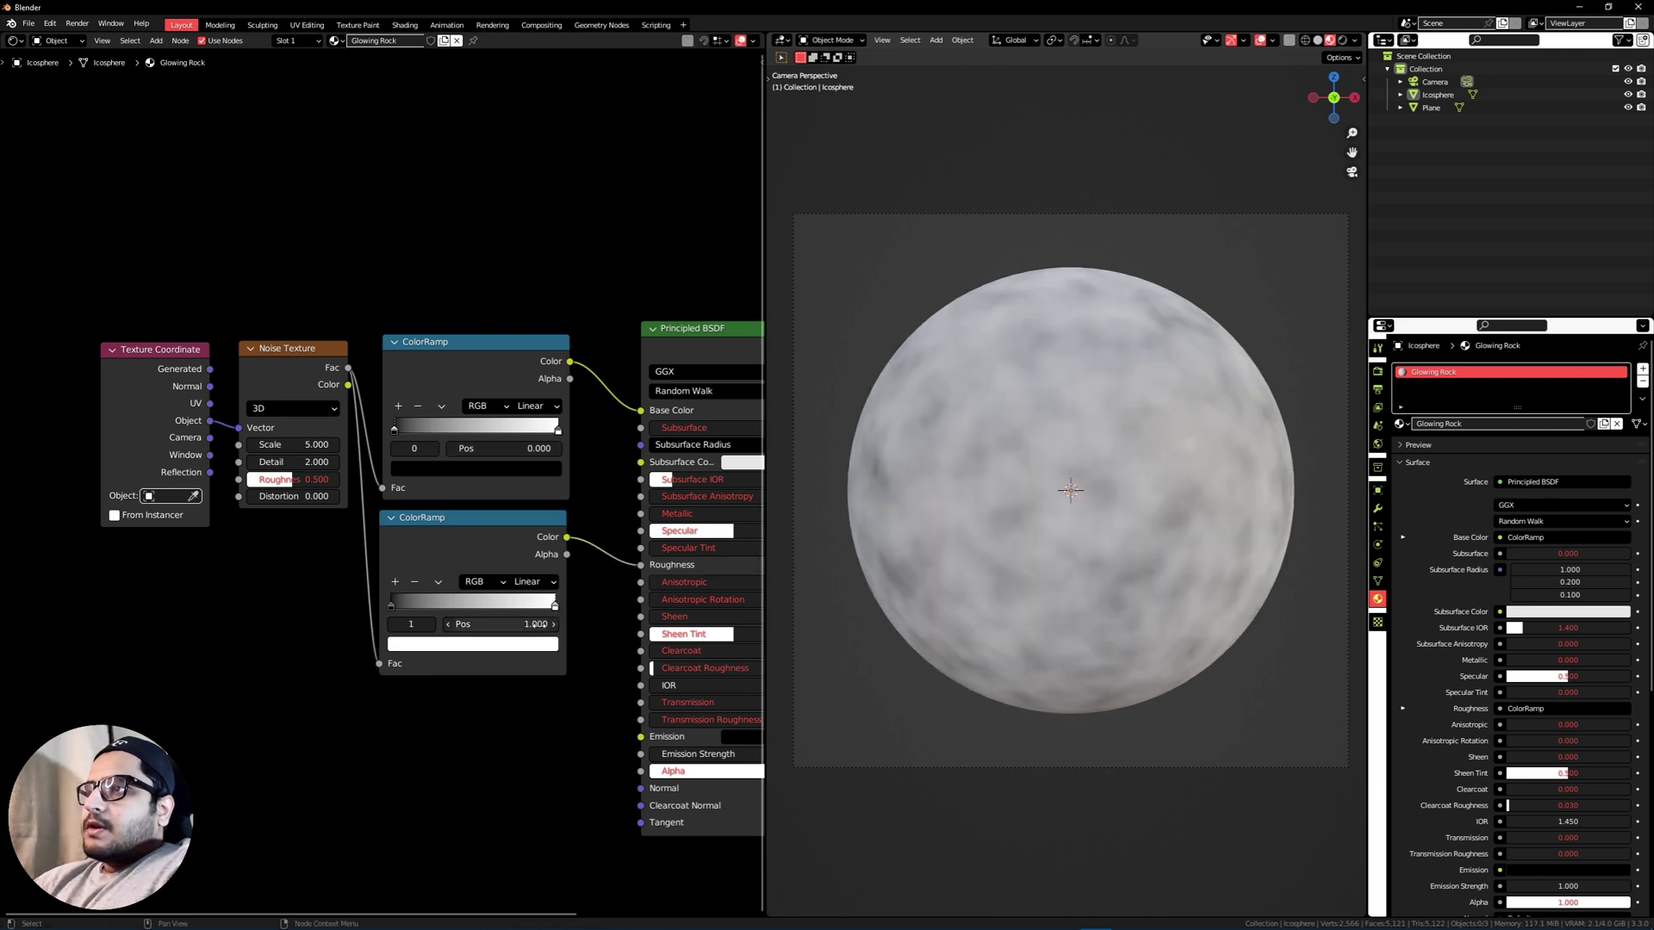
double_click(538, 625)
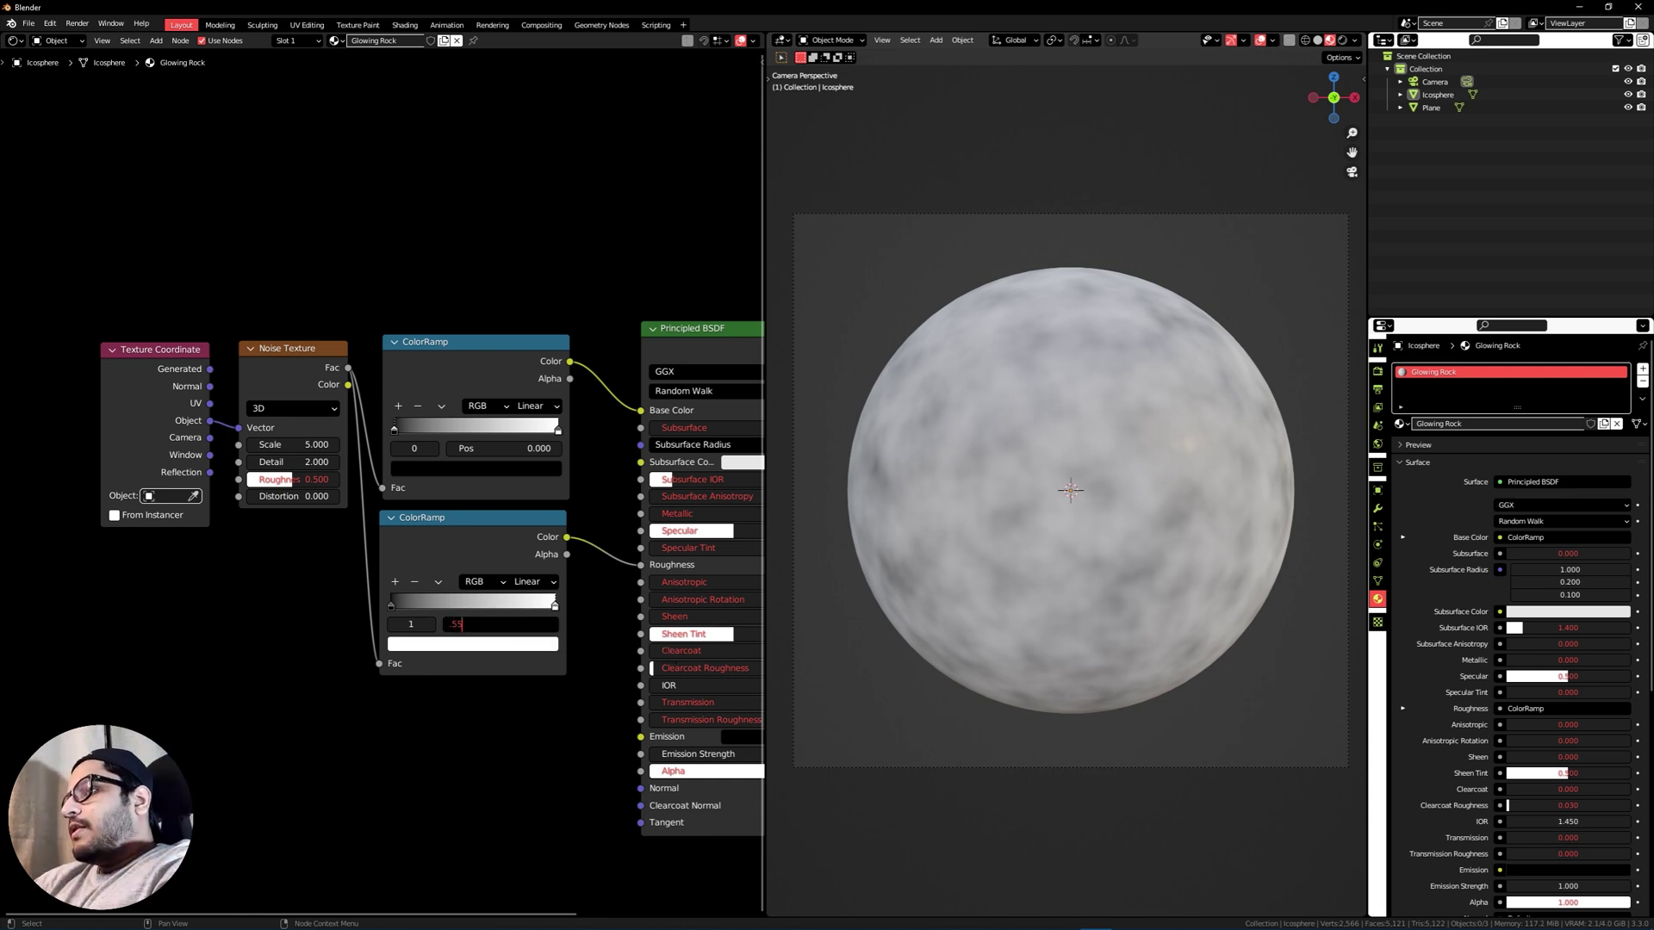
key(Return)
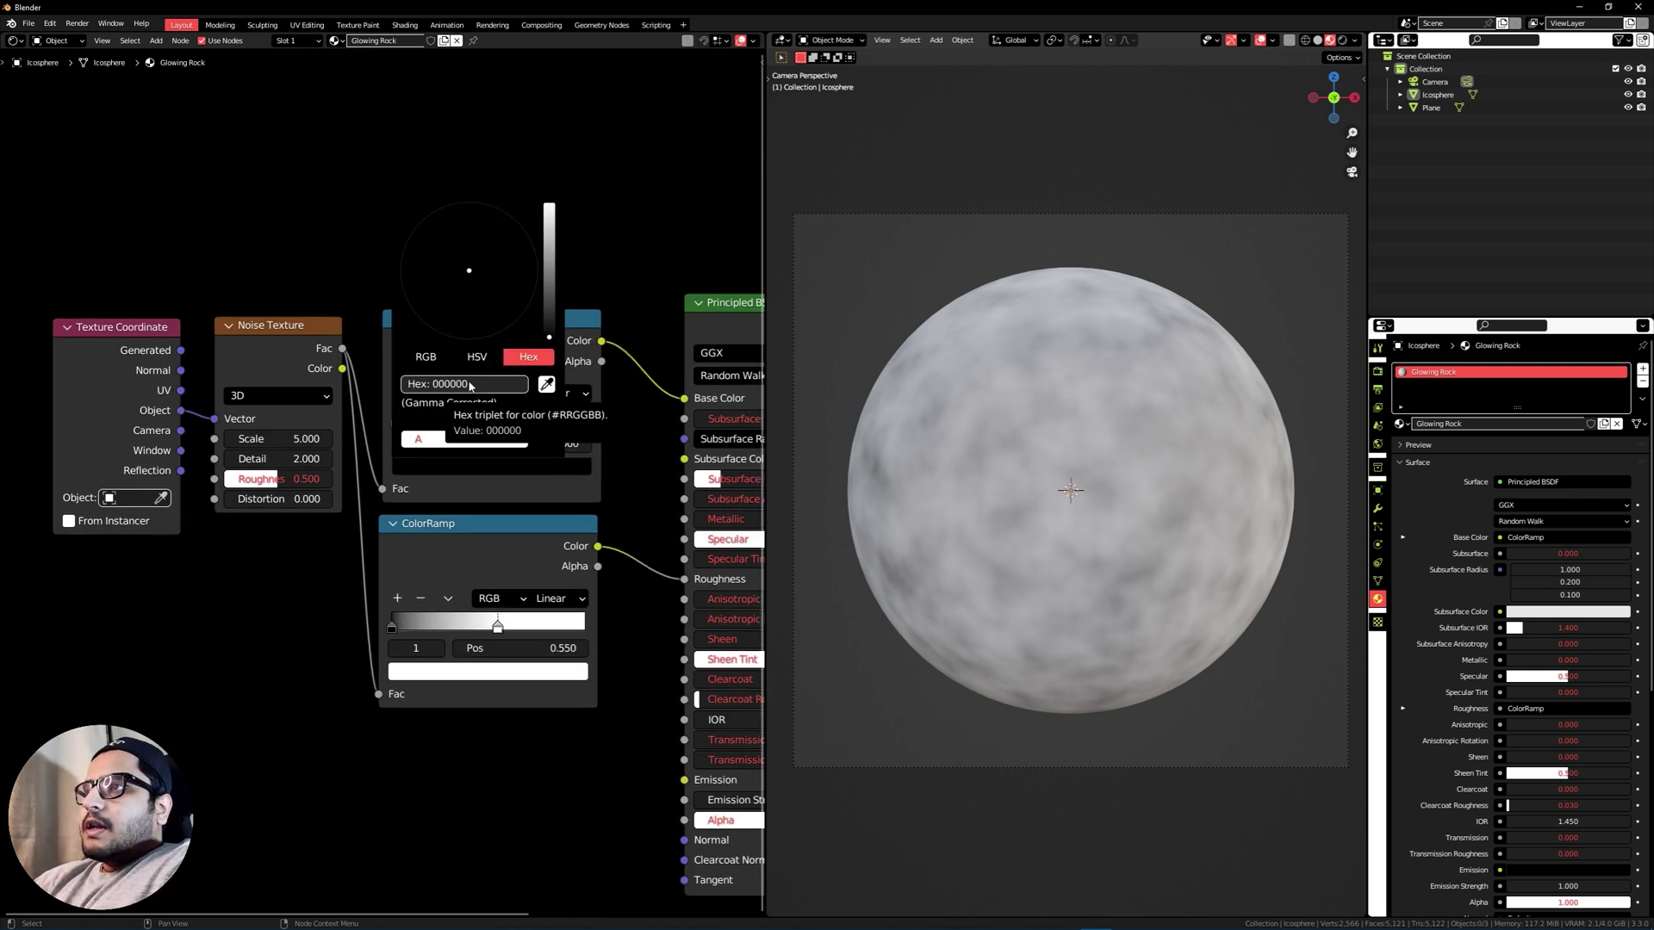
Build a three-stop dark-to-light brown gradient in the Base Color ramp, using 9B7050 and the darkest stop at 0.332, and set the noise detail to 16.
click(471, 383)
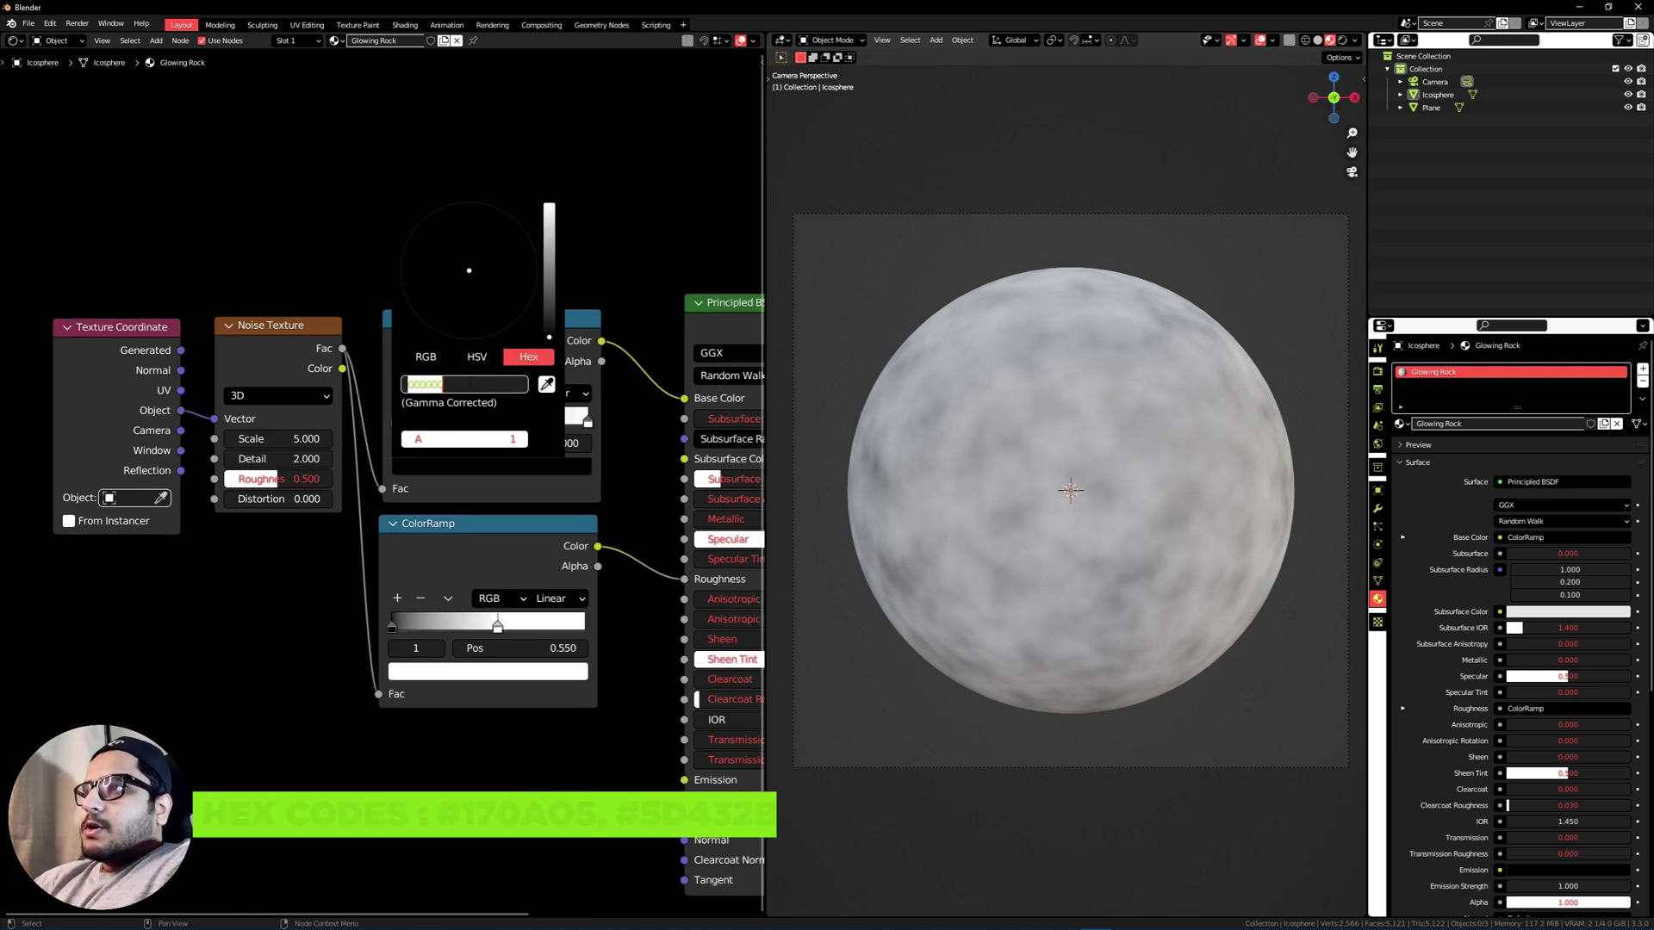
text(9B7050)
key(Return)
drag(585, 432, 583, 438)
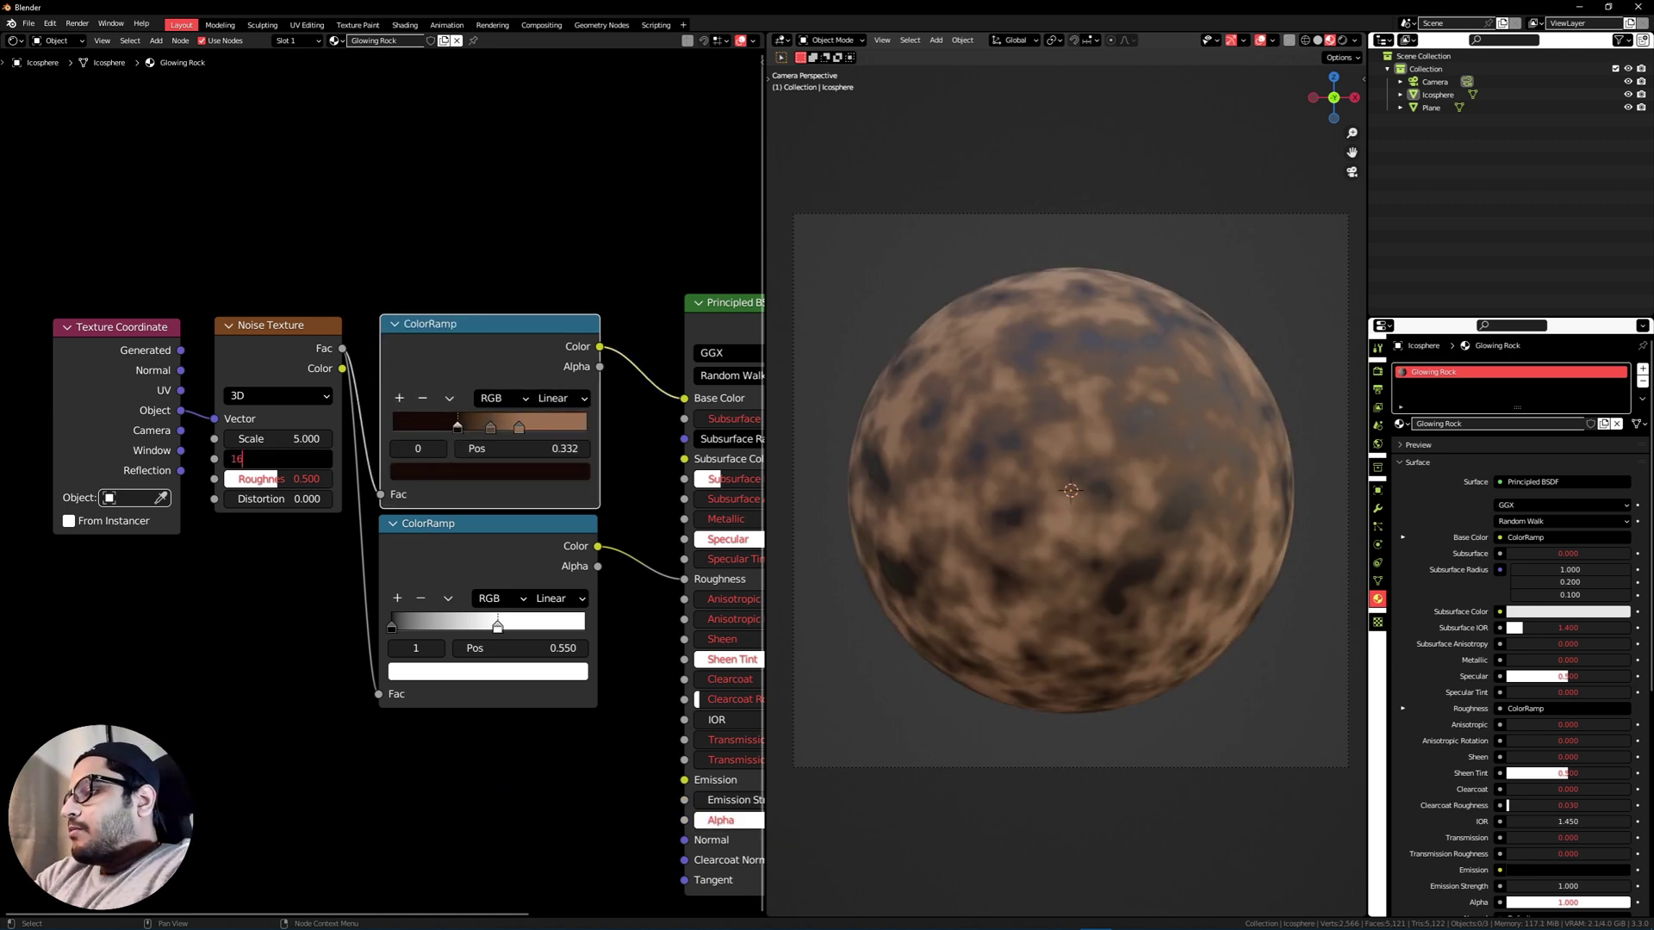
key(Return)
Add a Bump node, feeding the Noise Texture's Fac into its Height and its output into the Principled BSDF's Normal.
scroll(485, 408, down, 2)
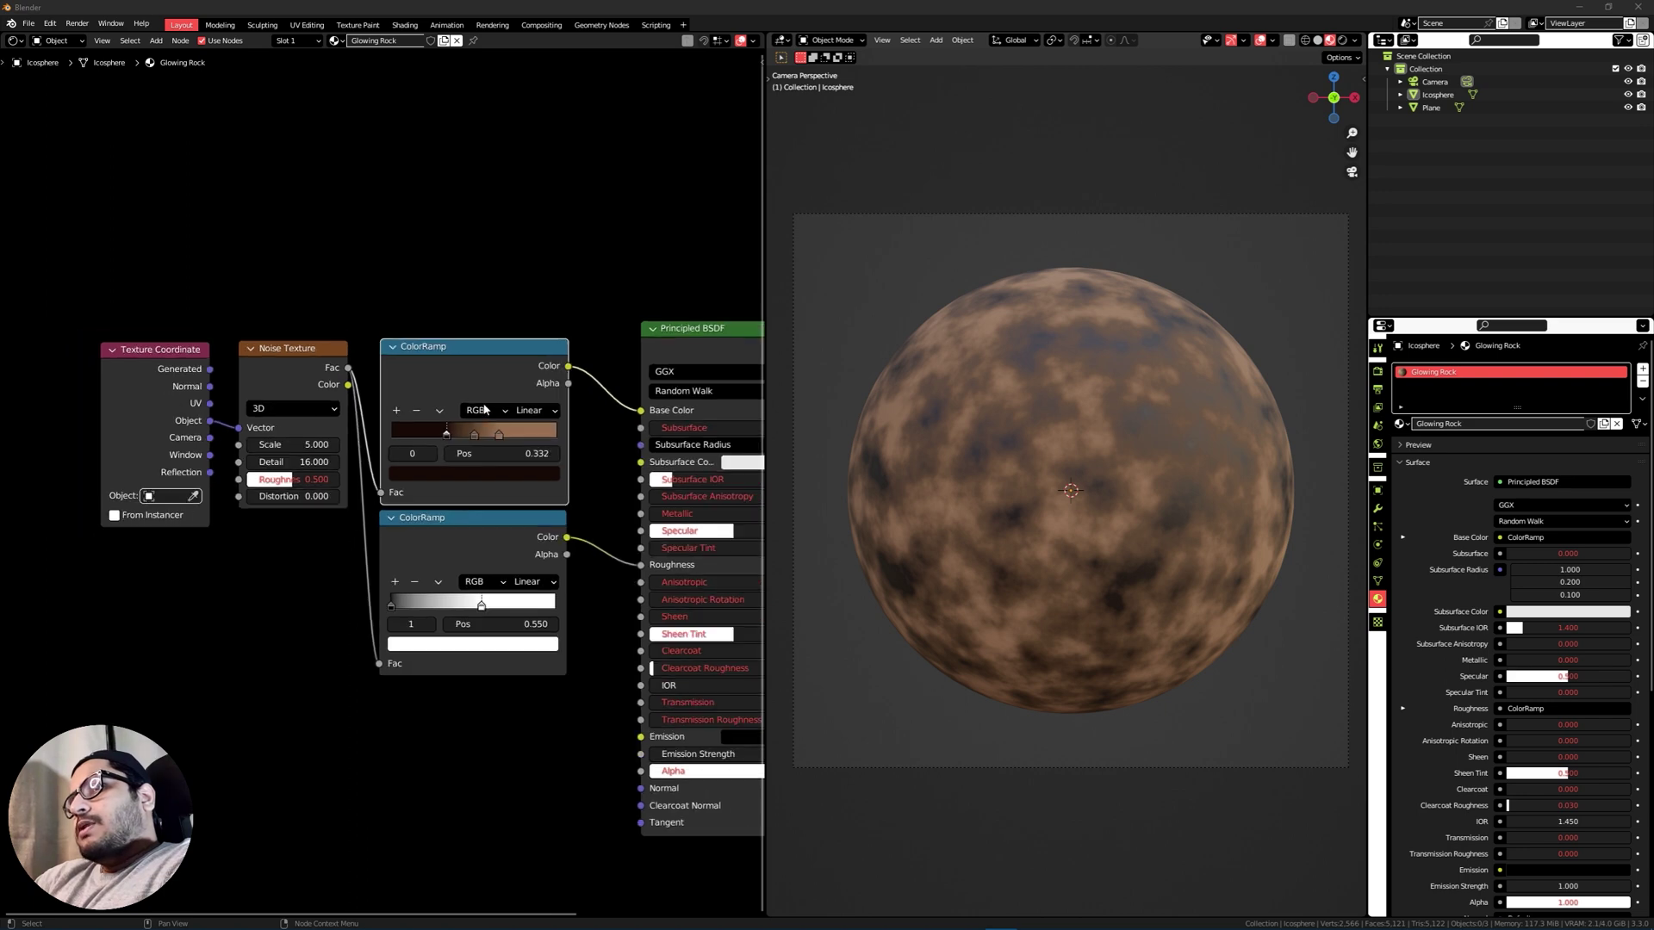
key(shift+a)
click(422, 740)
text(bump)
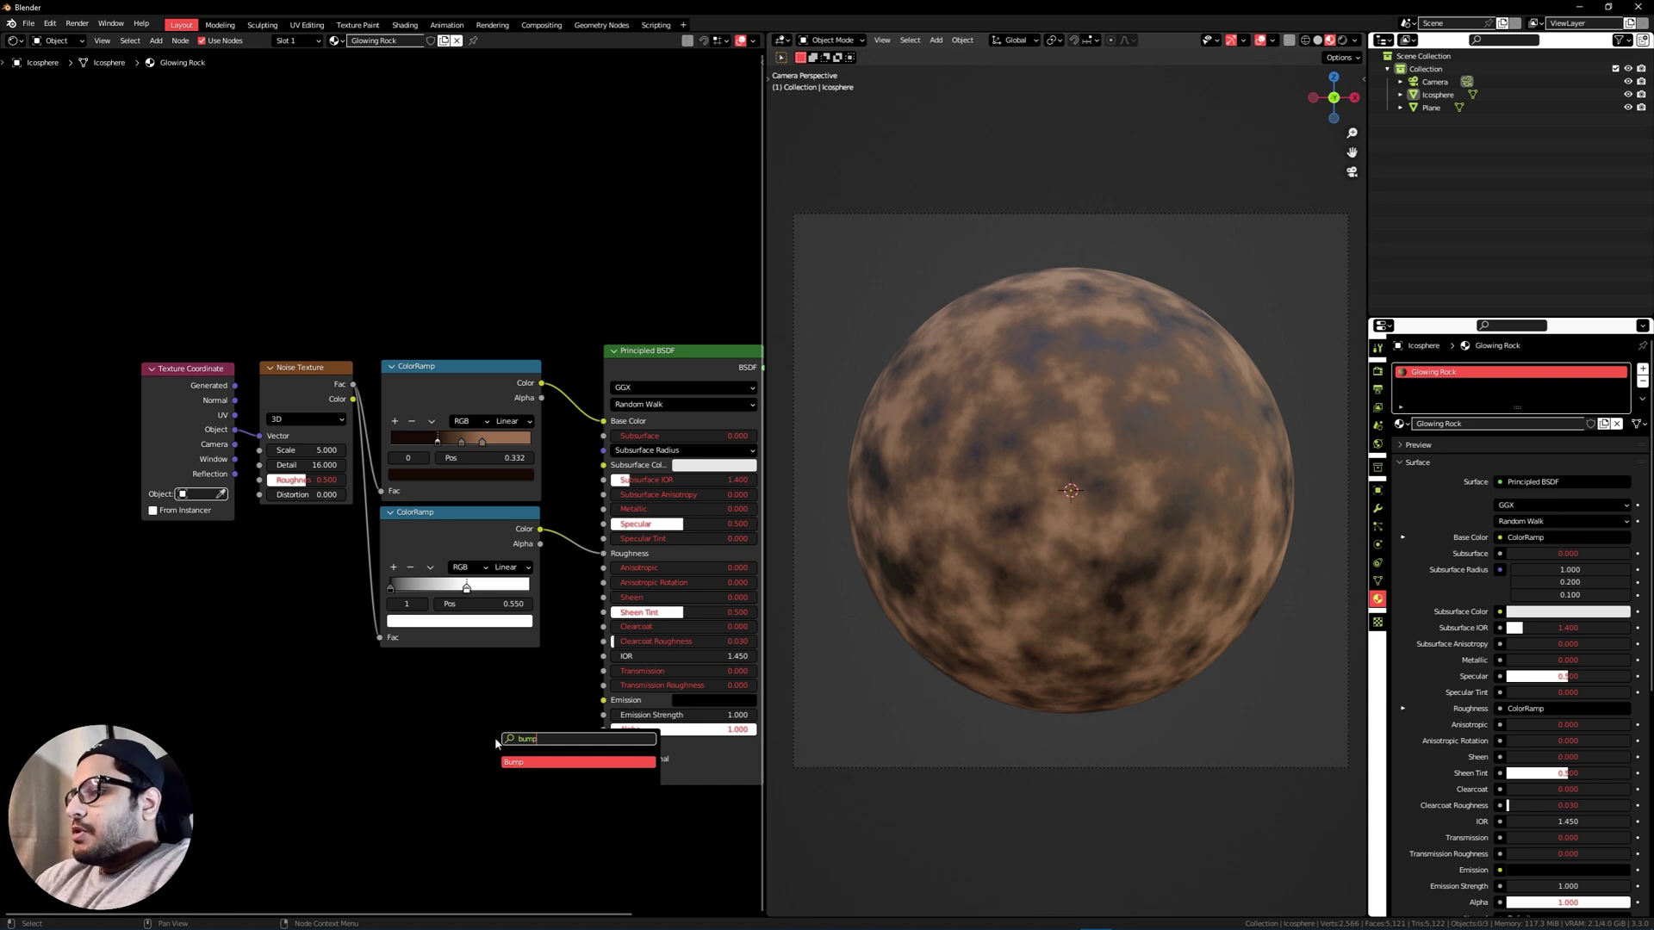
key(Return)
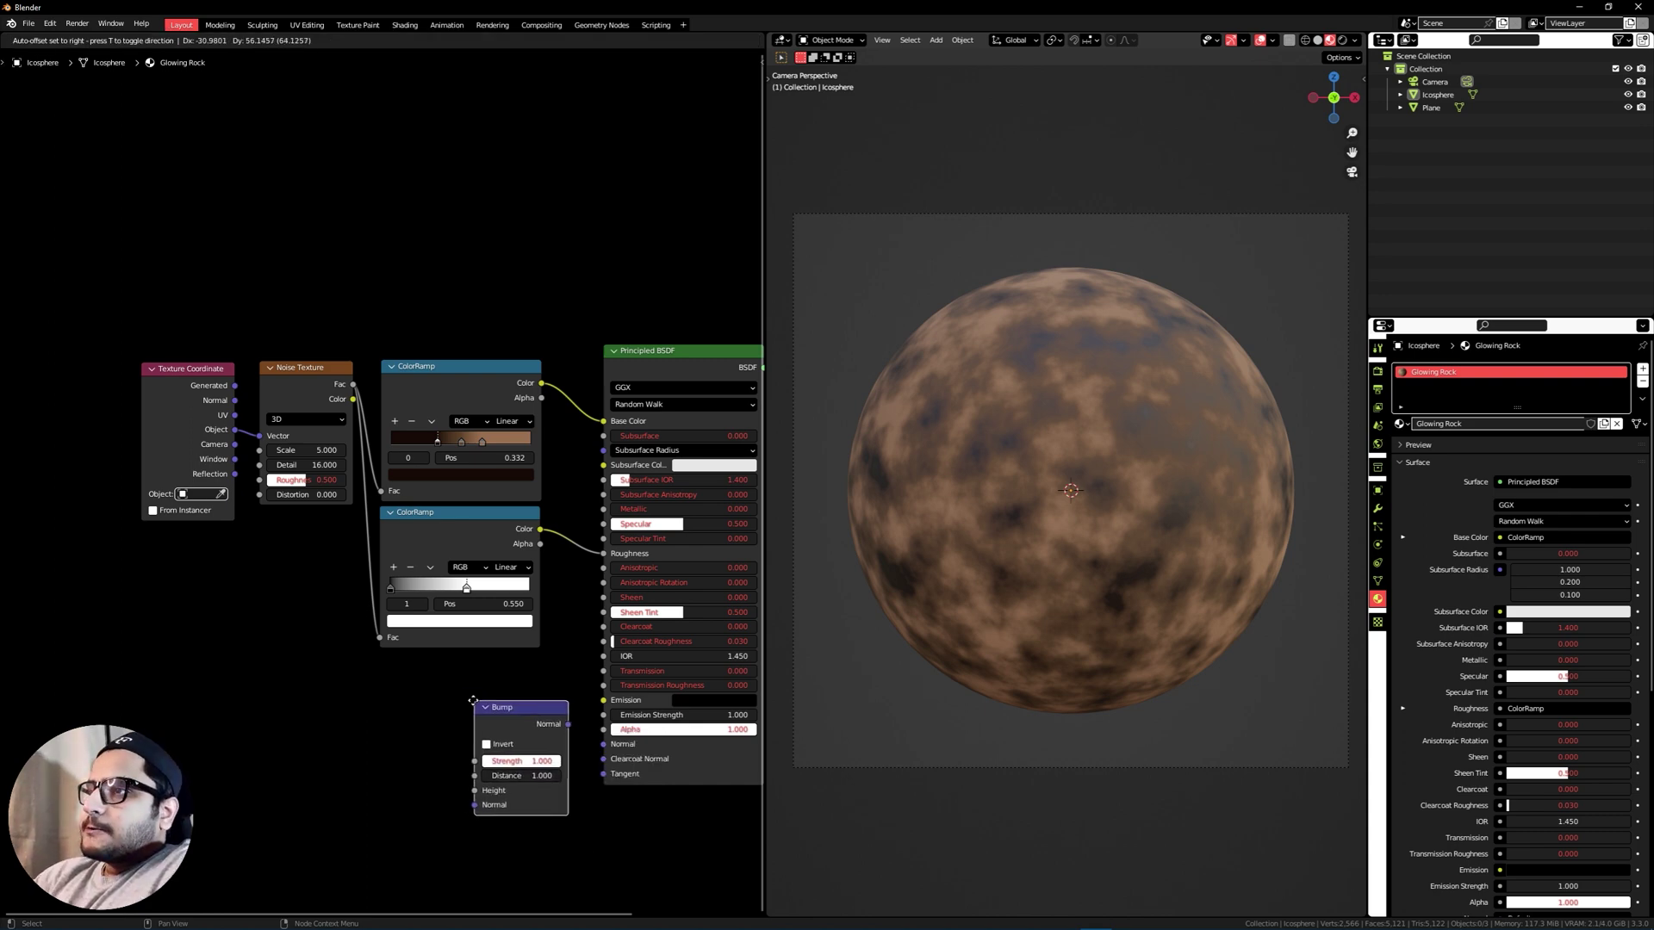
click(437, 699)
drag(353, 385, 444, 790)
drag(535, 723, 603, 745)
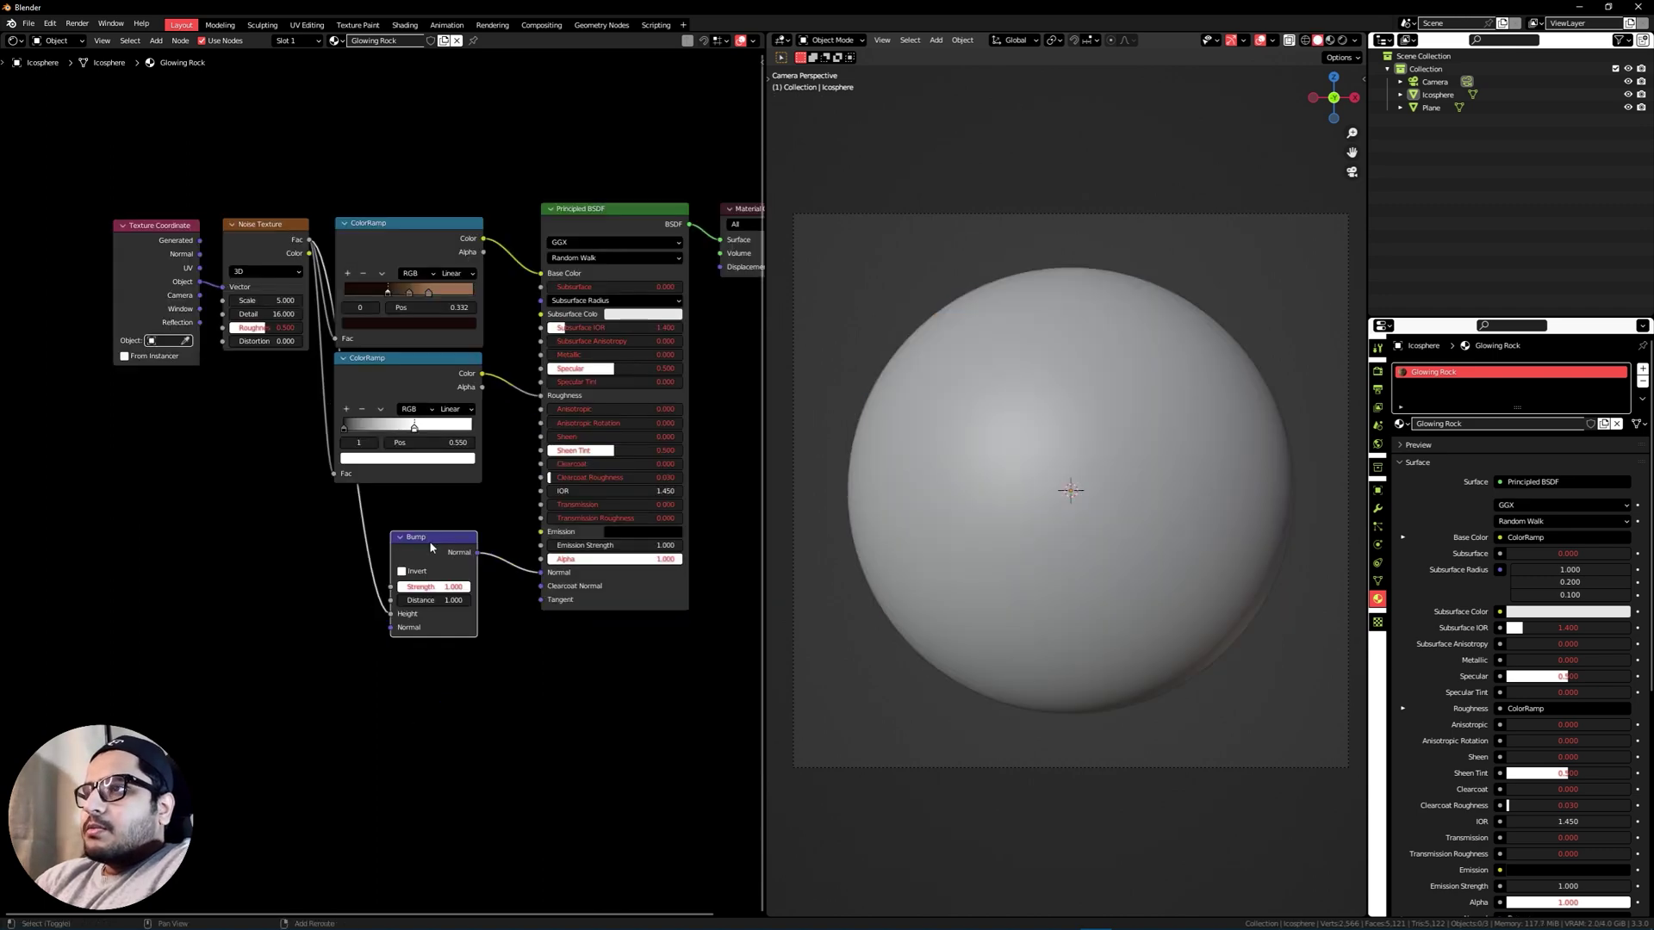
Duplicate the Bump node and place the unlinked copy before the original.
key(shift+d)
click(268, 552)
scroll(269, 552, down, 3)
middle_drag(69, 576, 244, 550)
click(246, 550)
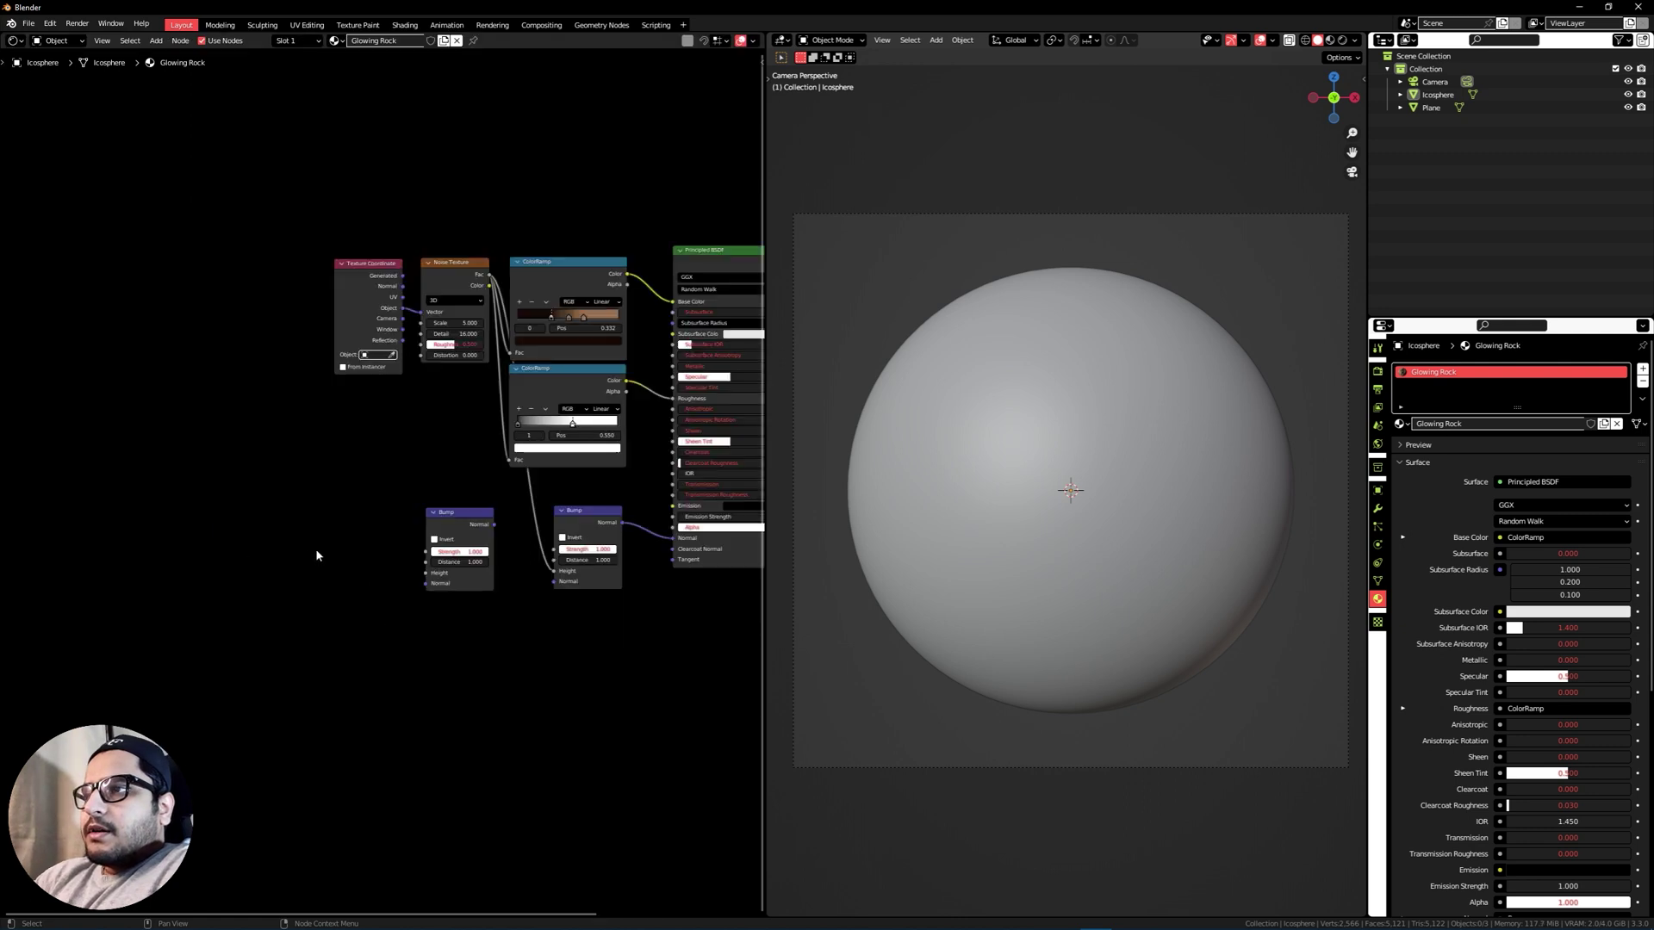
Add a Voronoi Texture node before the duplicated Bump node.
scroll(317, 556, up, 2)
key(shift+a)
click(316, 556)
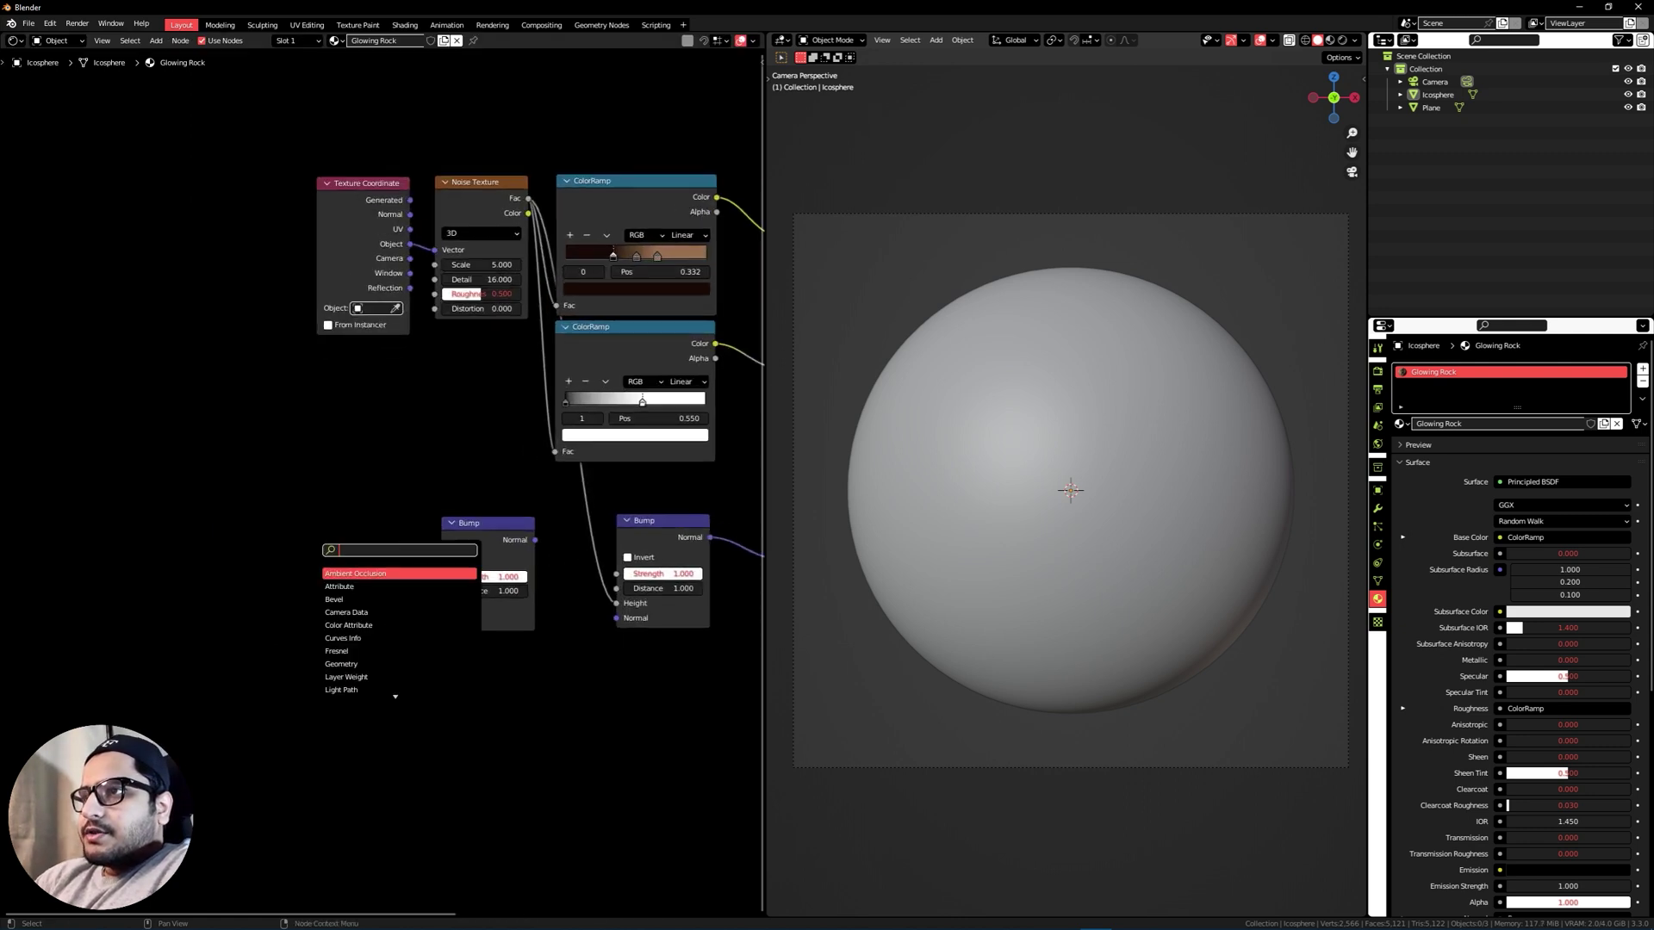
text(voronoi)
key(Return)
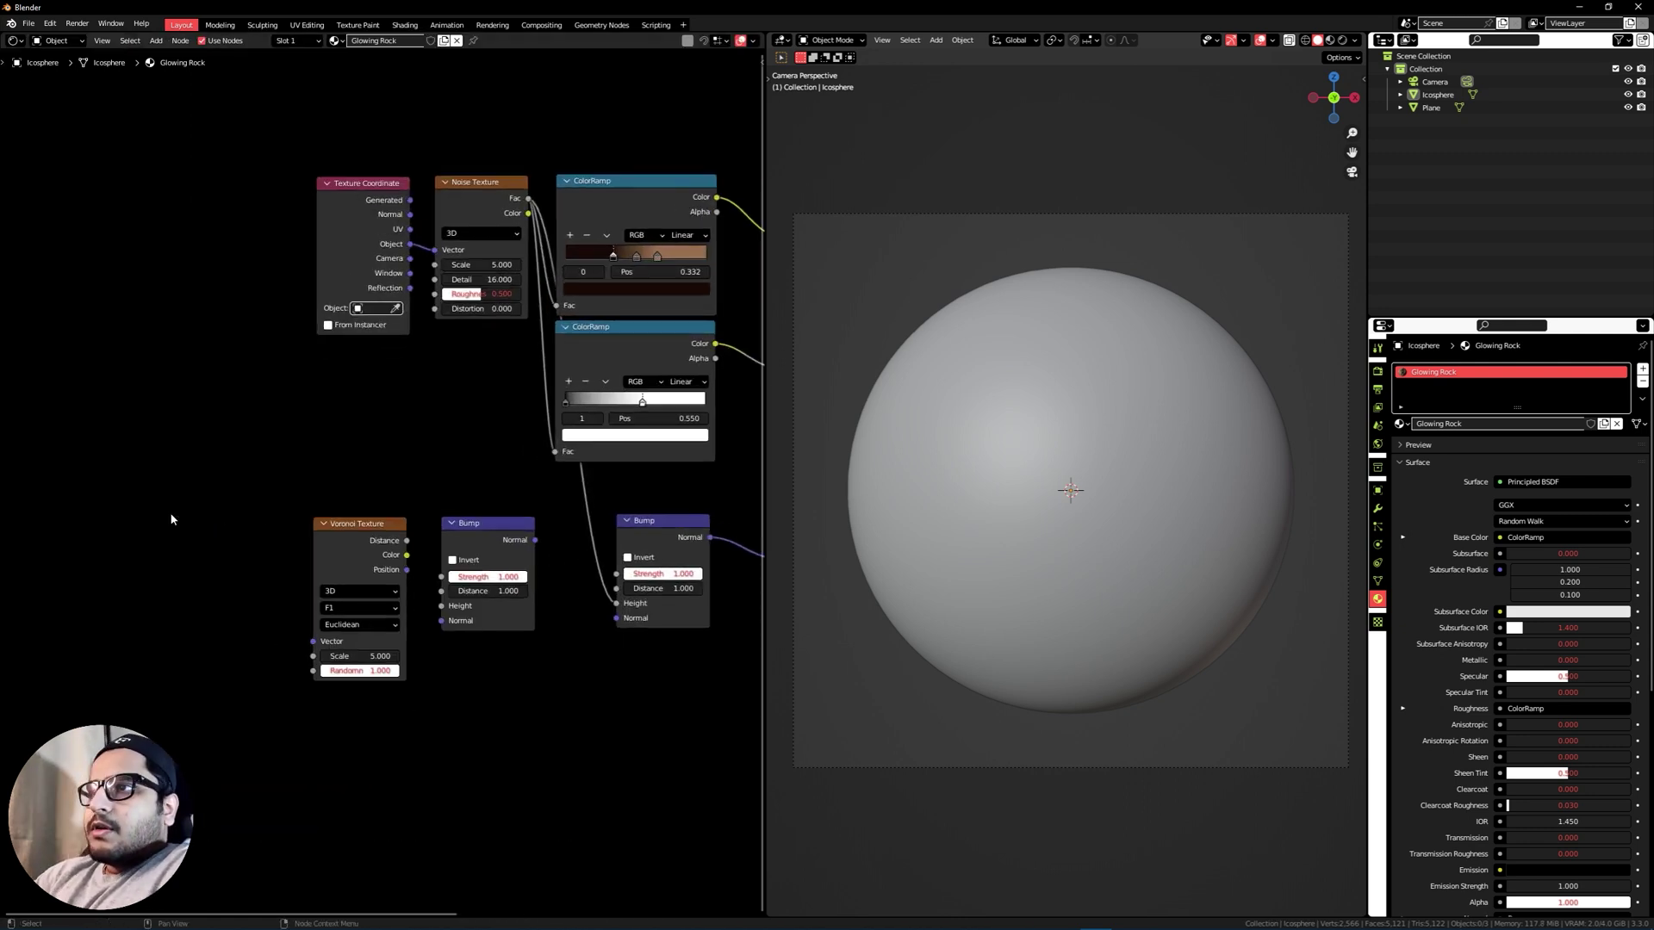
Insert a ColorRamp after the Voronoi Texture, linking Distance to its Fac and its Color to the duplicated Bump's Height.
click(187, 536)
key(shift+a)
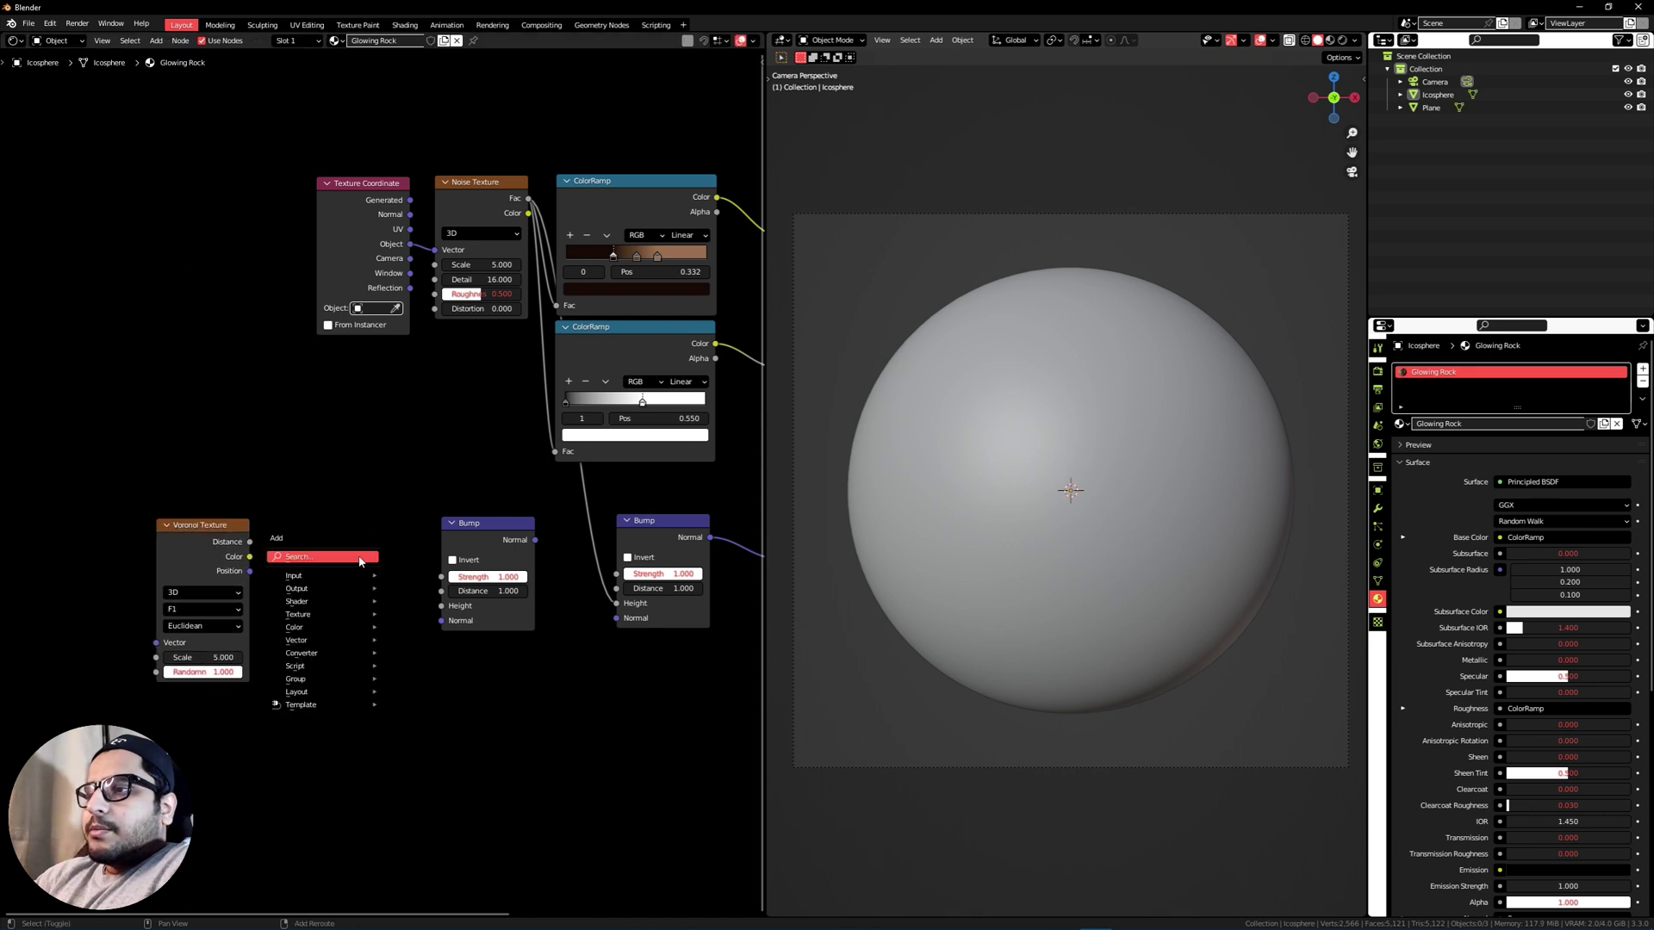
click(357, 557)
text(color)
key(Return)
click(265, 522)
drag(233, 539, 264, 652)
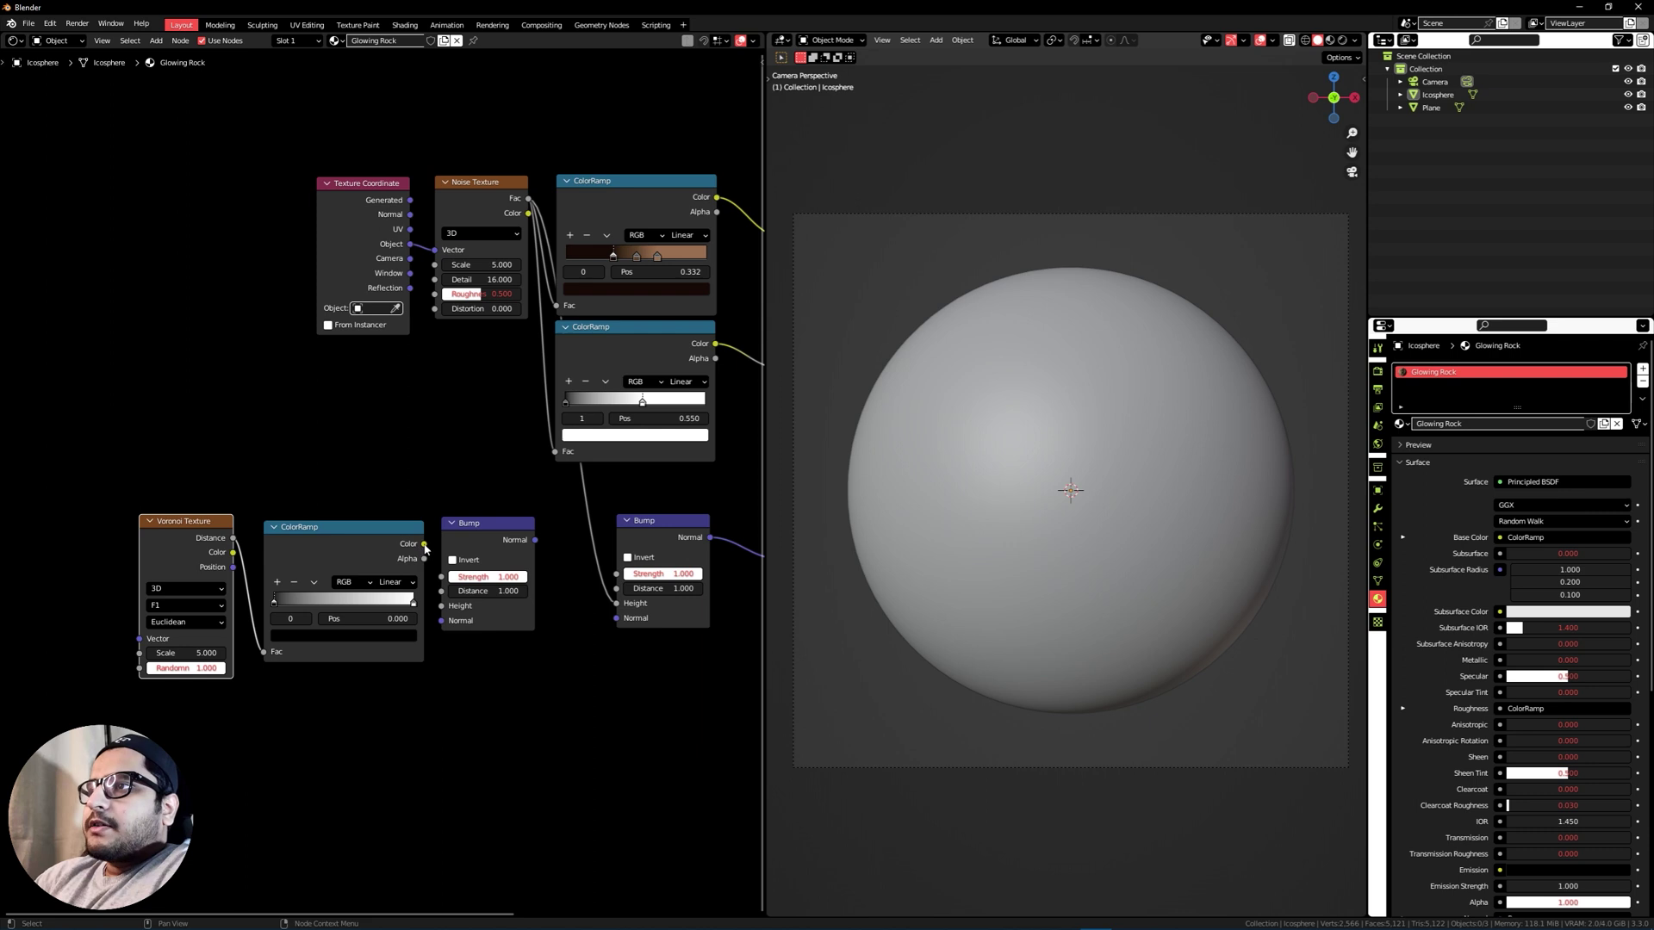
drag(424, 544, 442, 606)
Set the Voronoi ramp's white stop position to 0.35 and link the duplicated Bump's Normal into the original Bump's Normal.
double_click(361, 618)
key(BackSpace)
text(.35)
key(Return)
drag(535, 540, 617, 618)
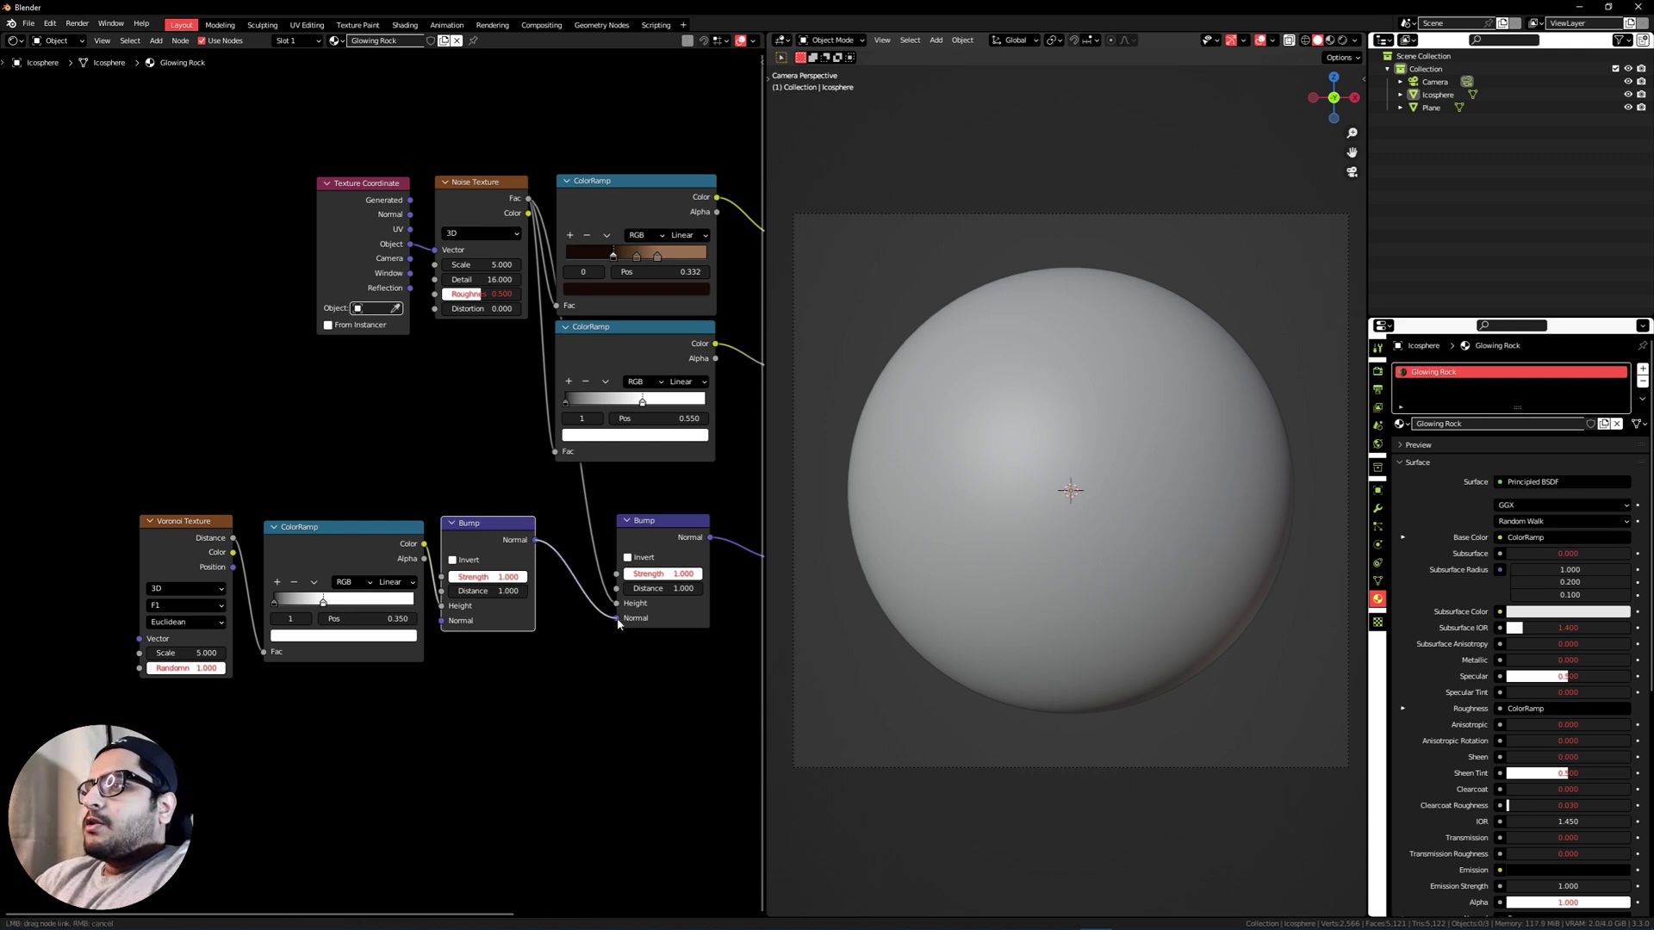
drag(219, 532, 235, 537)
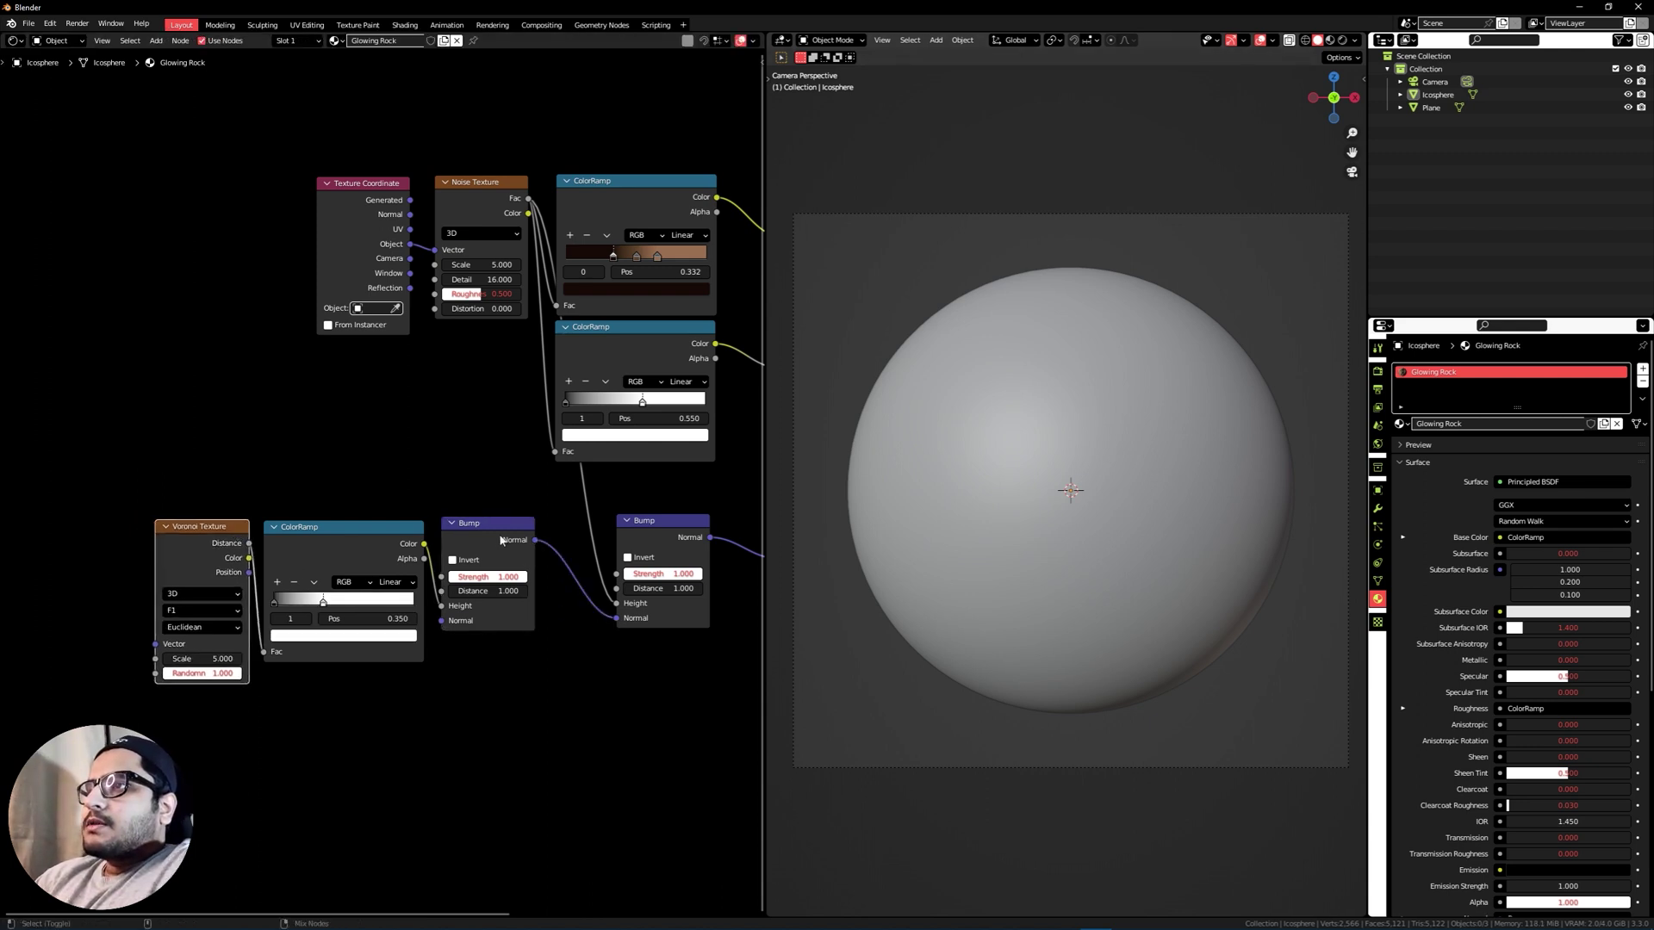
Preview the Voronoi ColorRamp's output directly on the sphere in Material Preview shading.
ctrl+shift+click(389, 532)
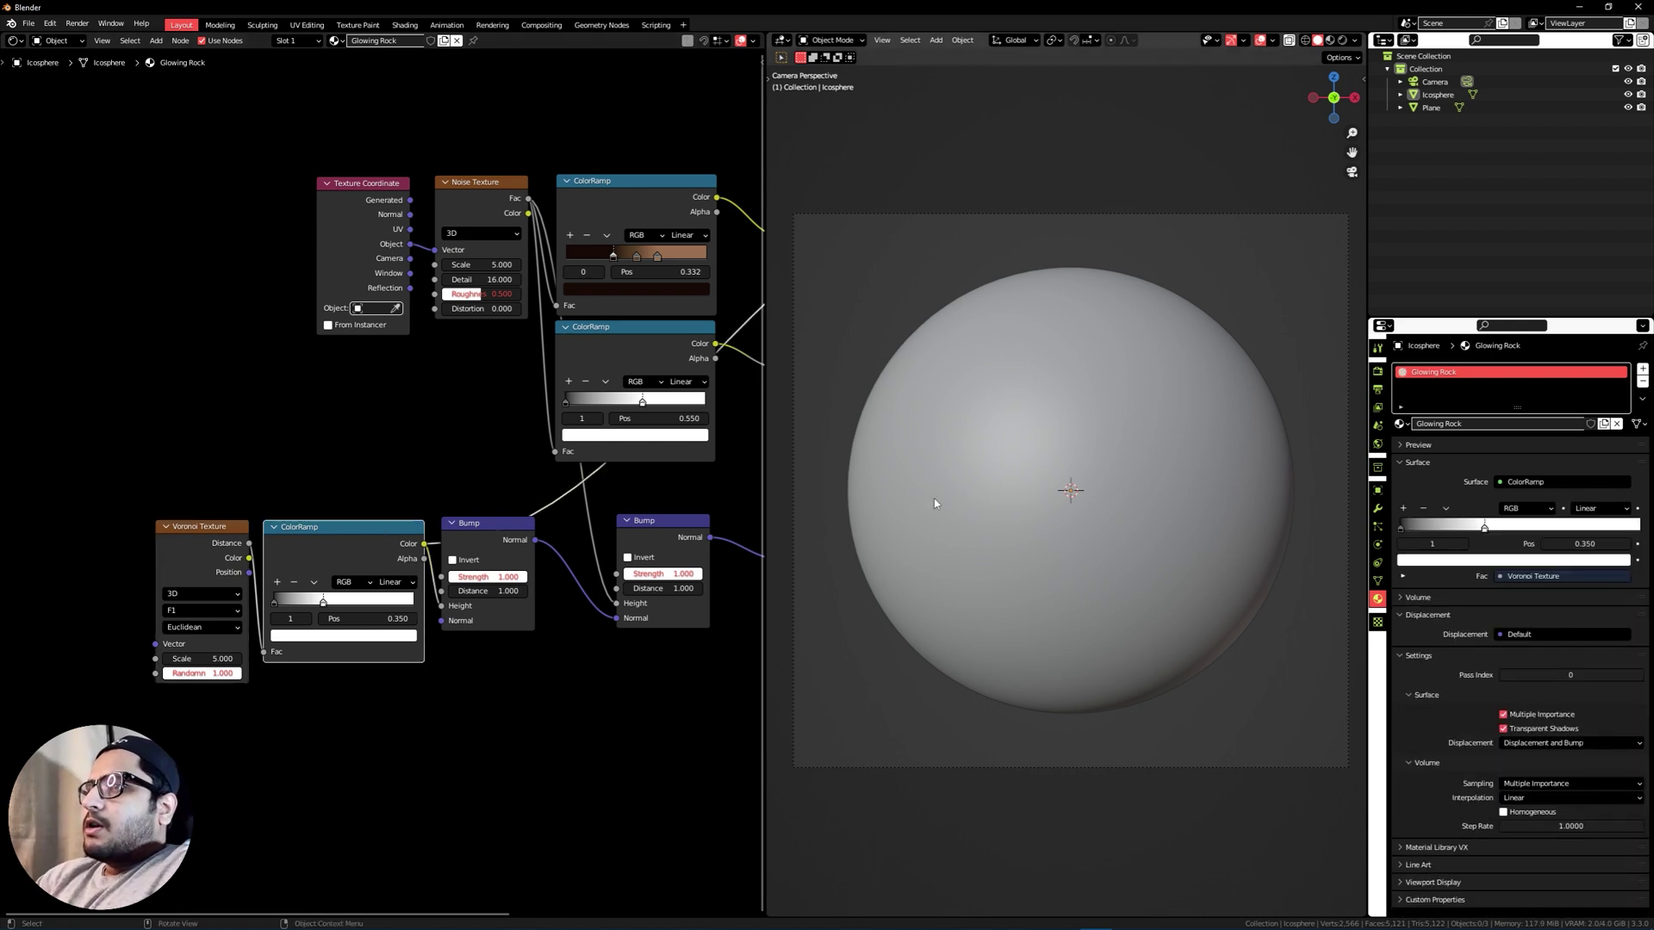
key(z)
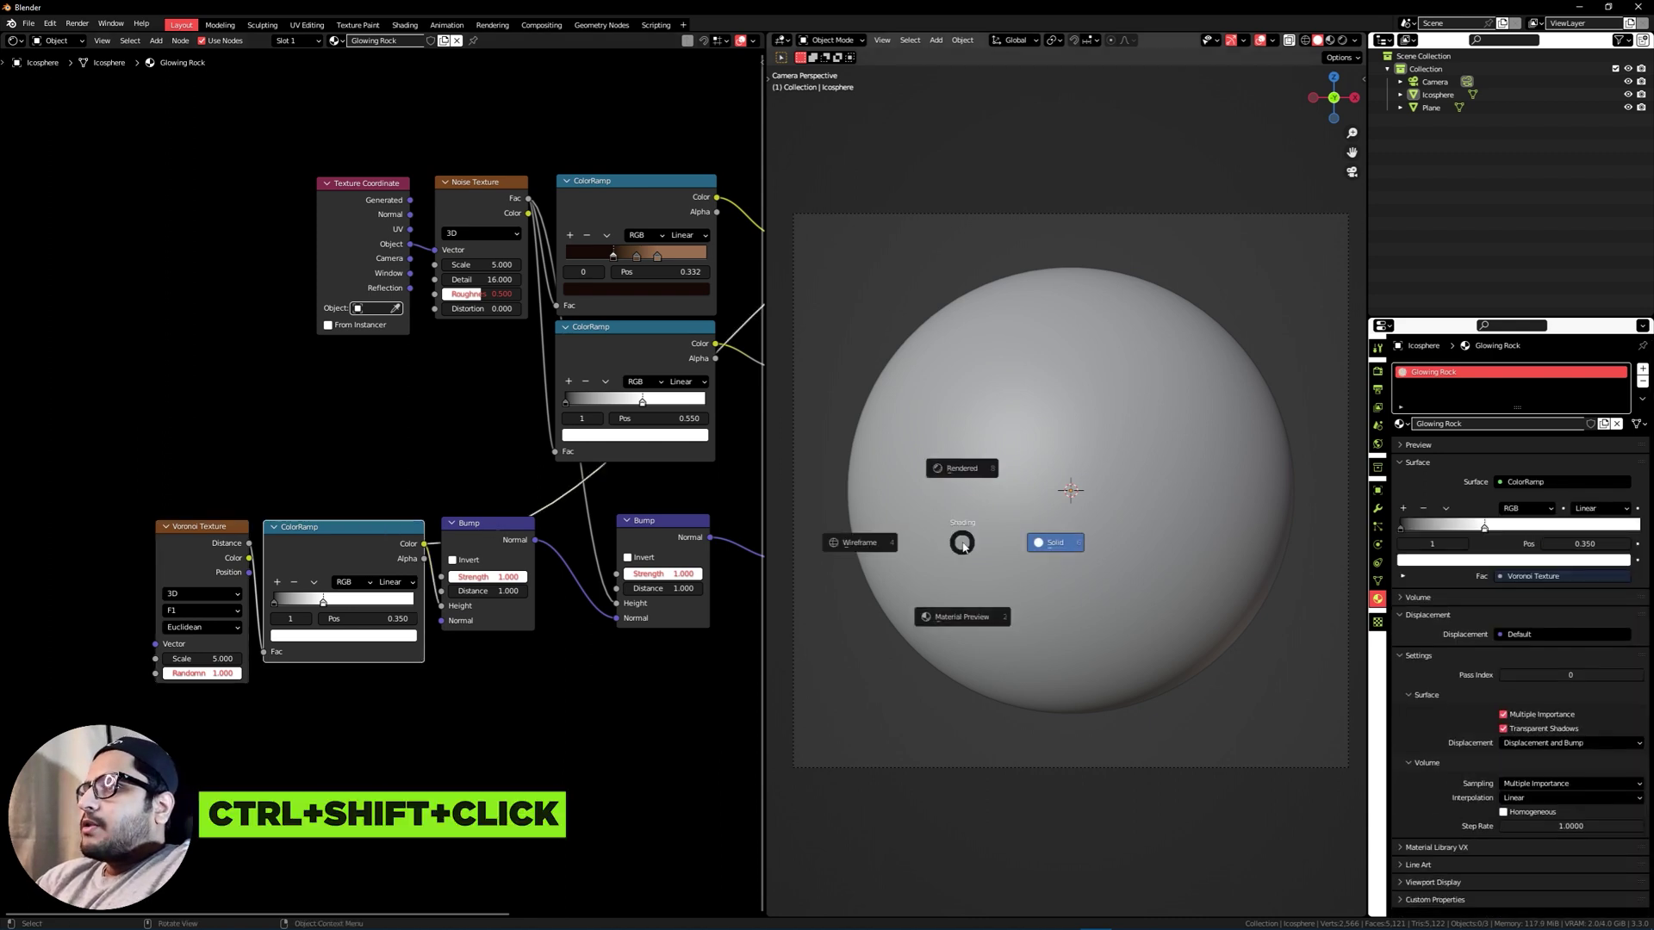
click(964, 618)
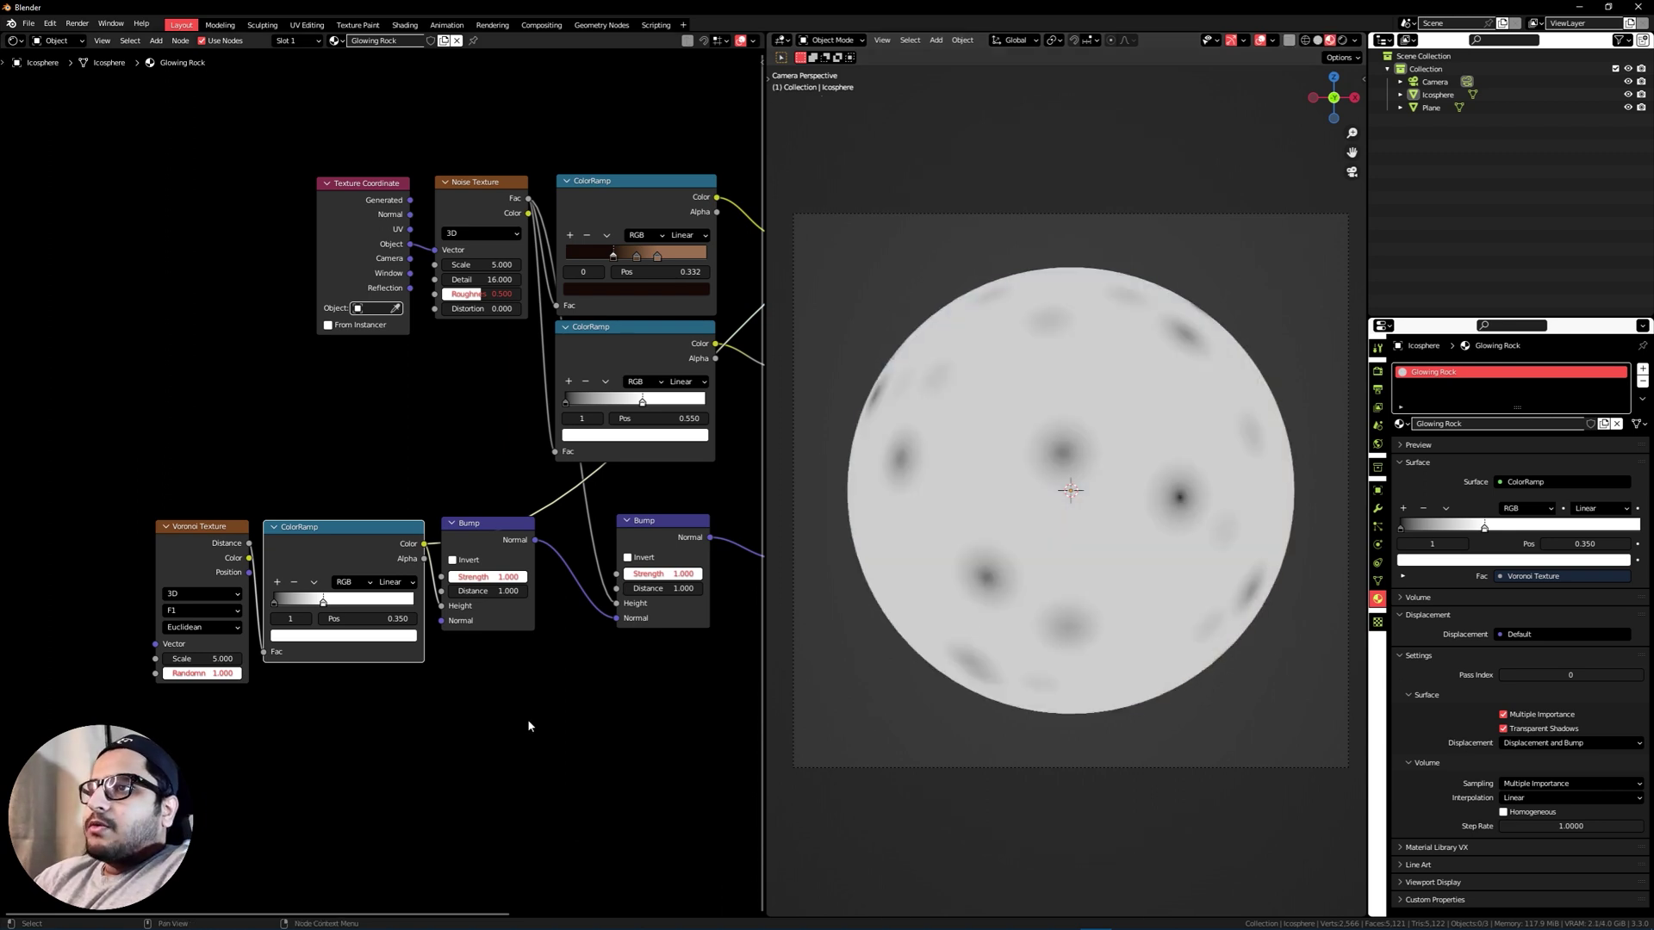
Set the Voronoi Texture's scale to 10.
click(214, 661)
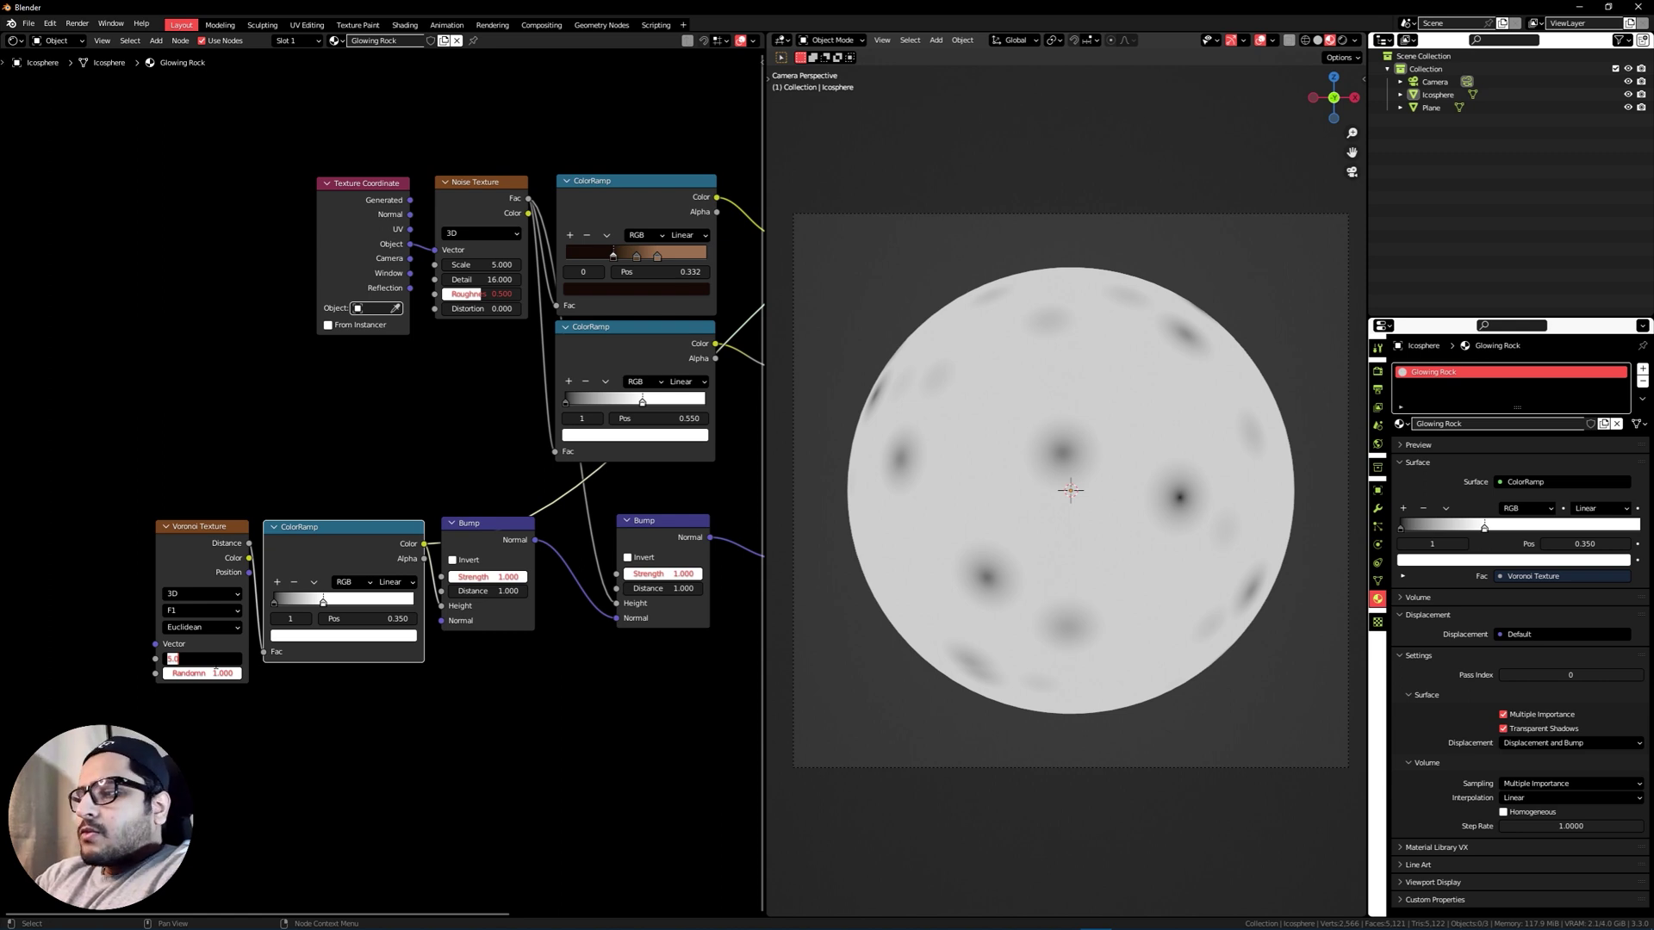
text(10)
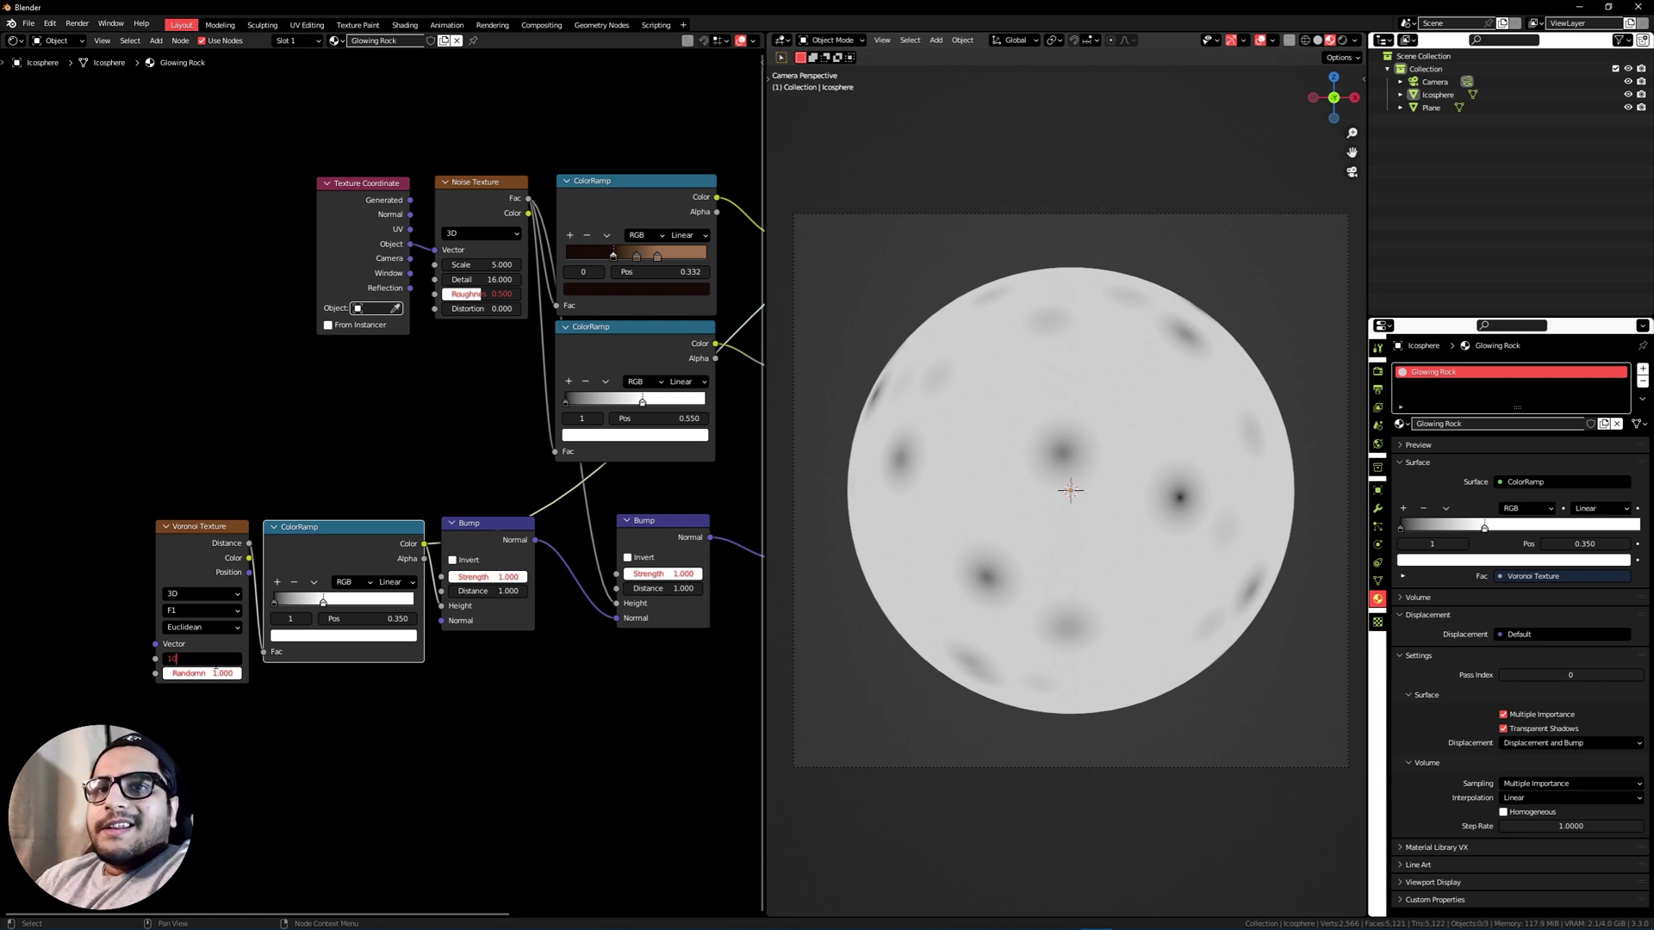
key(Return)
Duplicate the Texture Coordinate node ahead of the Voronoi Texture and link its Object output to the Voronoi's Vector.
scroll(363, 674, down, 3)
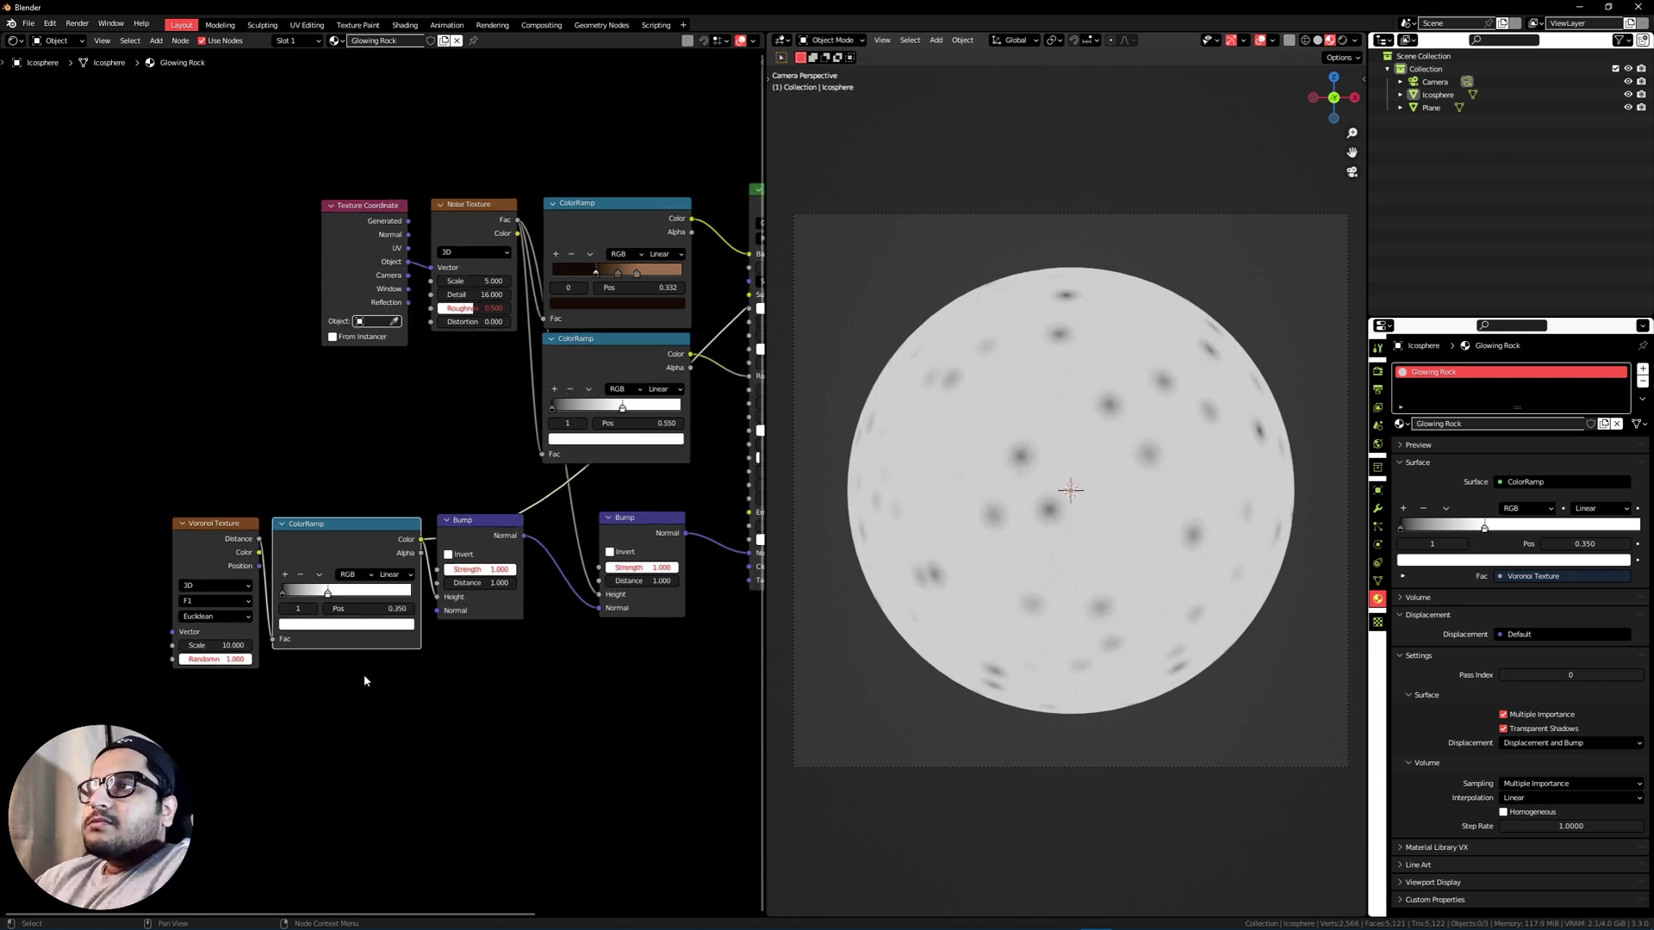
middle_drag(392, 607, 562, 590)
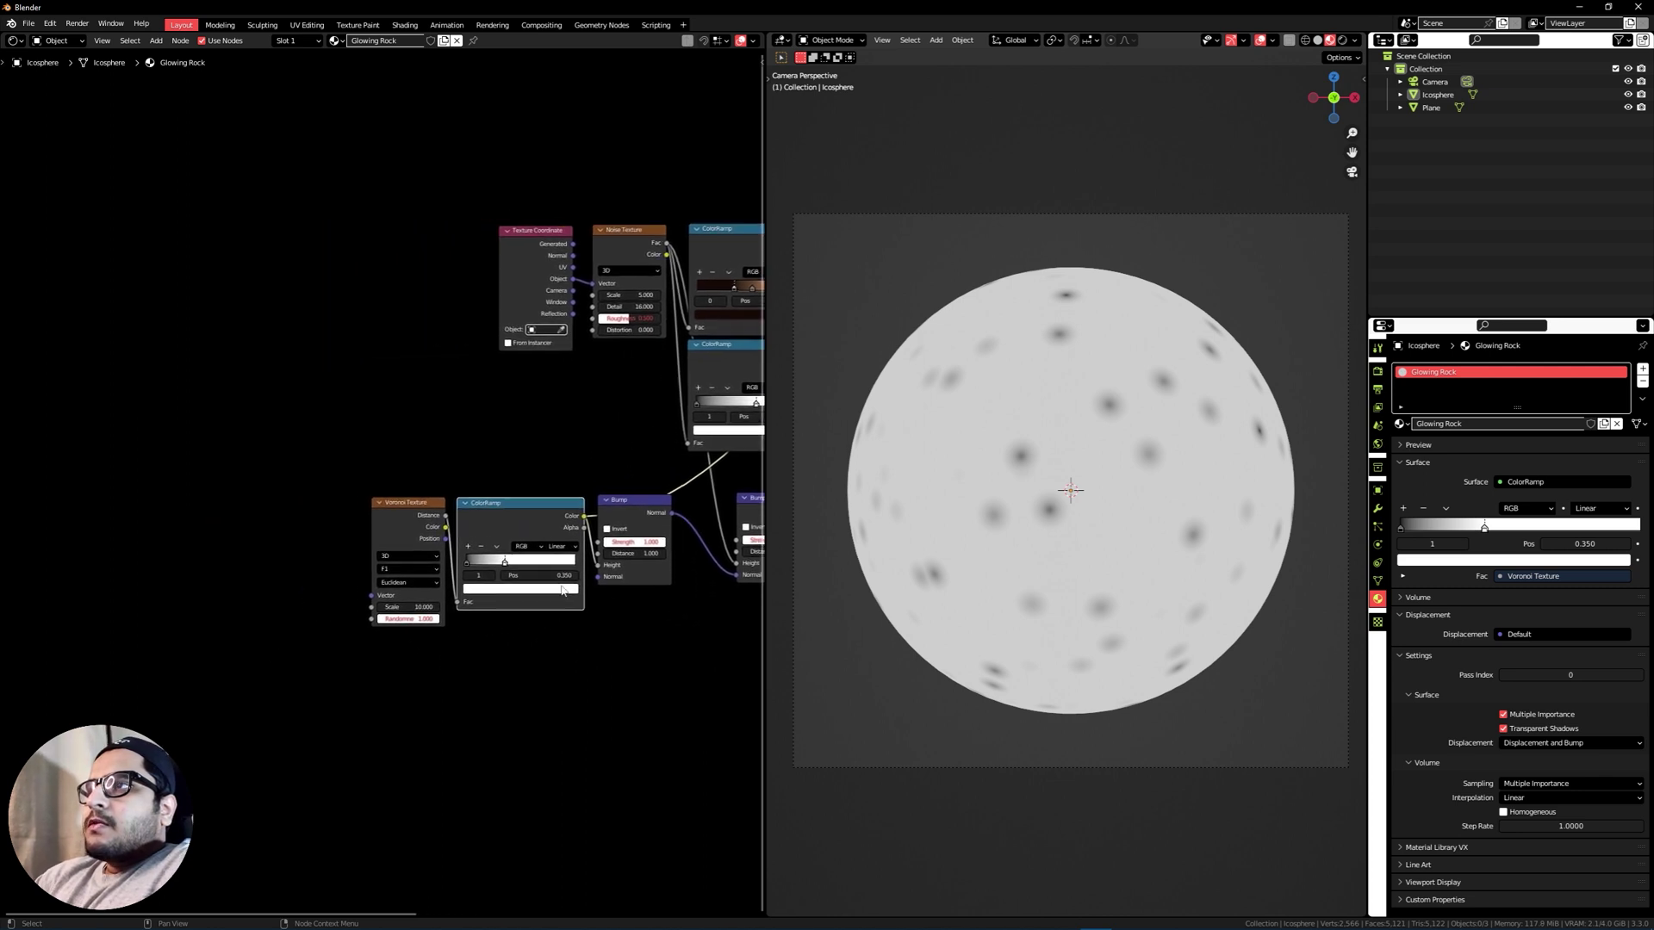
click(534, 235)
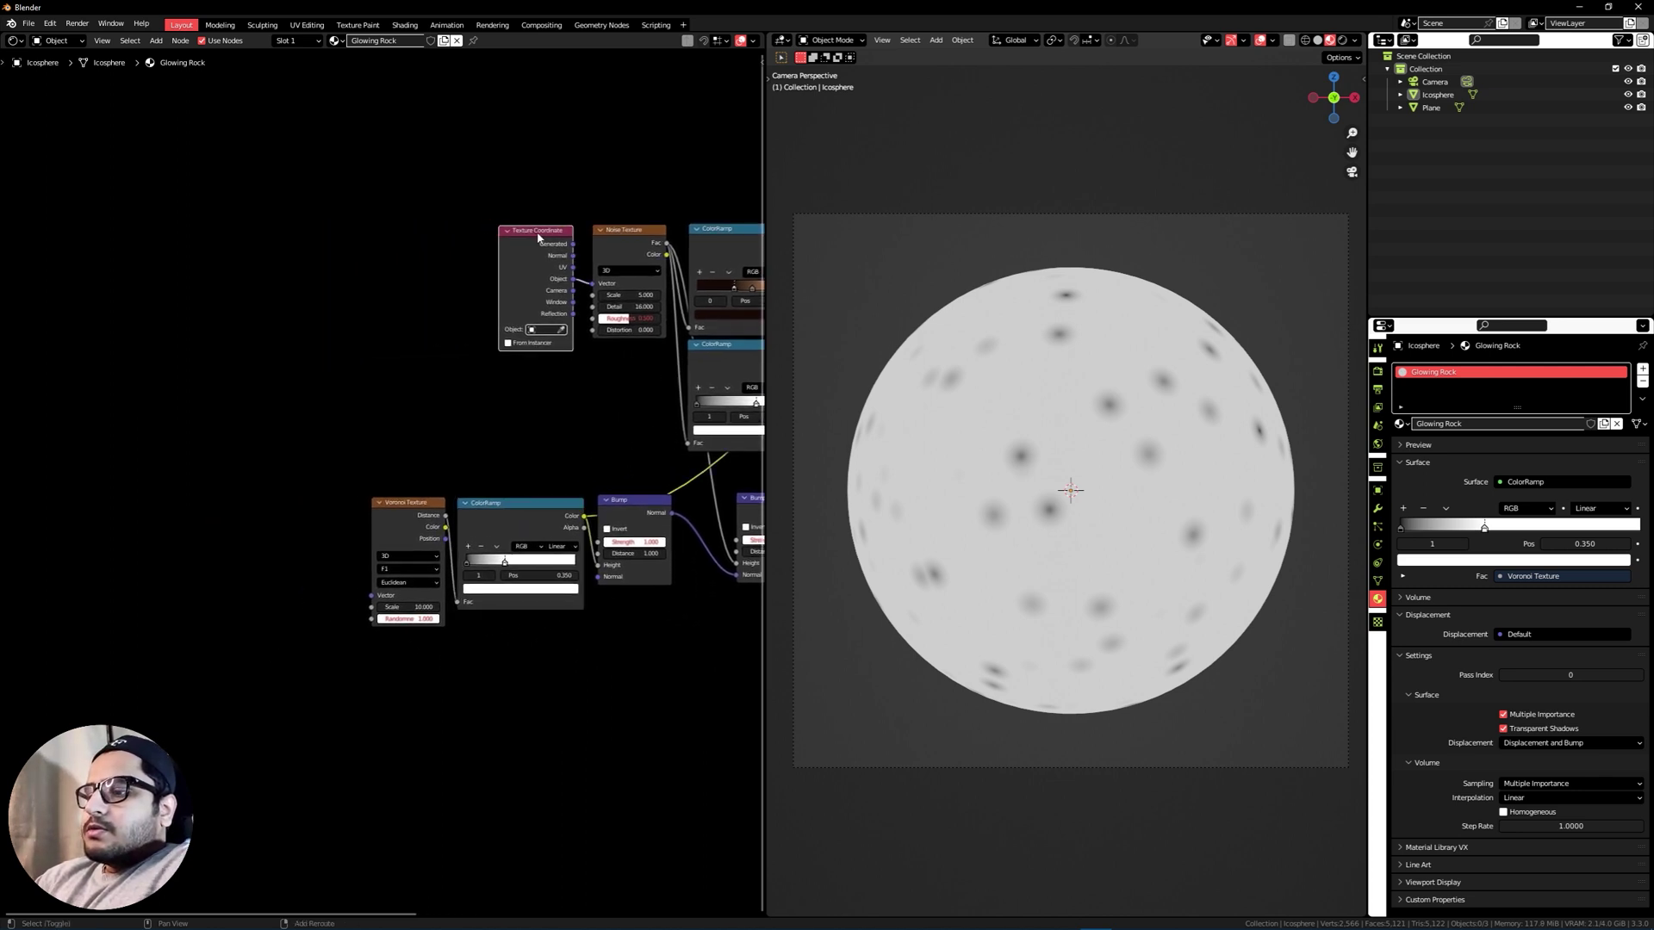
key(shift+d)
click(123, 498)
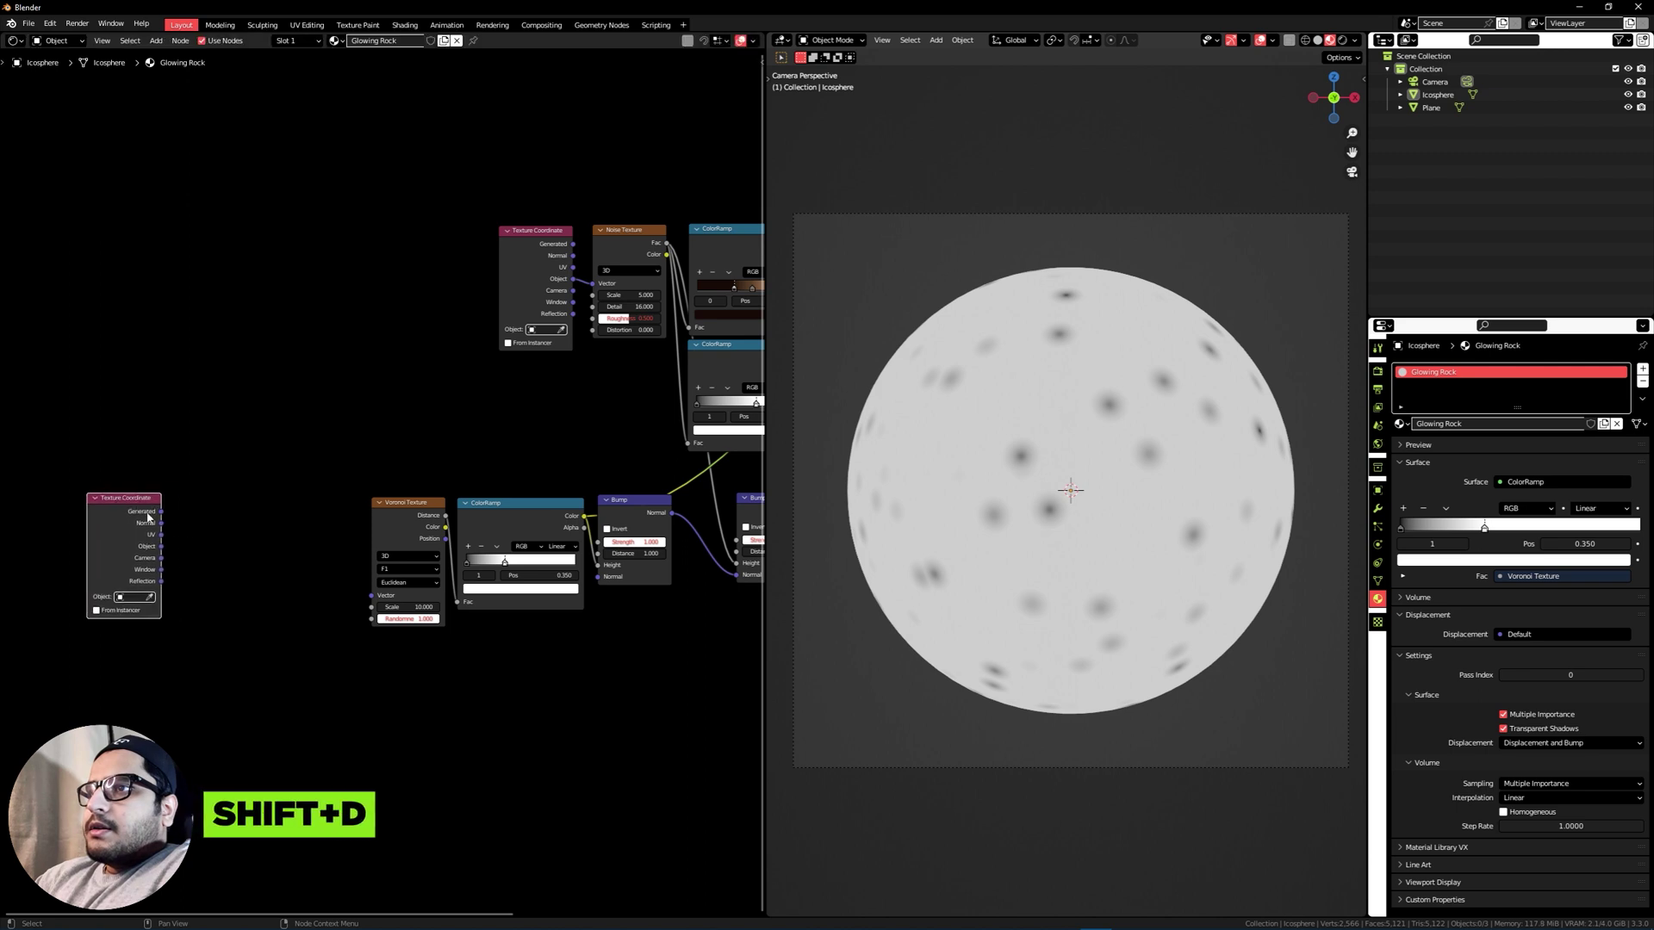
drag(161, 546, 375, 597)
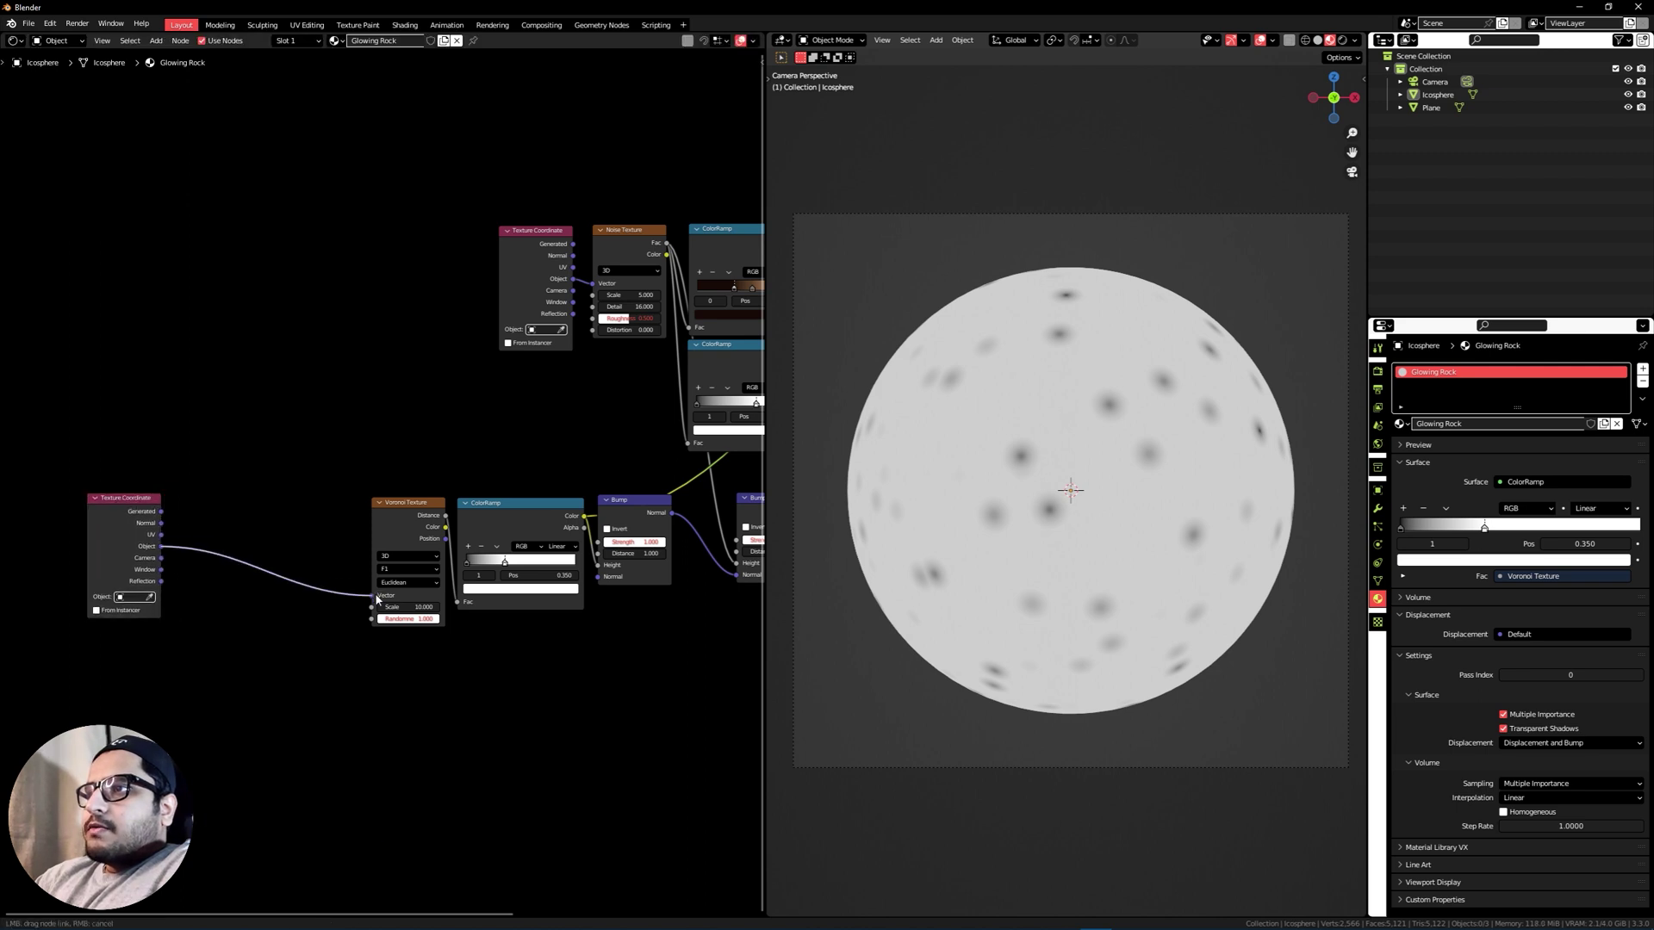
drag(375, 597, 376, 597)
drag(199, 467, 161, 469)
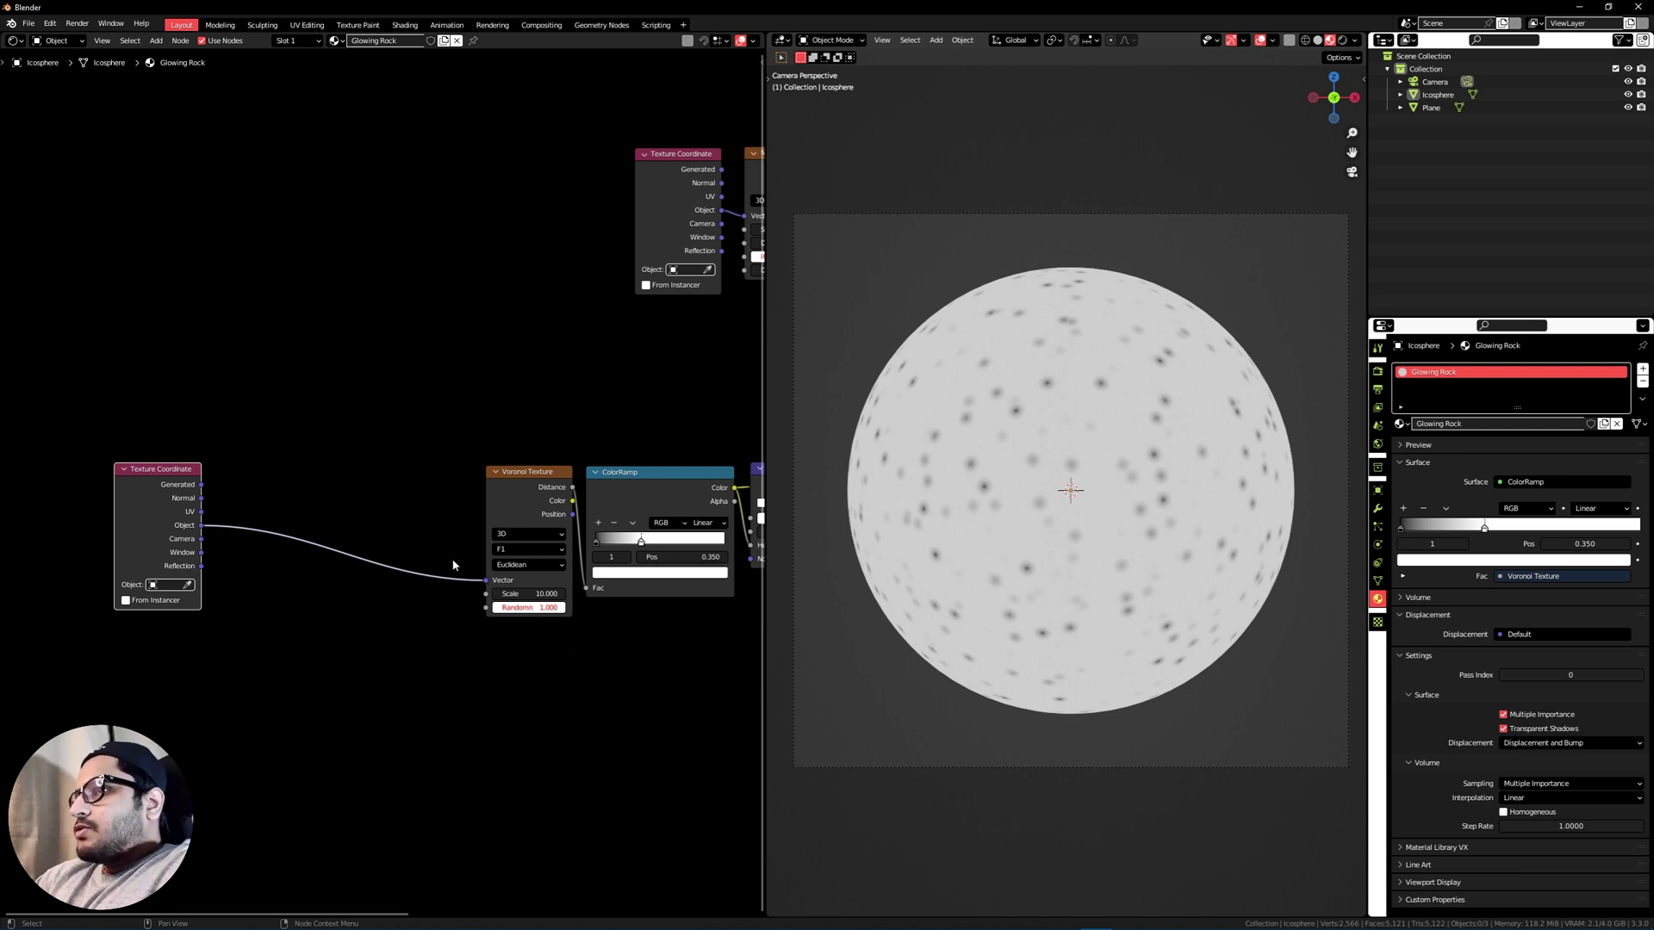
click(337, 466)
key(shift+a)
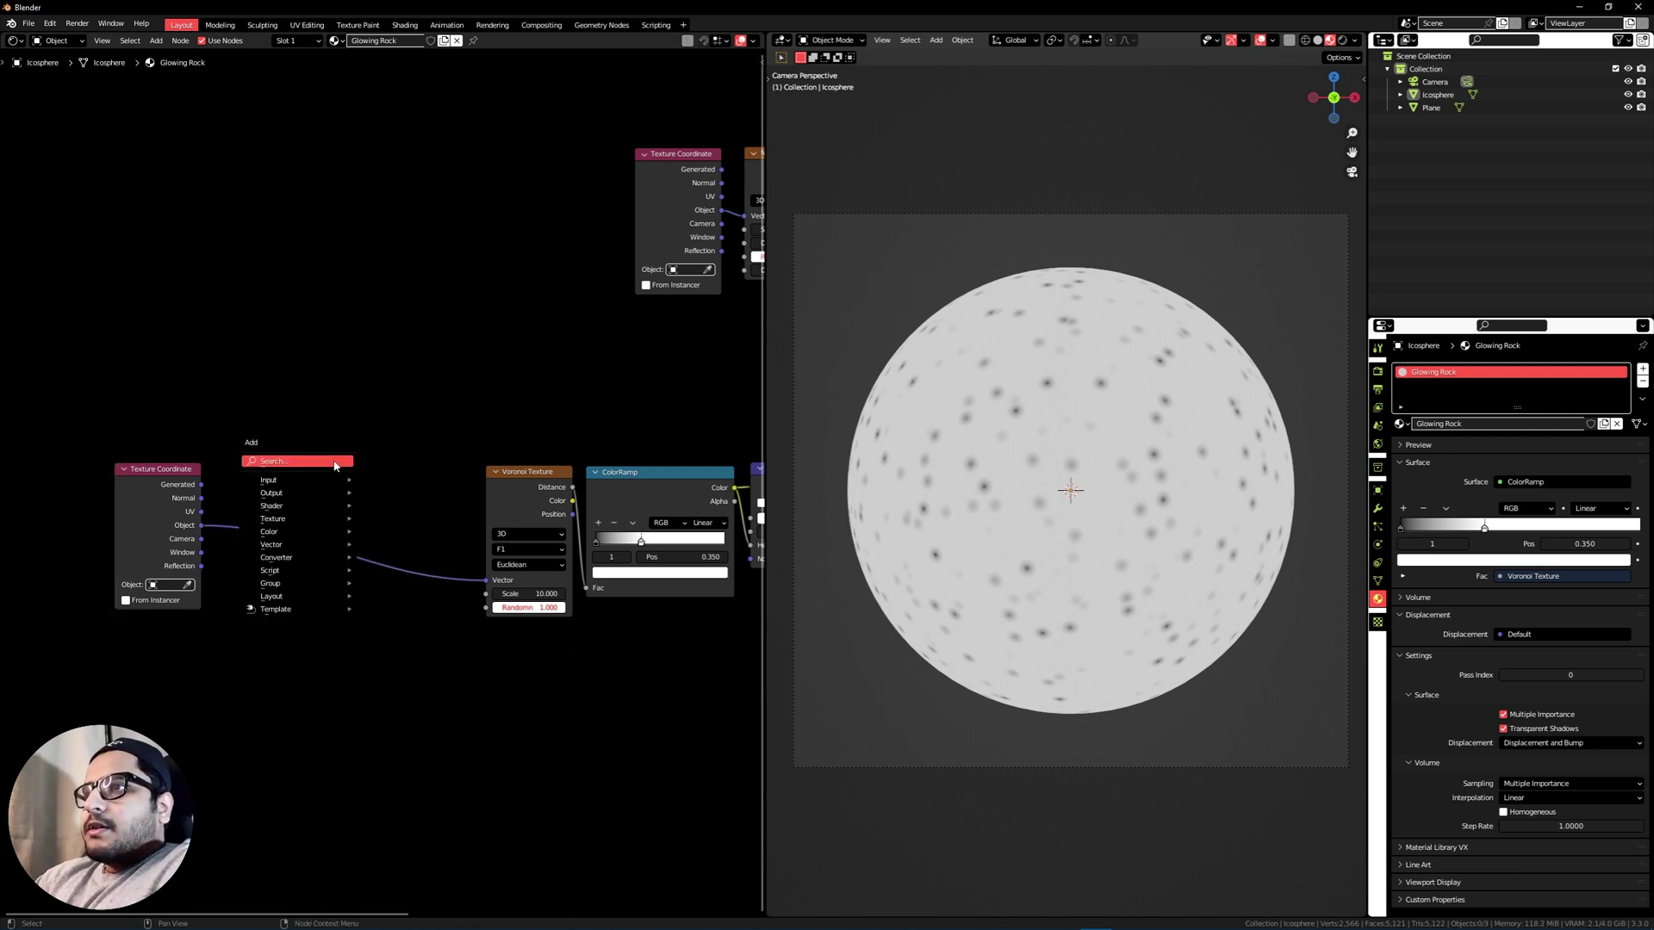
click(337, 466)
text(white)
key(Return)
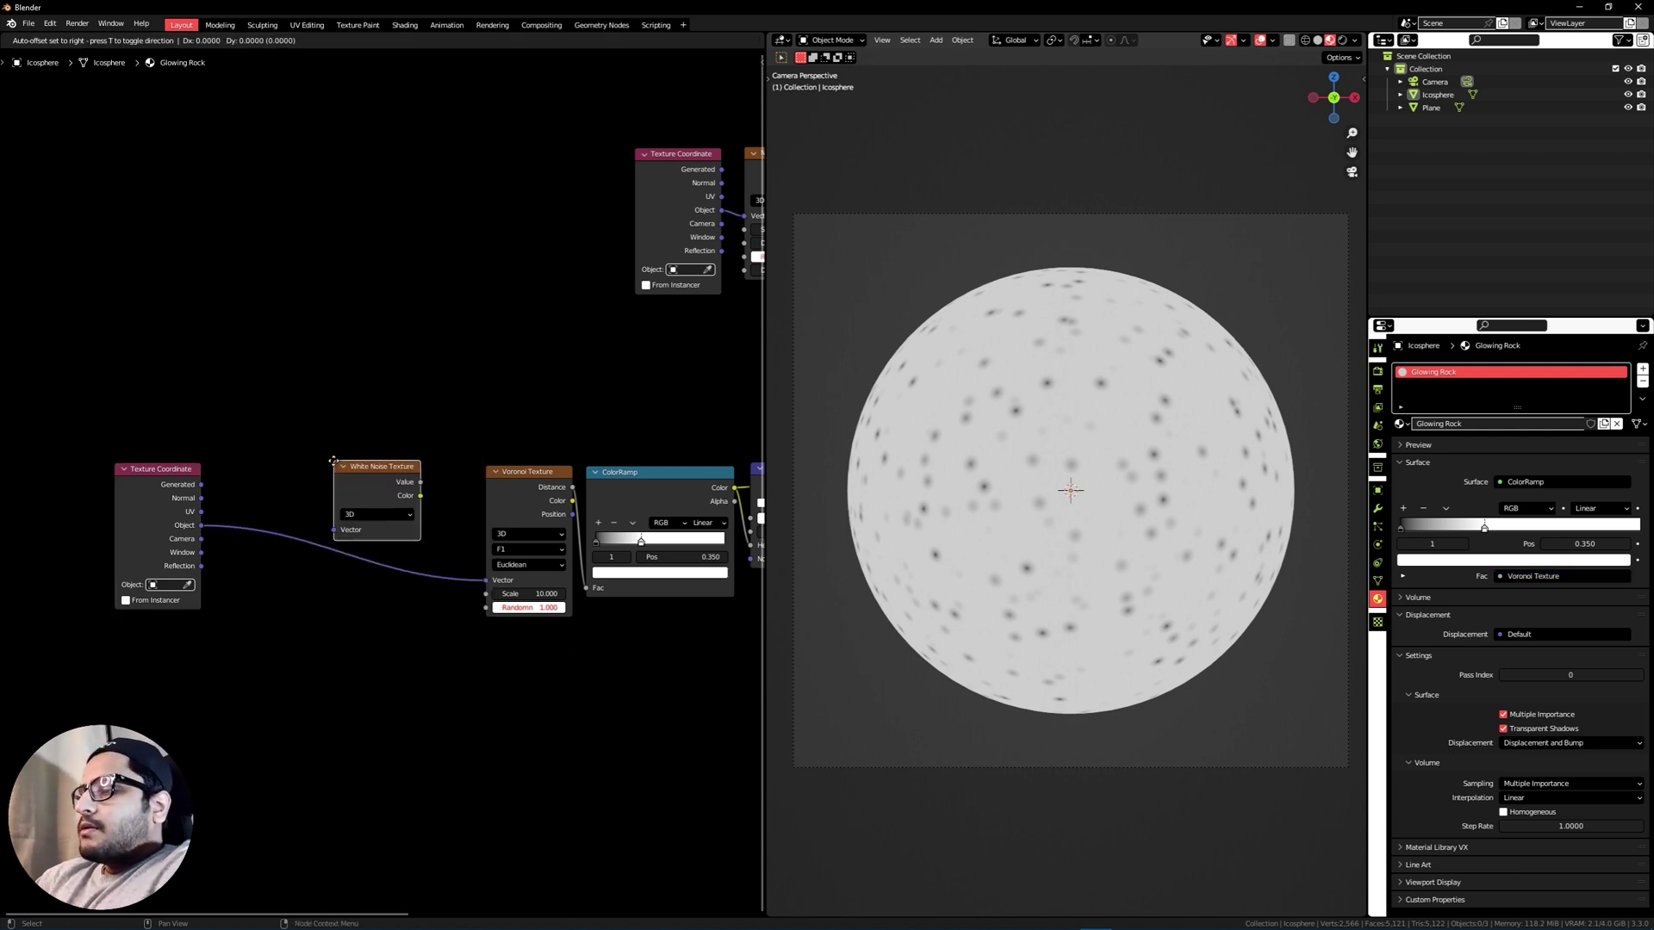
click(279, 412)
key(Delete)
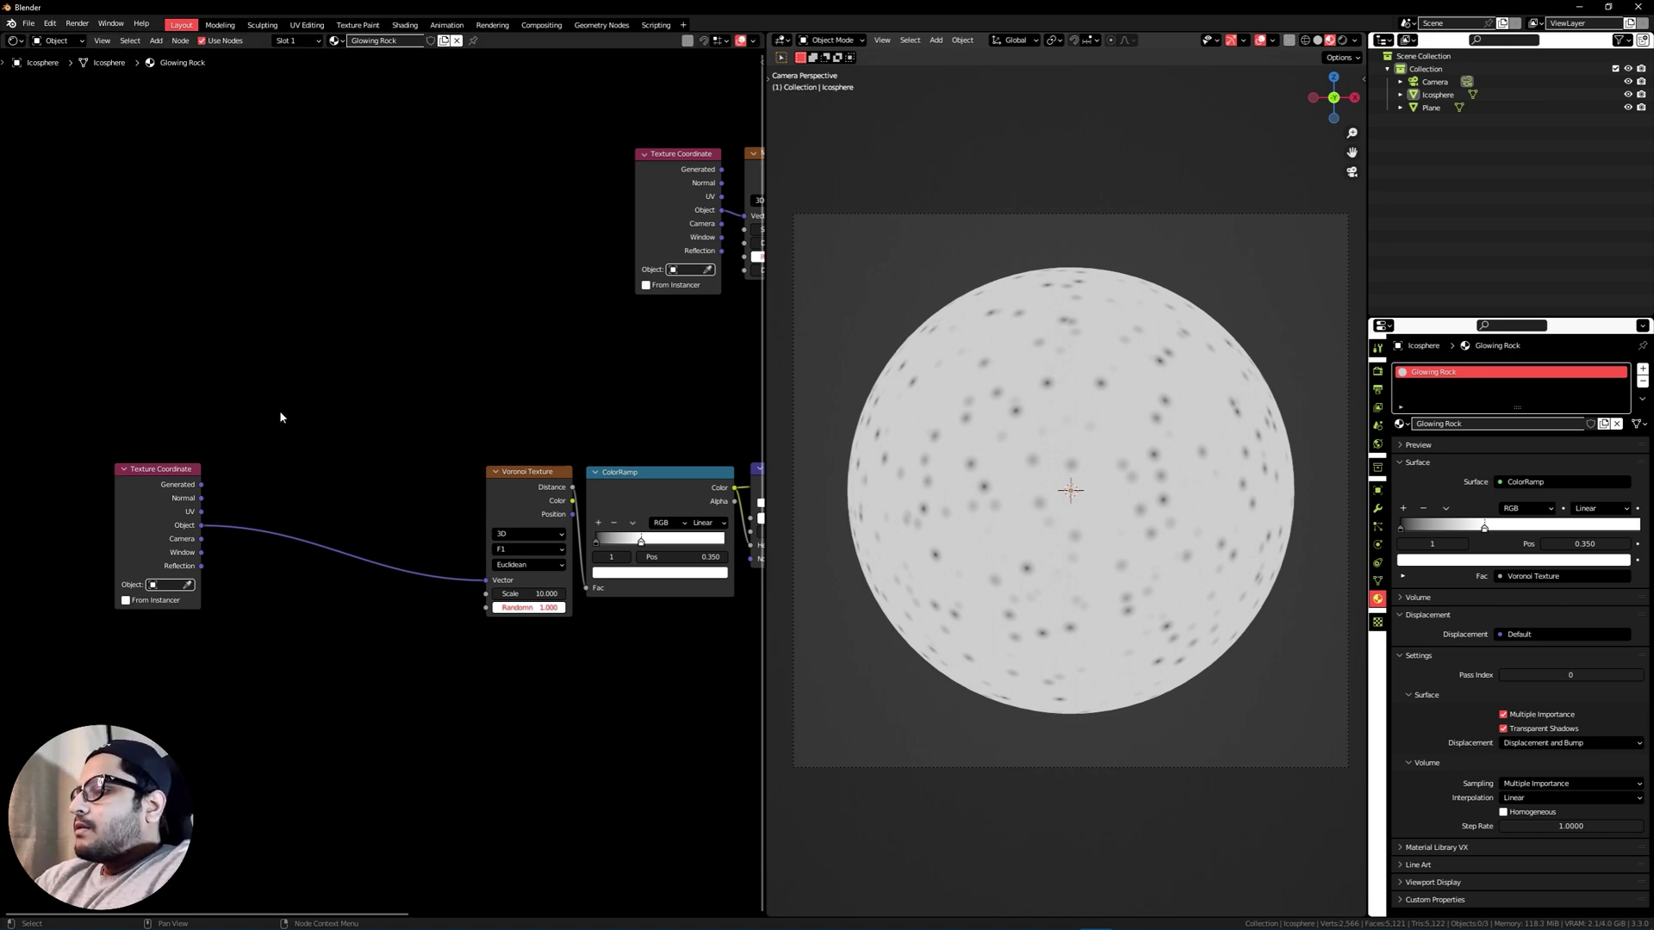
Add a Noise Texture driven by the duplicated Object coordinates, and insert a MixRGB node on the link into the Voronoi's Vector.
key(shift+a)
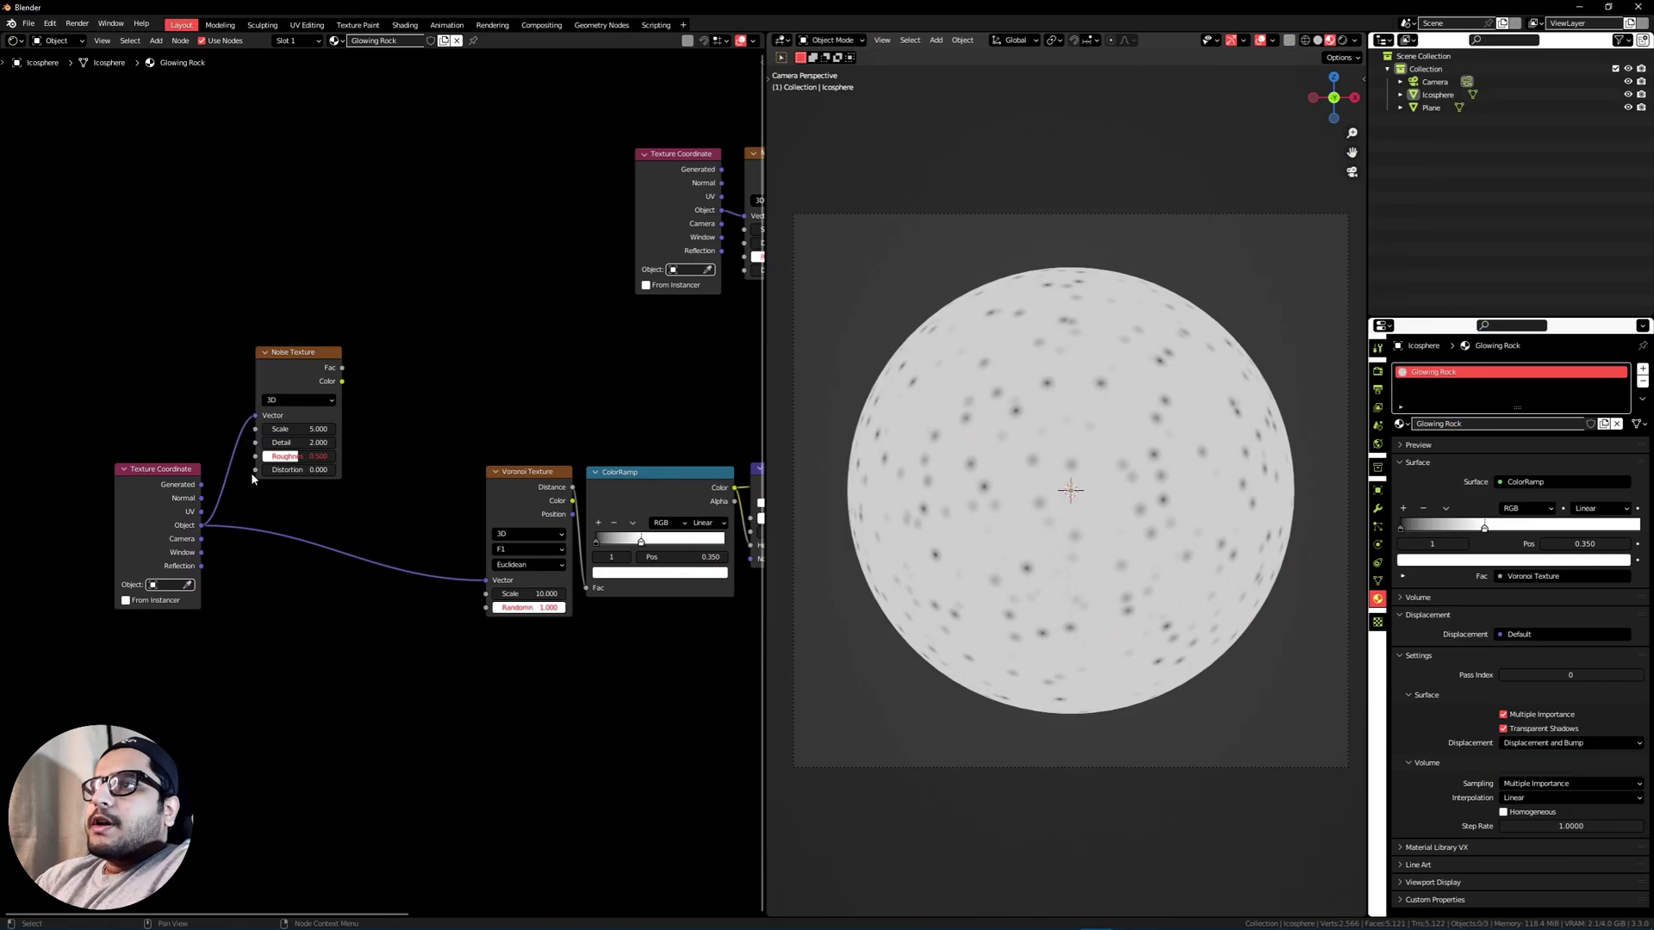
key(shift+a)
click(313, 656)
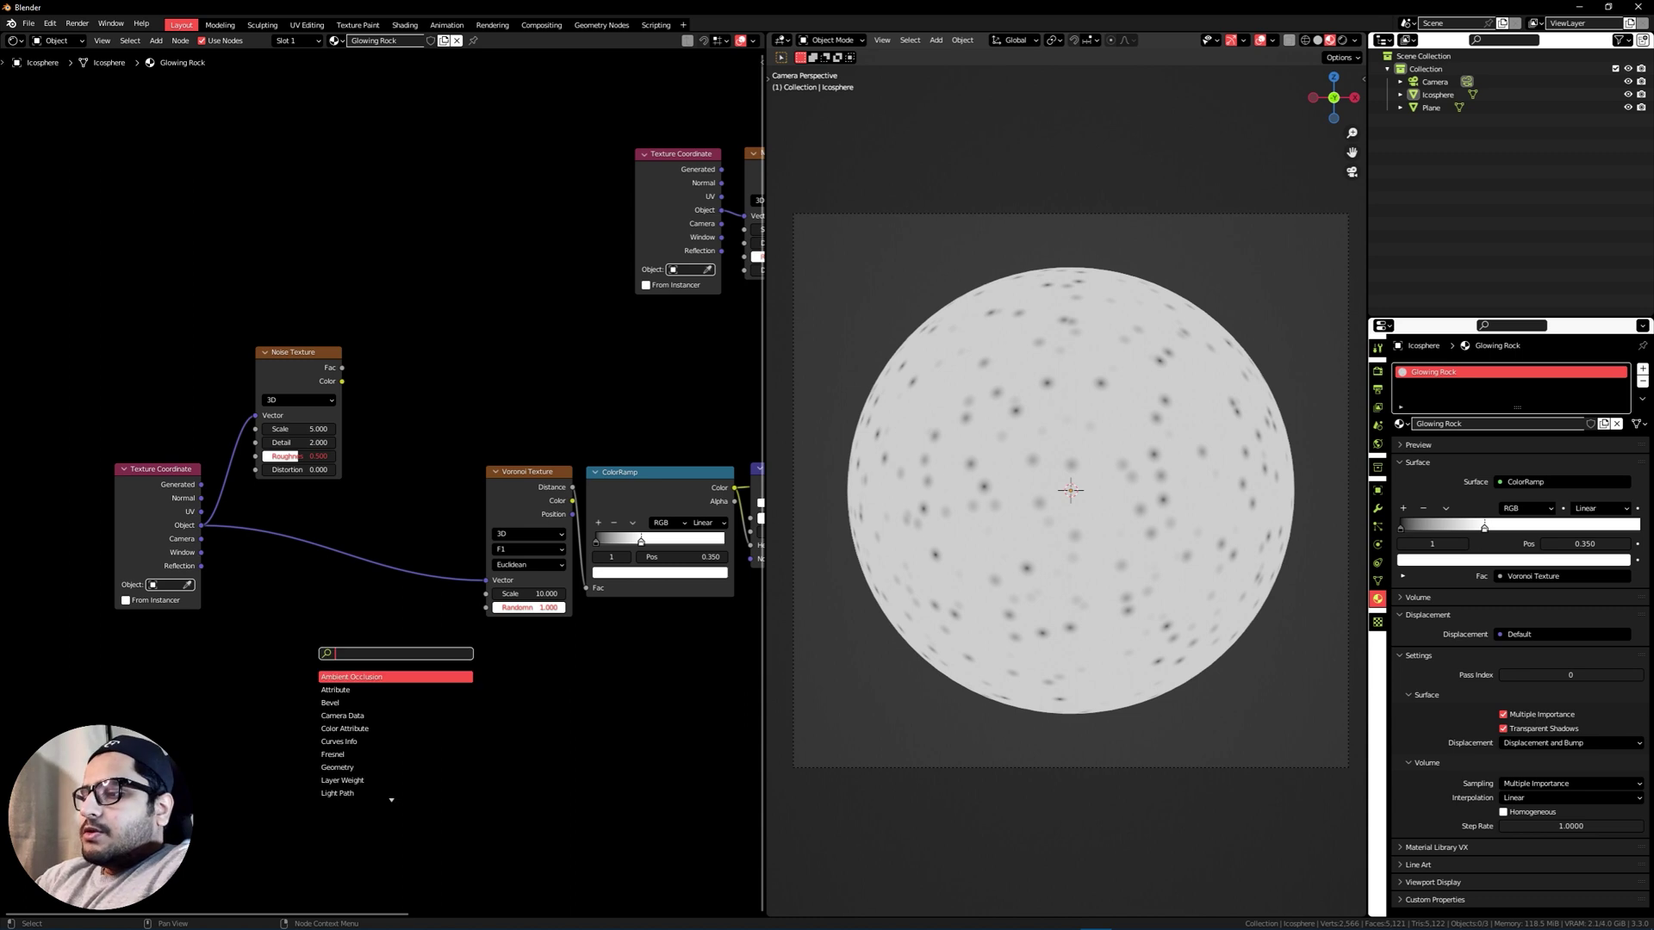
text(mix)
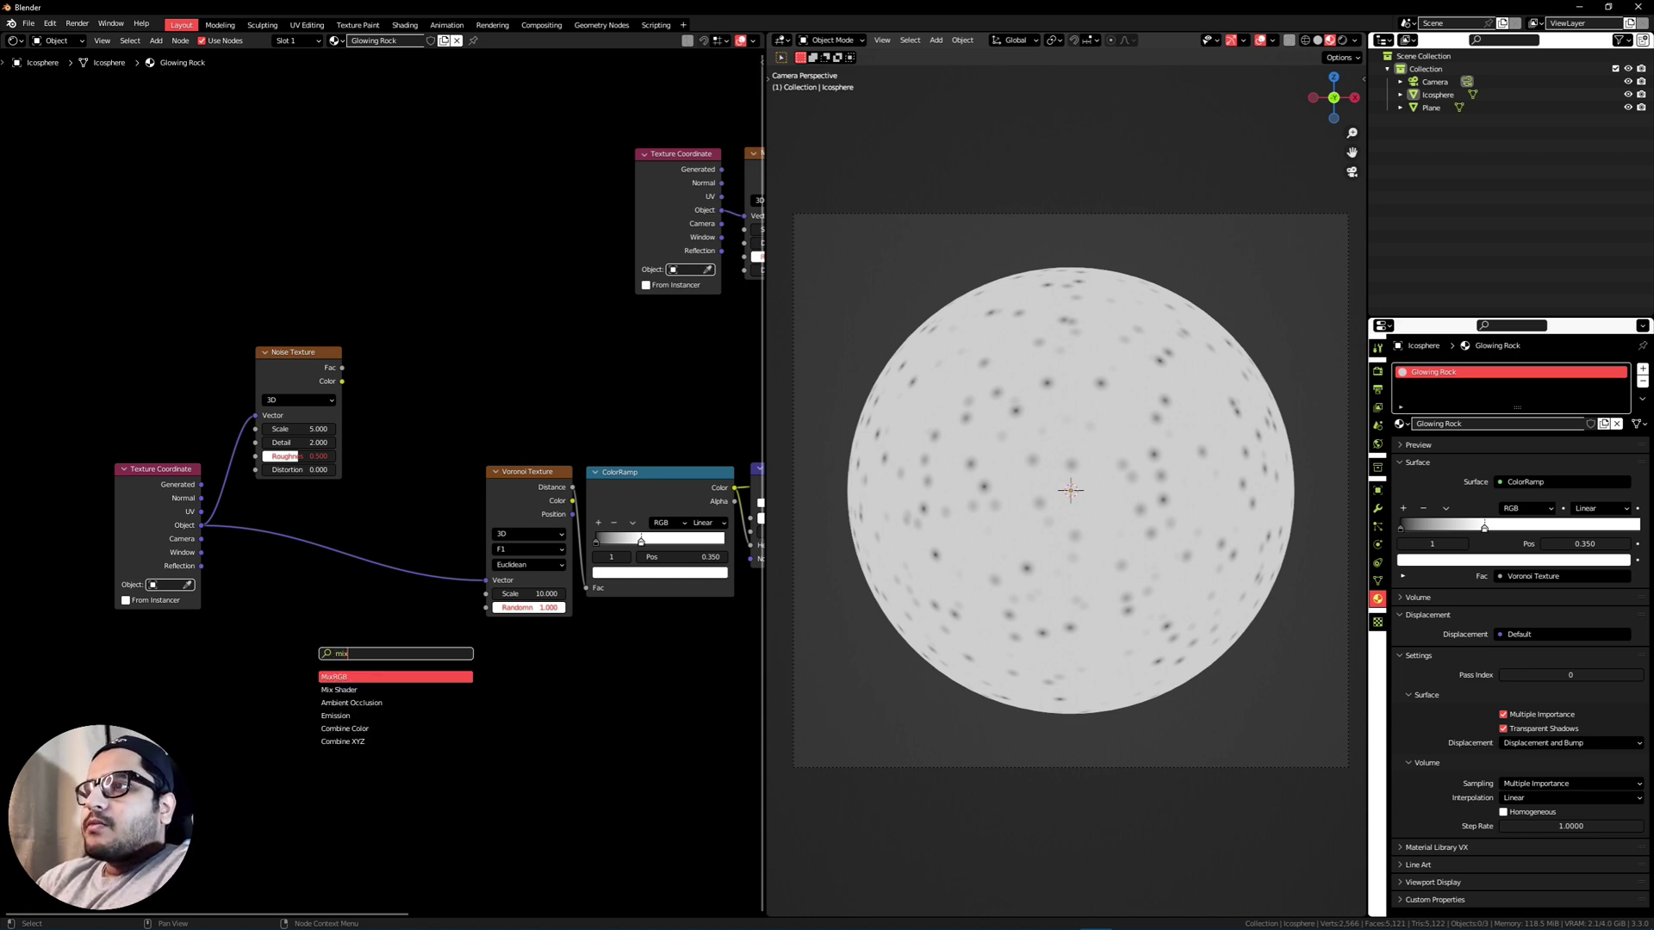
key(Return)
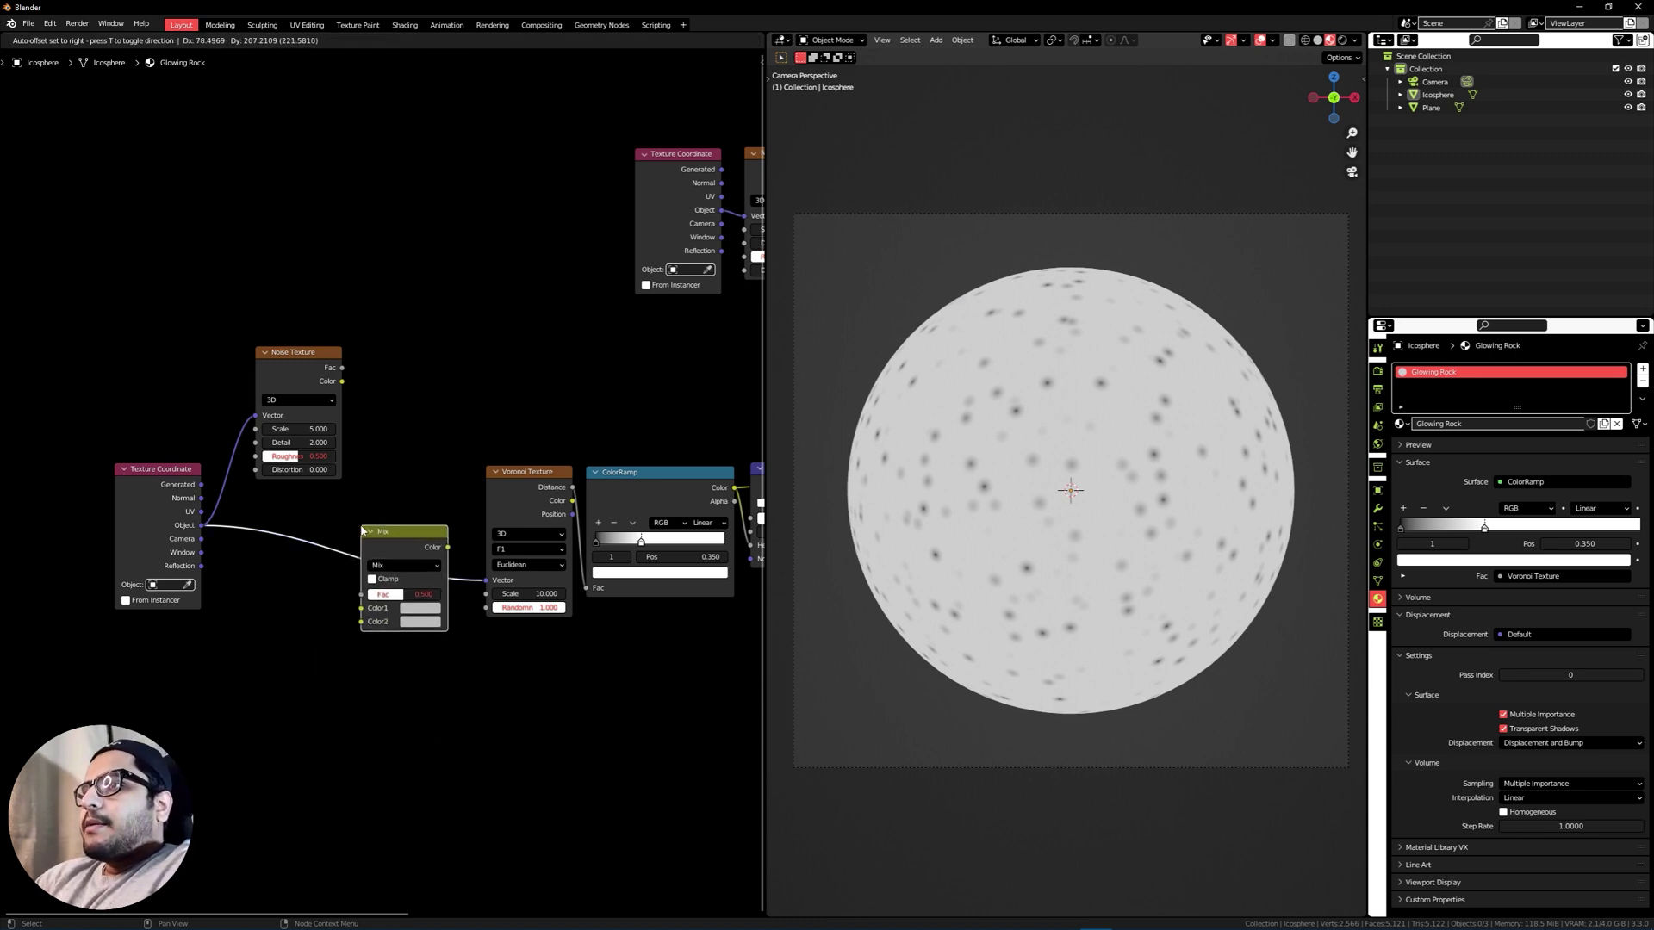
click(351, 530)
drag(415, 534, 438, 519)
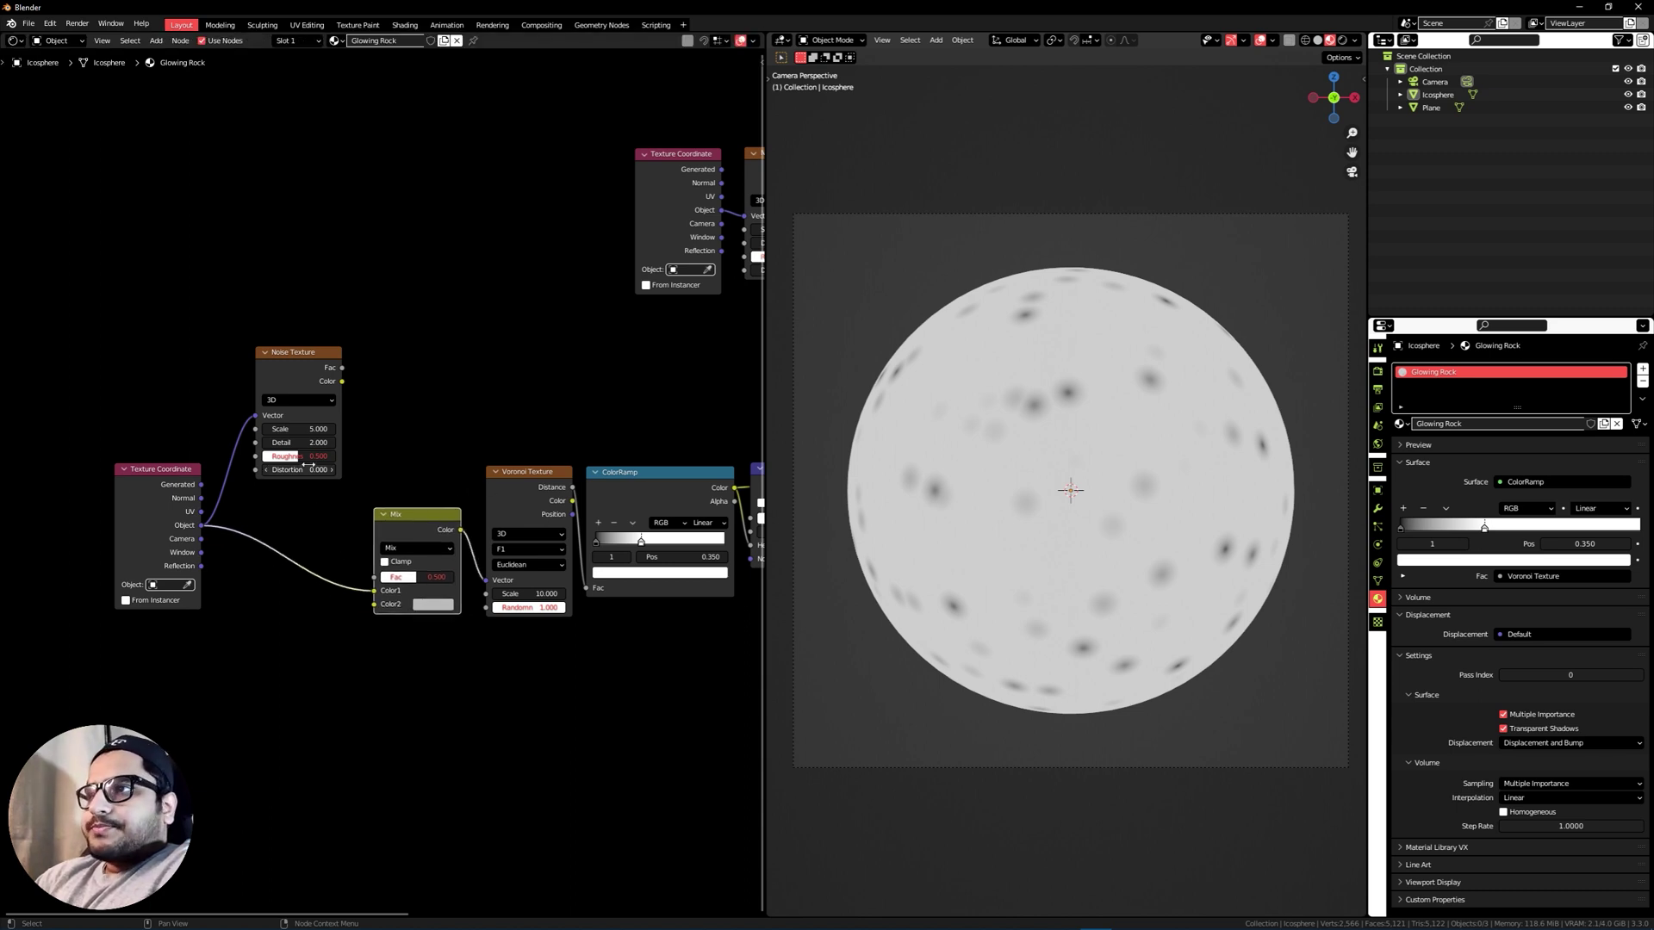
Link the new Noise Texture's Color to the Mix node's Color2 and set the mix Fac to 0.95.
drag(302, 371, 286, 375)
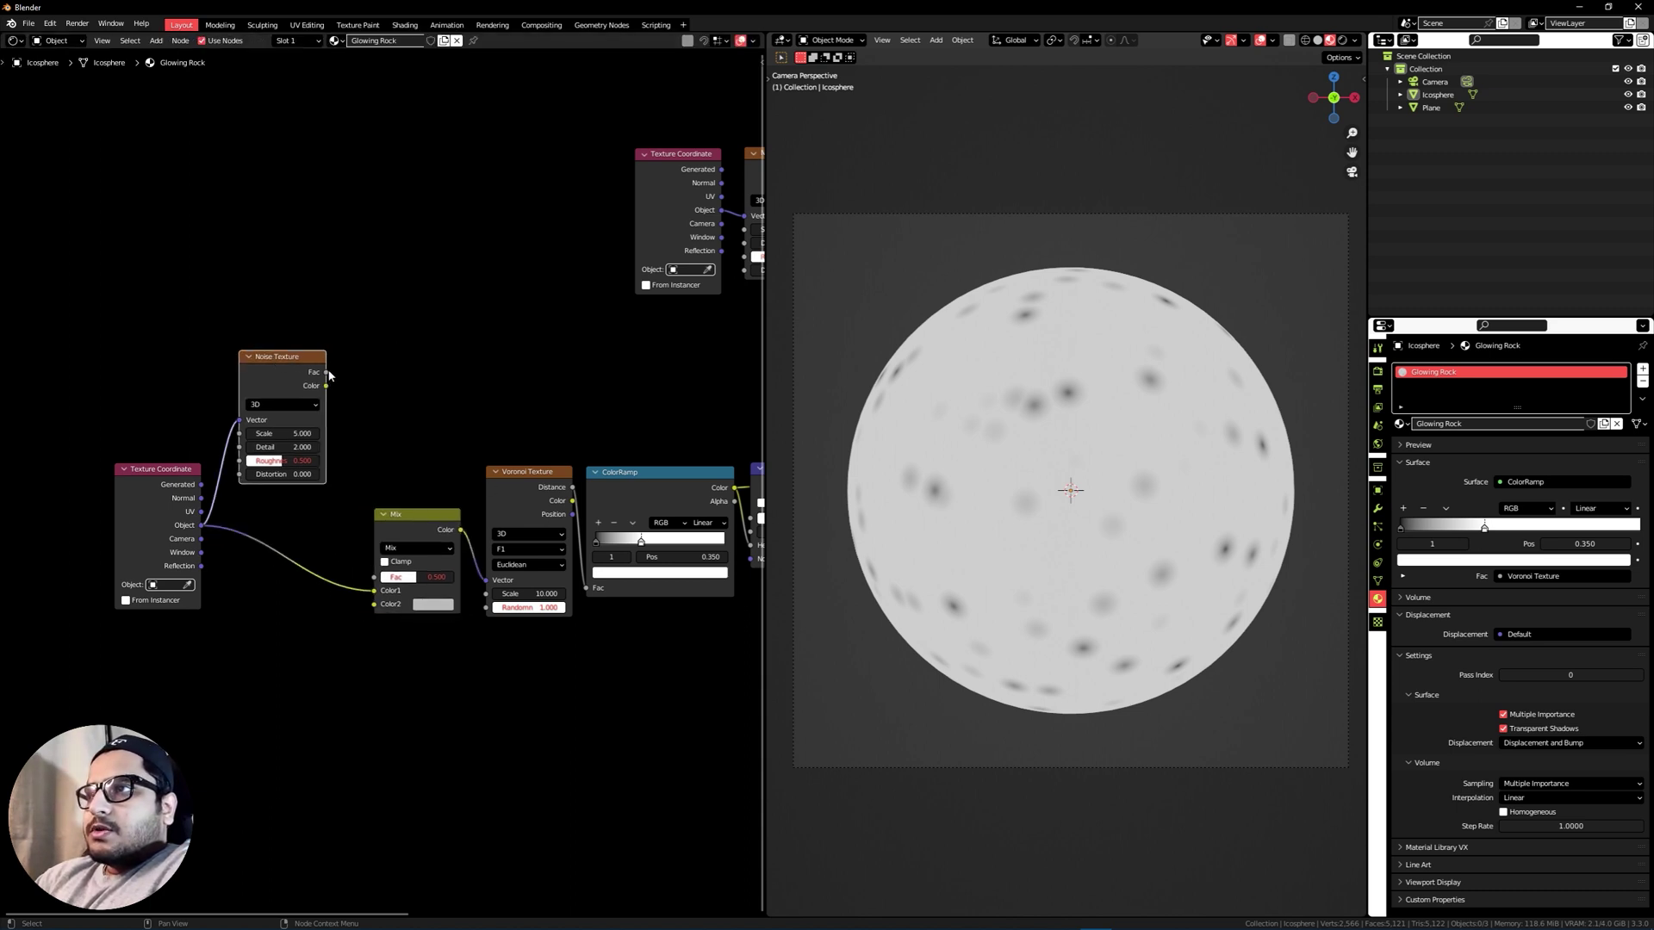
mouse_move(326, 386)
mouse_down()
mouse_move(374, 604)
mouse_move(450, 578)
mouse_up()
click(428, 548)
scroll(461, 636, up, 2)
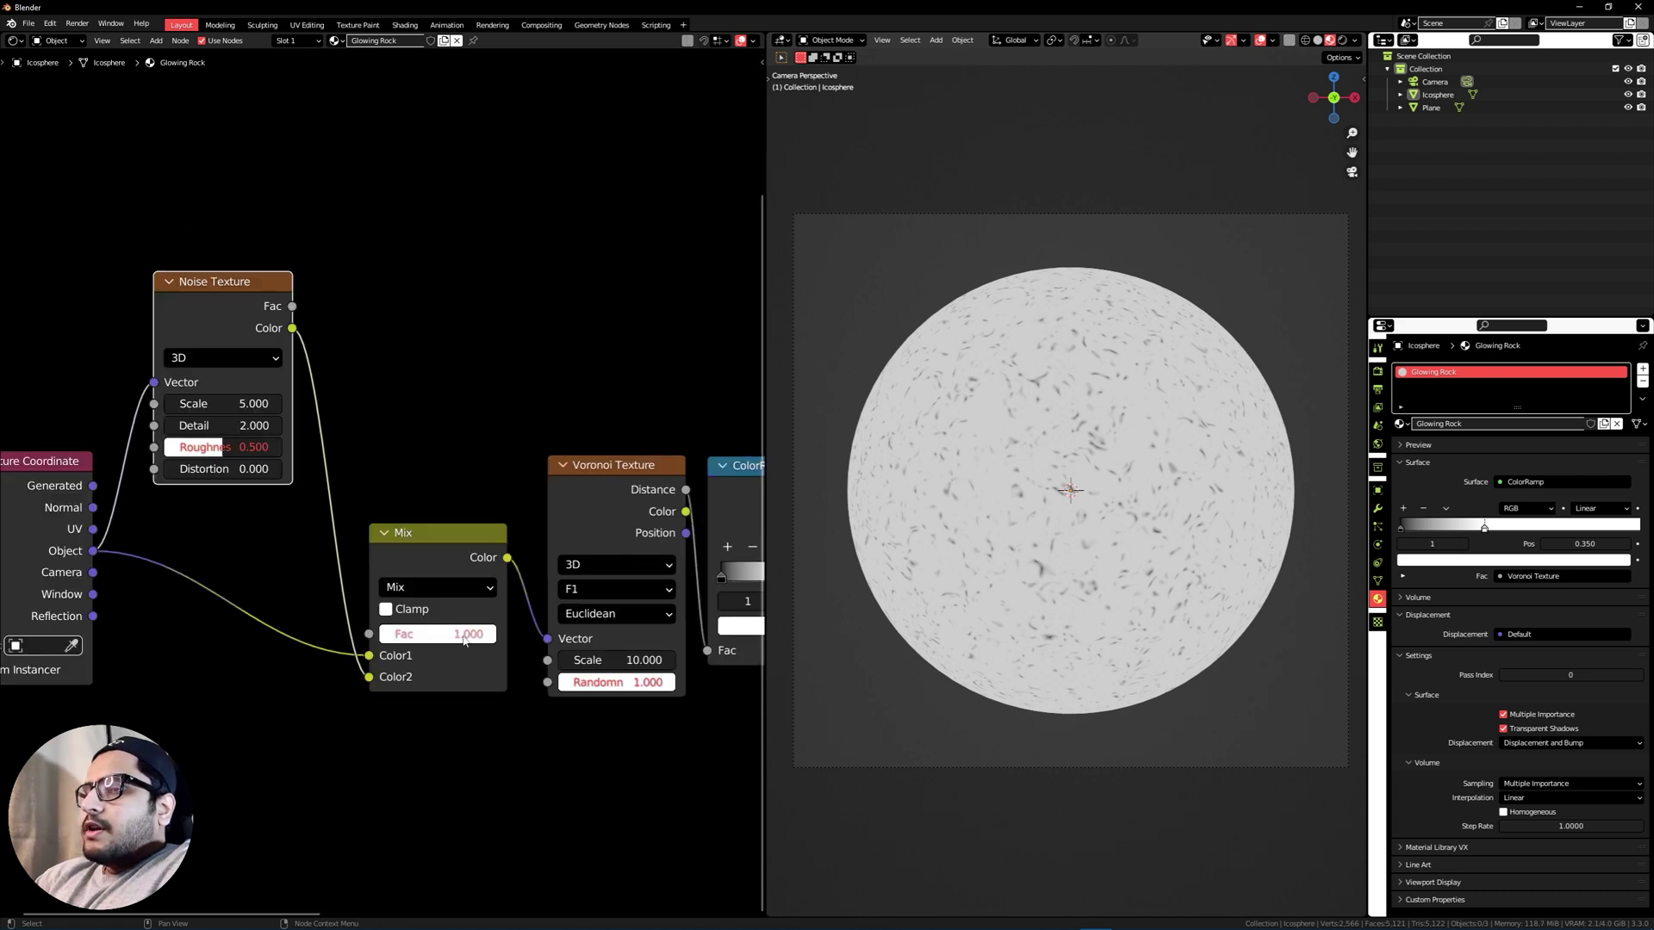
click(465, 635)
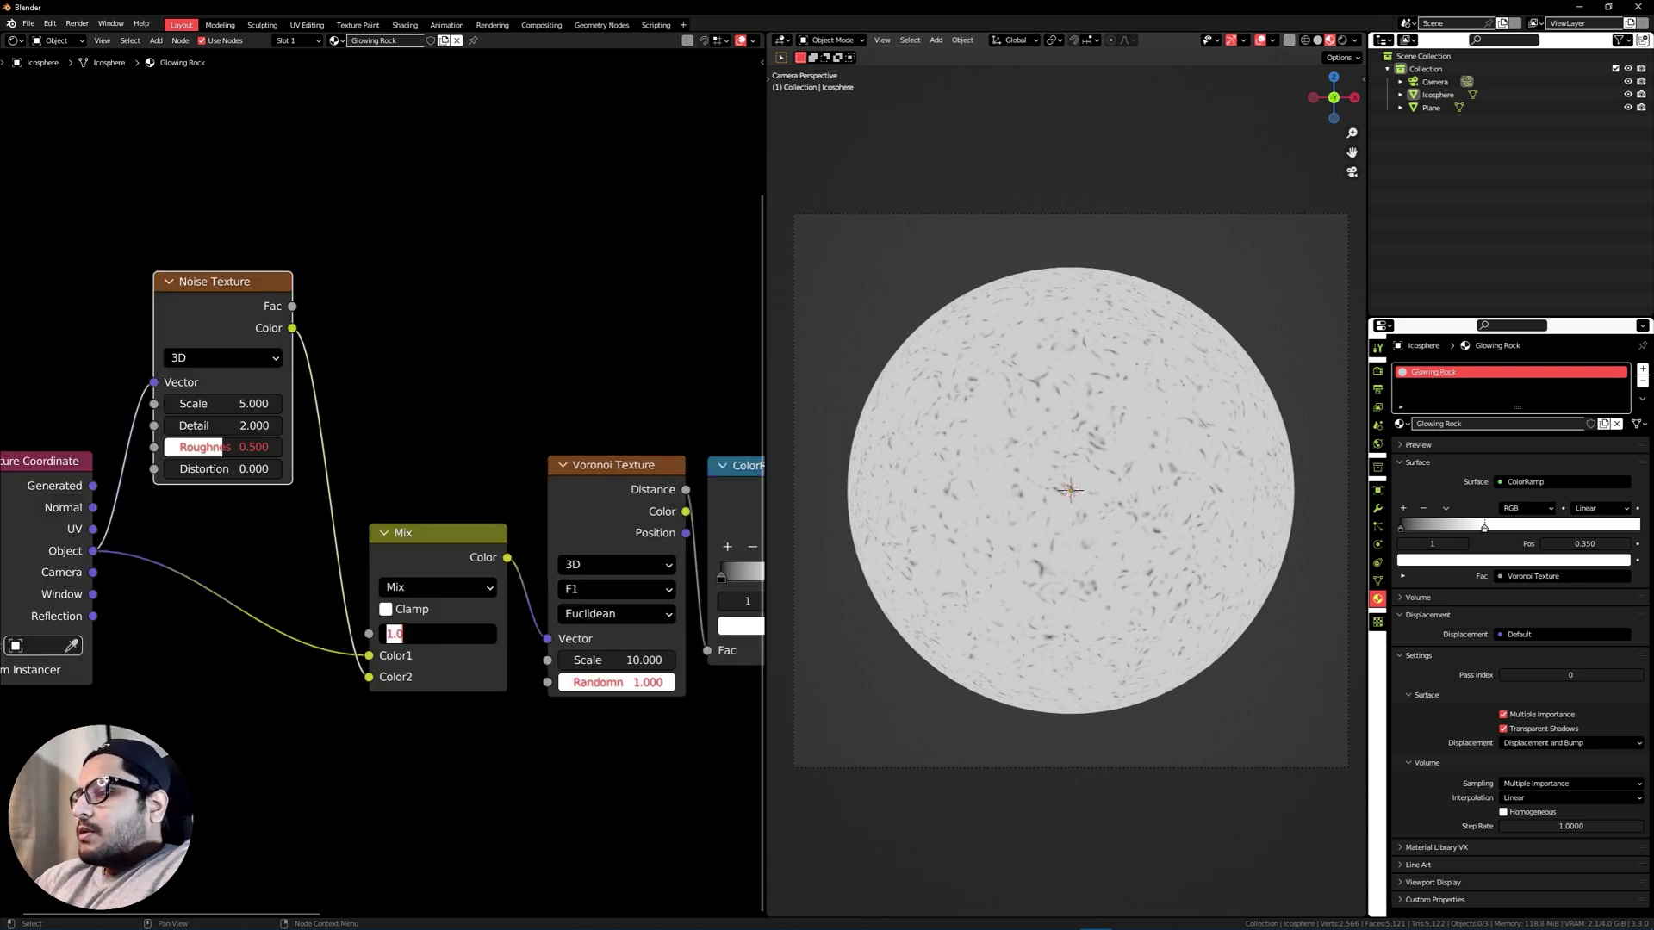
text(.95)
key(Return)
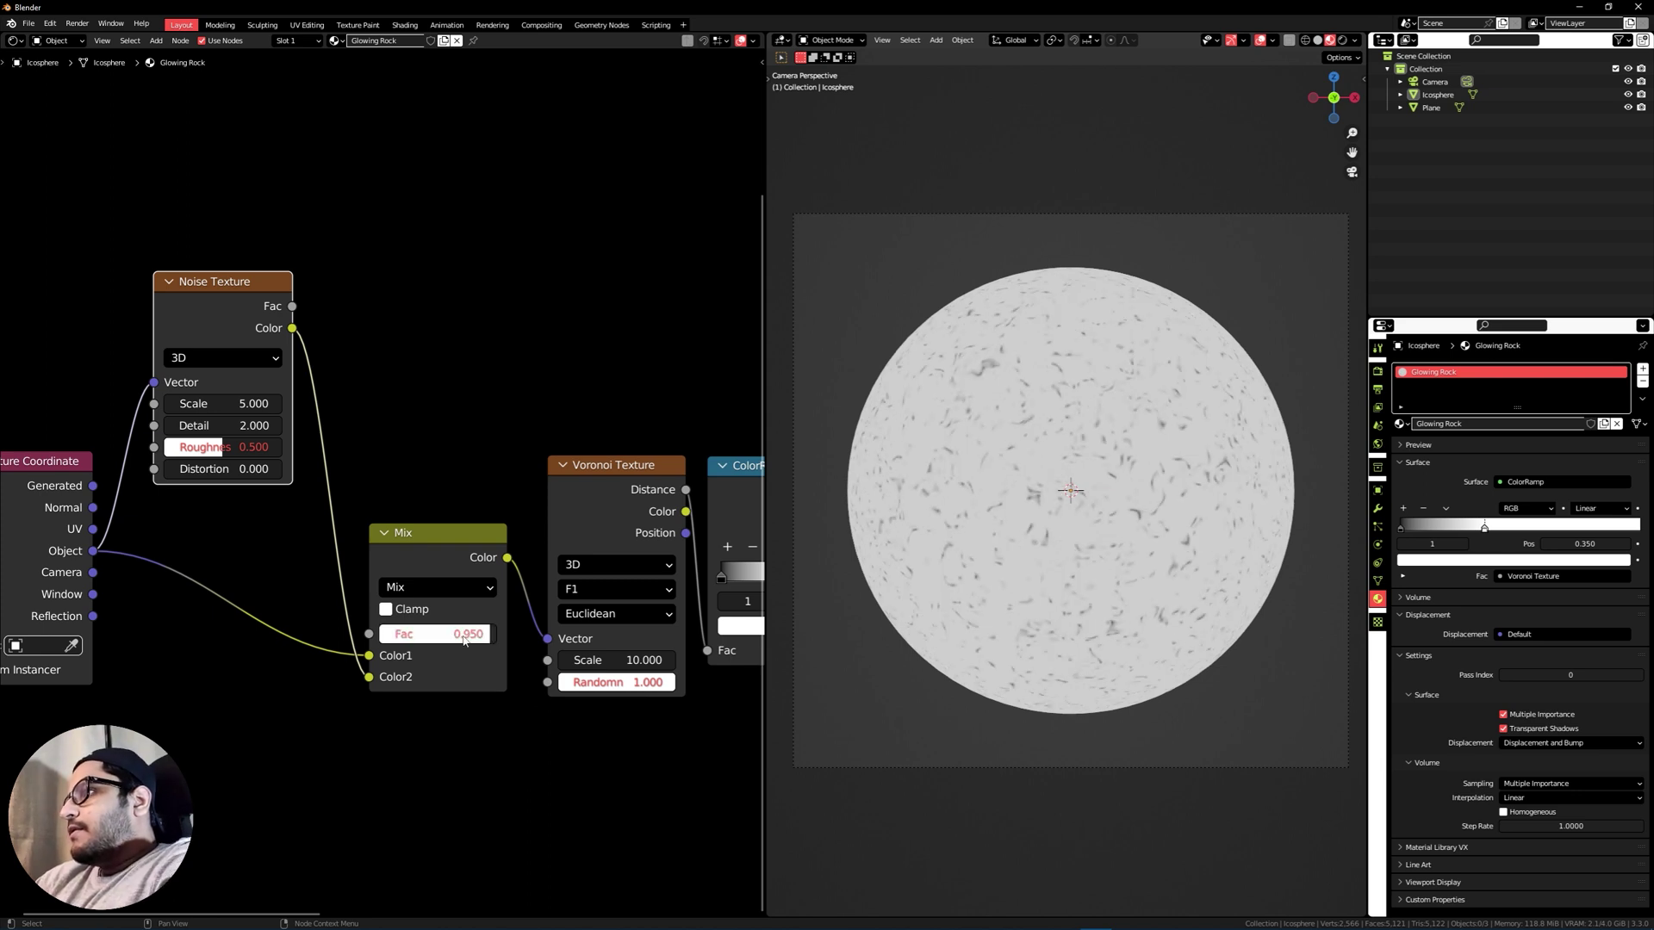
Set the new Noise Texture's scale to 10, detail to 16 and distortion to 0.2.
scroll(383, 482, up, 2)
click(173, 383)
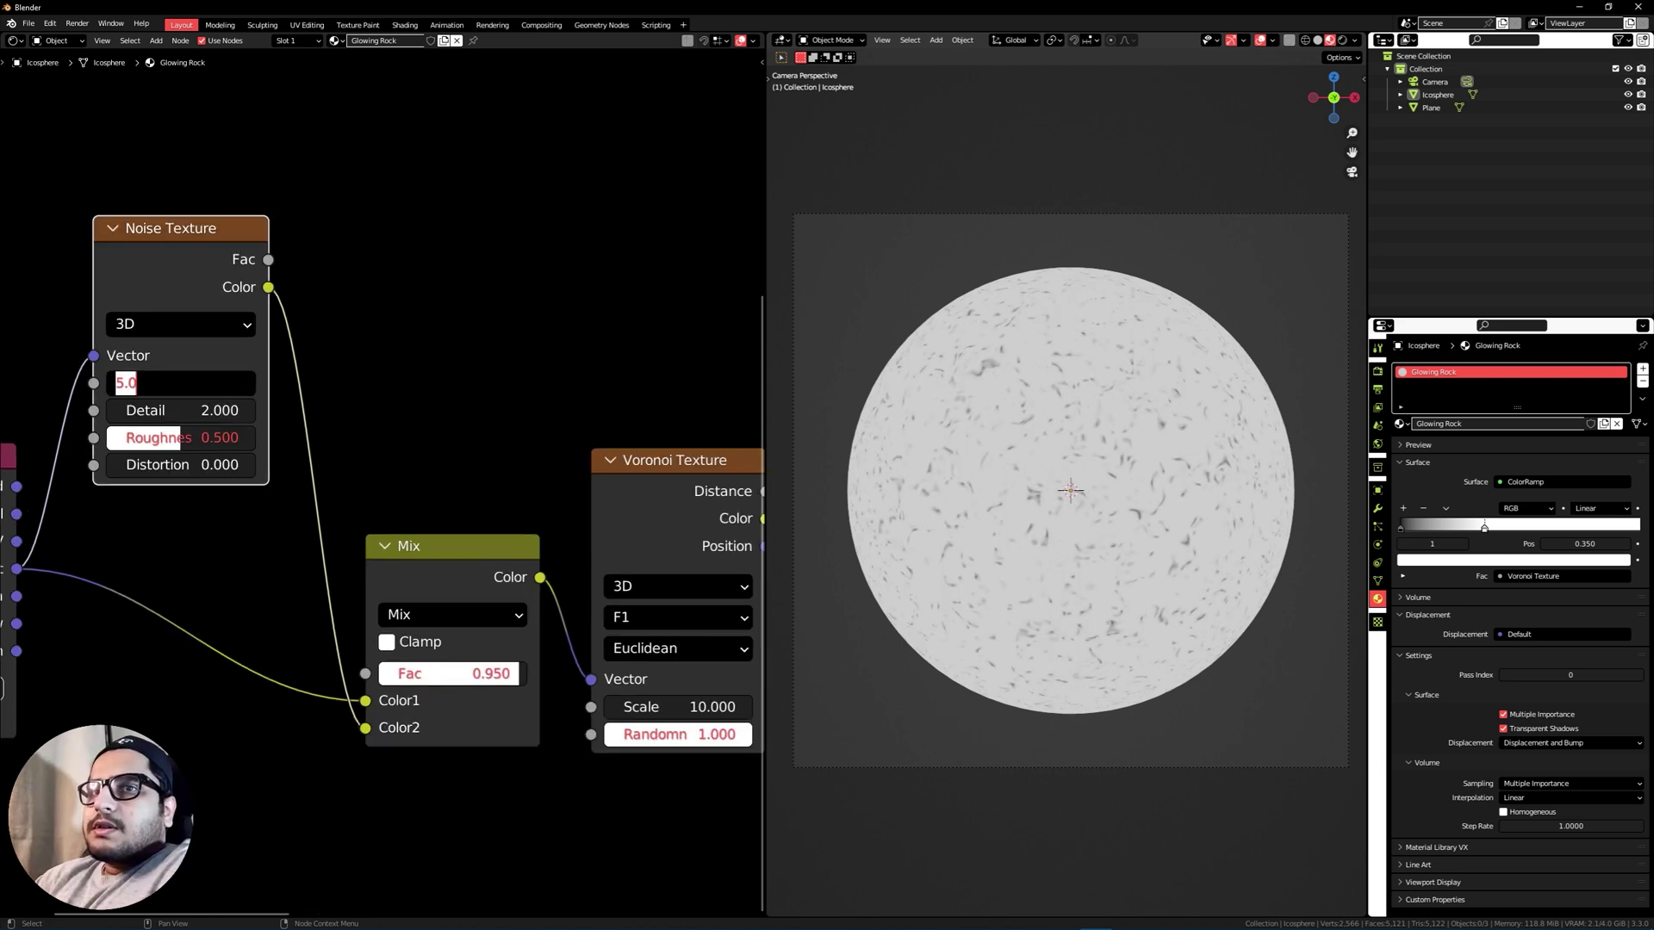
text(10)
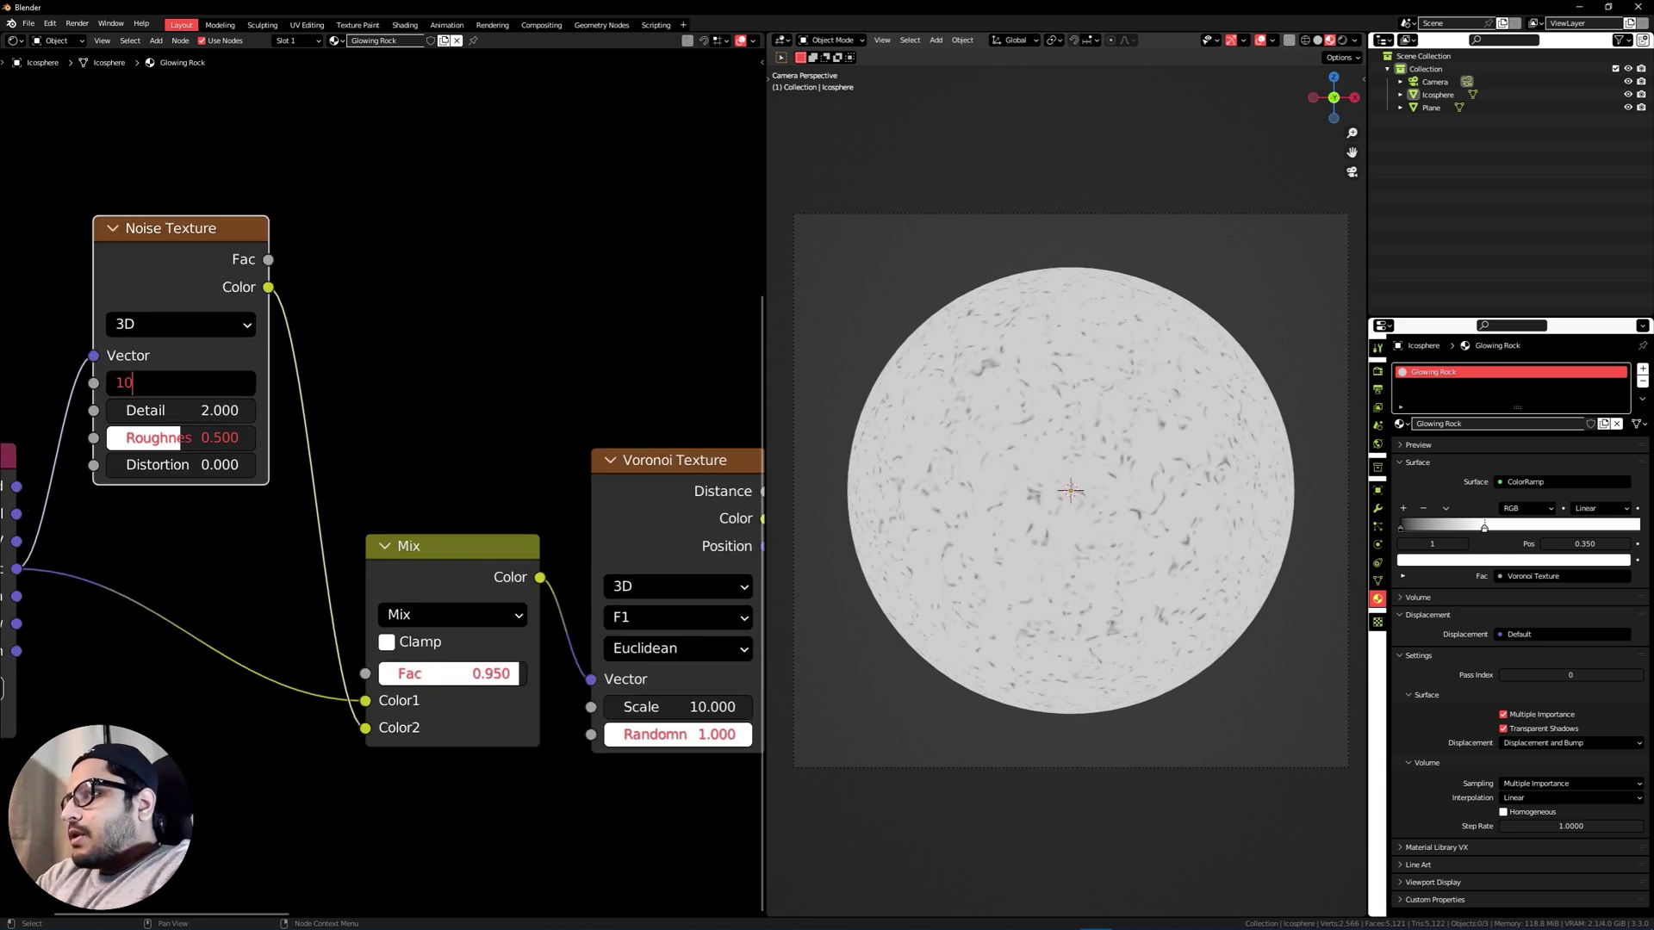
key(Return)
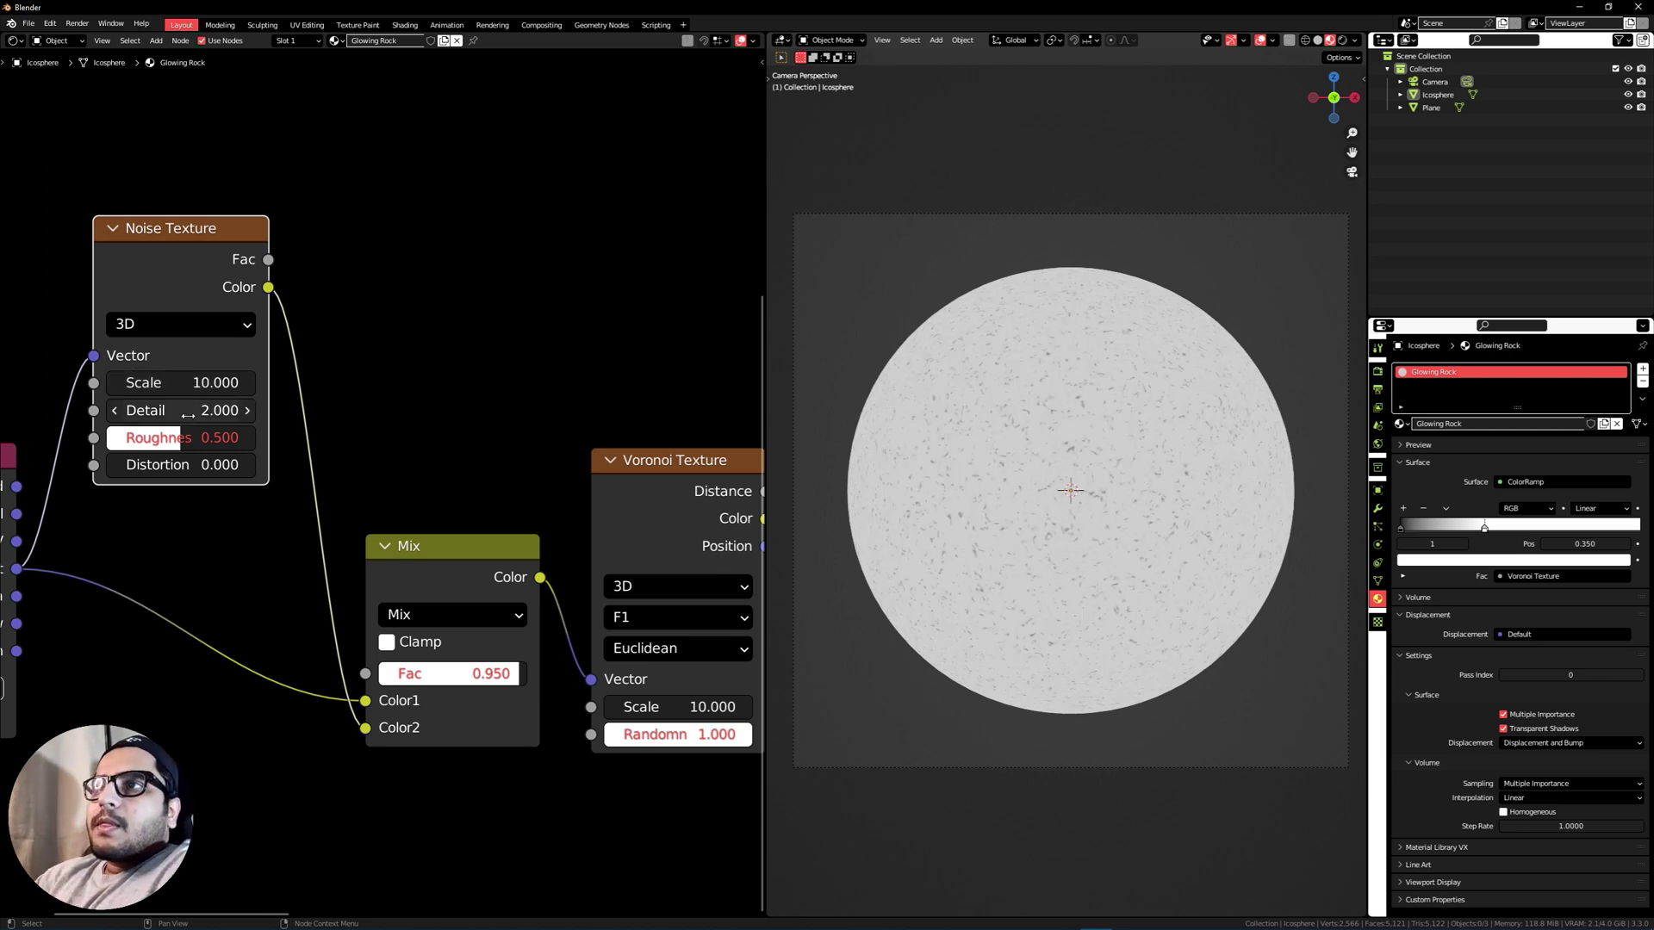
click(181, 410)
text(16)
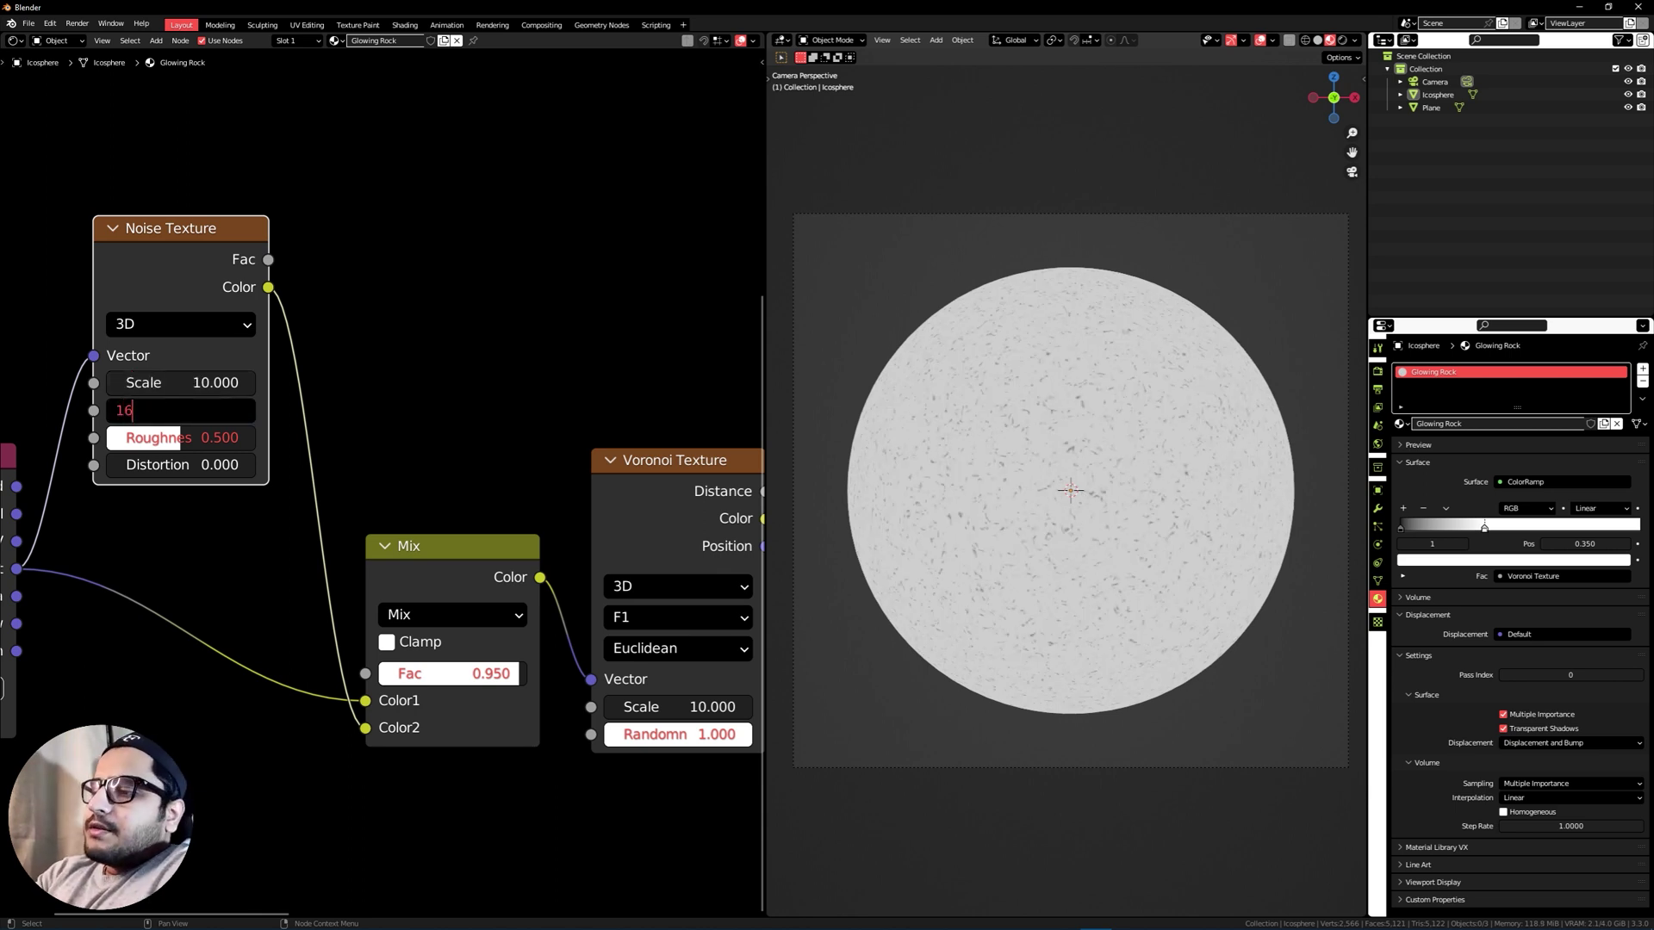
key(Return)
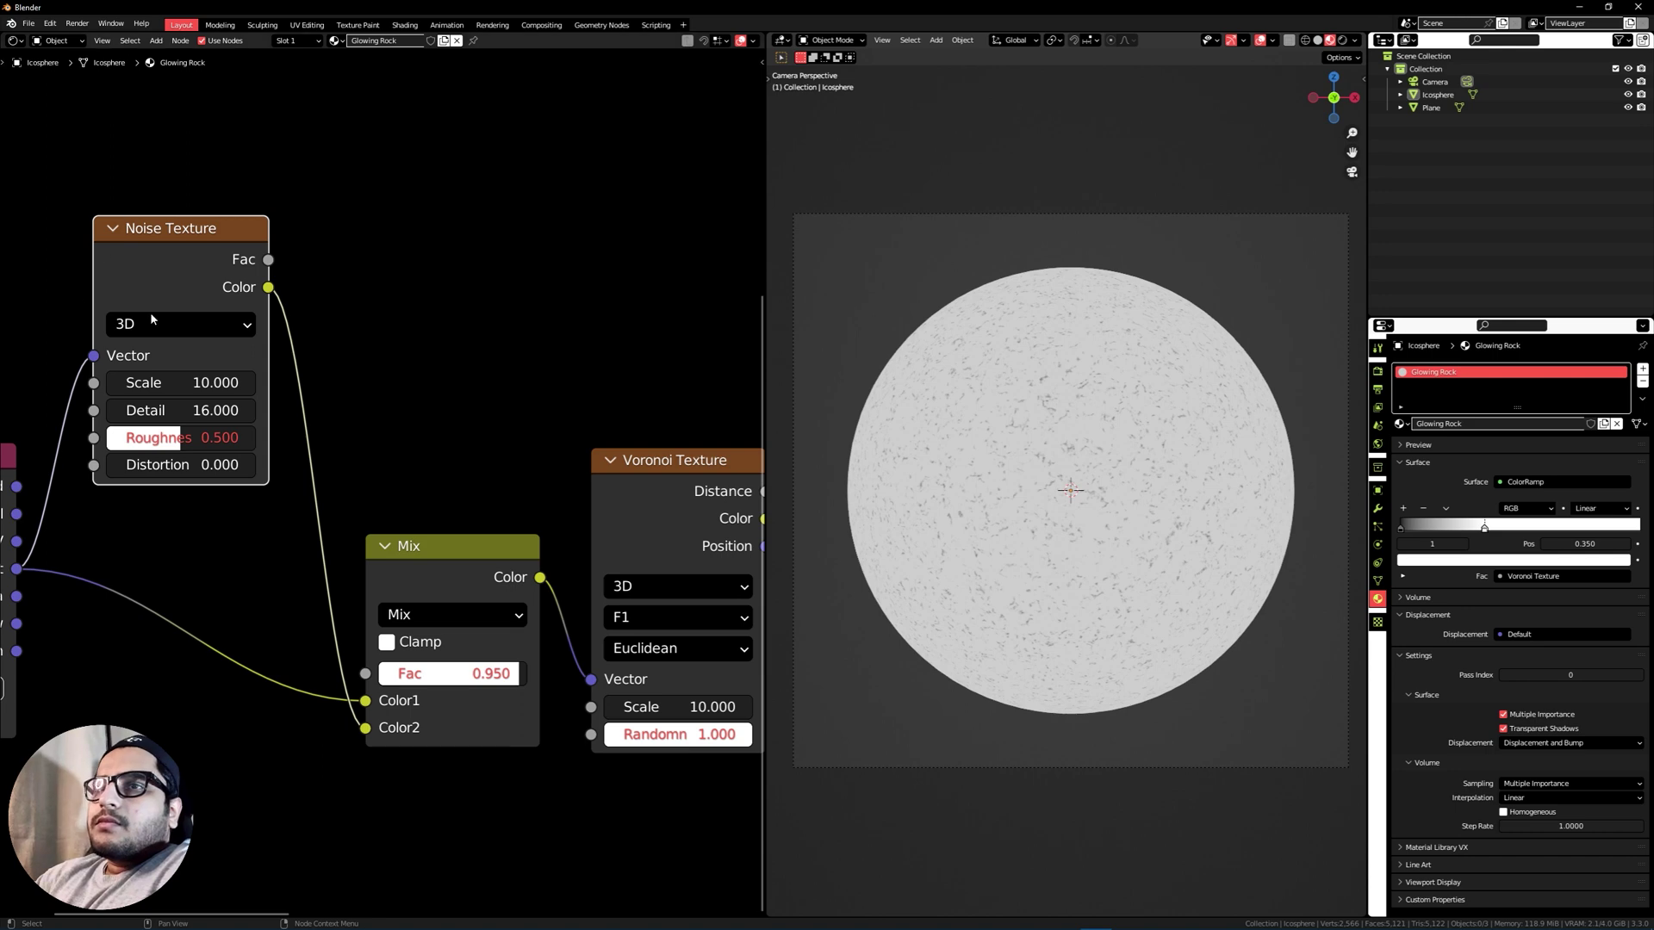
click(251, 465)
click(251, 465)
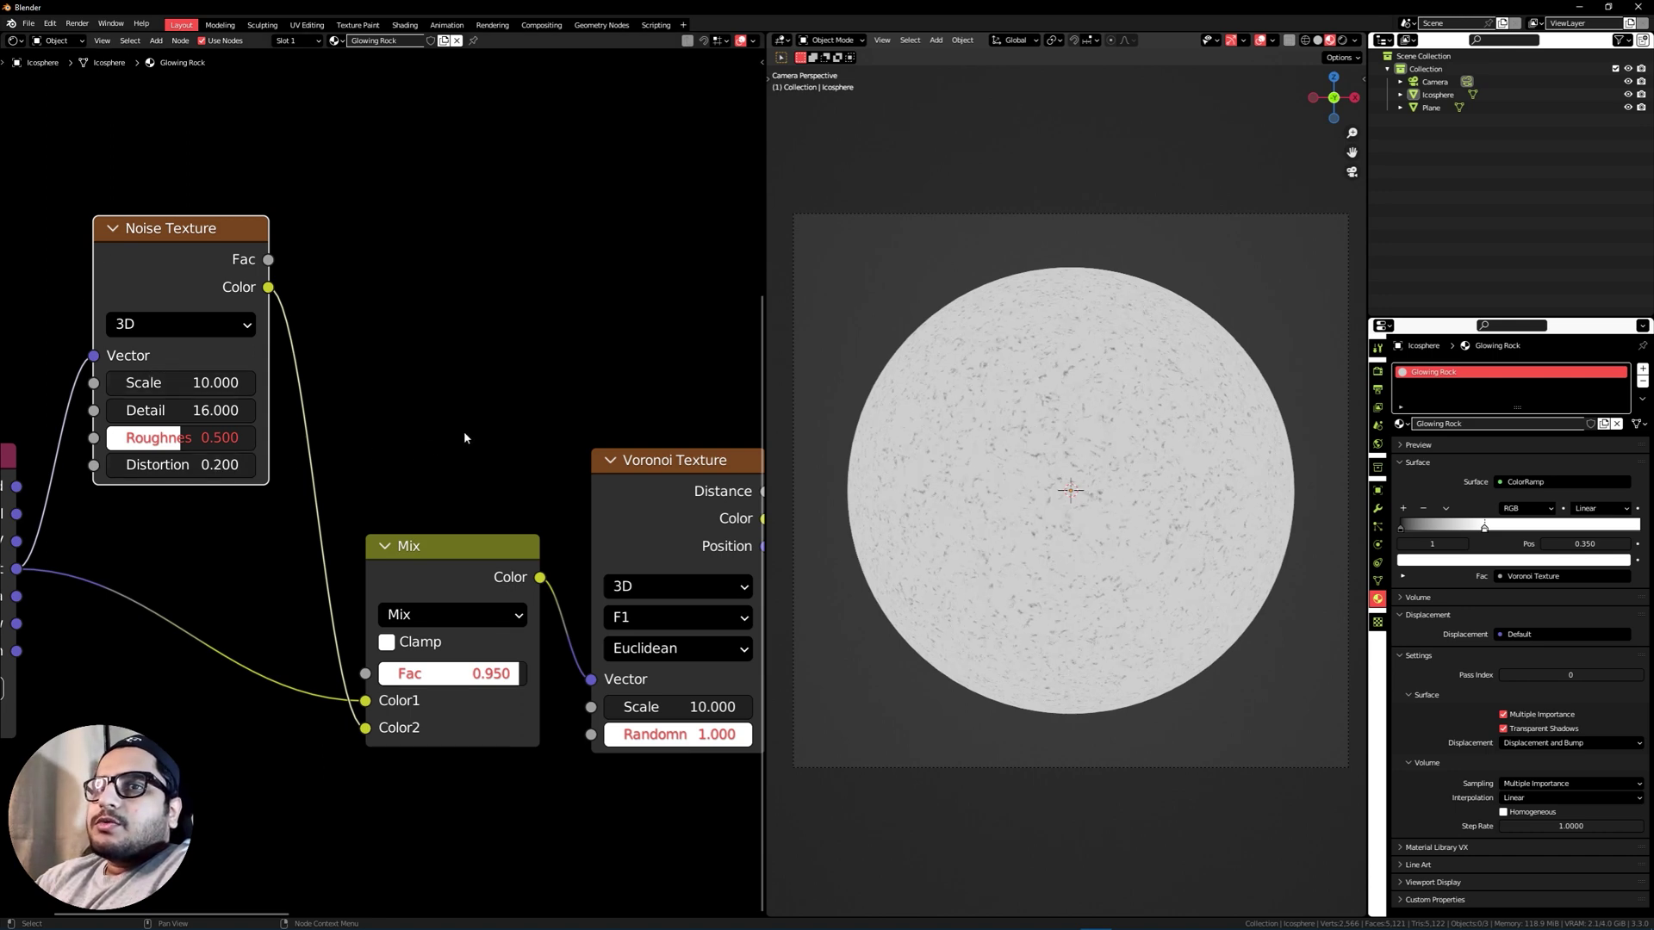
Tidy the node layout by moving the Voronoi branch upward and shifting the final Bump node closer to it.
key(Home)
drag(92, 414, 529, 618)
key(g)
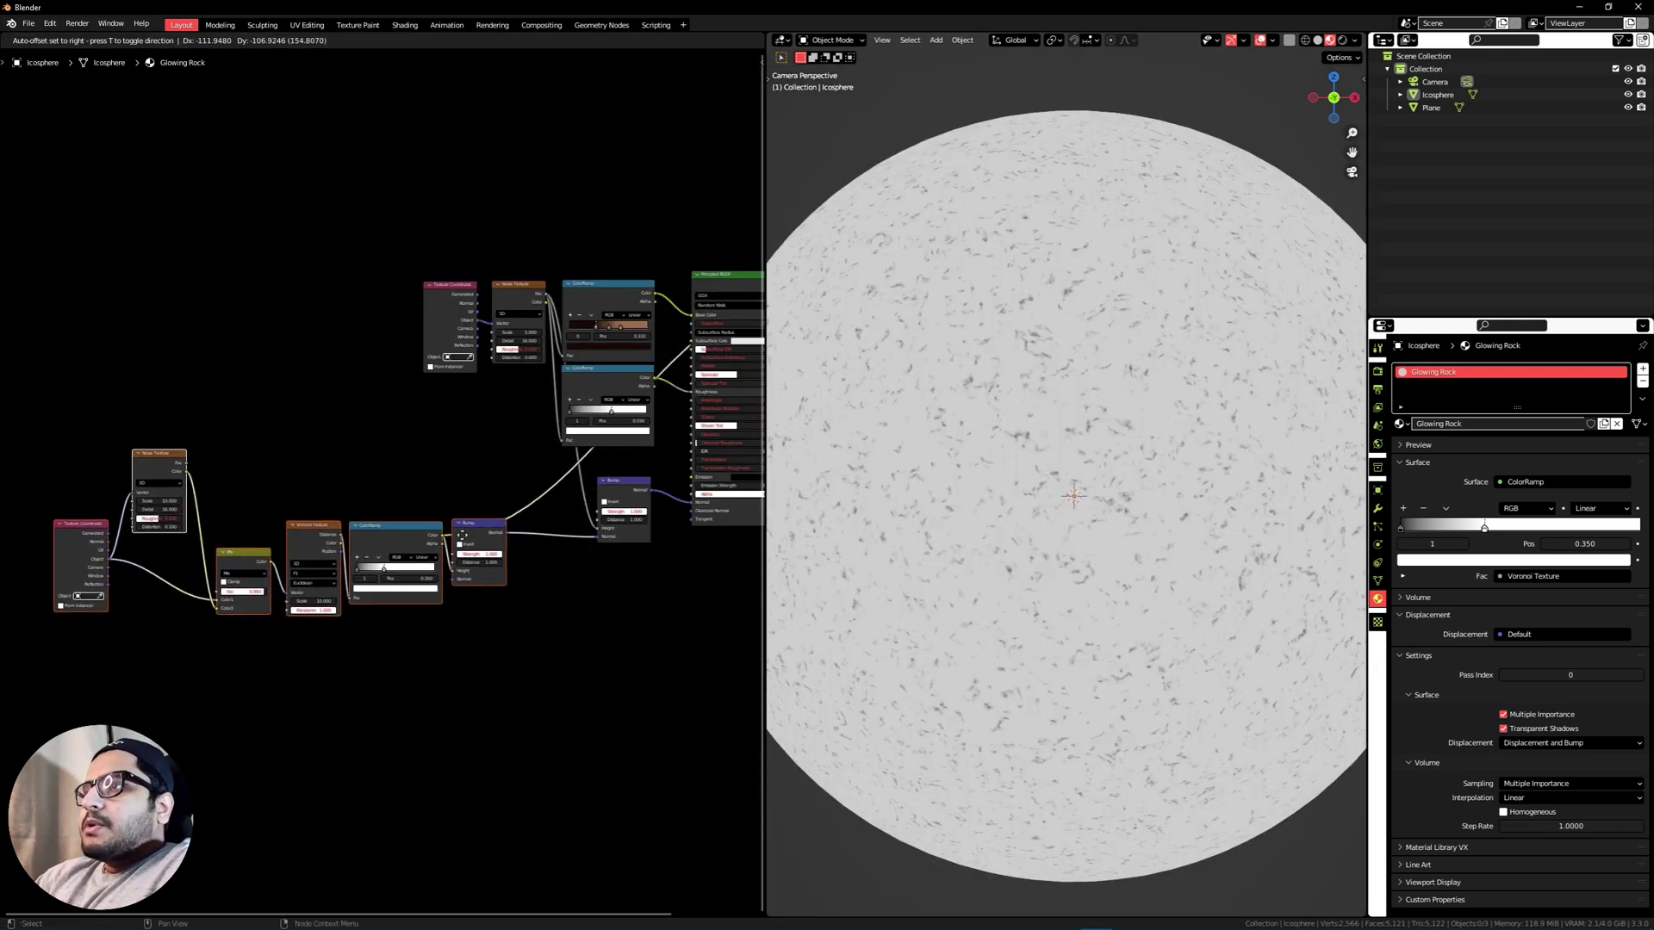
click(466, 508)
drag(613, 478, 593, 475)
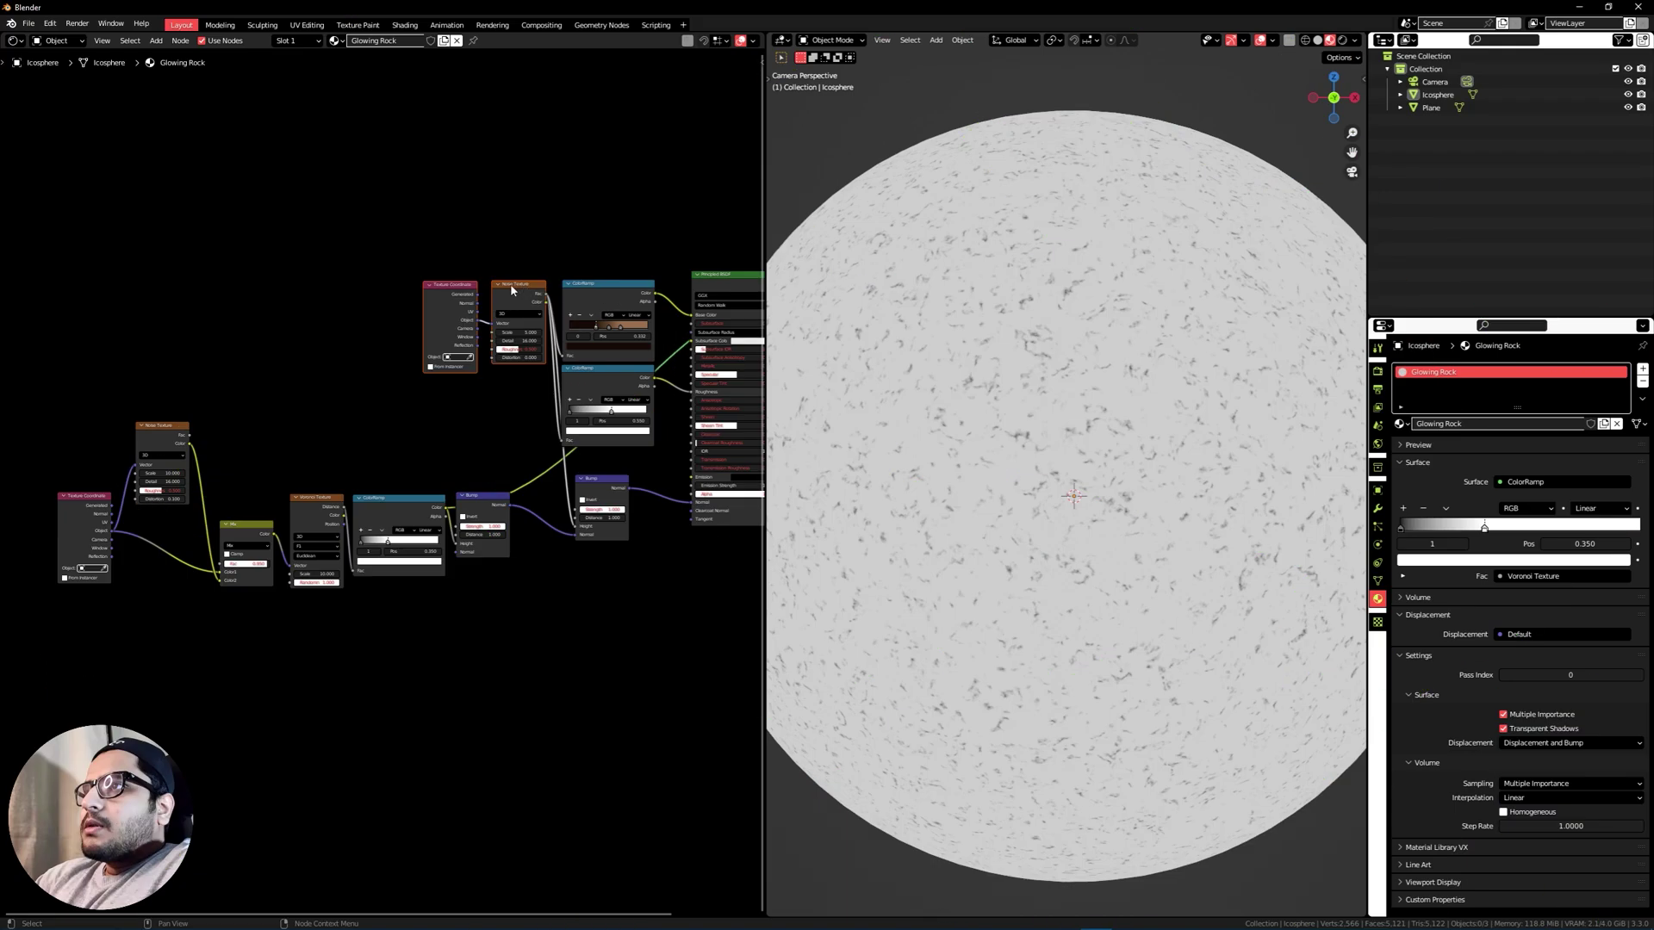
Space the first Texture Coordinate and Noise Texture away from the ColorRamps, and reconnect the Principled BSDF to the Material Output for a rendered preview.
drag(511, 288, 424, 291)
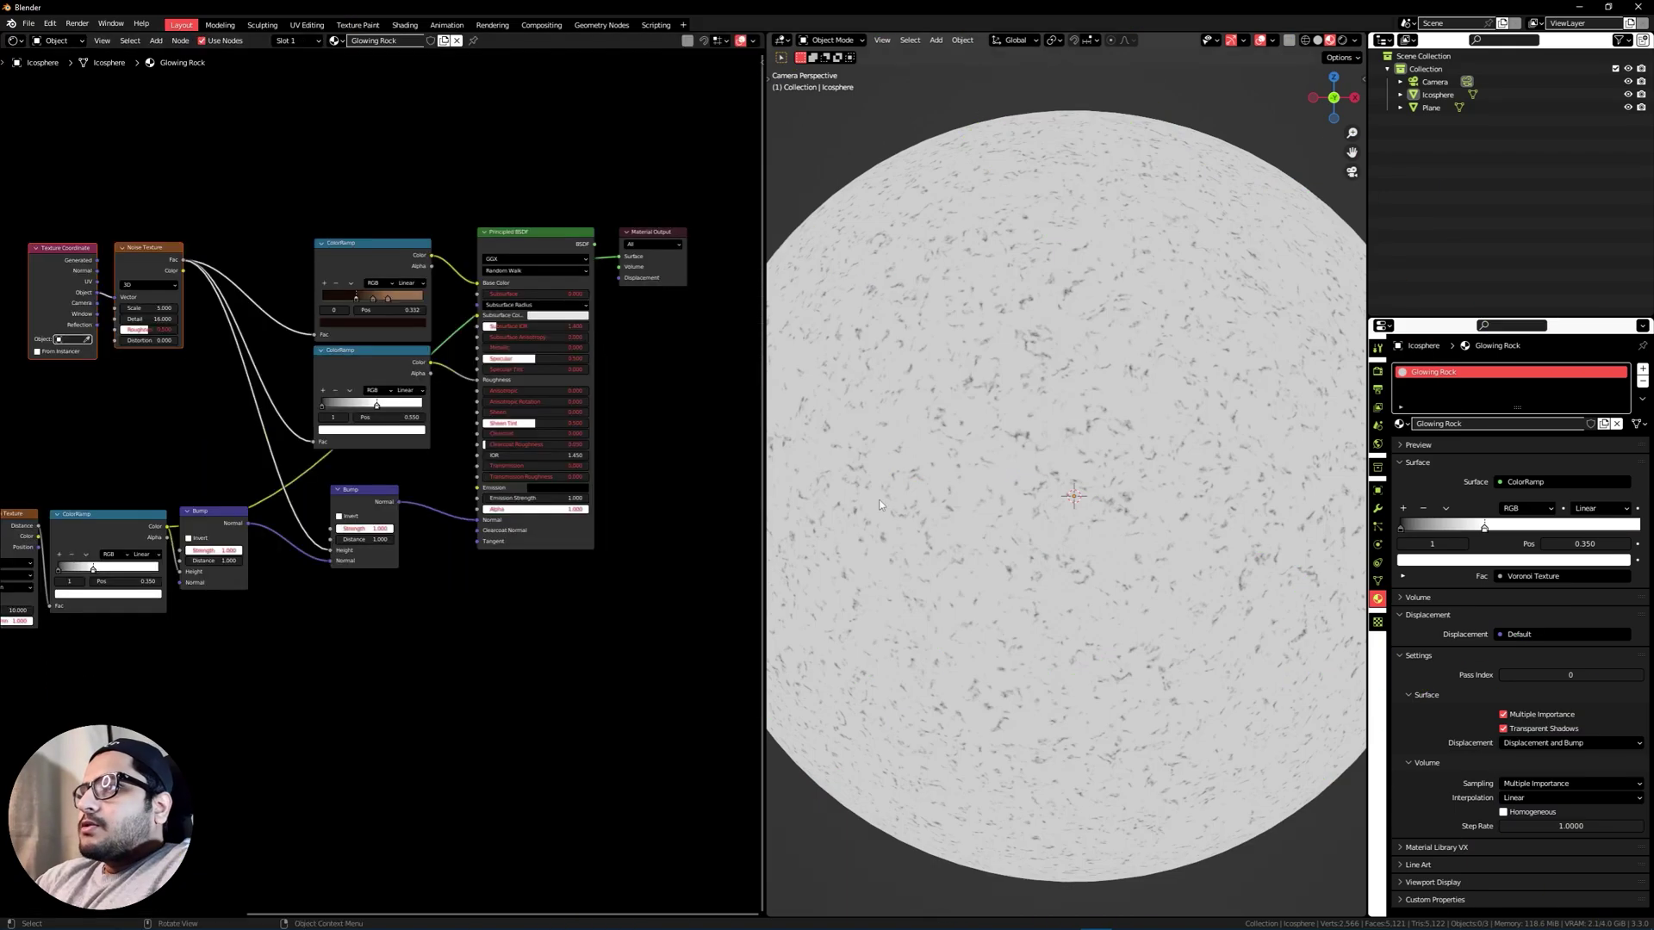
scroll(977, 510, down, 2)
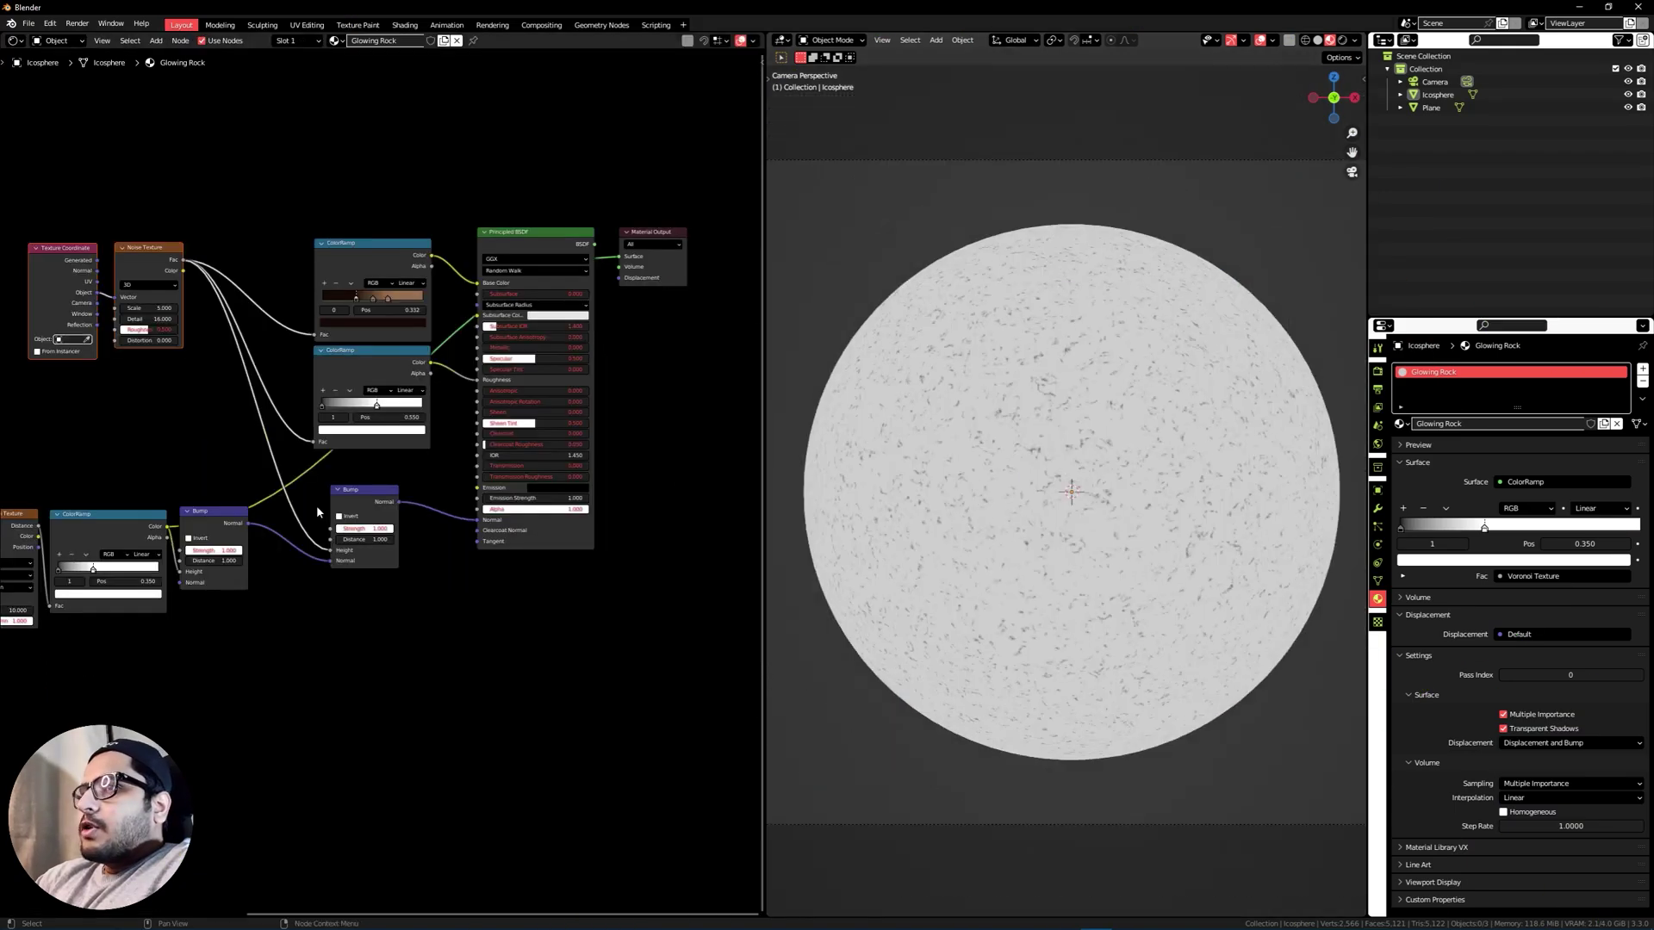
ctrl+shift+click(548, 243)
key(z)
click(1027, 539)
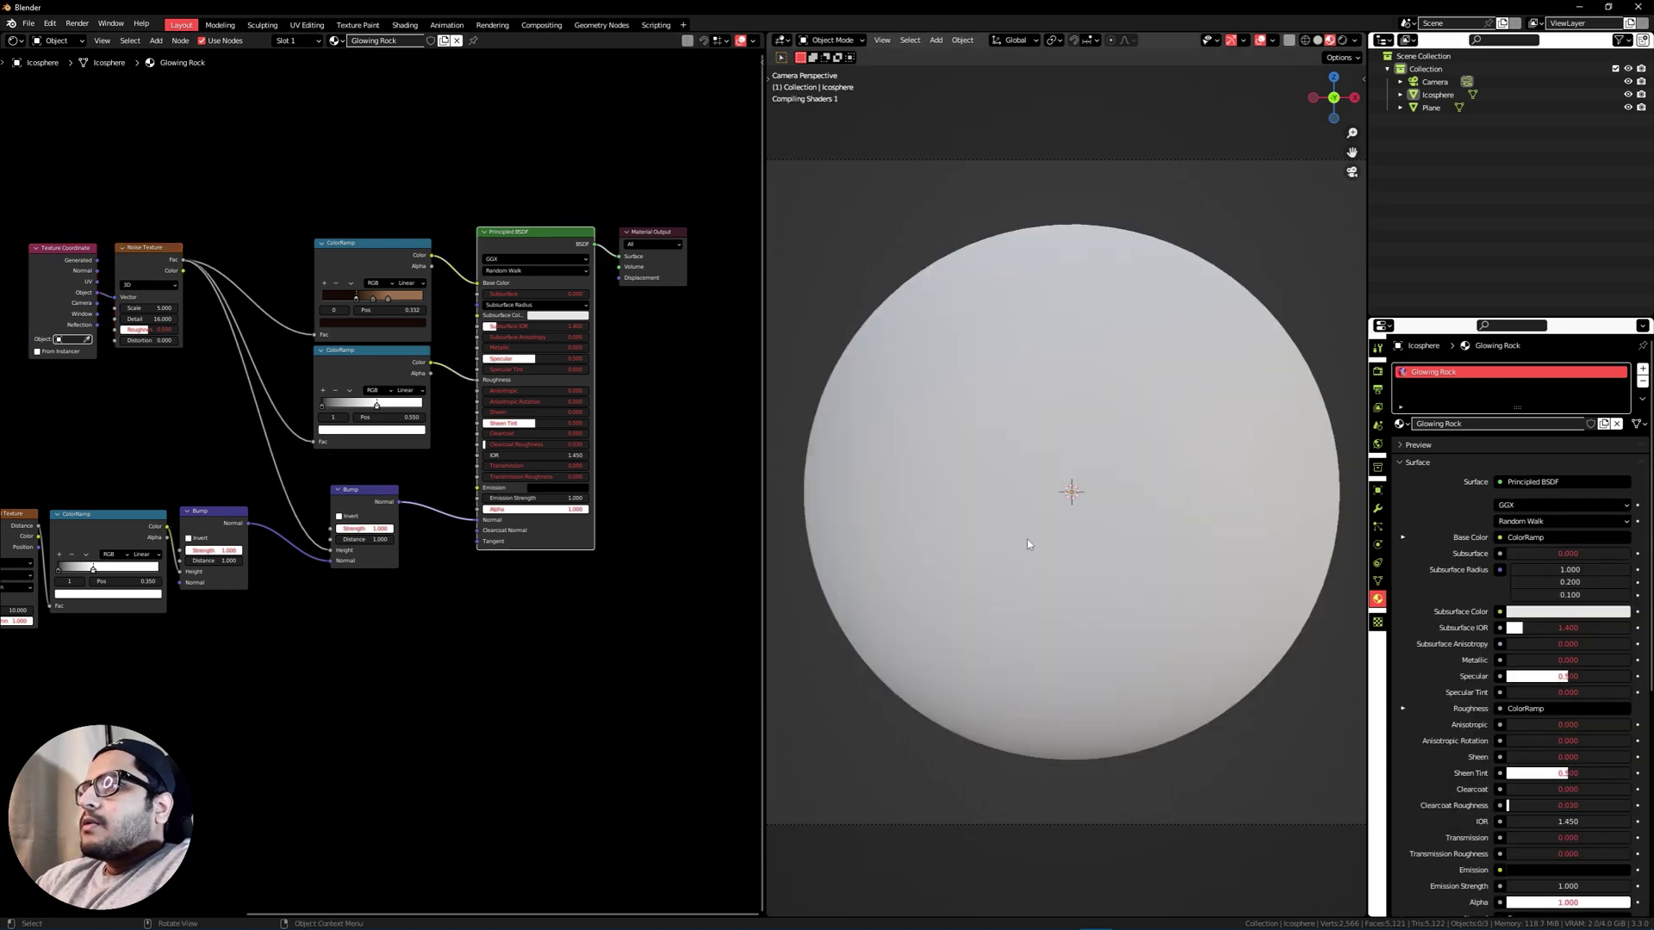
key(z)
click(1038, 608)
Frame all nodes except the Material Output, label the frame Rock and enable its custom color.
key(Home)
drag(17, 266, 577, 608)
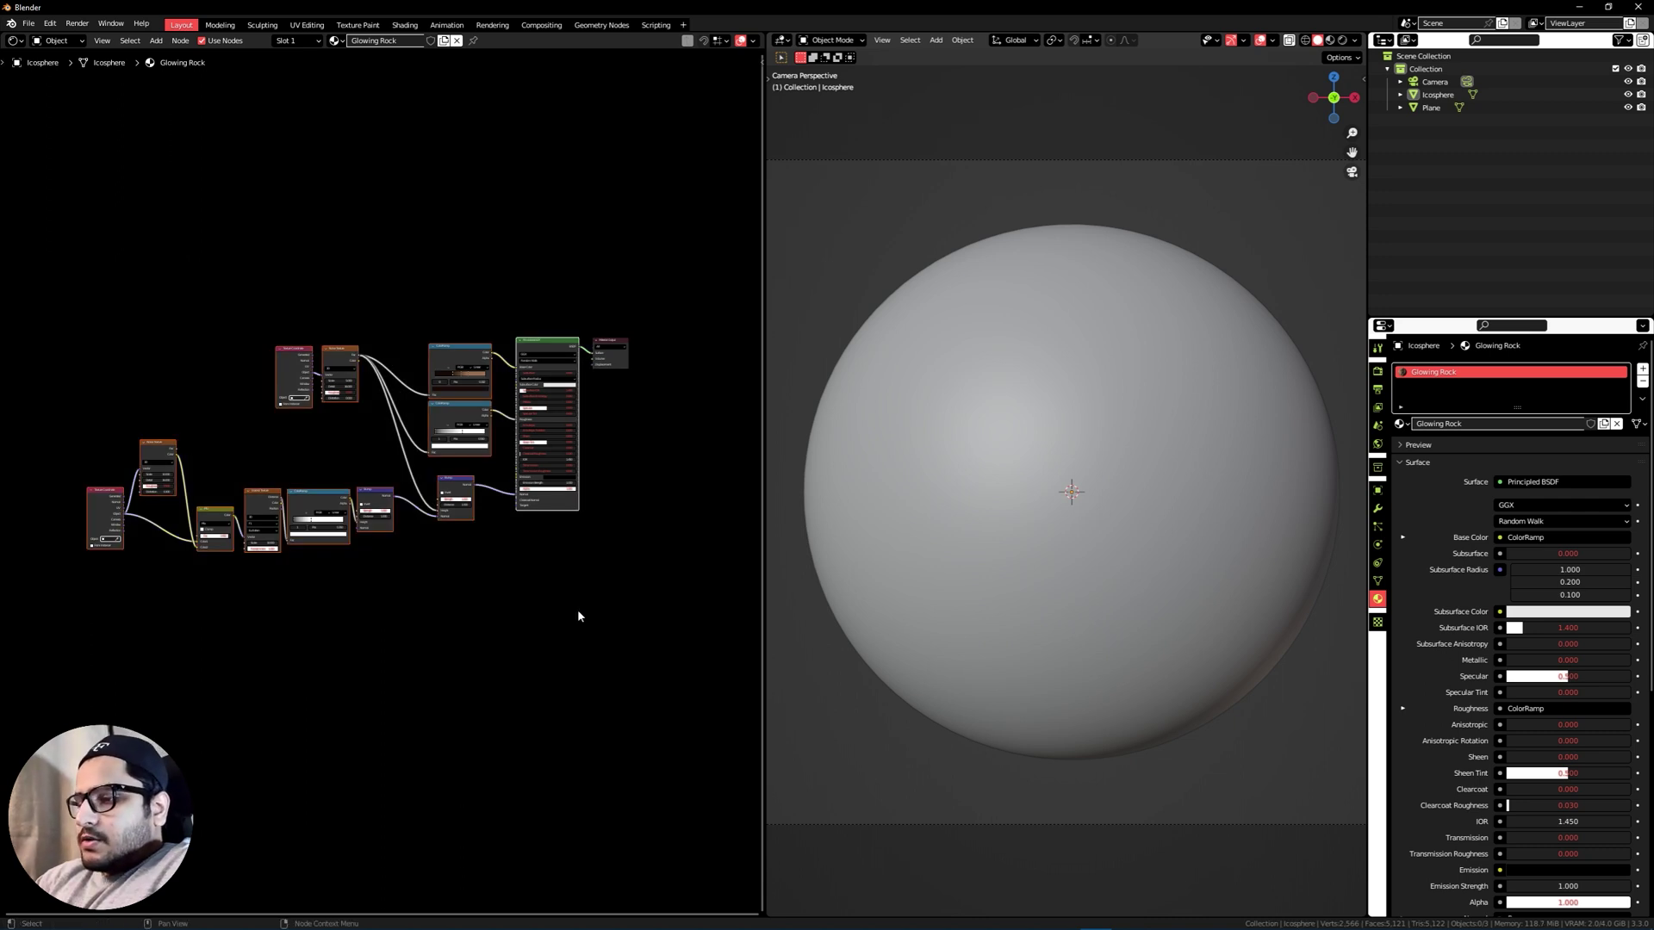
key(ctrl+j)
scroll(441, 356, up, 1)
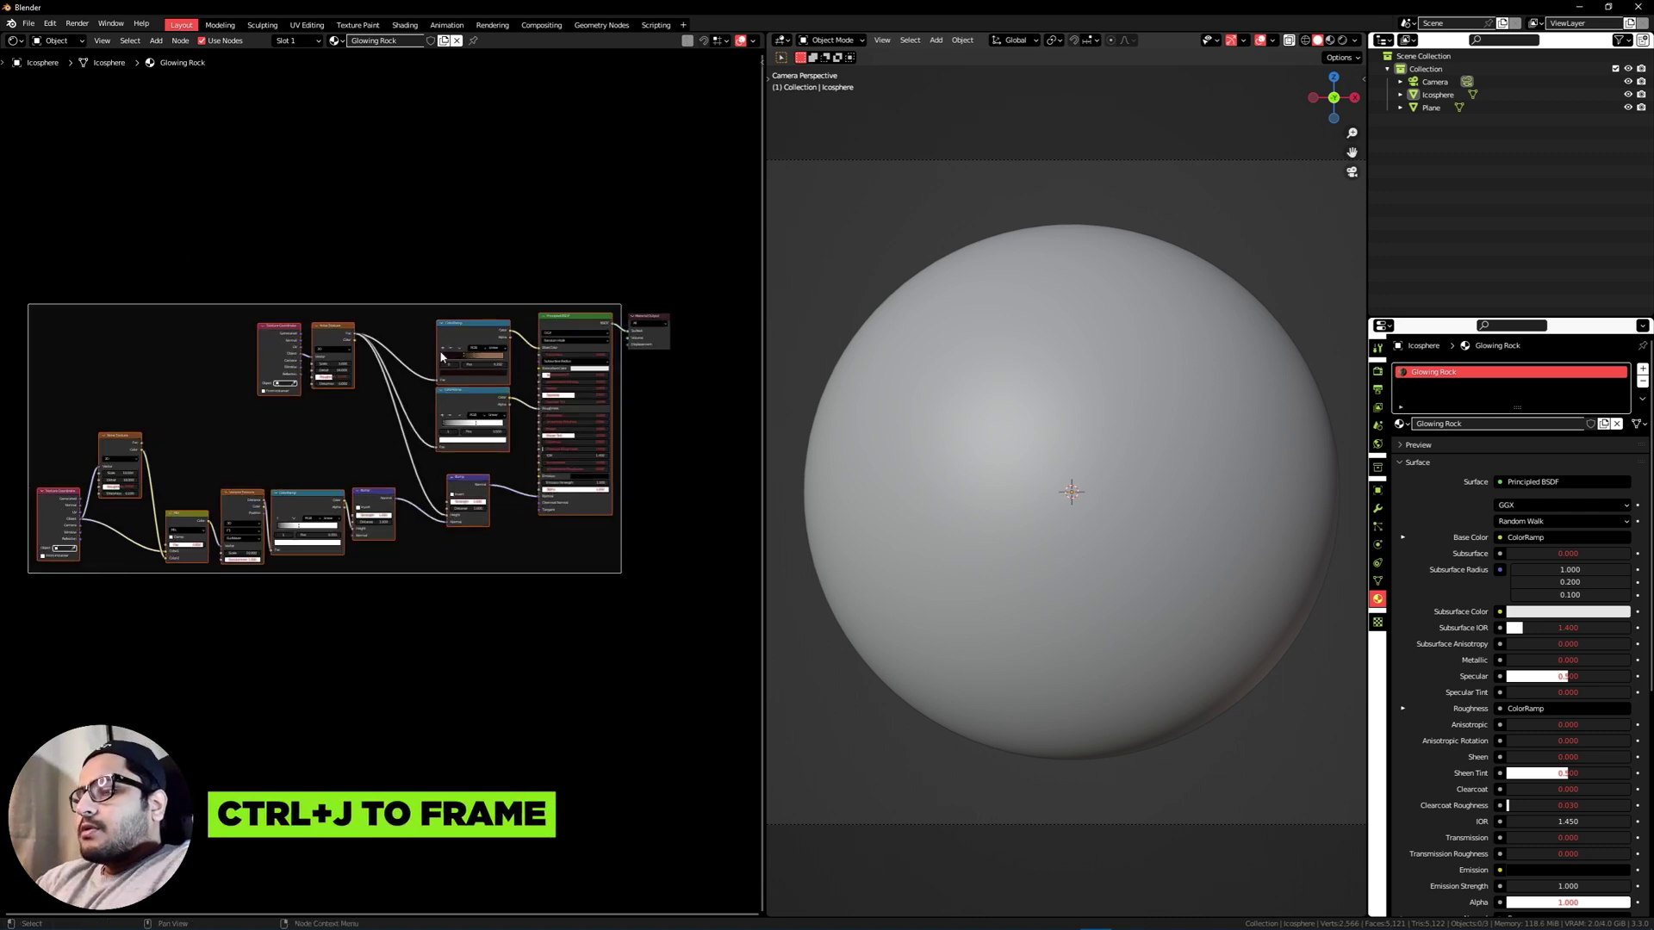
key(n)
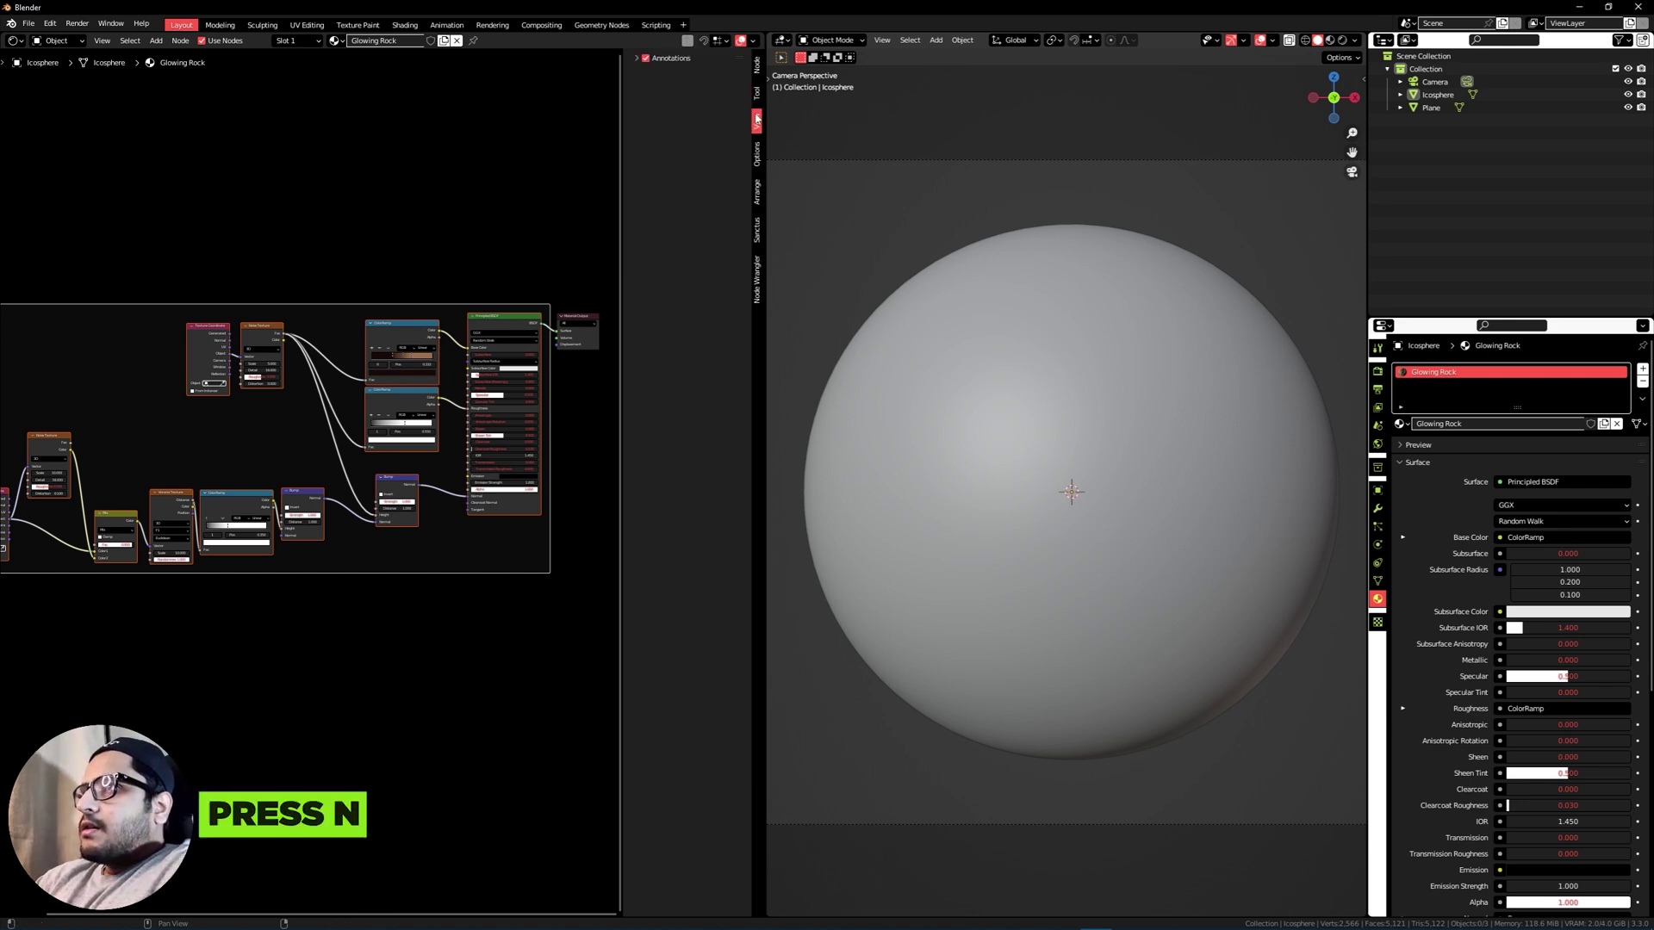
click(757, 66)
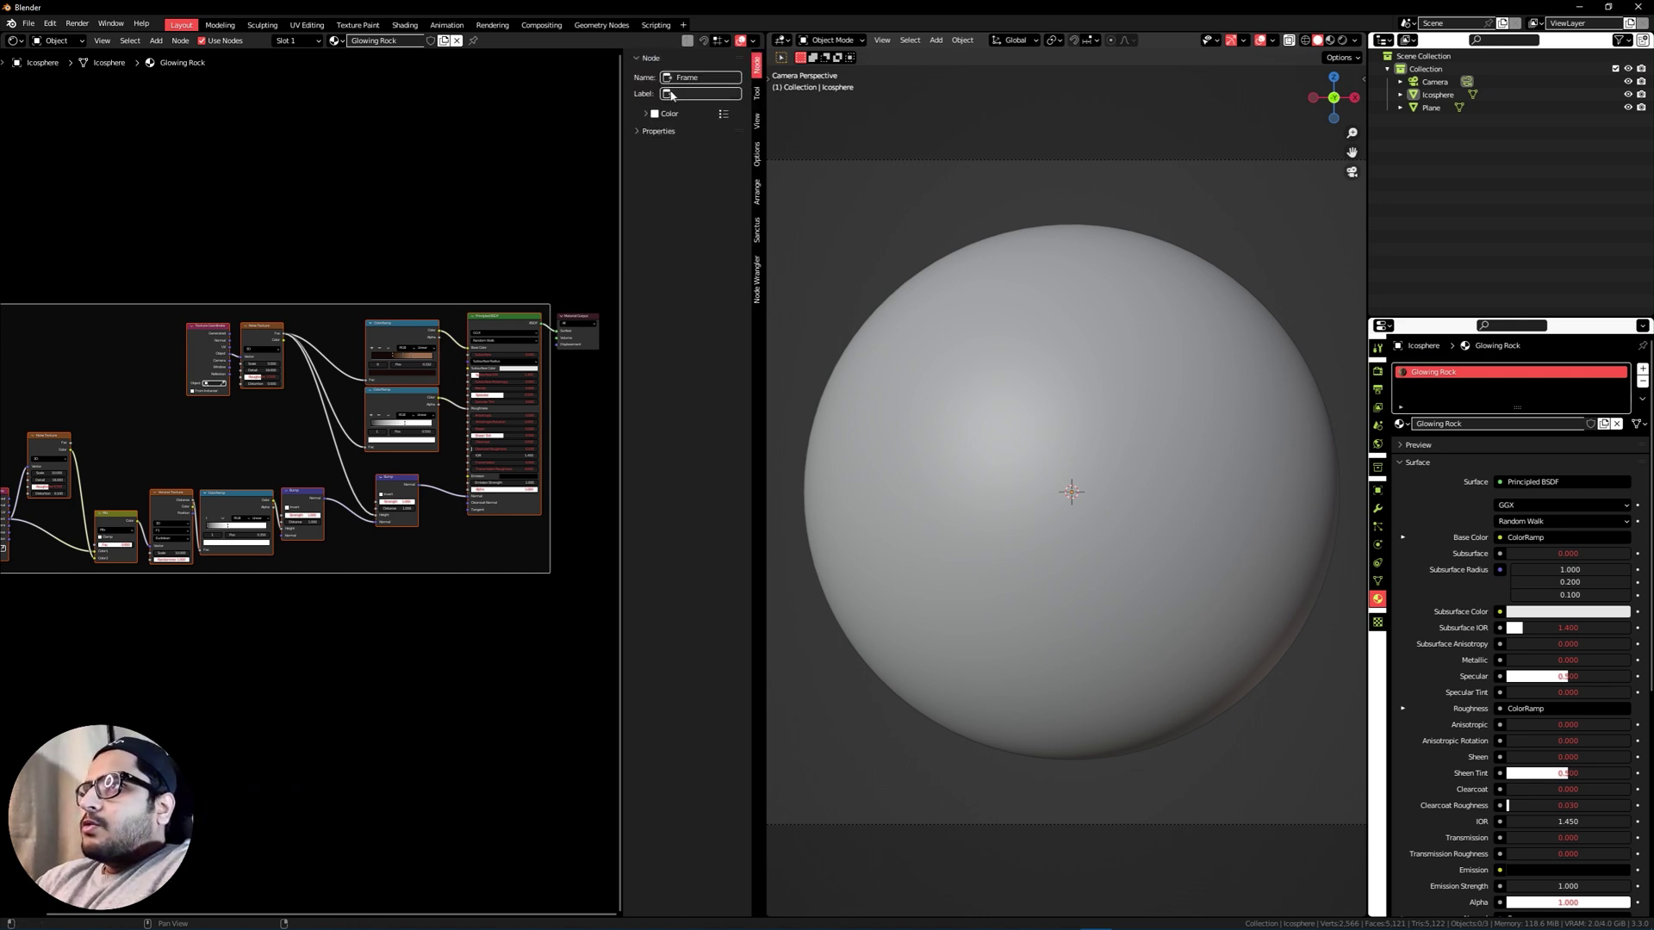
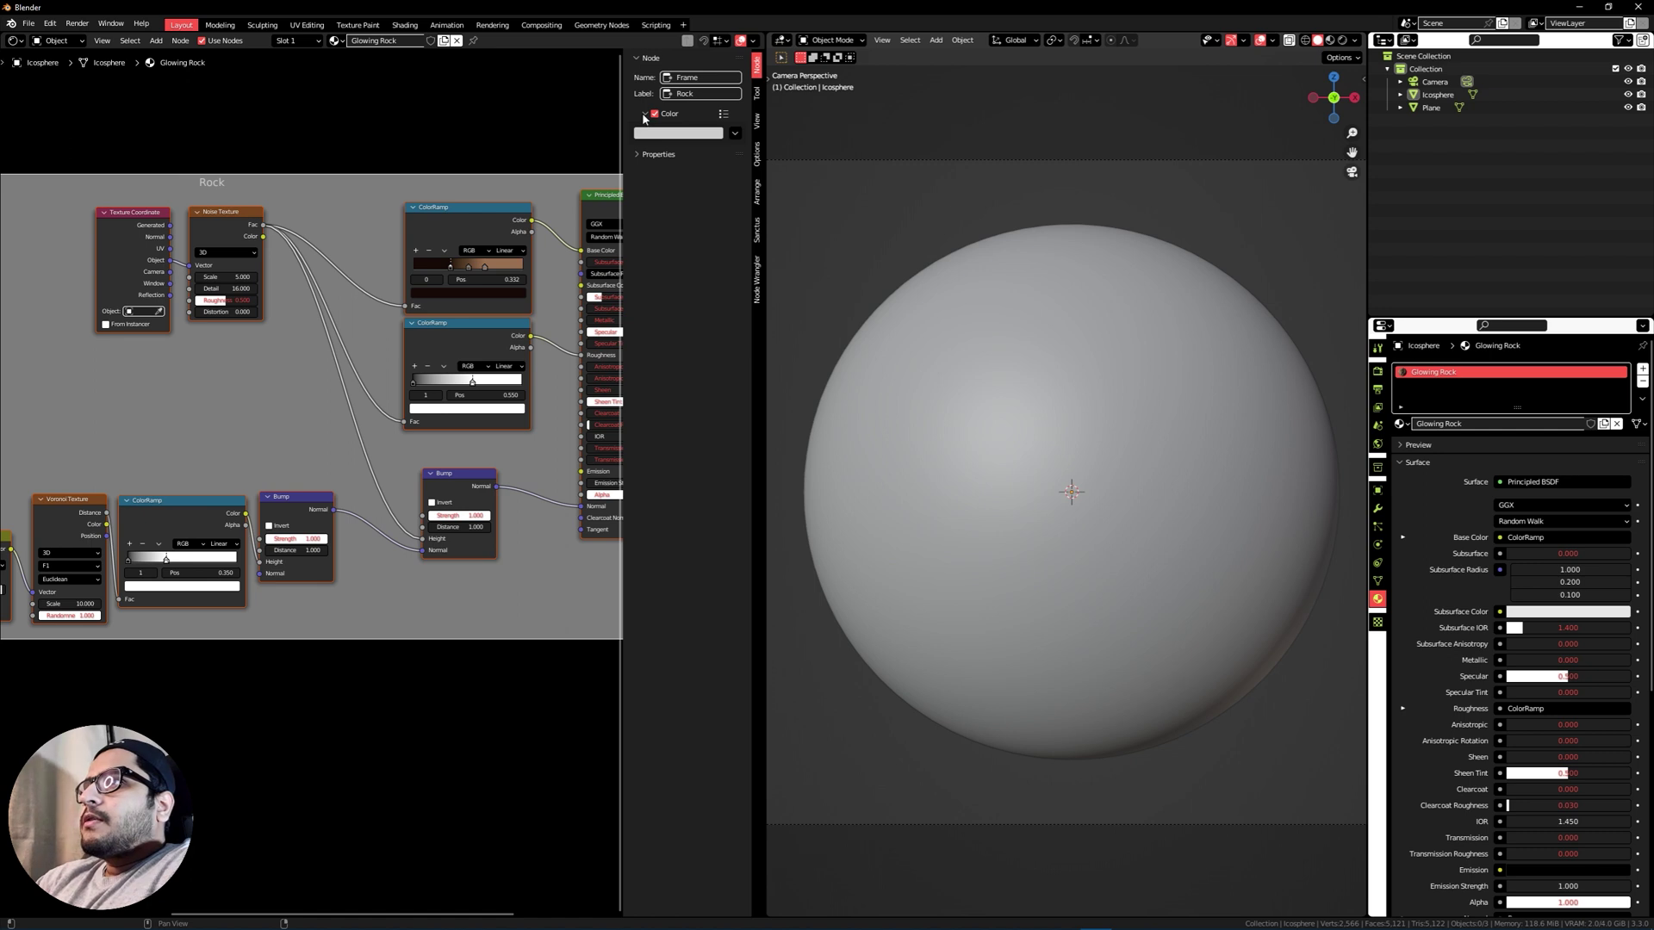
scroll(372, 369, down, 7)
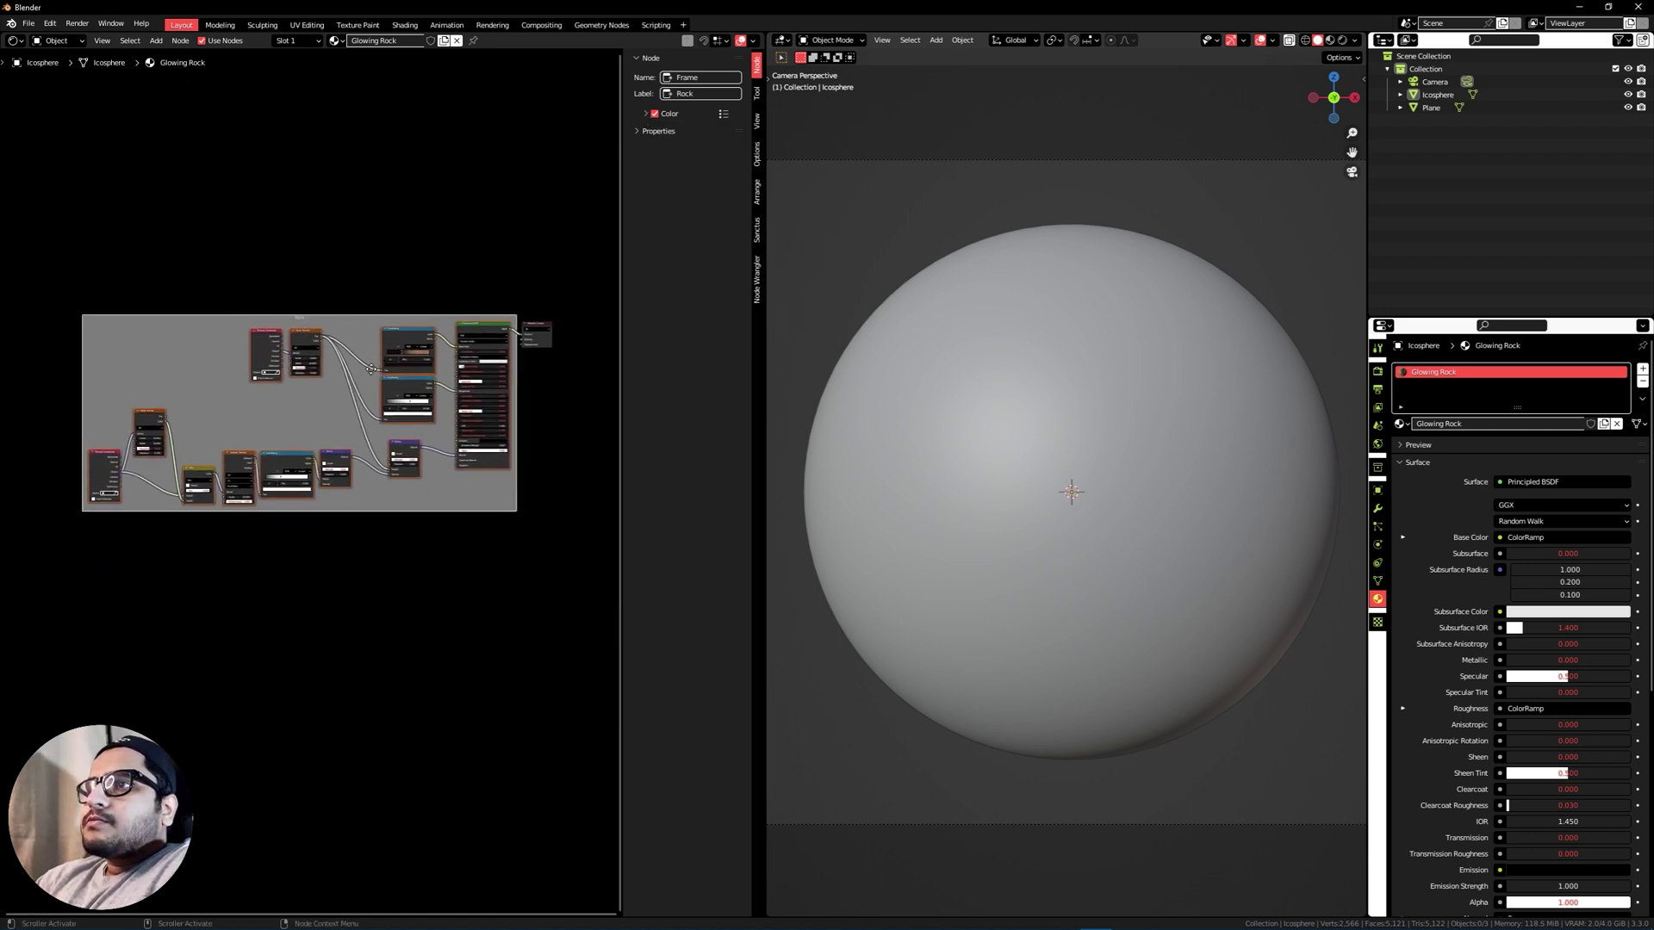
middle_drag(371, 368, 401, 293)
scroll(448, 488, up, 2)
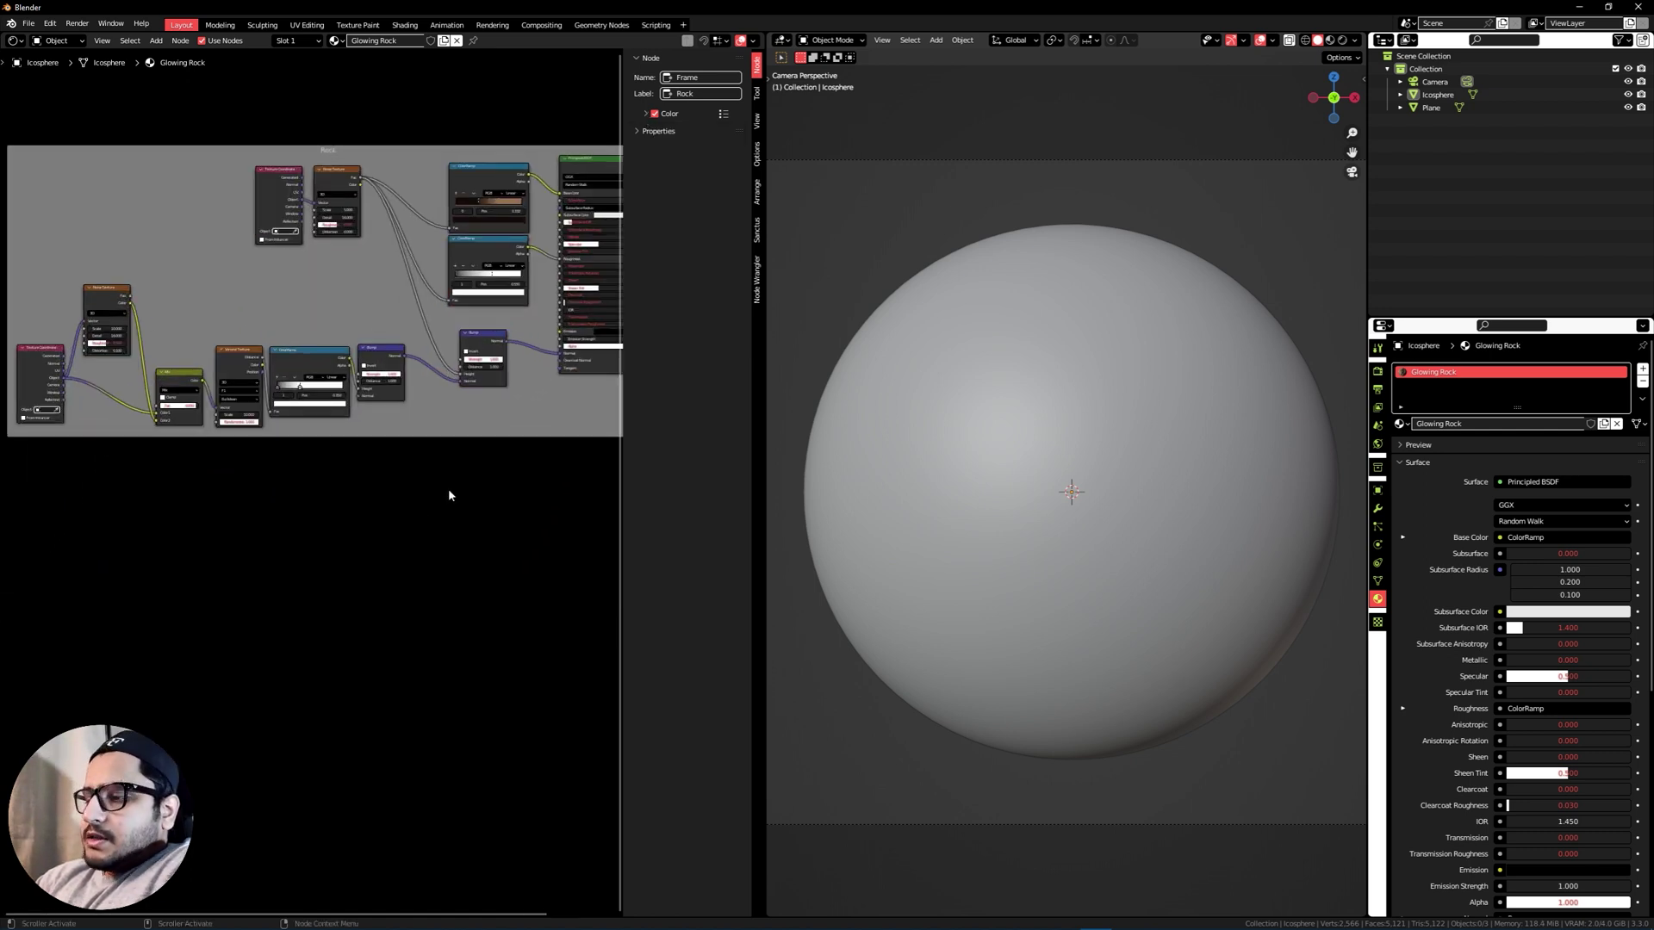
key(n)
Add a second Principled BSDF node in the empty space below the Rock frame.
middle_drag(557, 308, 484, 388)
middle_drag(641, 690, 535, 525)
scroll(535, 525, down, 5)
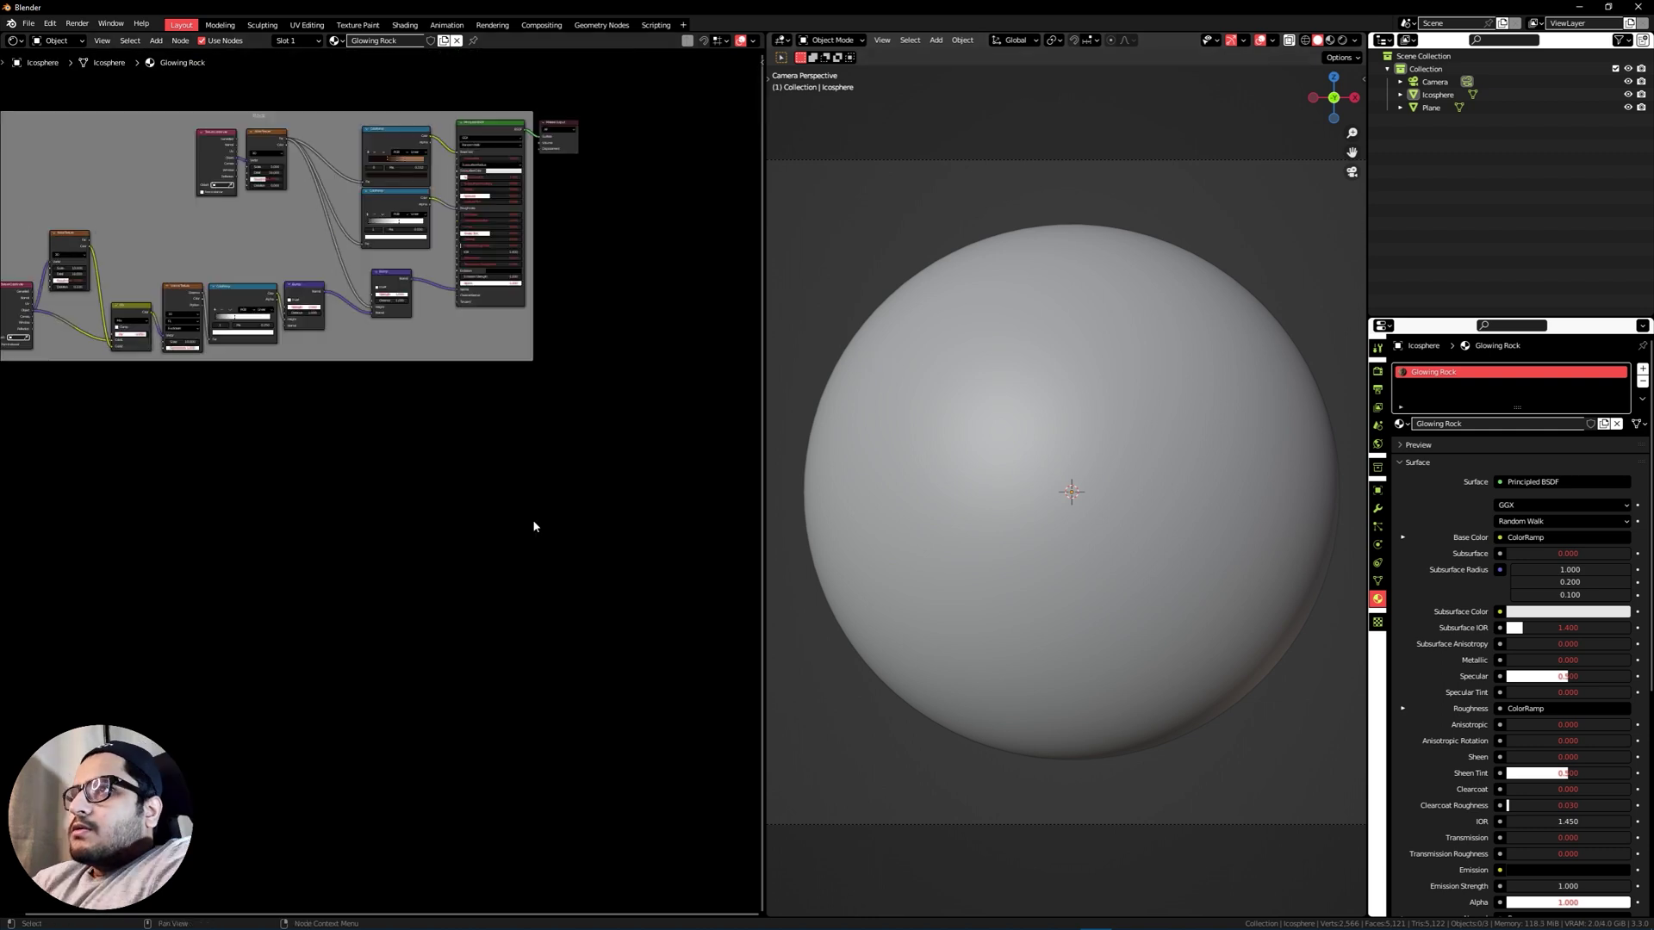
middle_drag(394, 495, 465, 527)
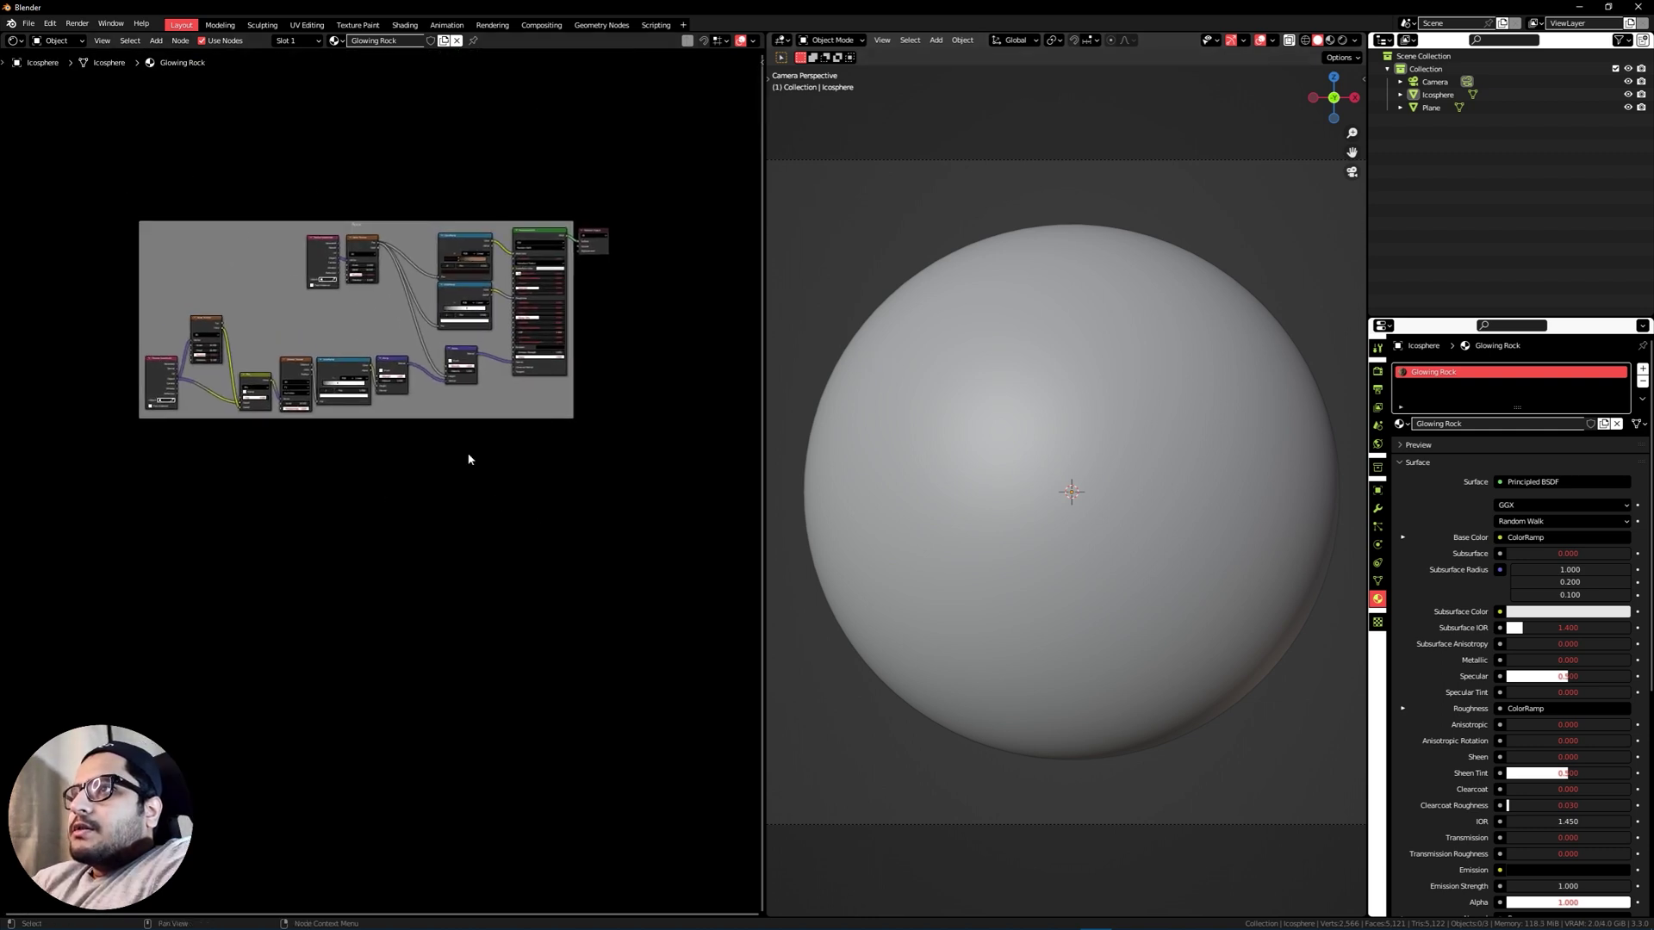
scroll(505, 596, up, 2)
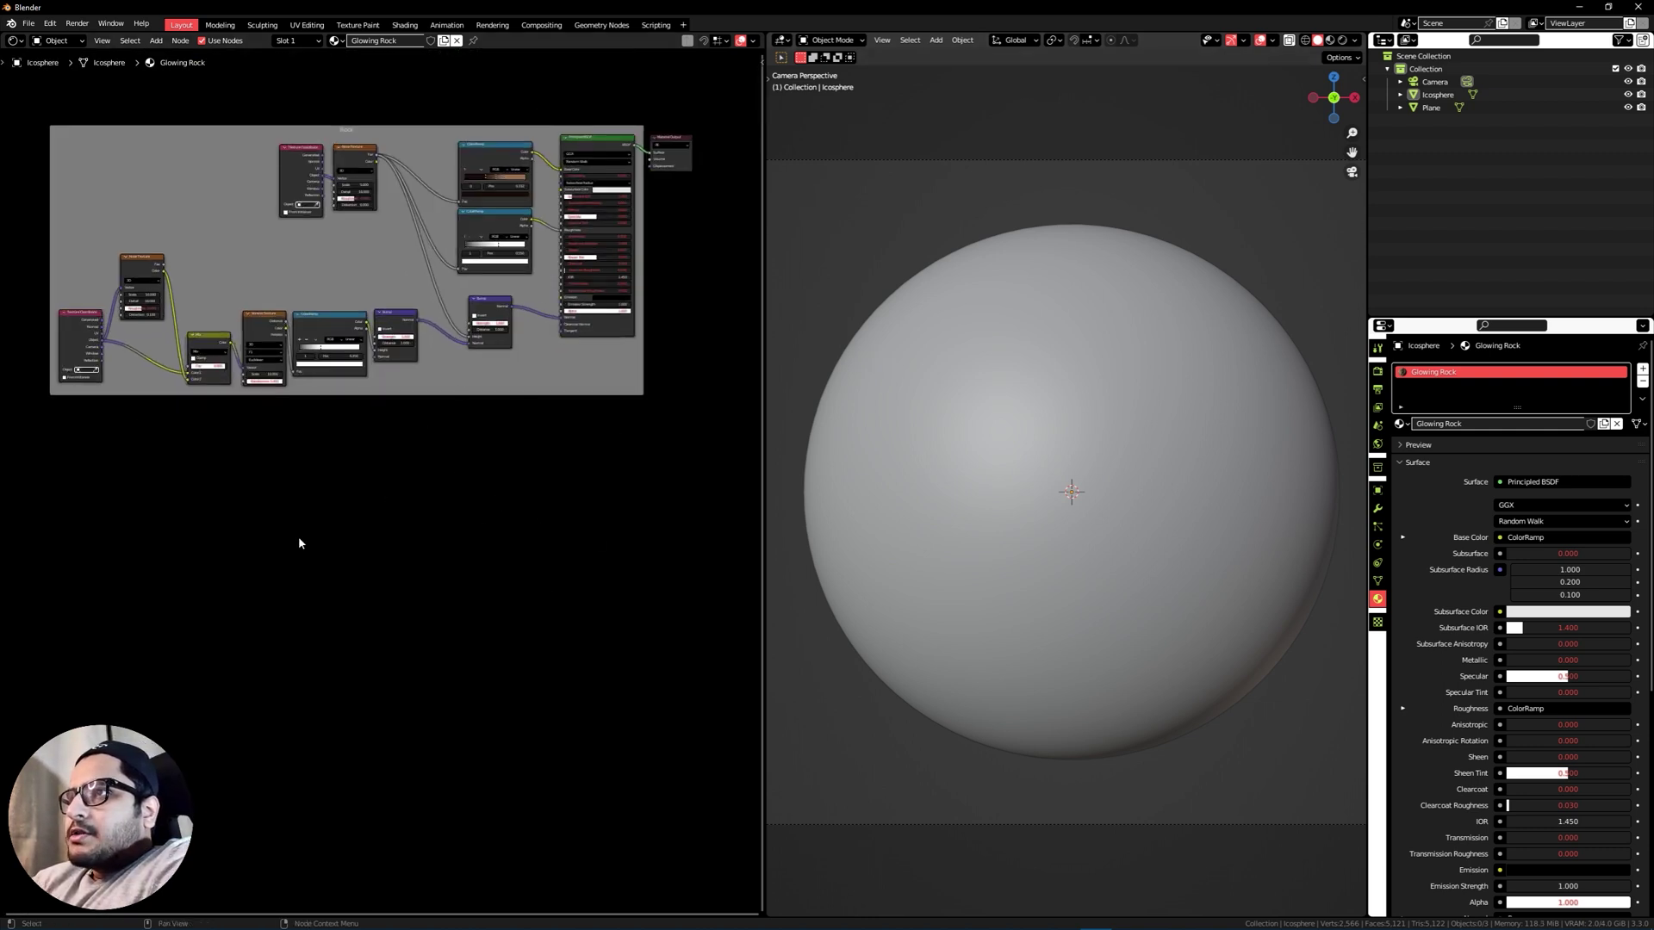
scroll(586, 551, up, 1)
middle_drag(609, 535, 425, 609)
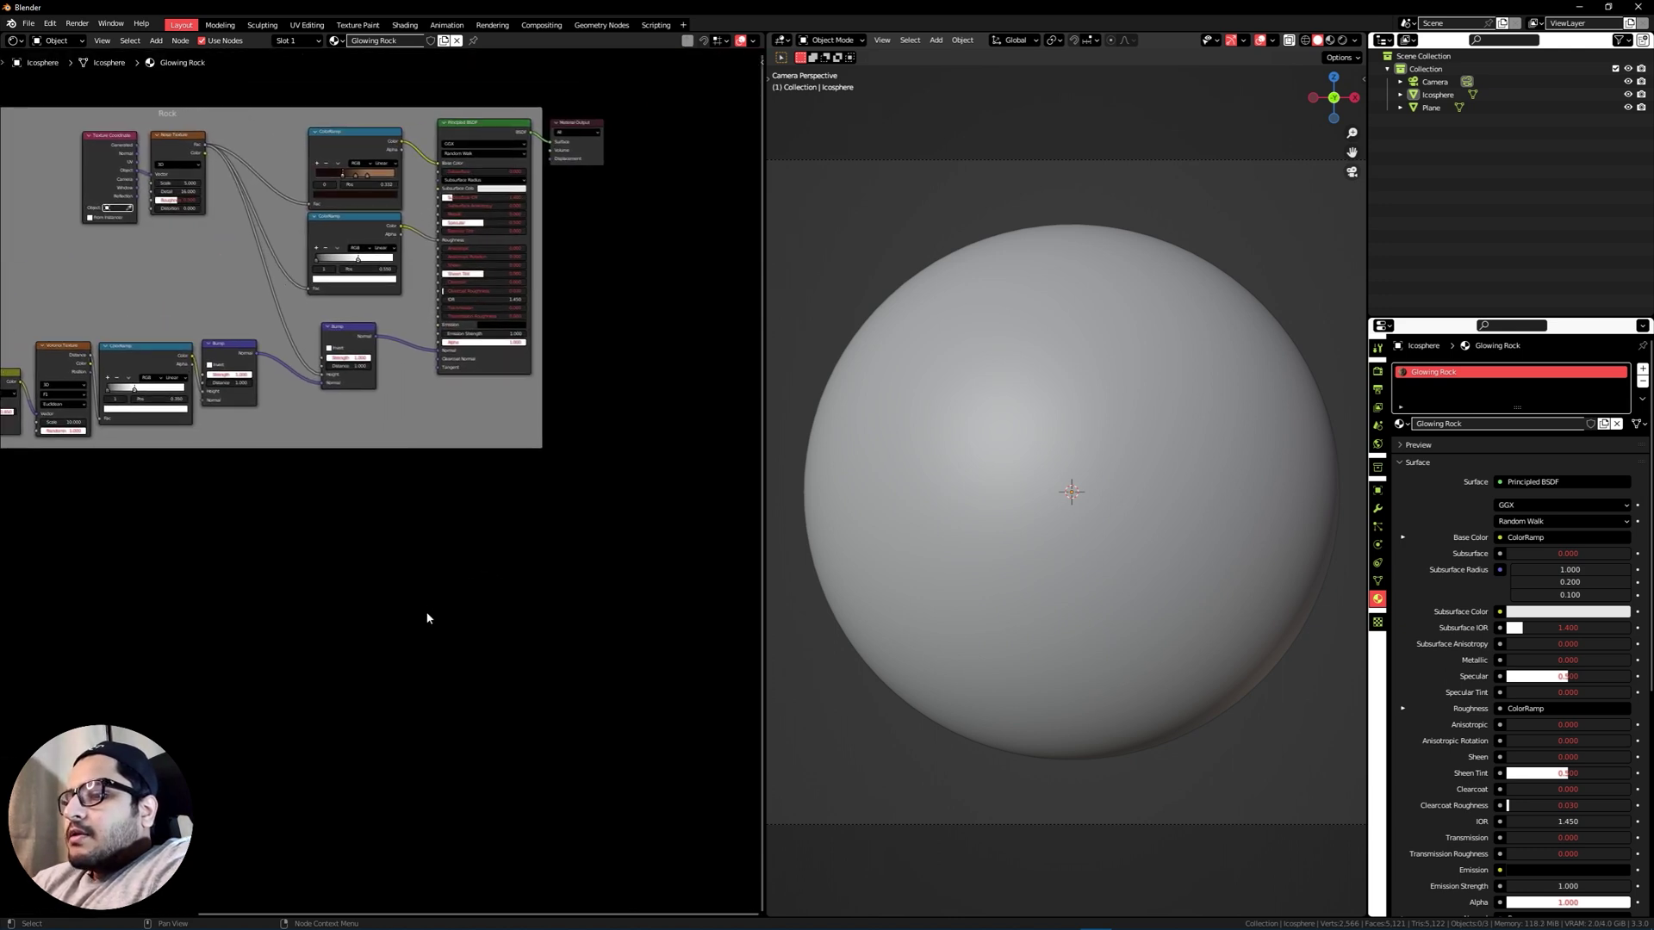
key(shift+a)
text(p)
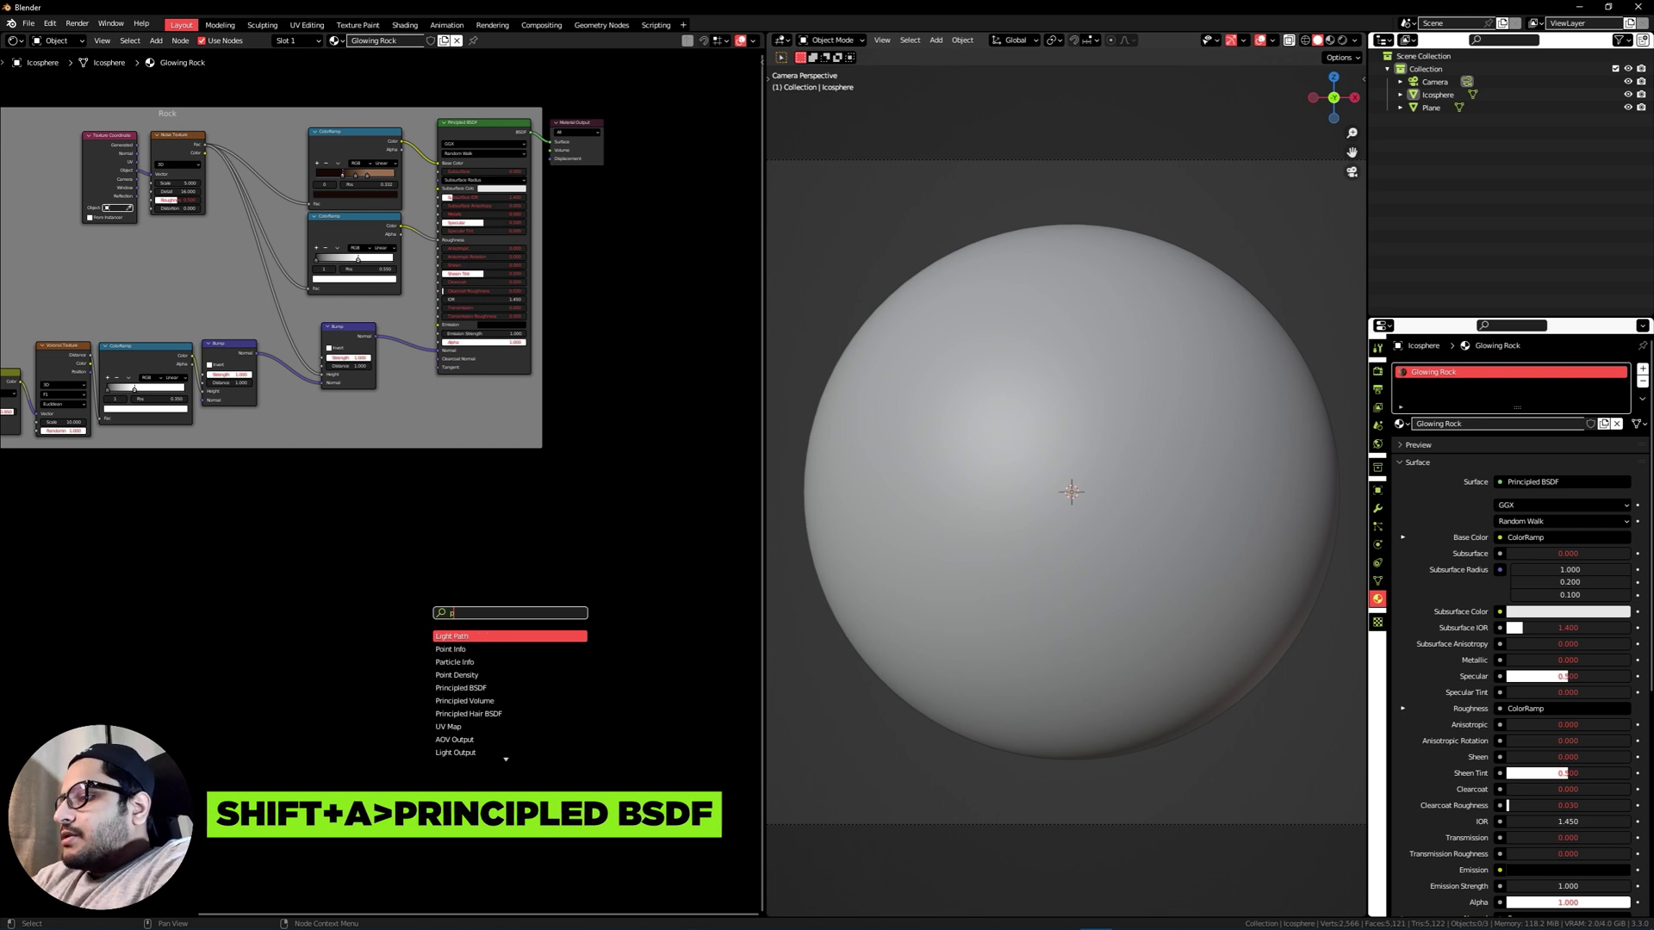
text(rin)
key(Return)
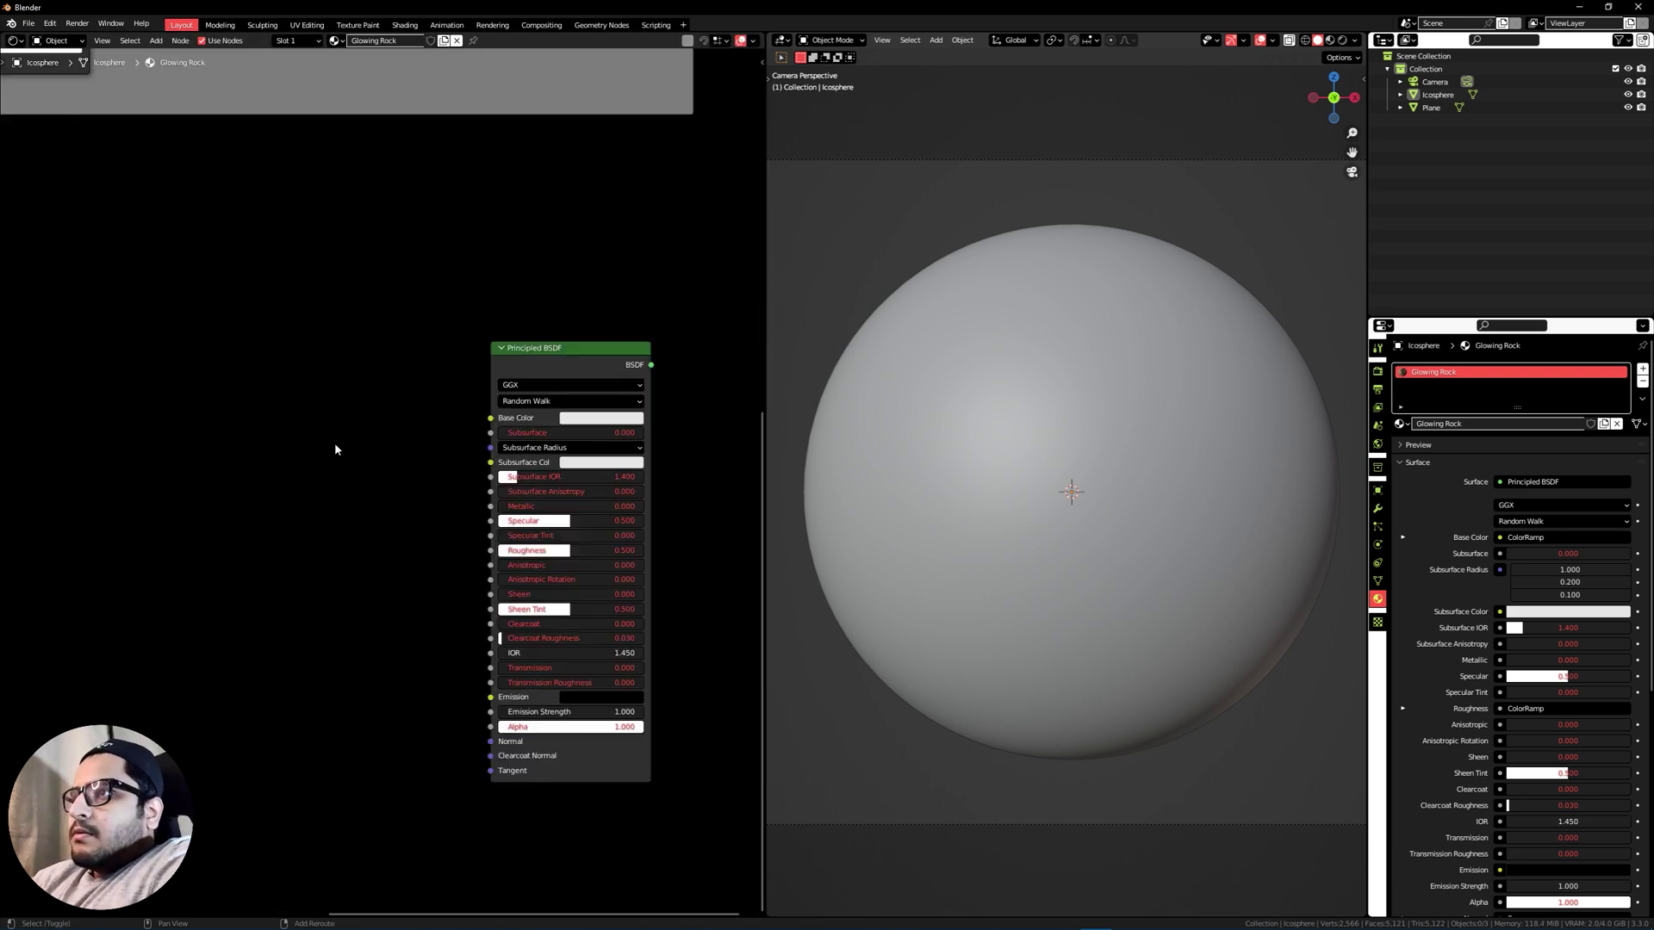
Add a Noise Texture node and place it ahead of the new Principled BSDF, leaving room between them.
key(shift+a)
click(336, 449)
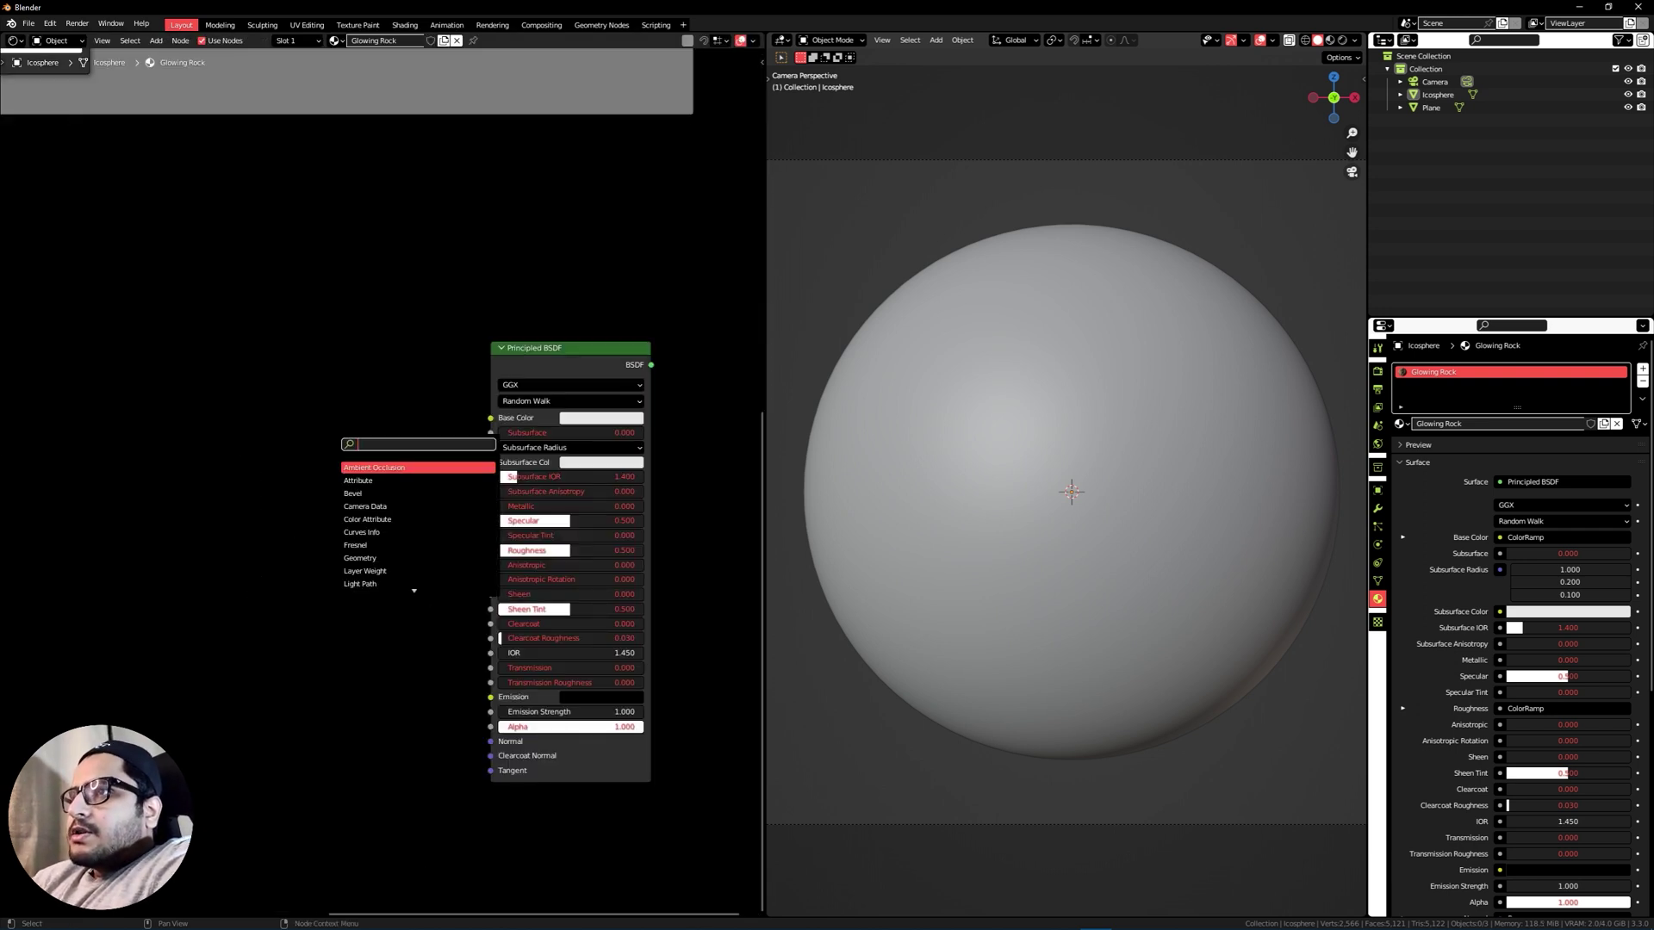
text(noise)
key(Down)
key(Return)
click(195, 474)
Set the new Noise Texture's scale to 10 and distortion to 2.2.
click(165, 493)
text(10)
key(Return)
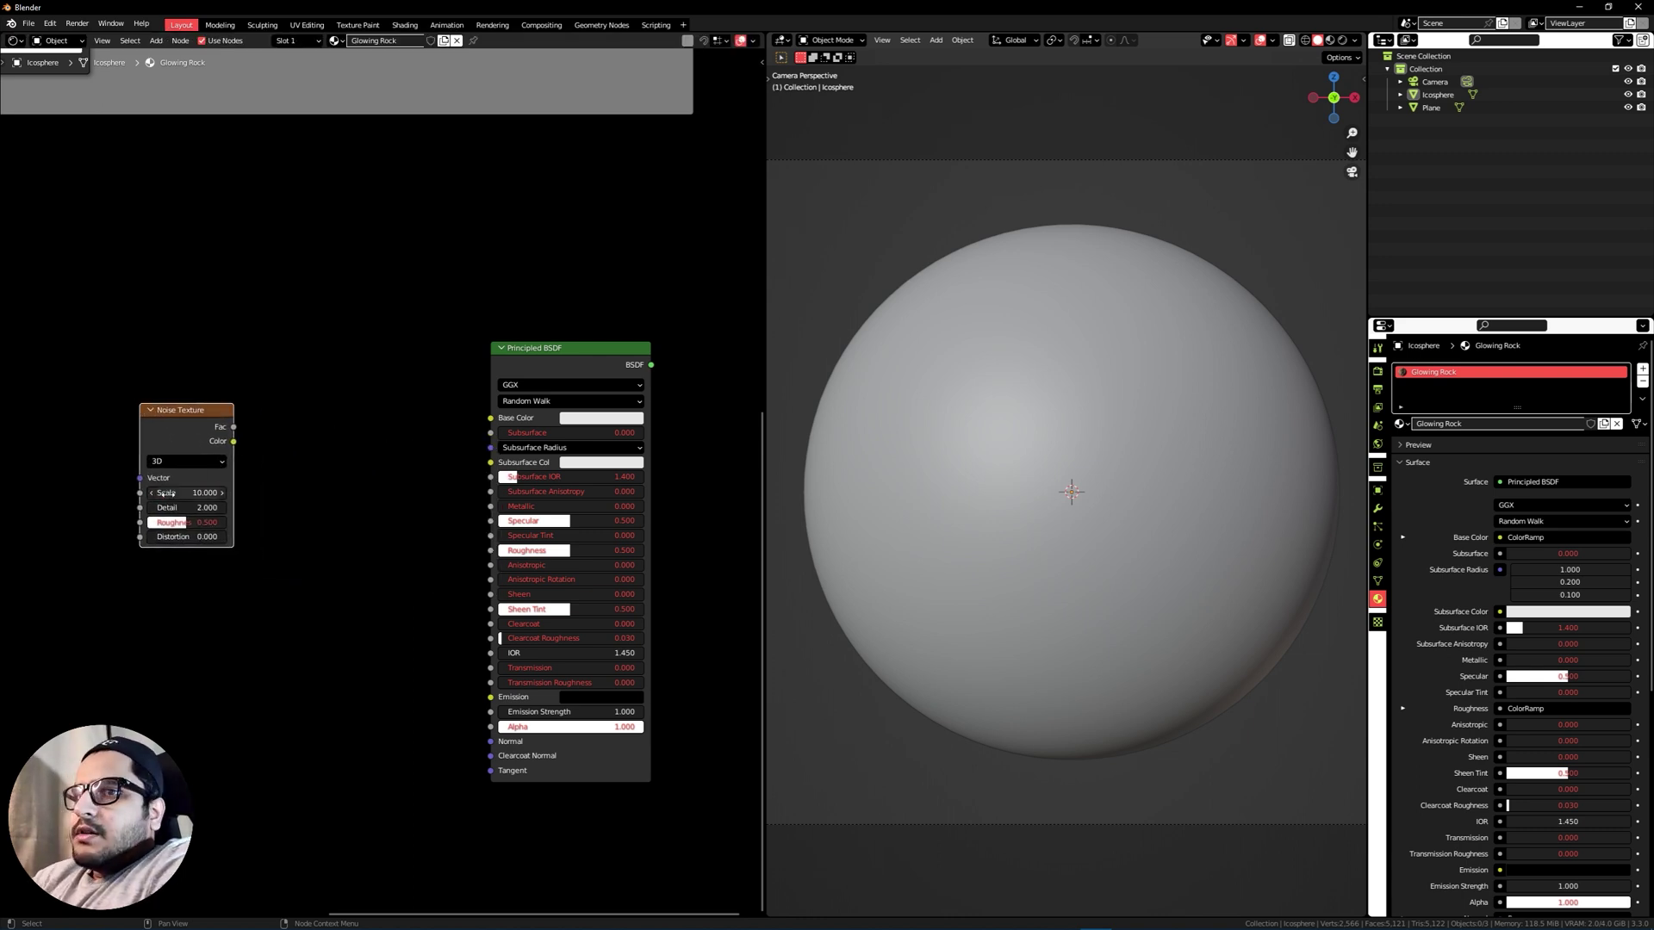
click(183, 537)
text(2.2)
key(Return)
scroll(183, 537, up, 1)
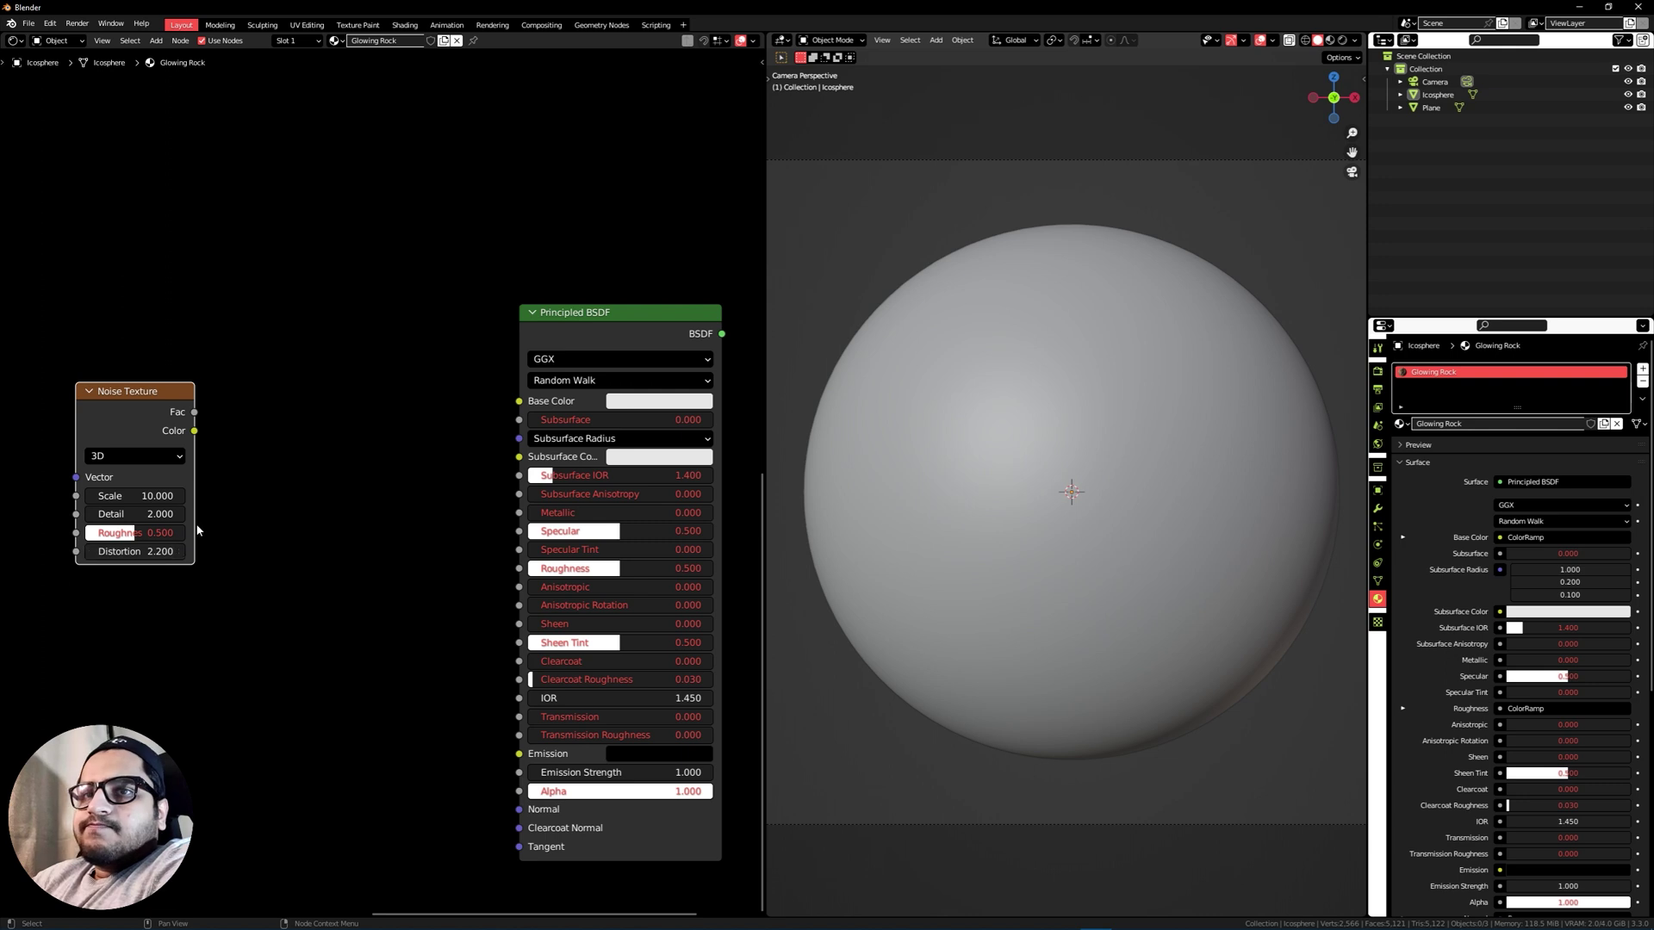
Add a ColorRamp beside the new Noise Texture and link the noise Fac output to the ramp's Fac.
scroll(266, 453, down, 1)
key(shift+a)
click(266, 453)
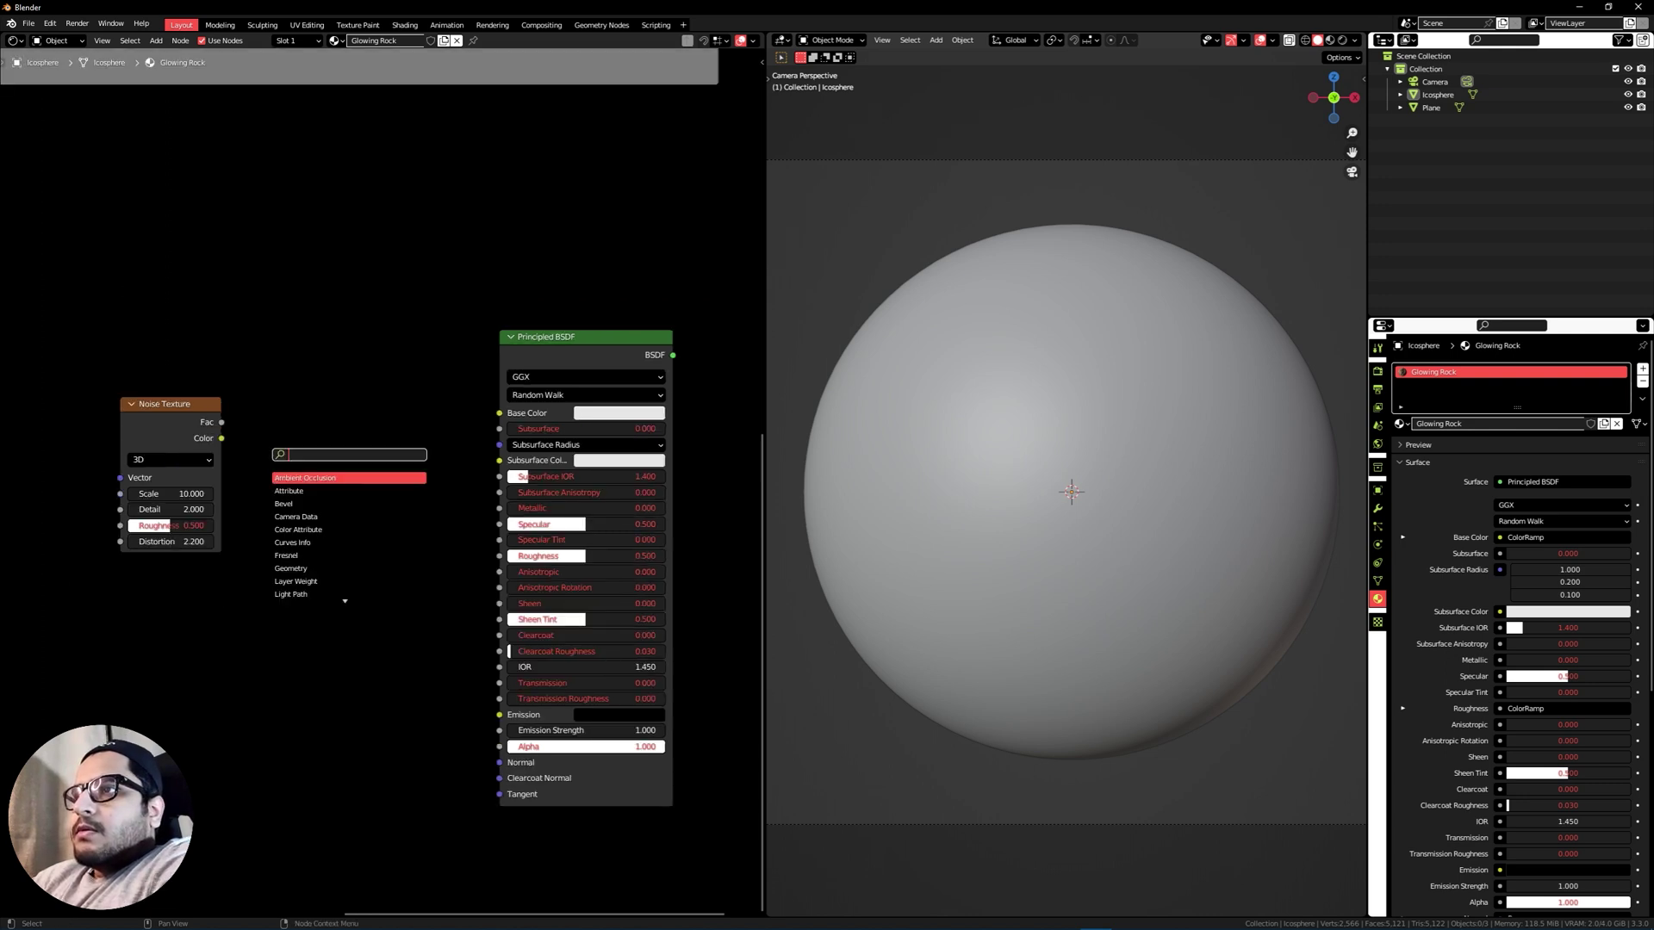
text(color)
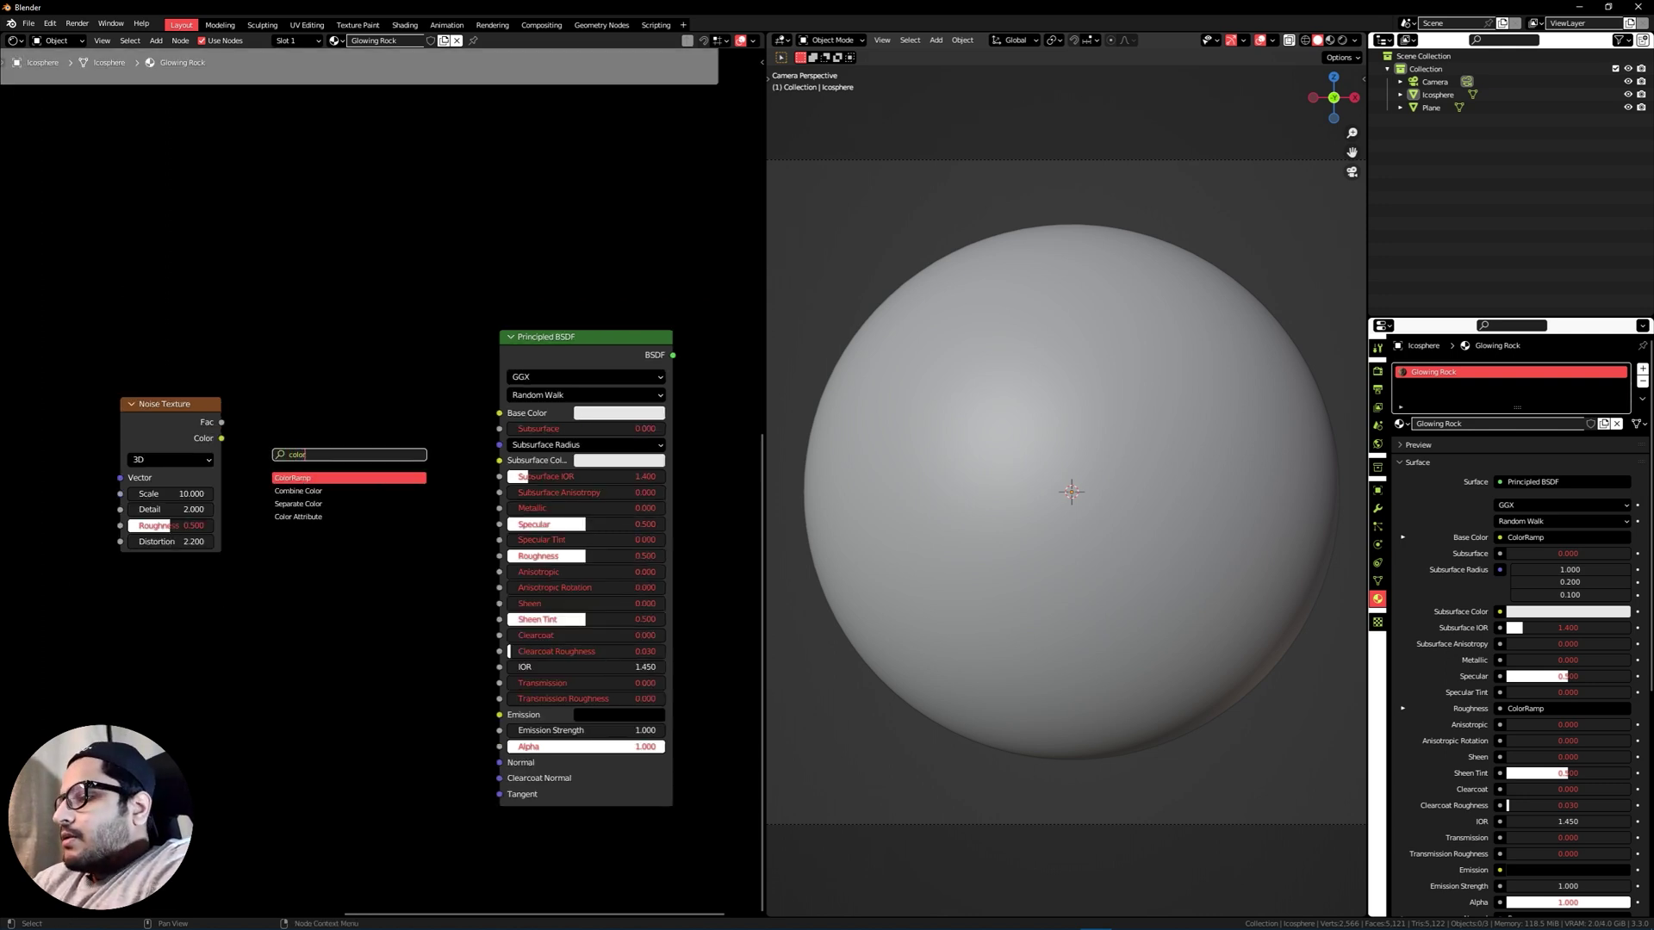
key(Return)
click(218, 412)
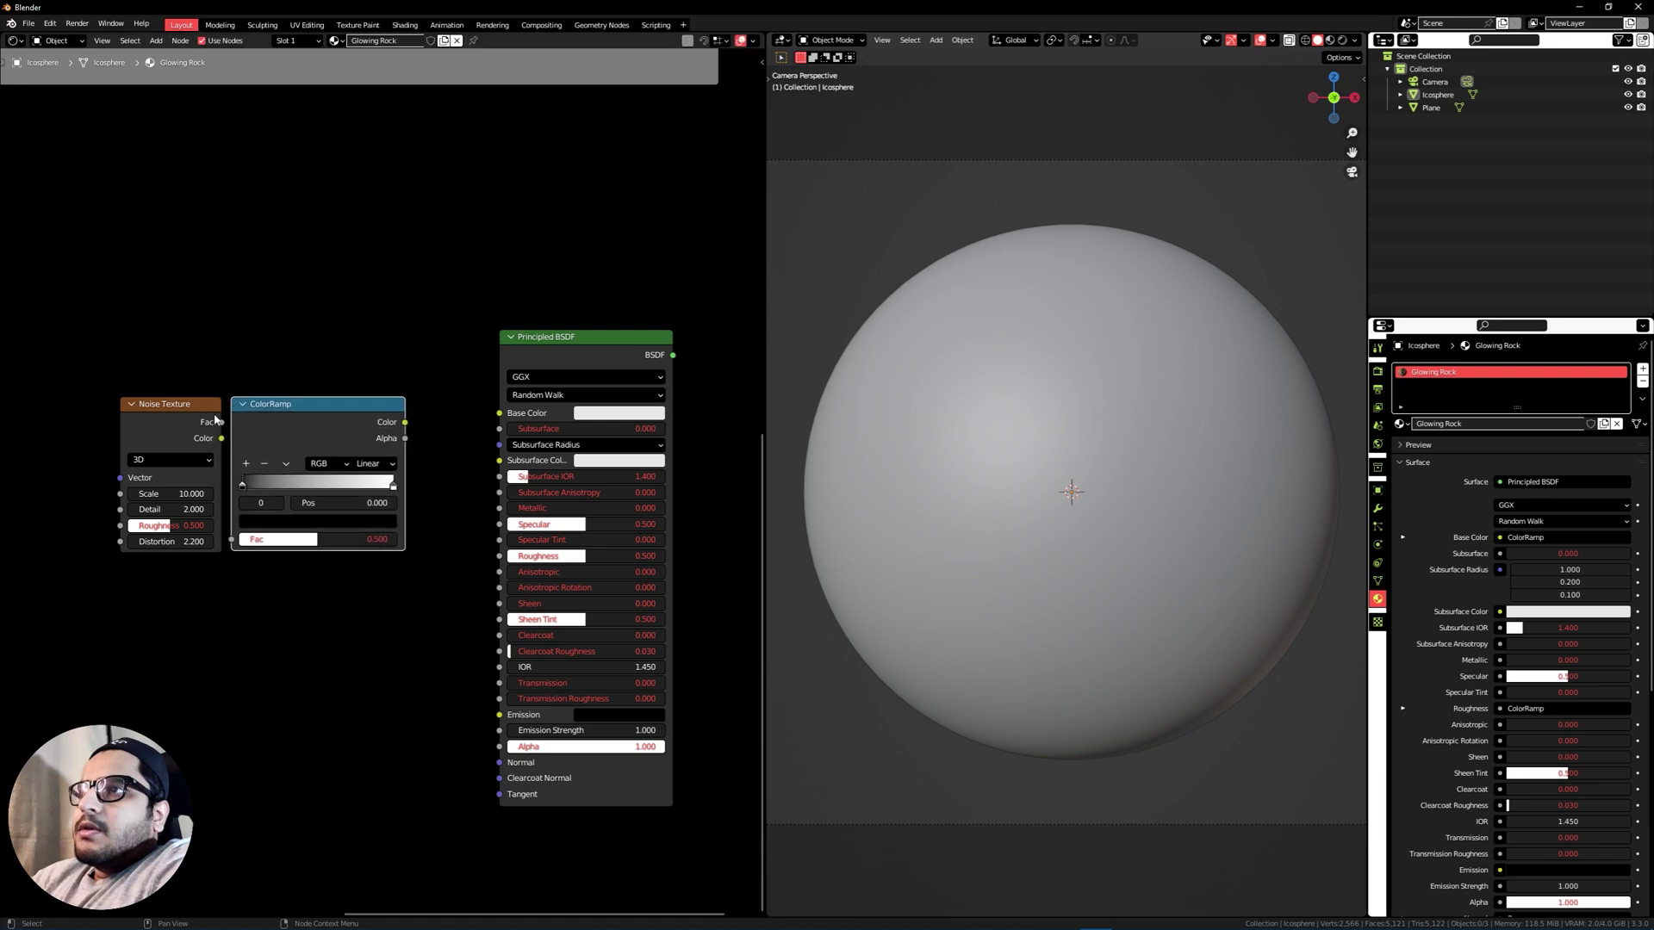
drag(224, 423, 234, 540)
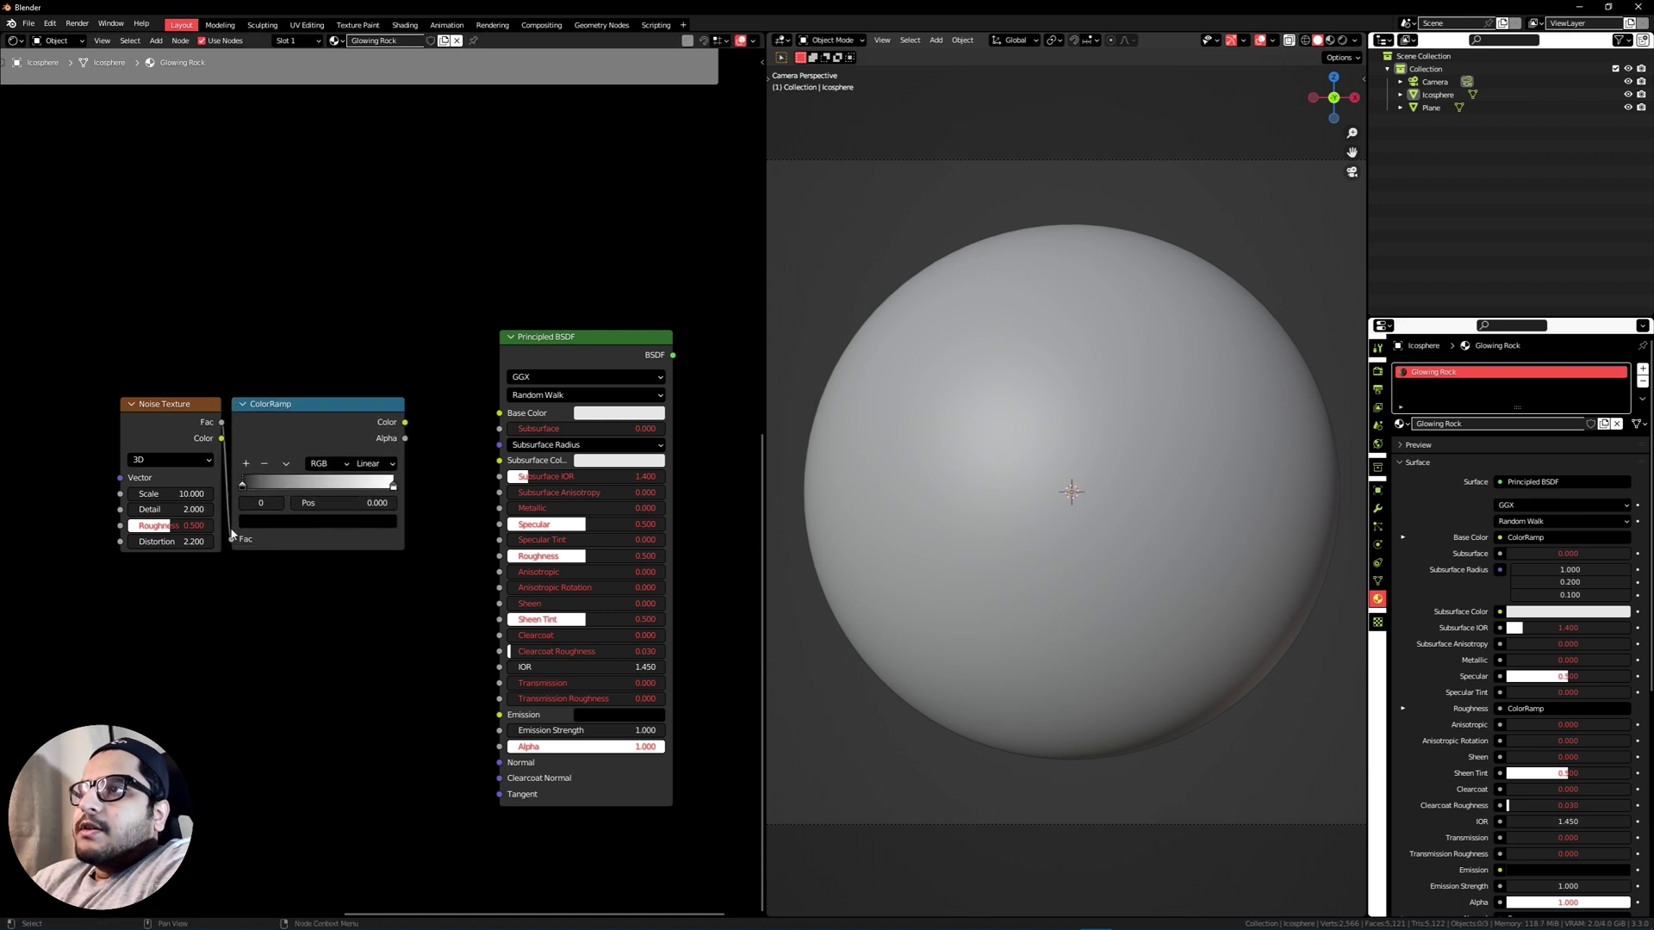
Link the ColorRamp's Color to the second Principled BSDF's Base Color and Emission, and set its Emission Strength to 100.
scroll(184, 408, down, 2)
drag(562, 395, 658, 385)
drag(561, 395, 658, 623)
middle_drag(593, 591, 359, 599)
scroll(456, 652, up, 4)
click(520, 707)
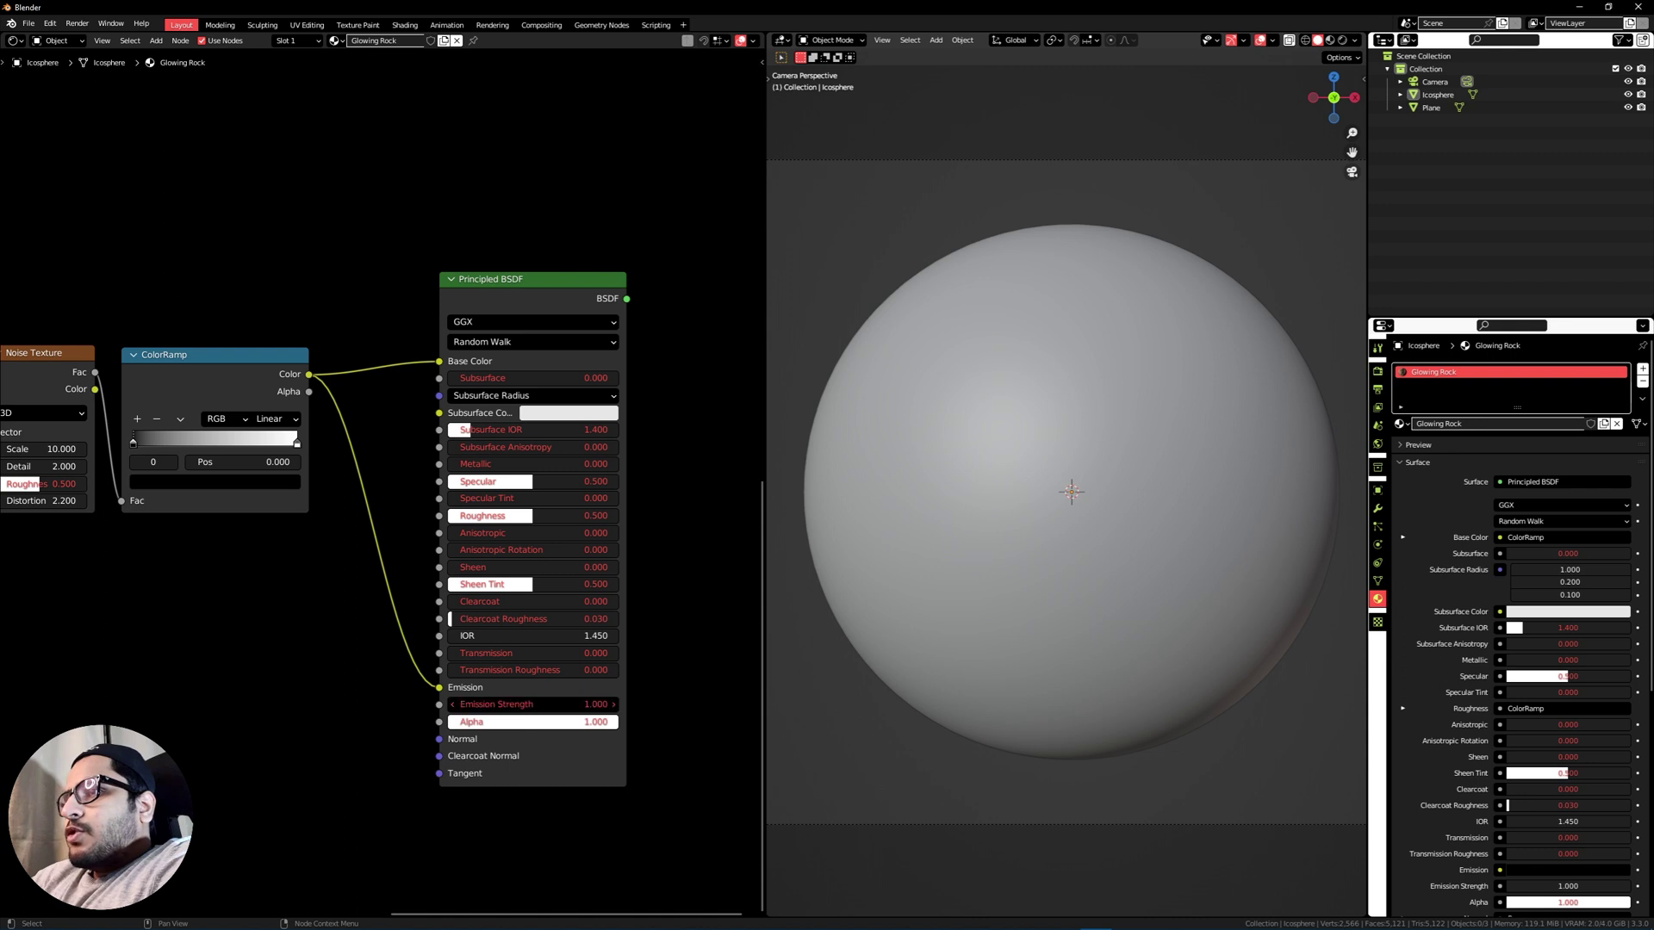
text(100)
key(Return)
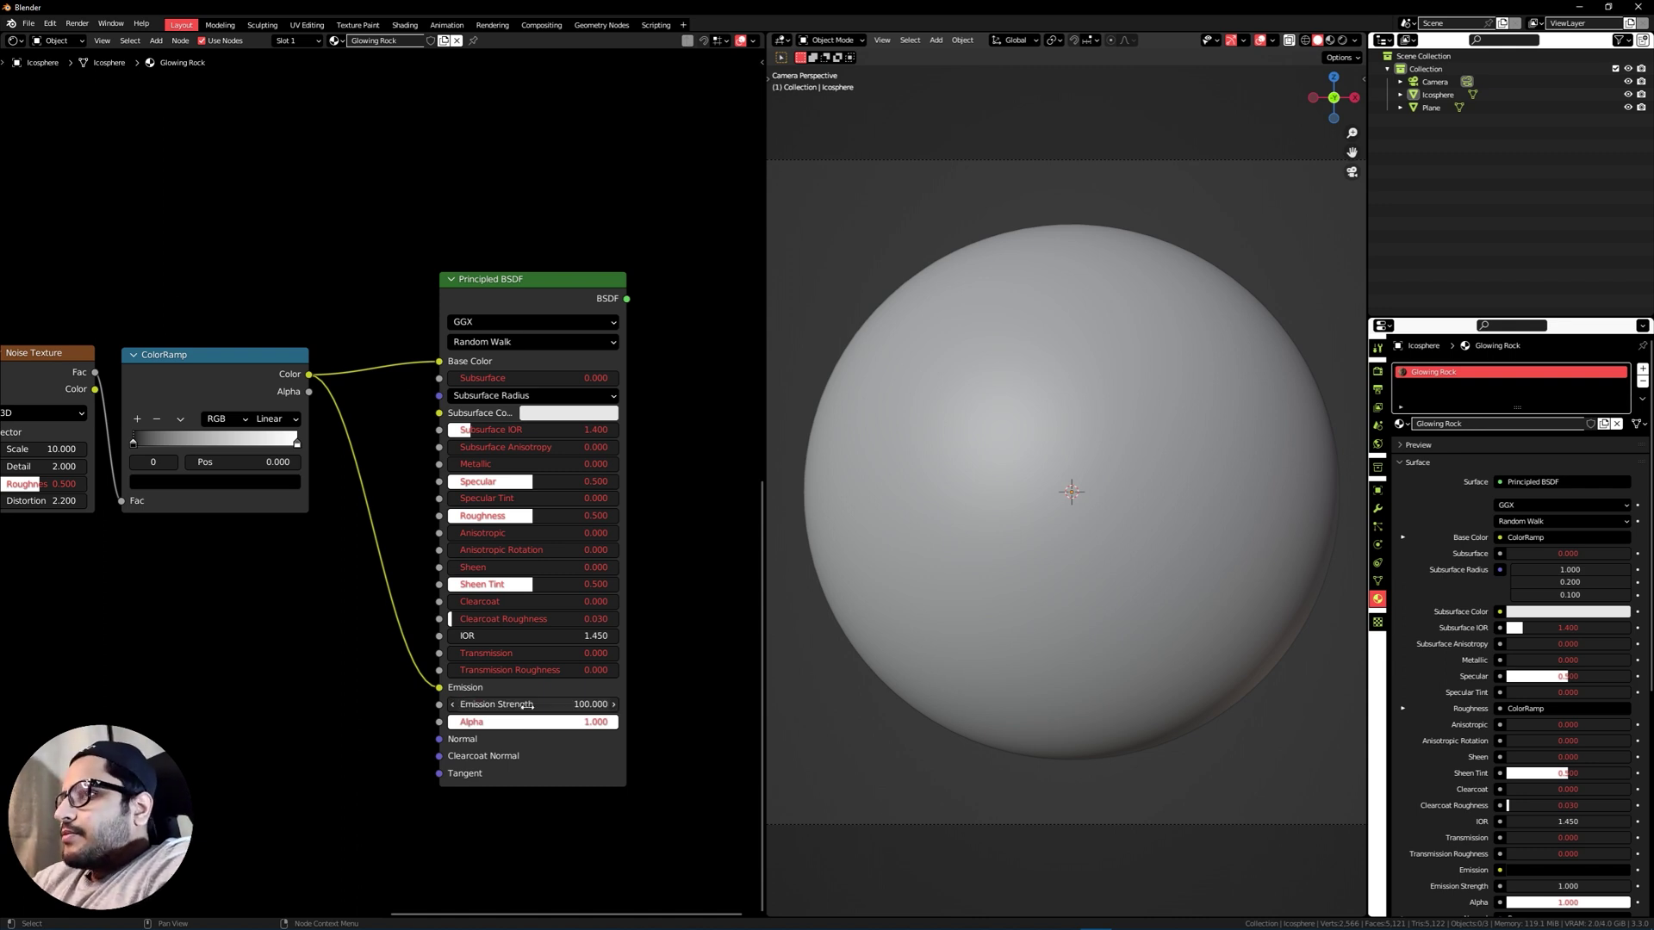
Add a middle stop to the new ColorRamp and color its stops from dark navy through blue to bright blue, using hex 0097DD.
scroll(255, 478, down, 1)
scroll(255, 477, up, 2)
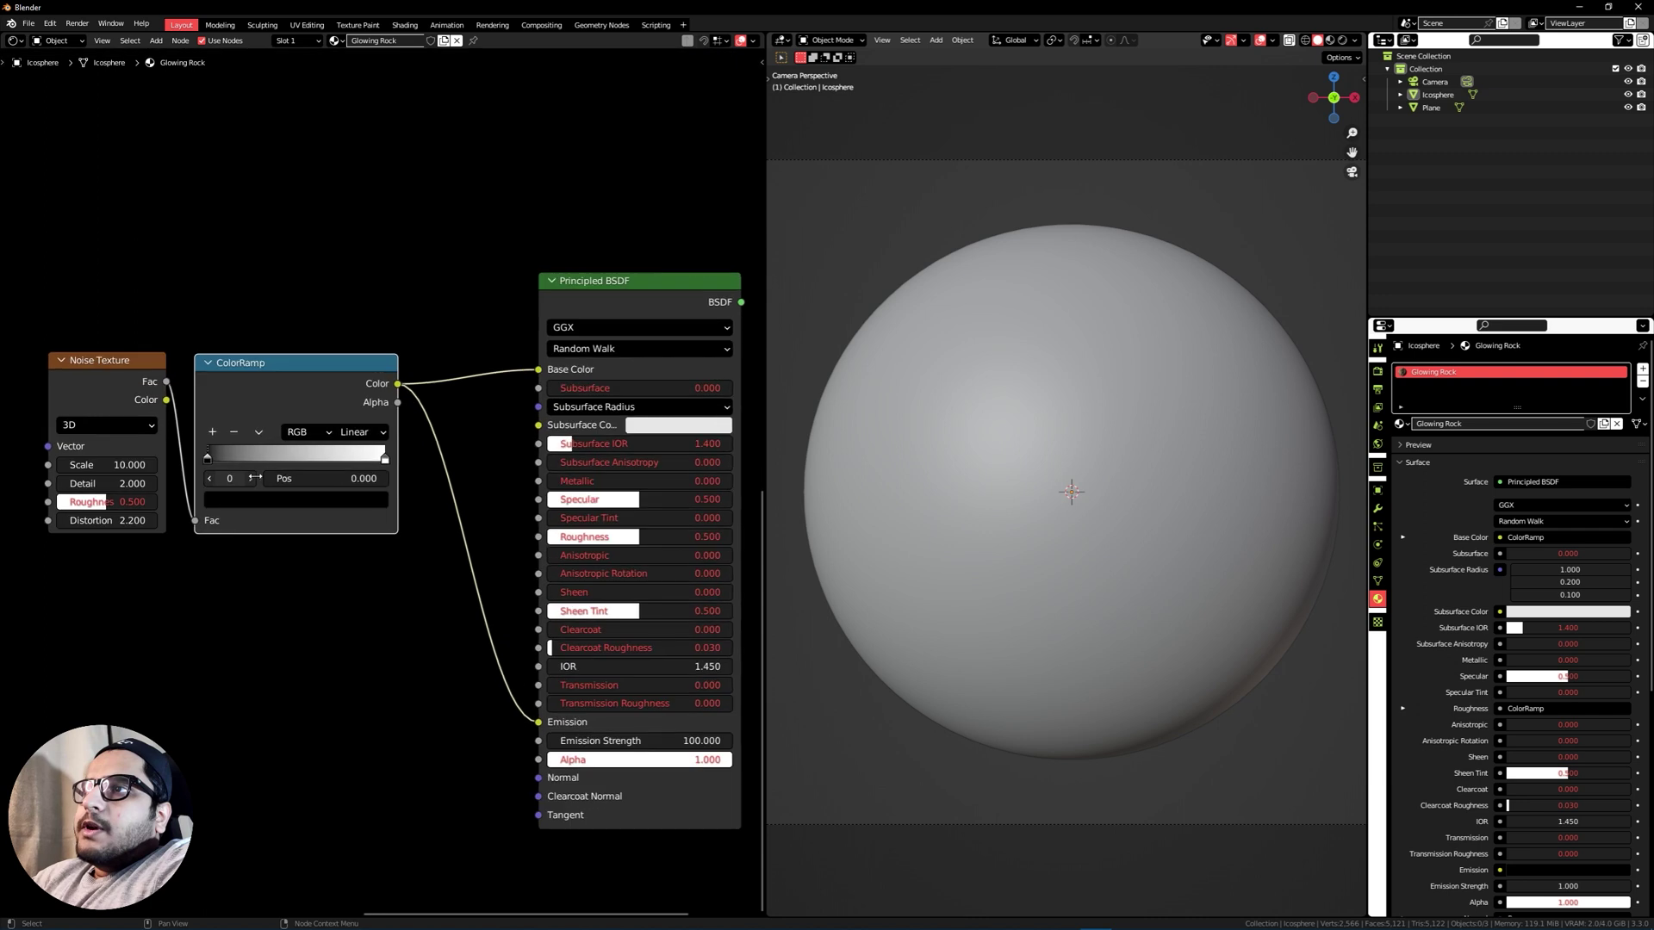
click(212, 433)
click(211, 459)
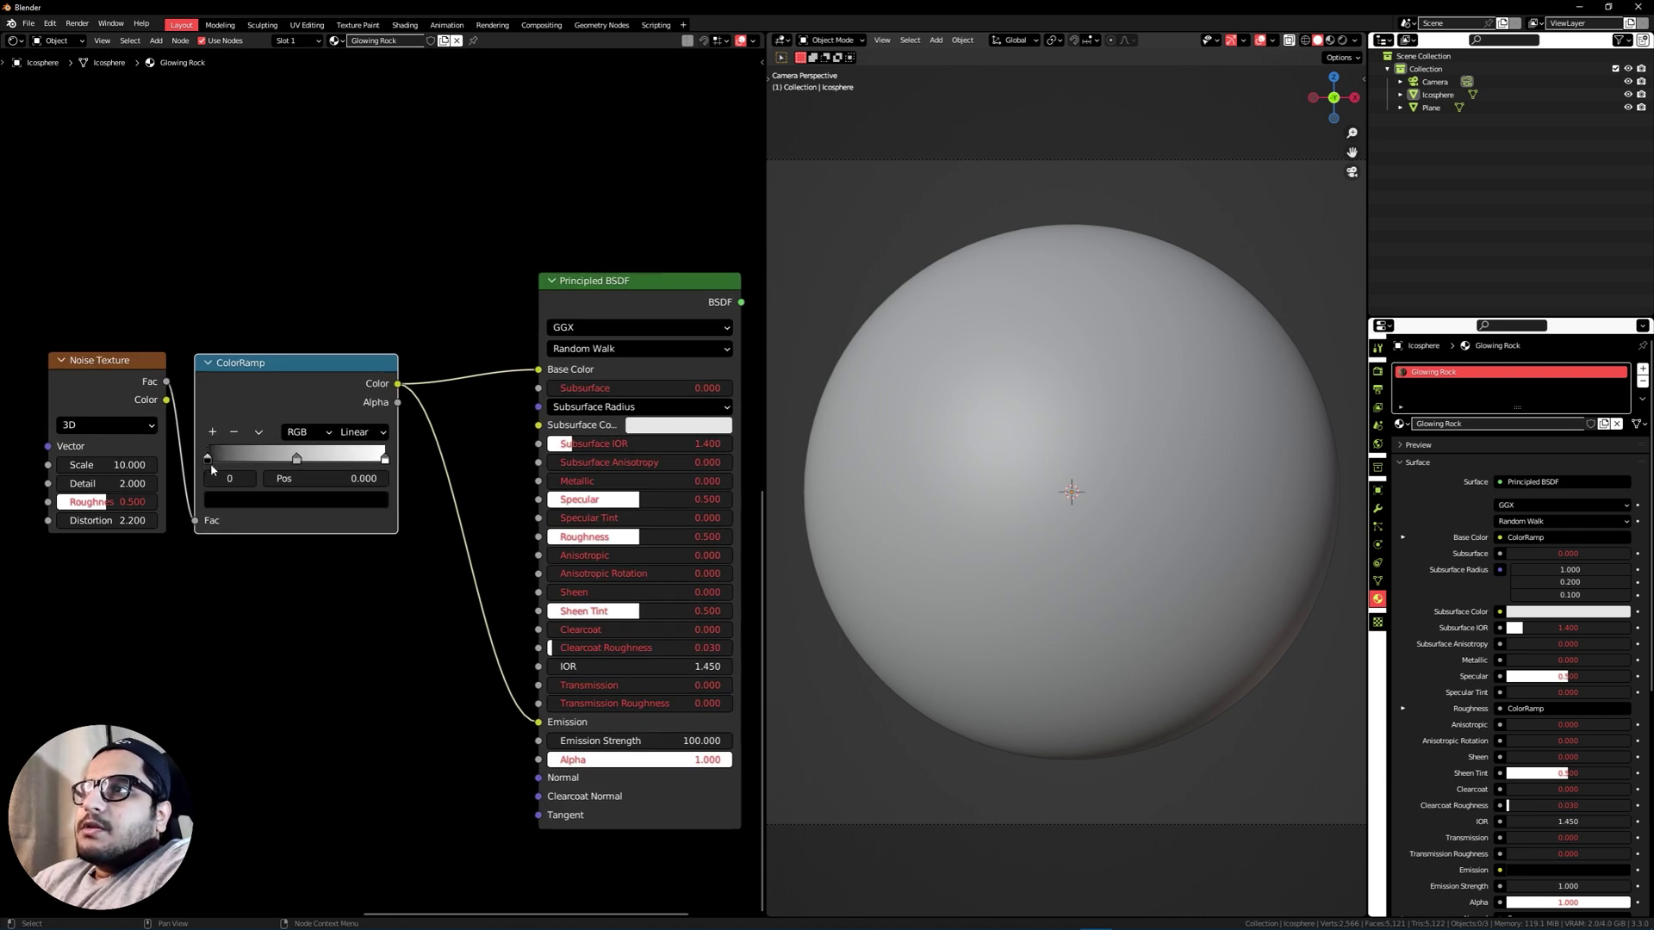
click(231, 508)
click(281, 425)
text(0097DD)
key(Return)
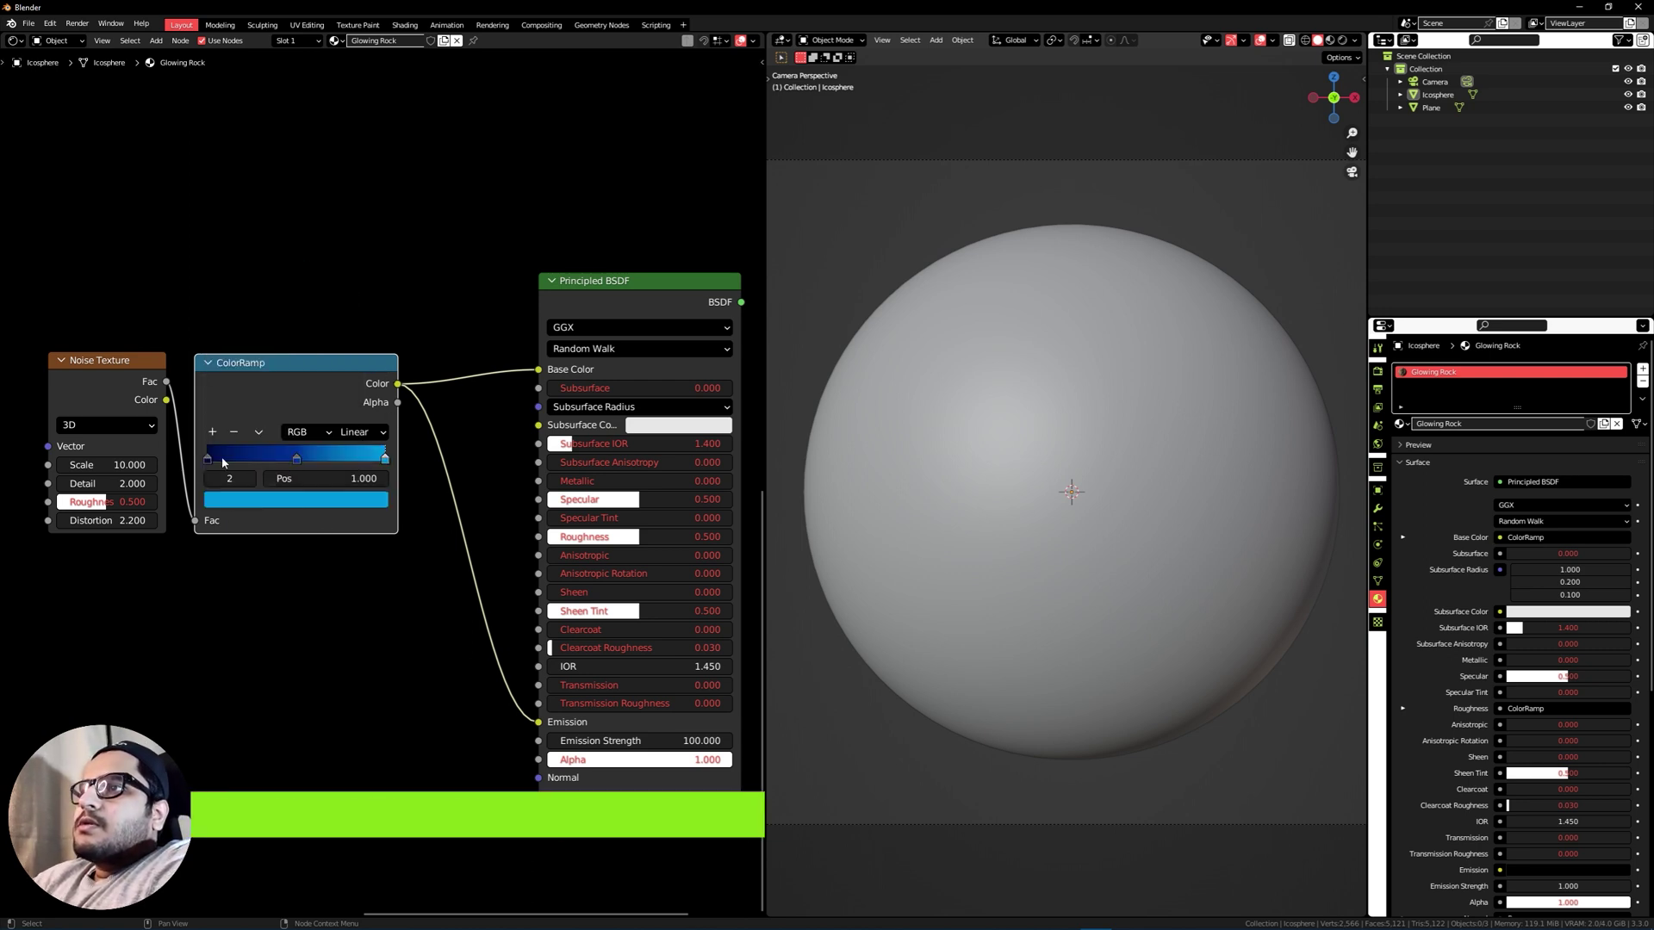
Preview the blue ColorRamp on the sphere in rendered shading and bunch its stops together, with the bright blue stop at about 0.609.
drag(207, 459, 375, 464)
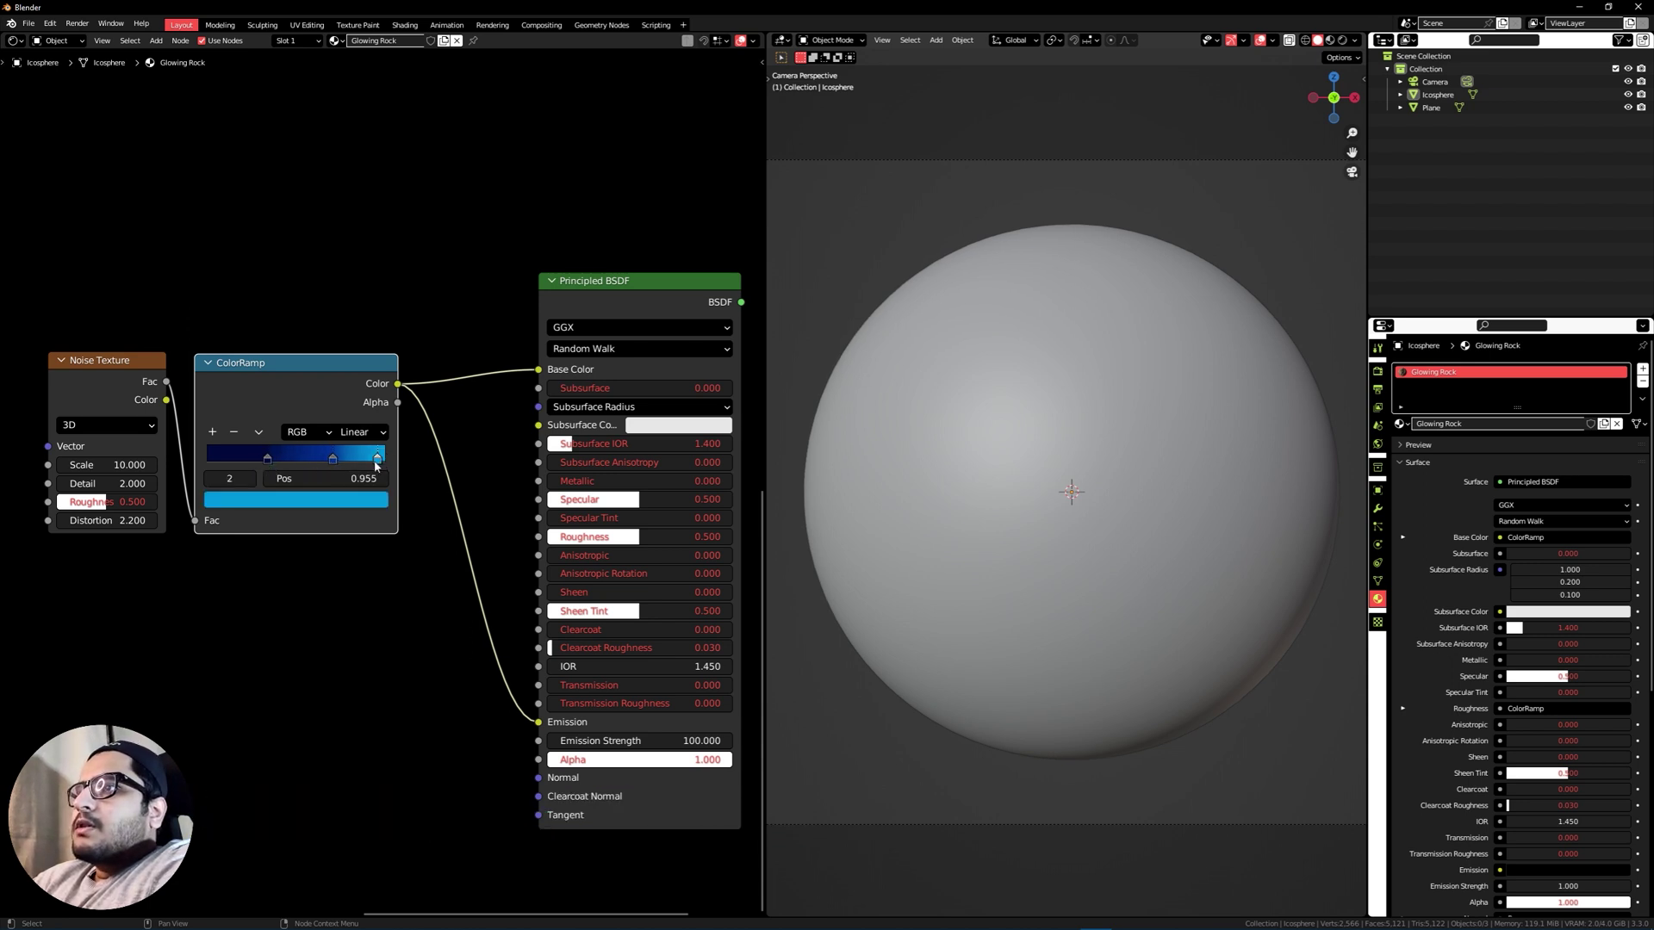
ctrl+shift+click(371, 376)
key(z)
click(921, 571)
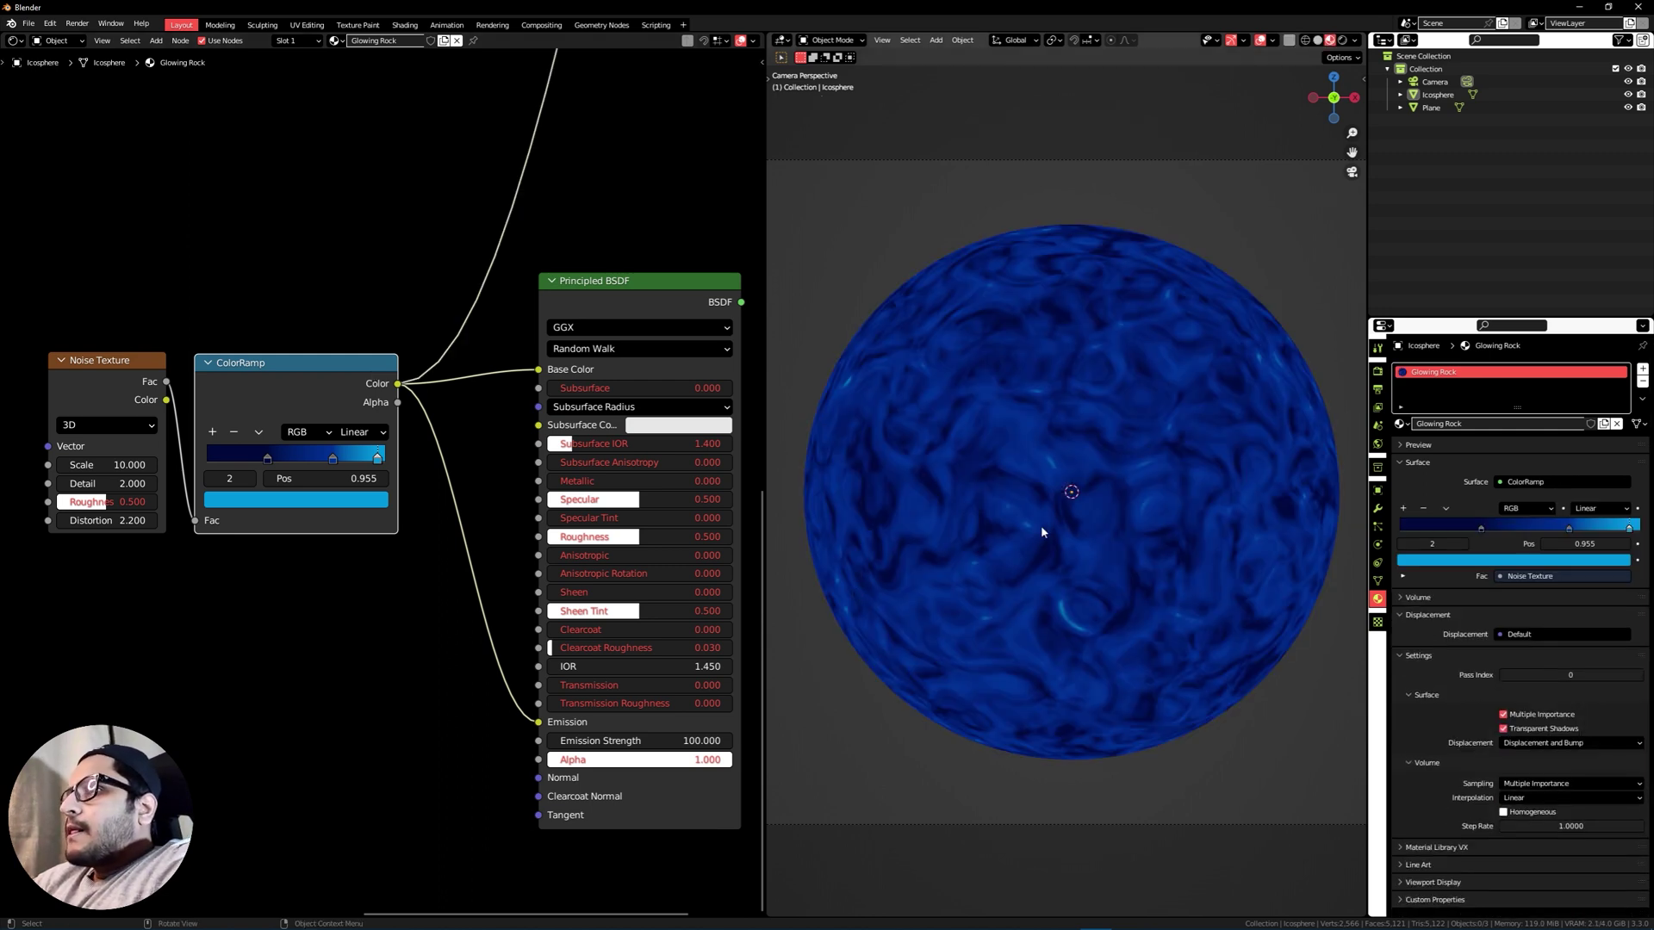
drag(267, 458, 315, 461)
Add a Bump node below the blue ColorRamp, beside the second Principled BSDF.
scroll(375, 476, down, 2)
key(shift+a)
click(340, 583)
text(bump)
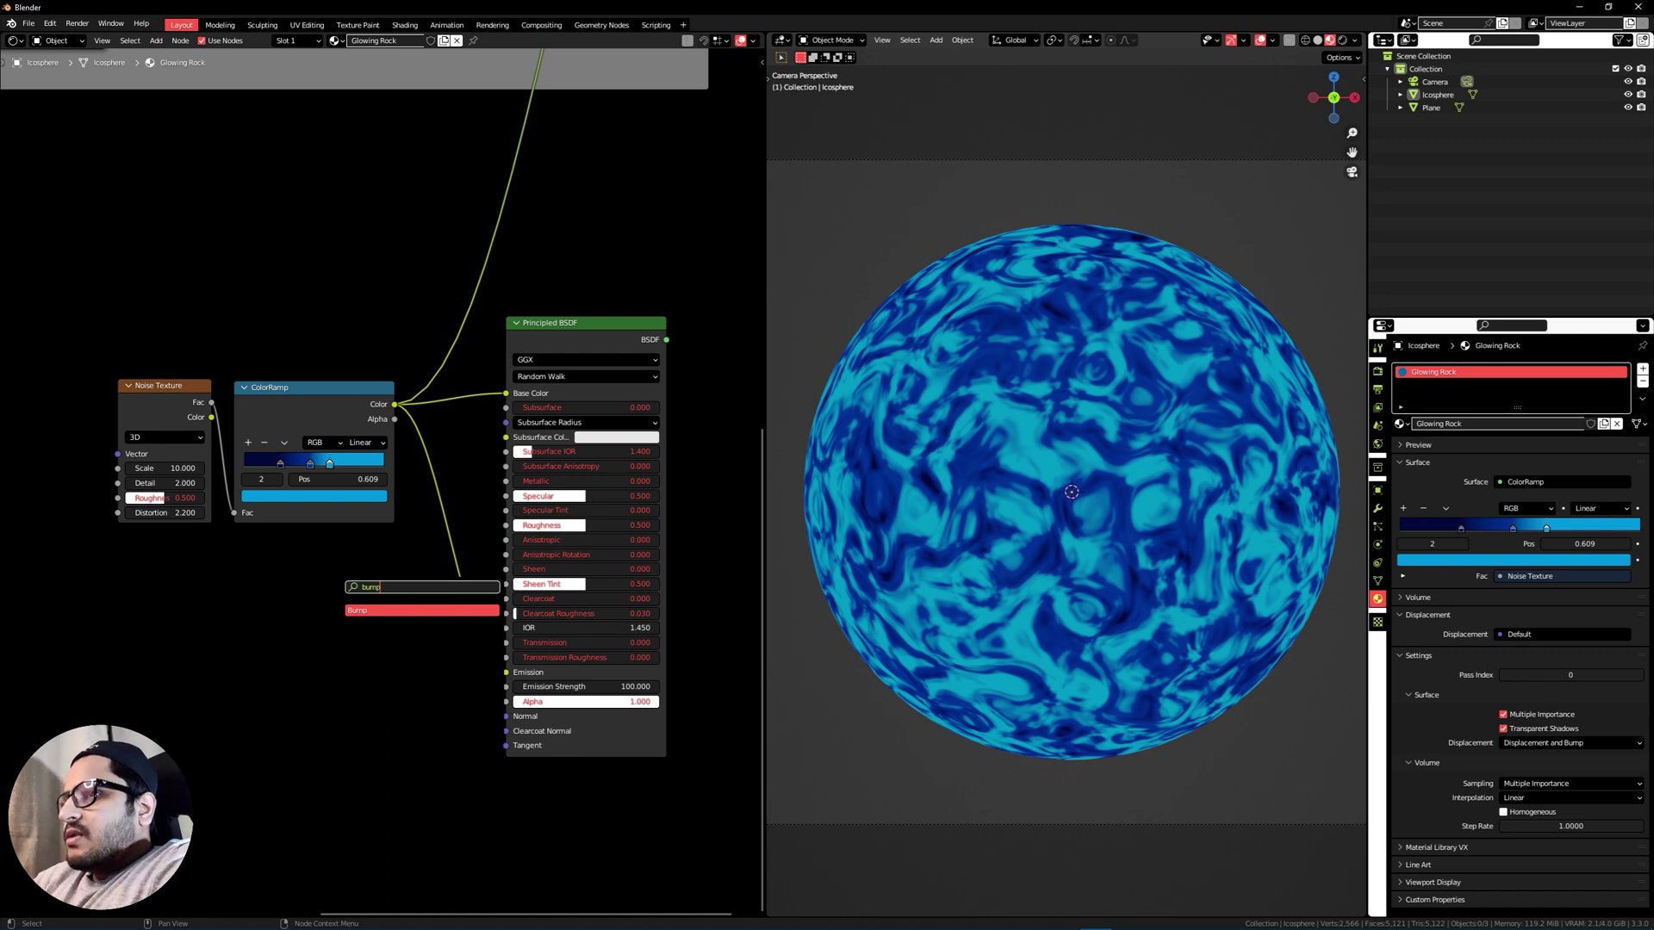
key(Return)
click(367, 672)
Link the blue ColorRamp's Color to the Bump Height and the Bump Normal to the second Principled BSDF's Normal, and preview that shader.
scroll(366, 672, up, 2)
middle_drag(366, 672, 349, 530)
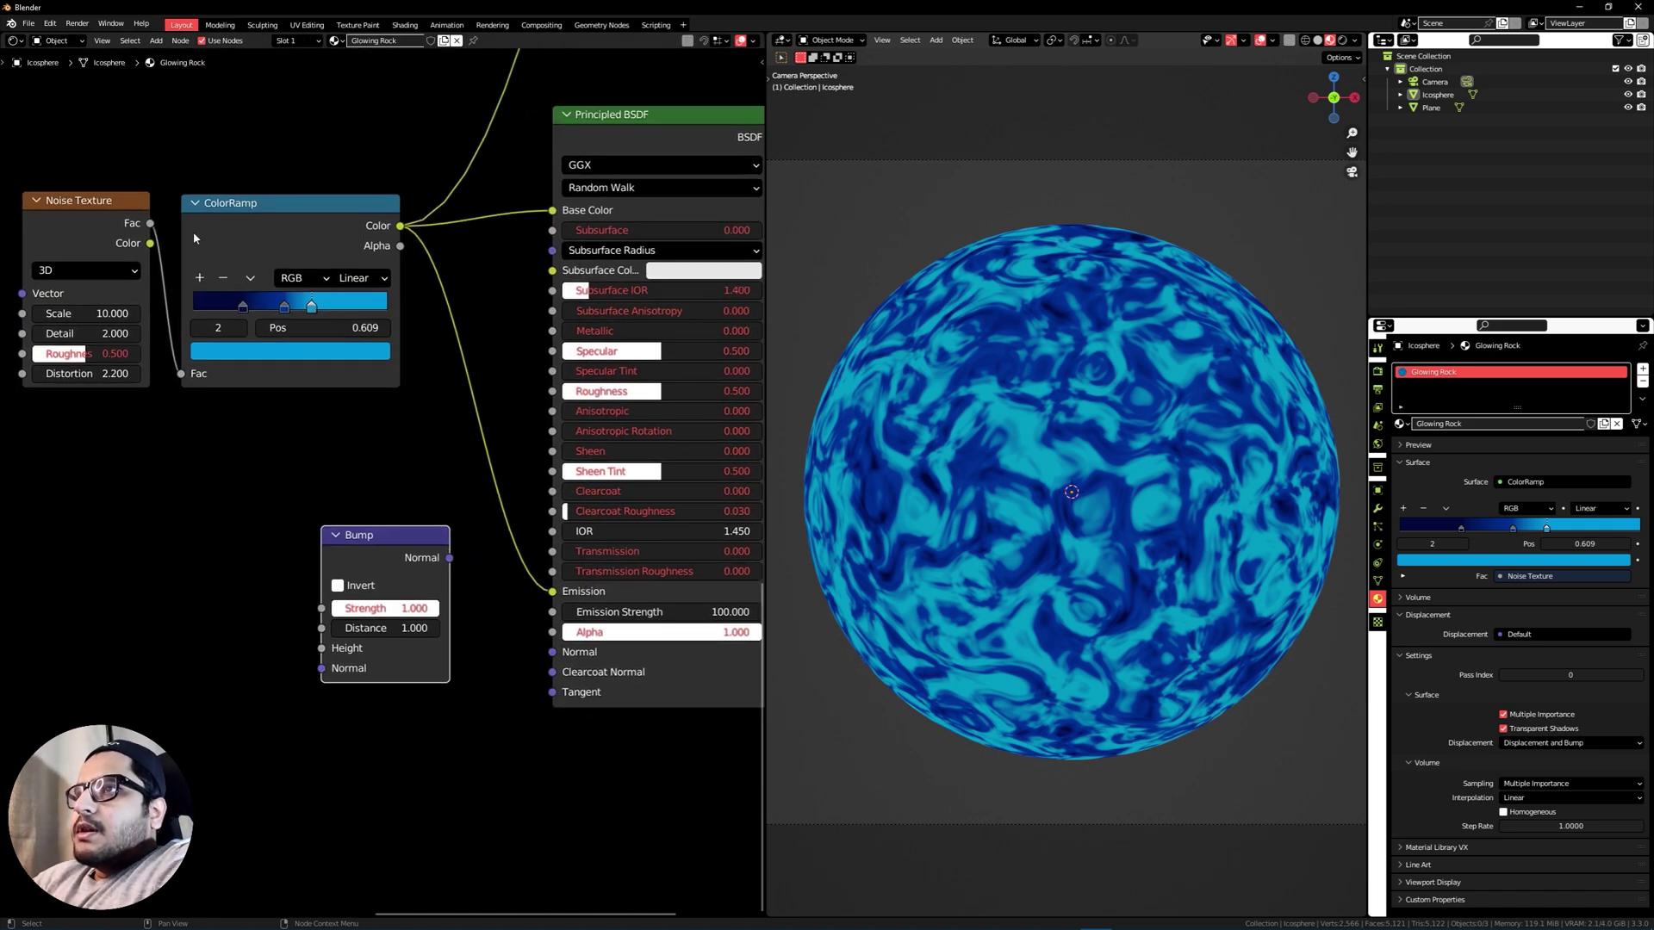
drag(400, 226, 321, 647)
drag(449, 561, 549, 652)
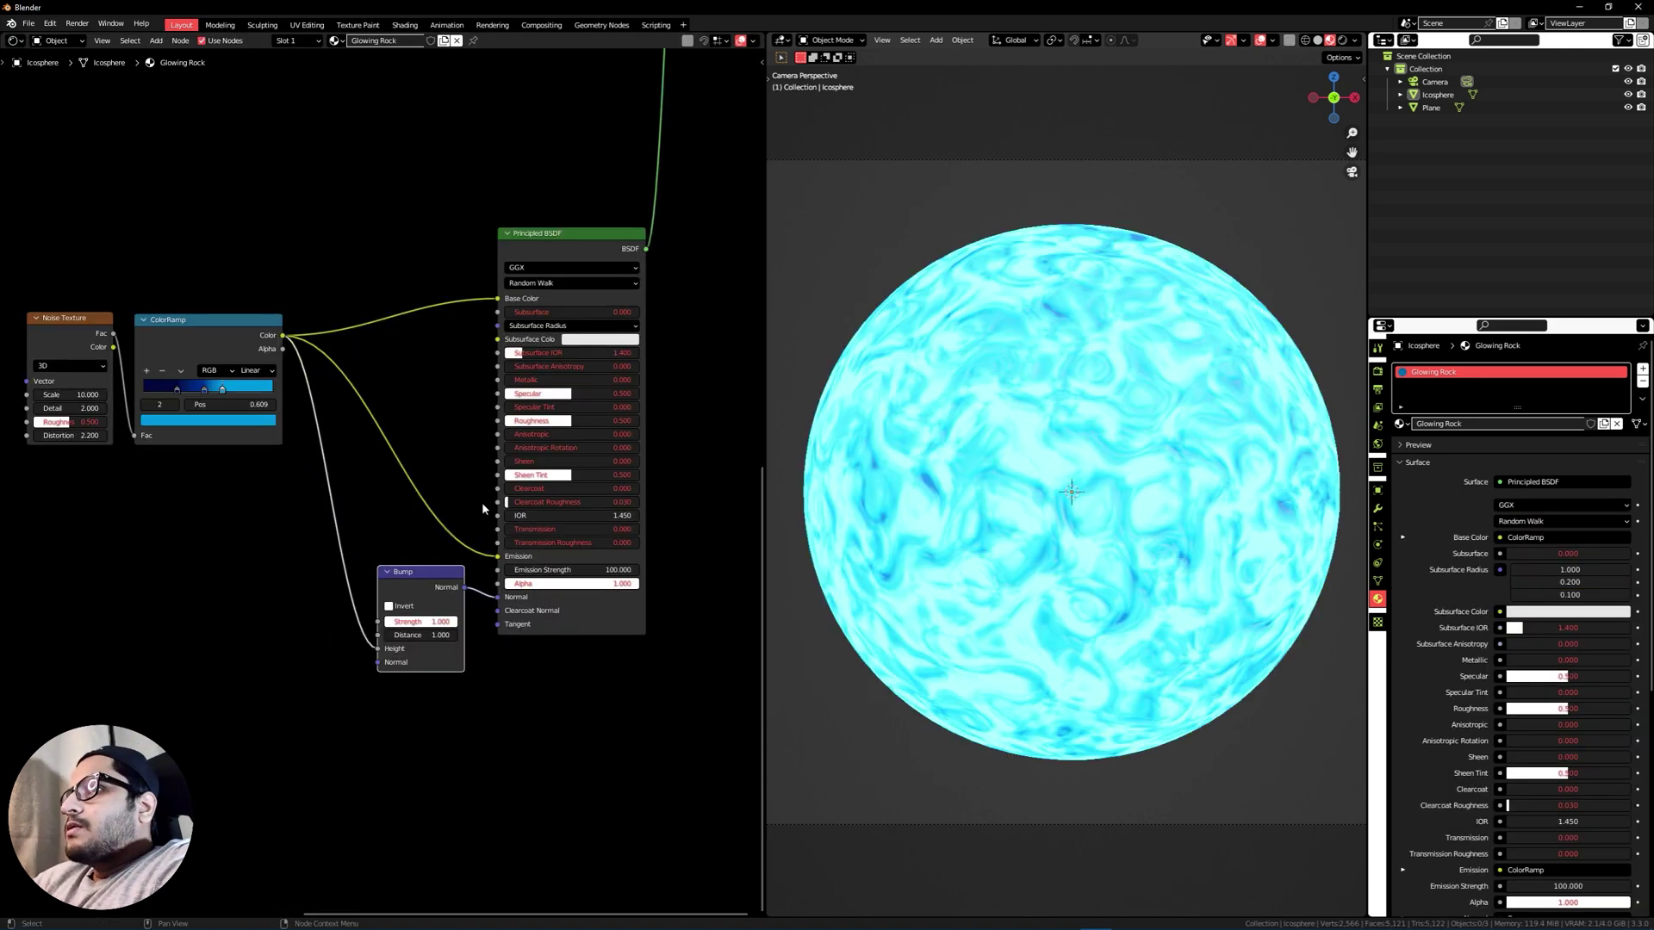
Frame the blue emission branch: its Noise Texture, ColorRamp, Bump and Principled BSDF nodes.
scroll(410, 437, up, 2)
scroll(411, 436, down, 2)
scroll(379, 431, down, 4)
drag(154, 335, 516, 630)
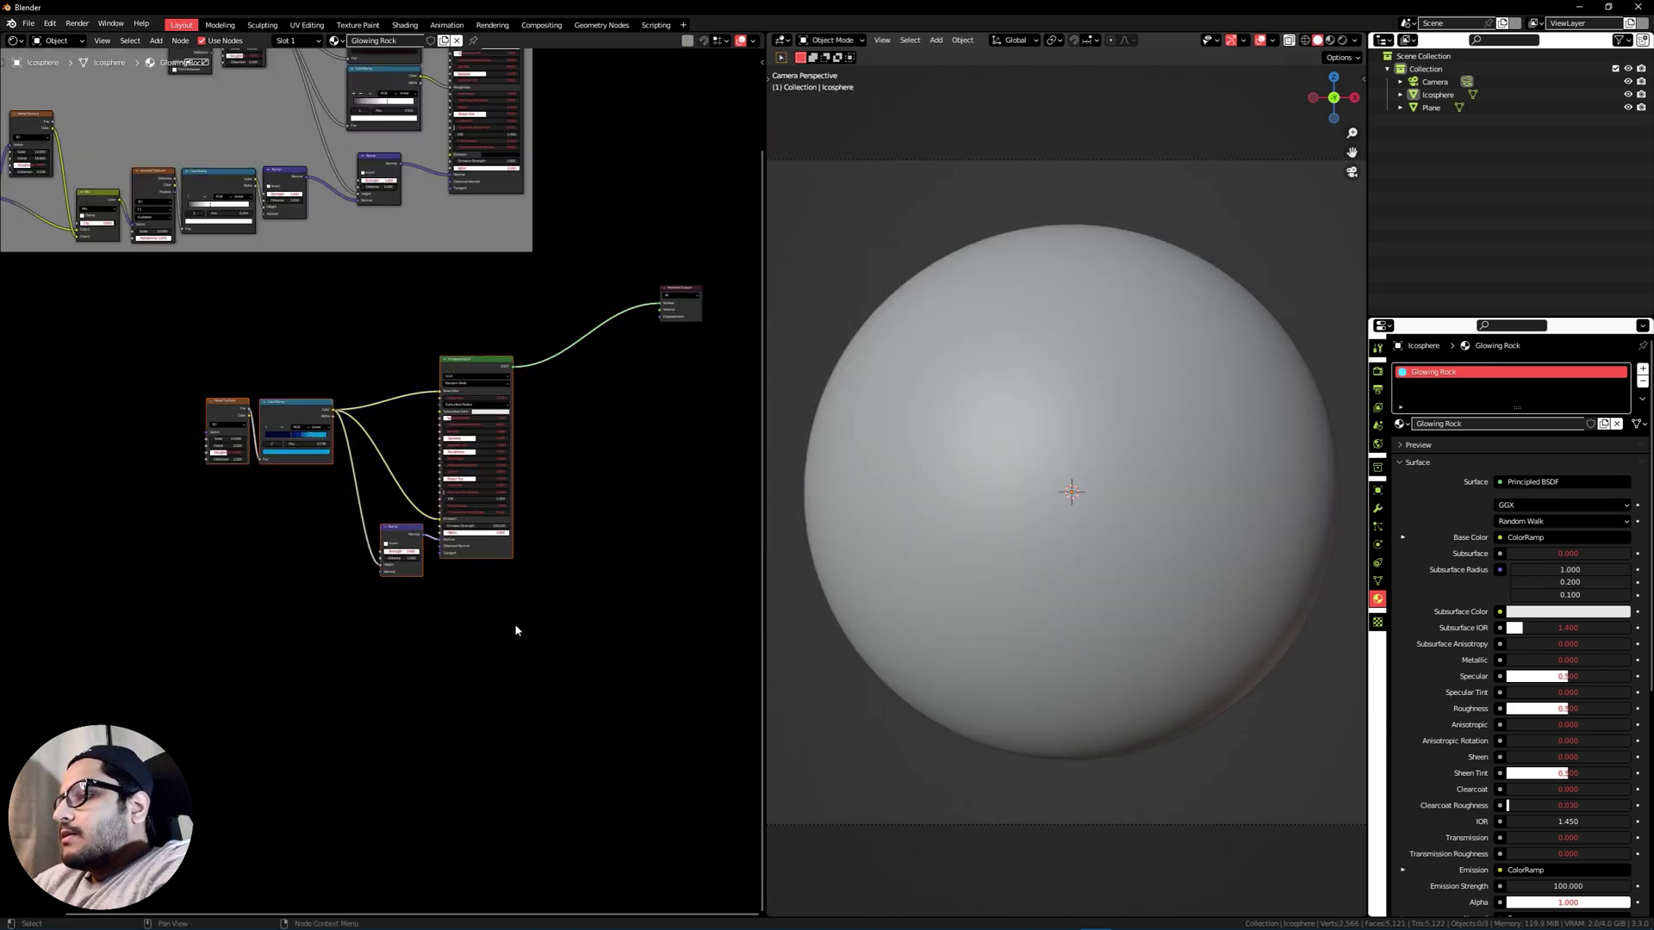
key(ctrl+j)
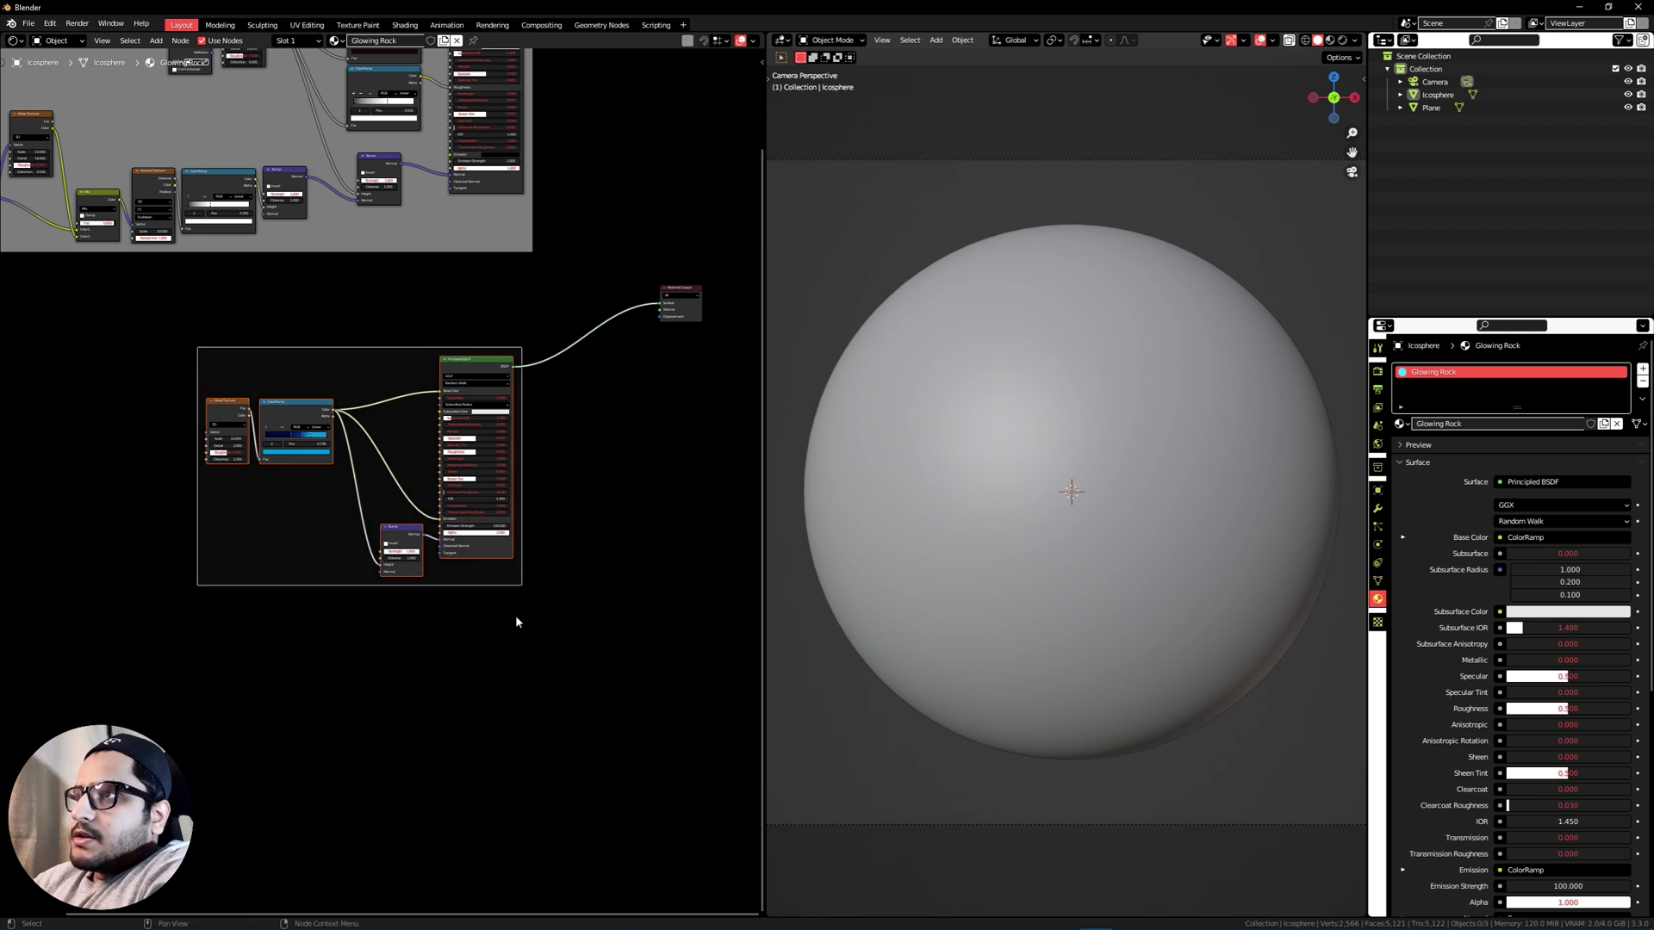
Label the frame around the blue emission branch "Glow".
scroll(432, 397, up, 2)
key(n)
click(689, 93)
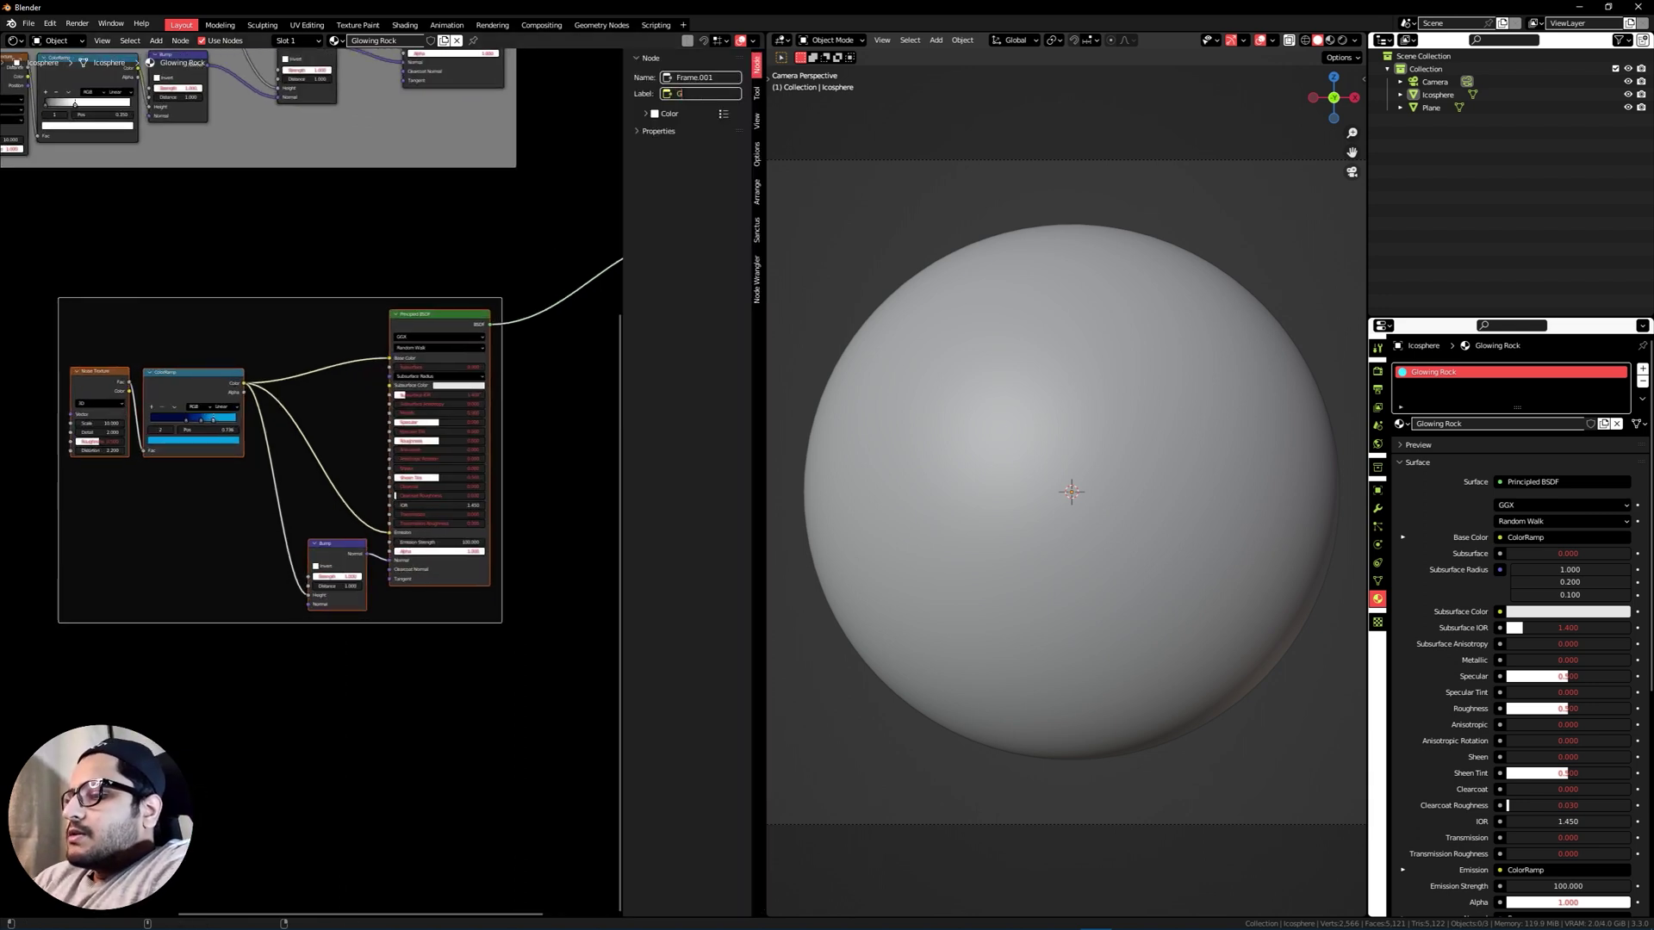
key(Return)
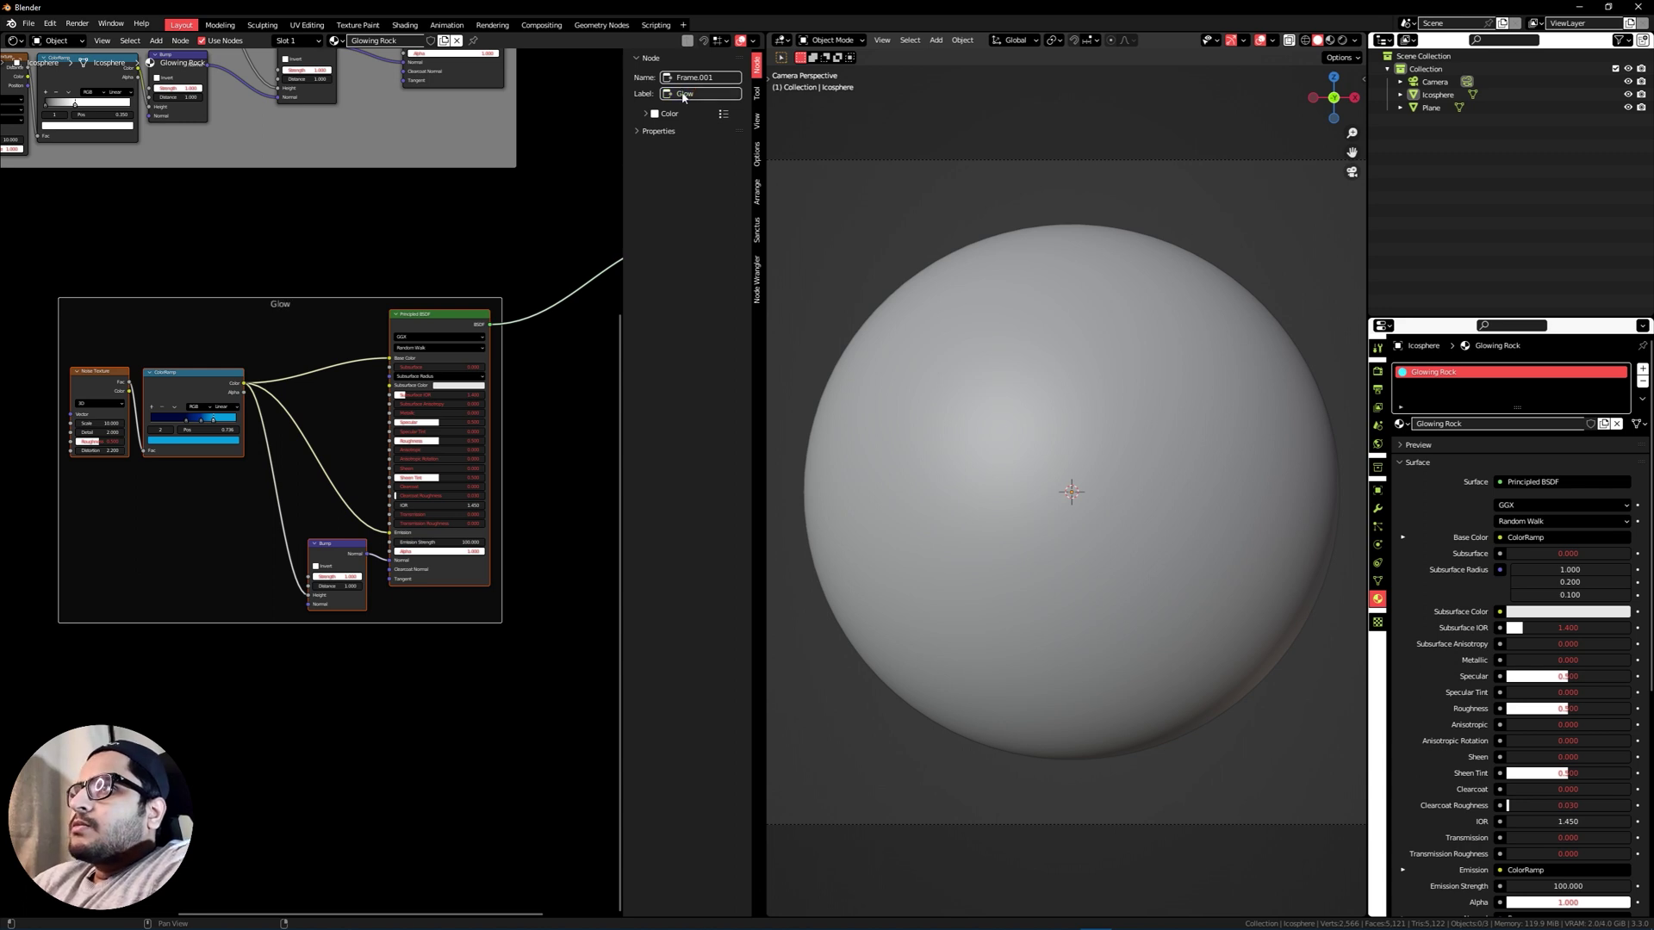
key(n)
scroll(487, 388, down, 3)
scroll(371, 449, up, 2)
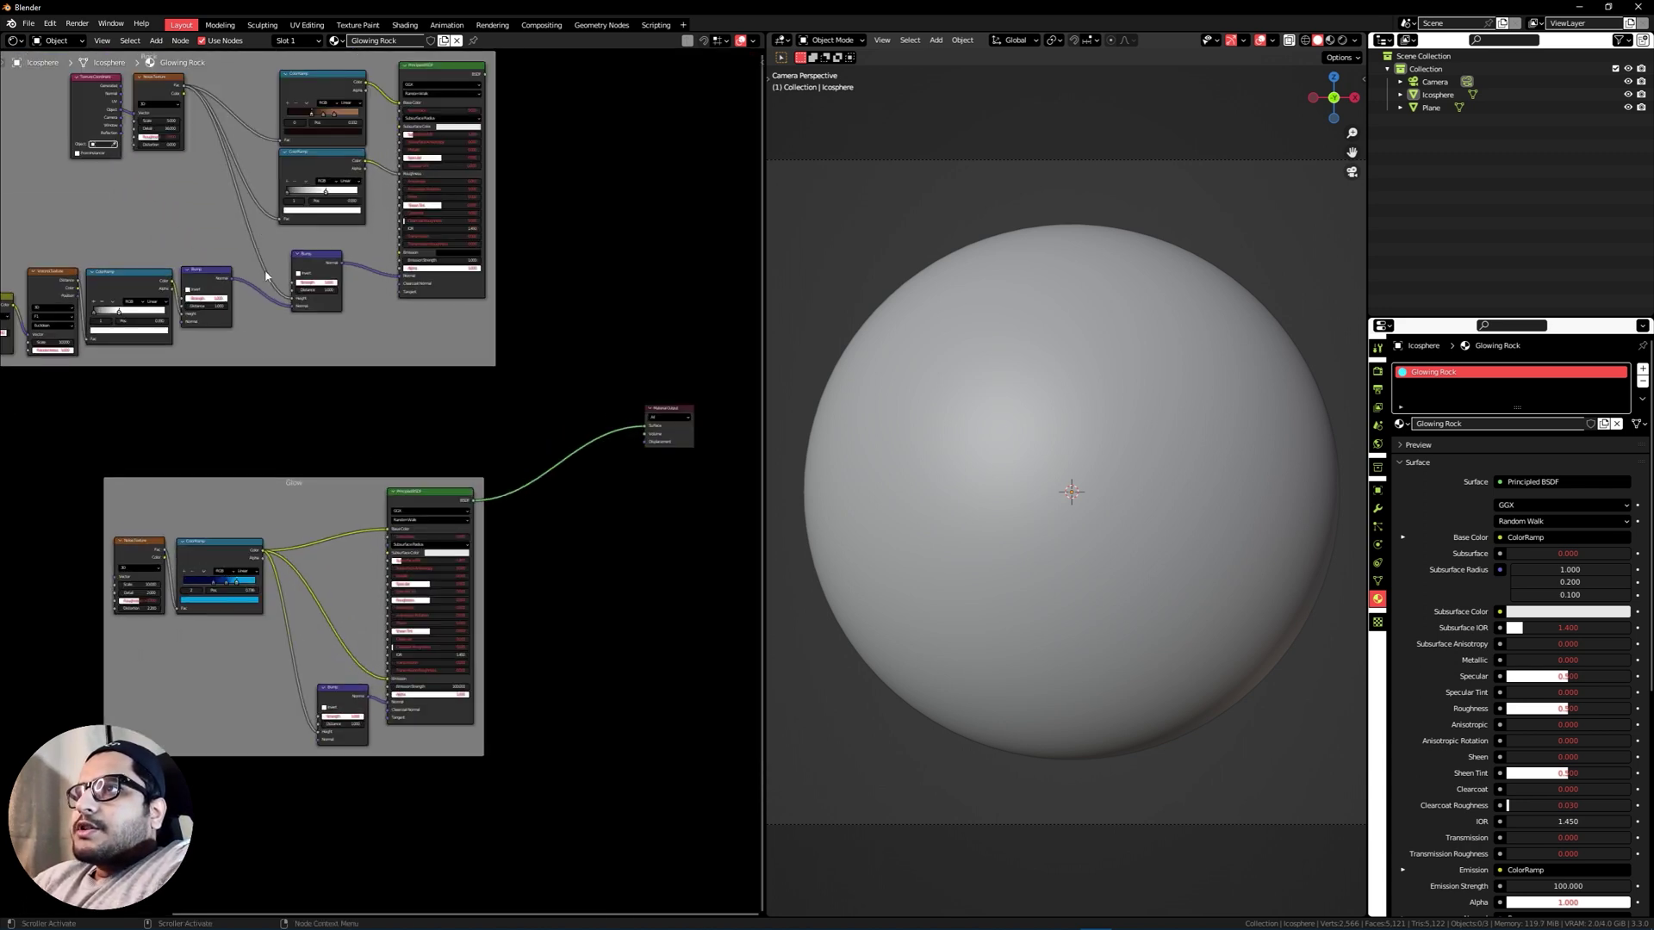
scroll(328, 499, down, 1)
middle_drag(346, 473, 464, 488)
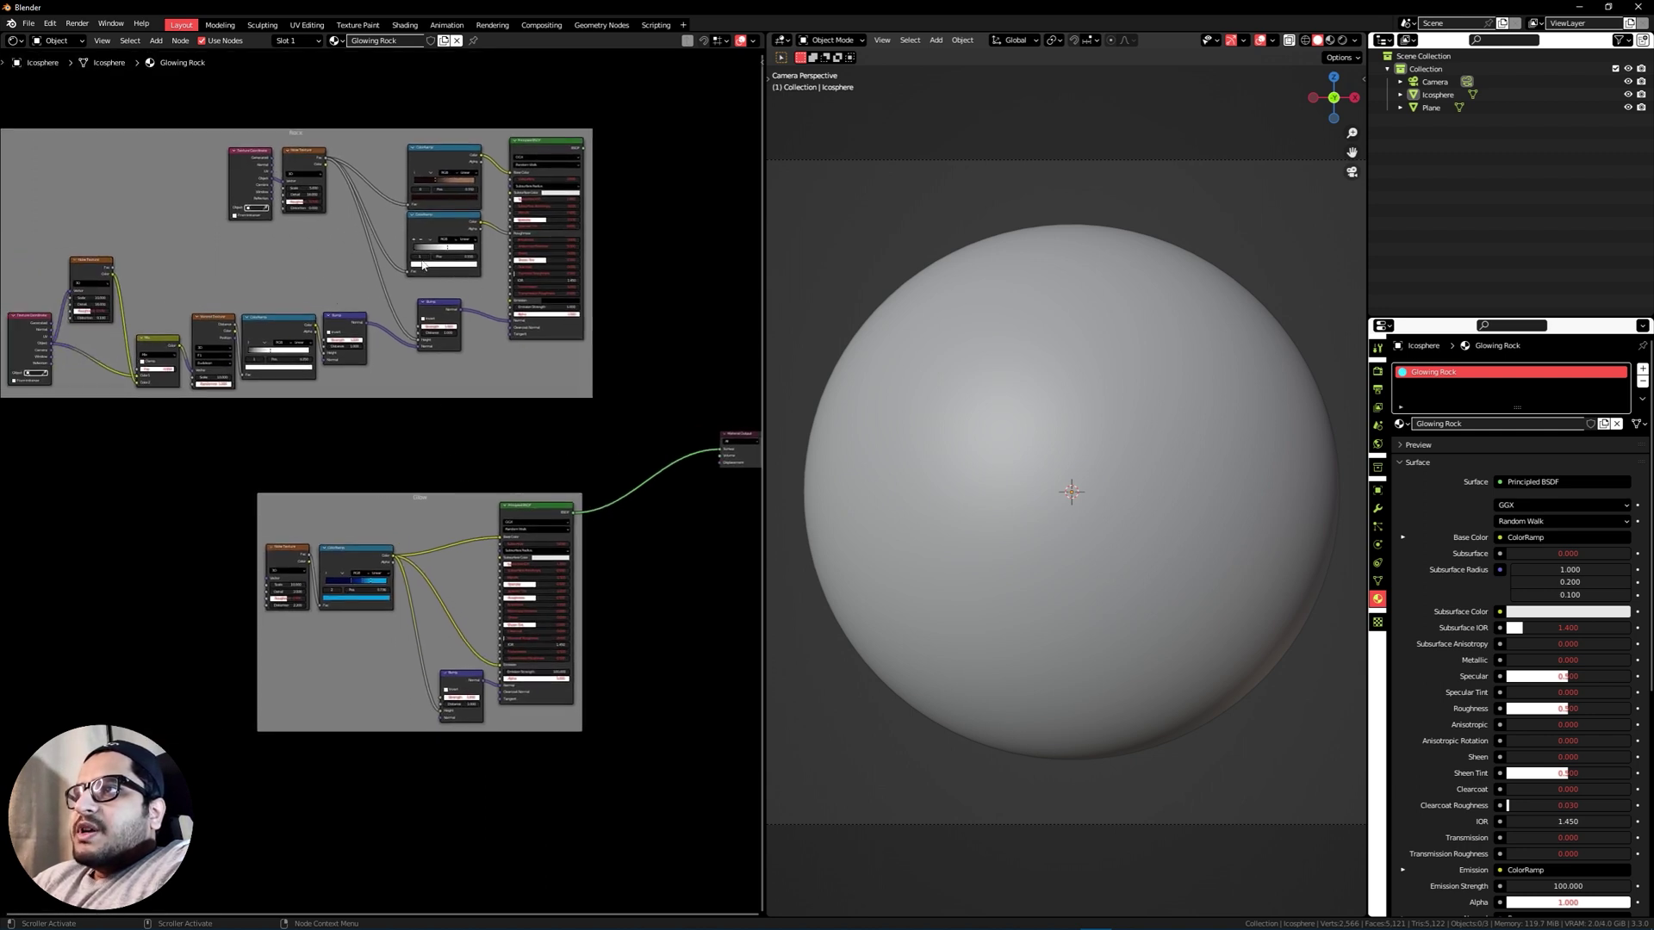
scroll(480, 562, up, 2)
scroll(506, 528, down, 2)
scroll(411, 476, down, 3)
drag(352, 531, 520, 717)
text(mix shade)
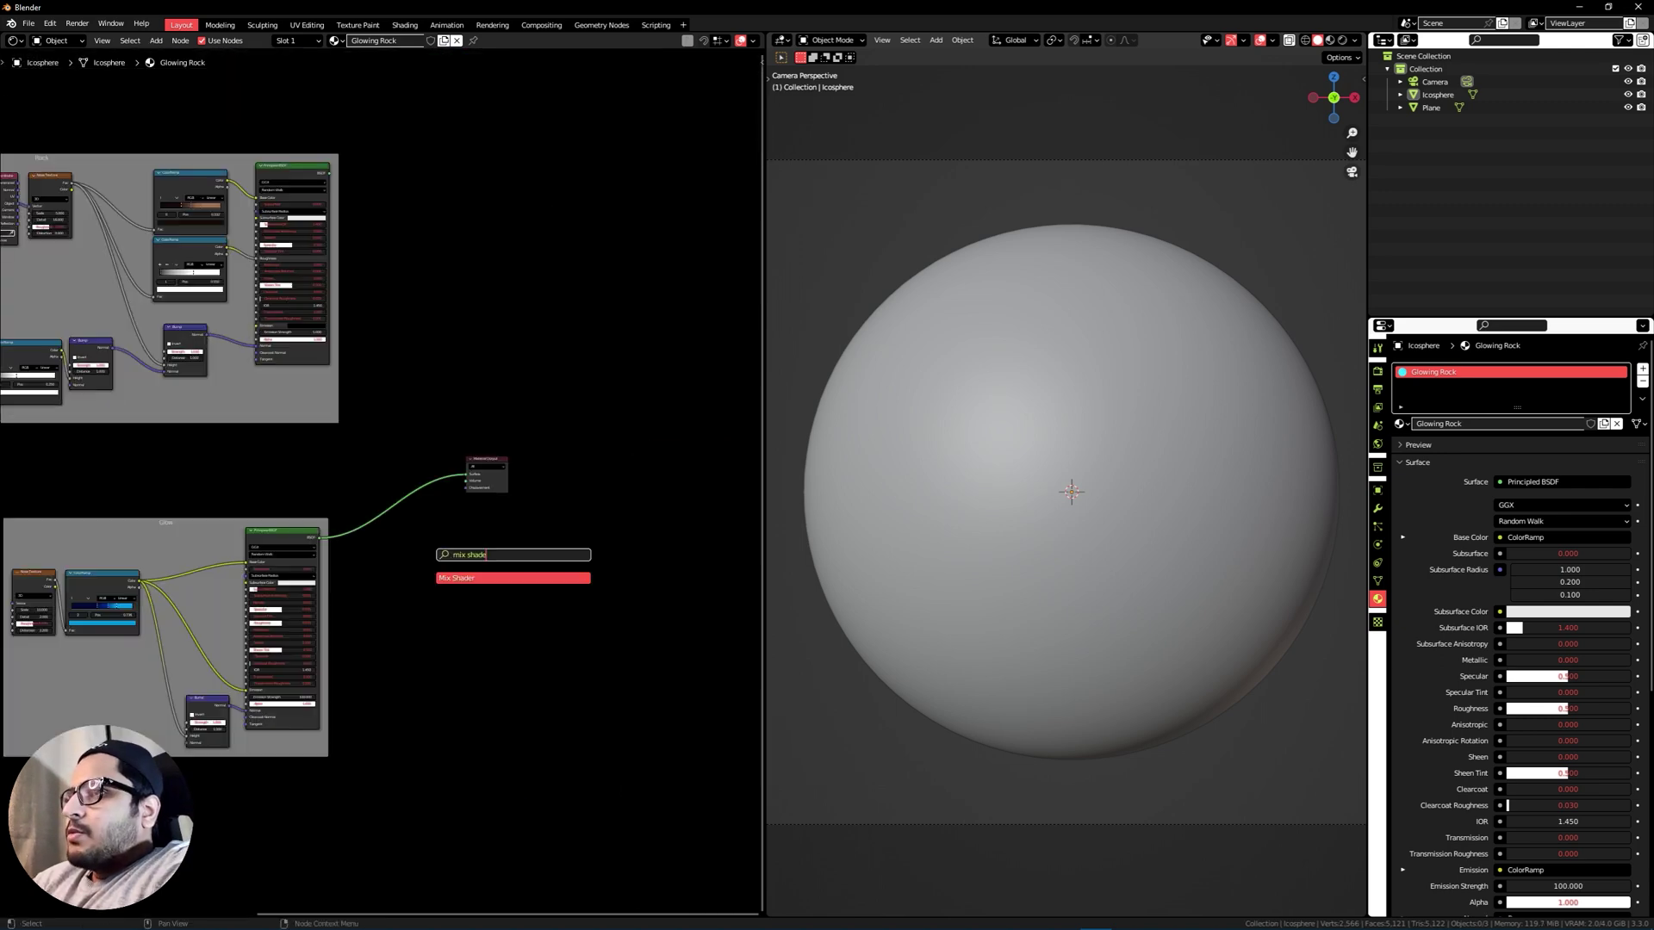
key(Escape)
scroll(412, 396, down, 3)
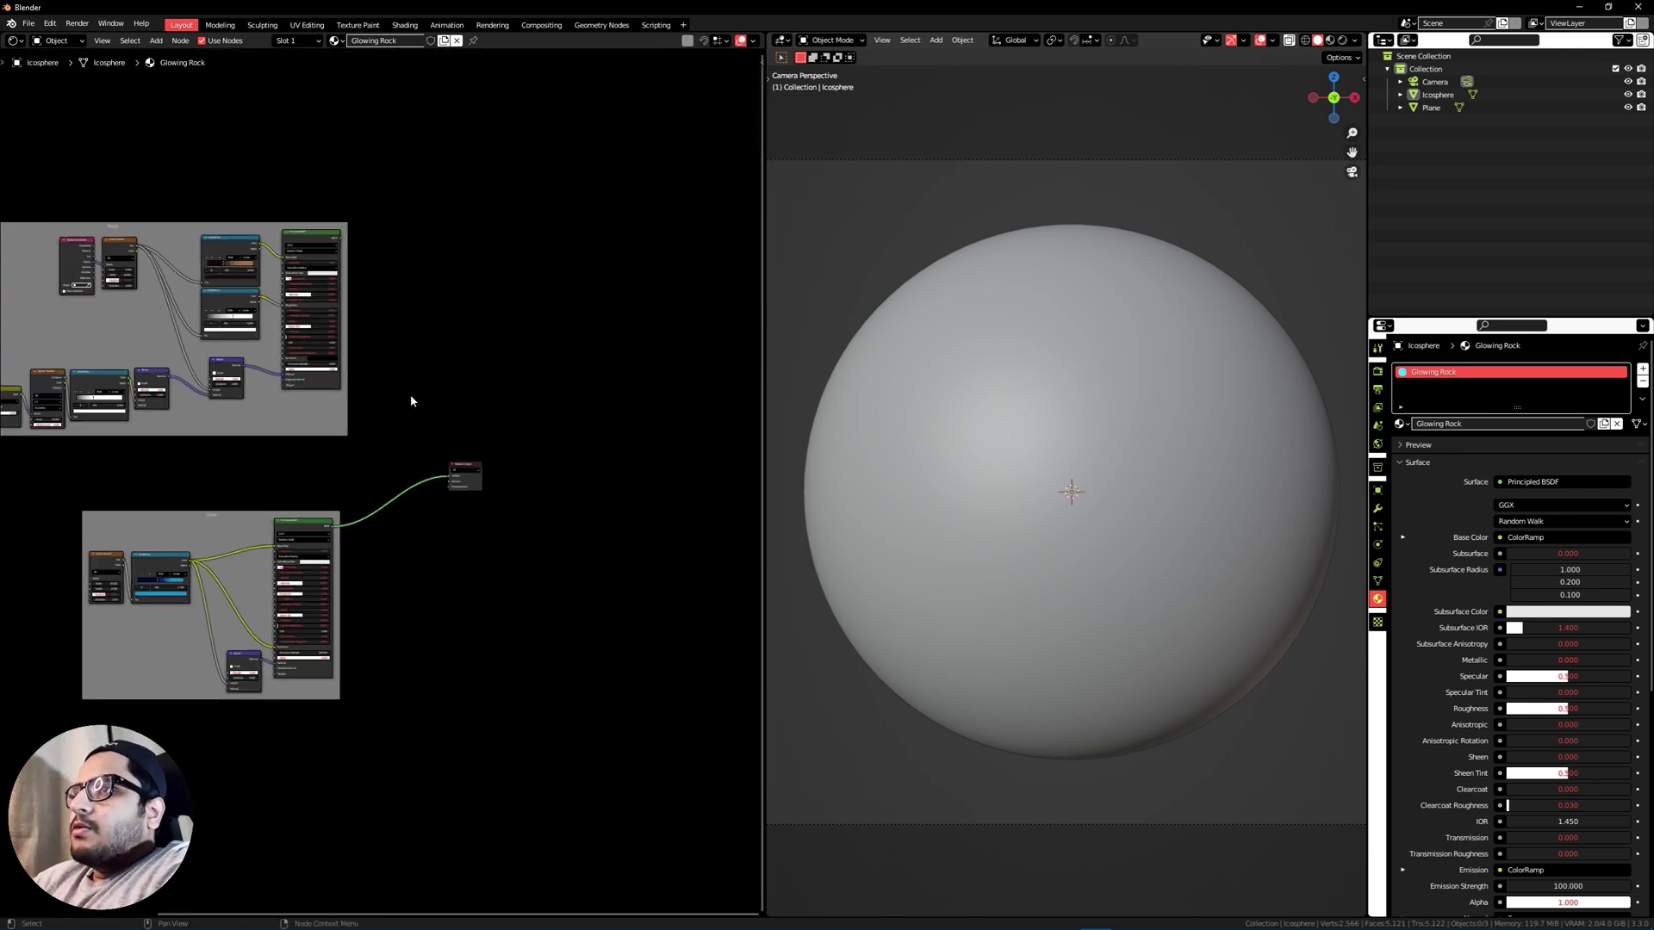
Insert a Mix Shader node on the link between the Glow Principled BSDF and the Material Output.
scroll(415, 410, up, 4)
key(shift+a)
click(442, 547)
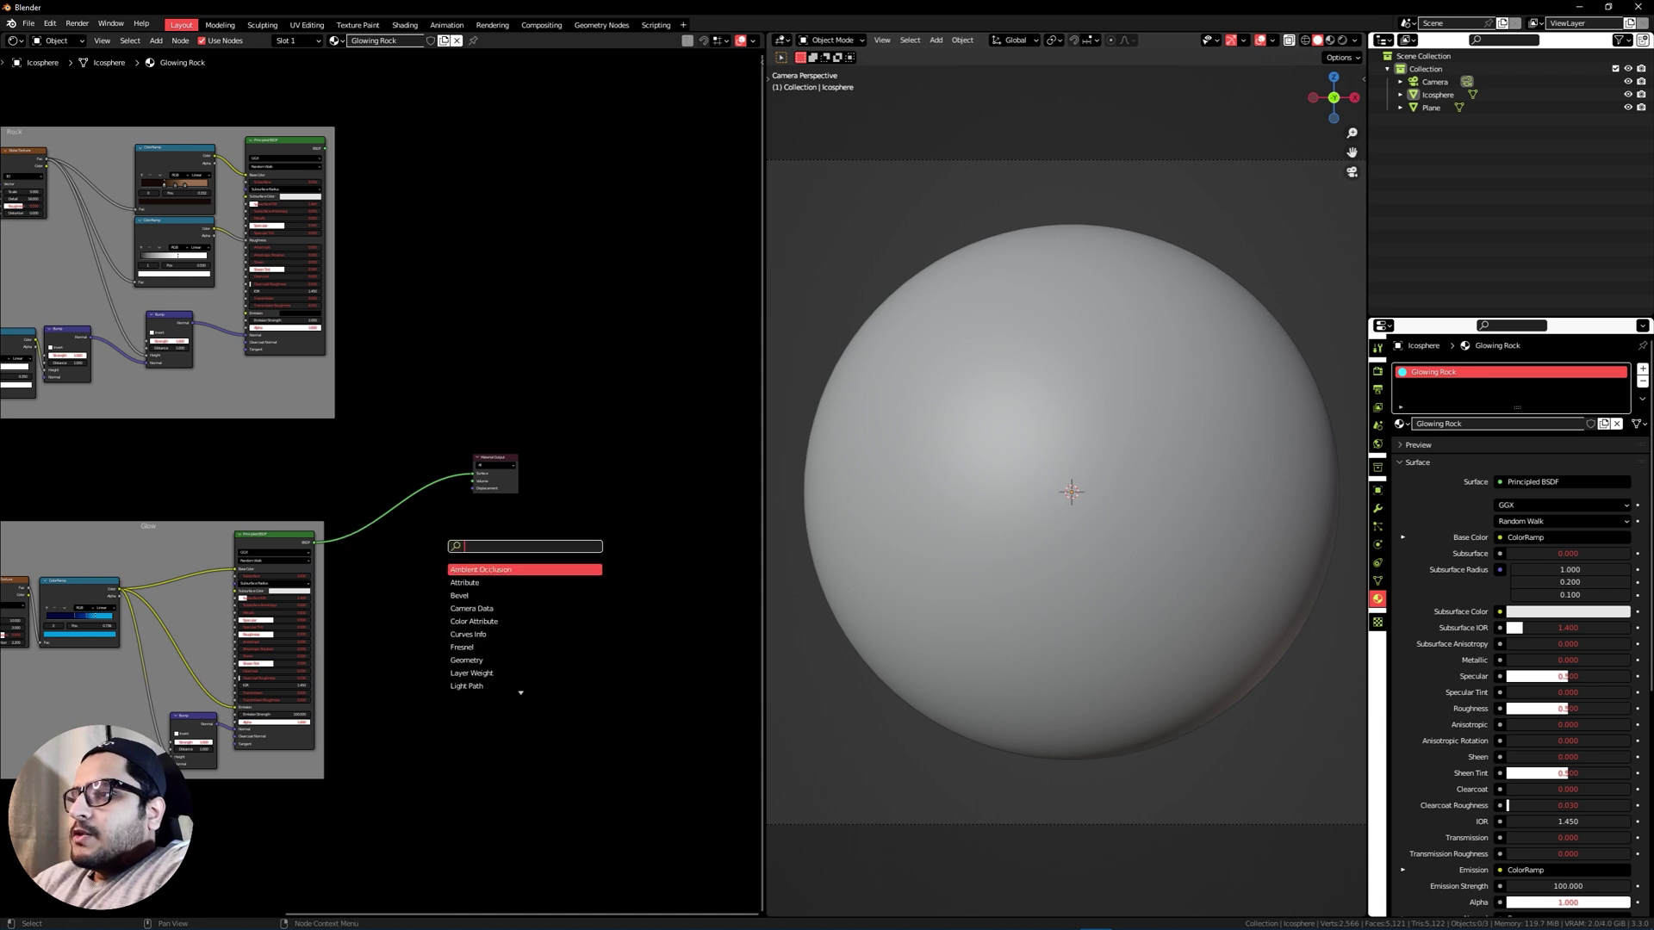
text(mix sha)
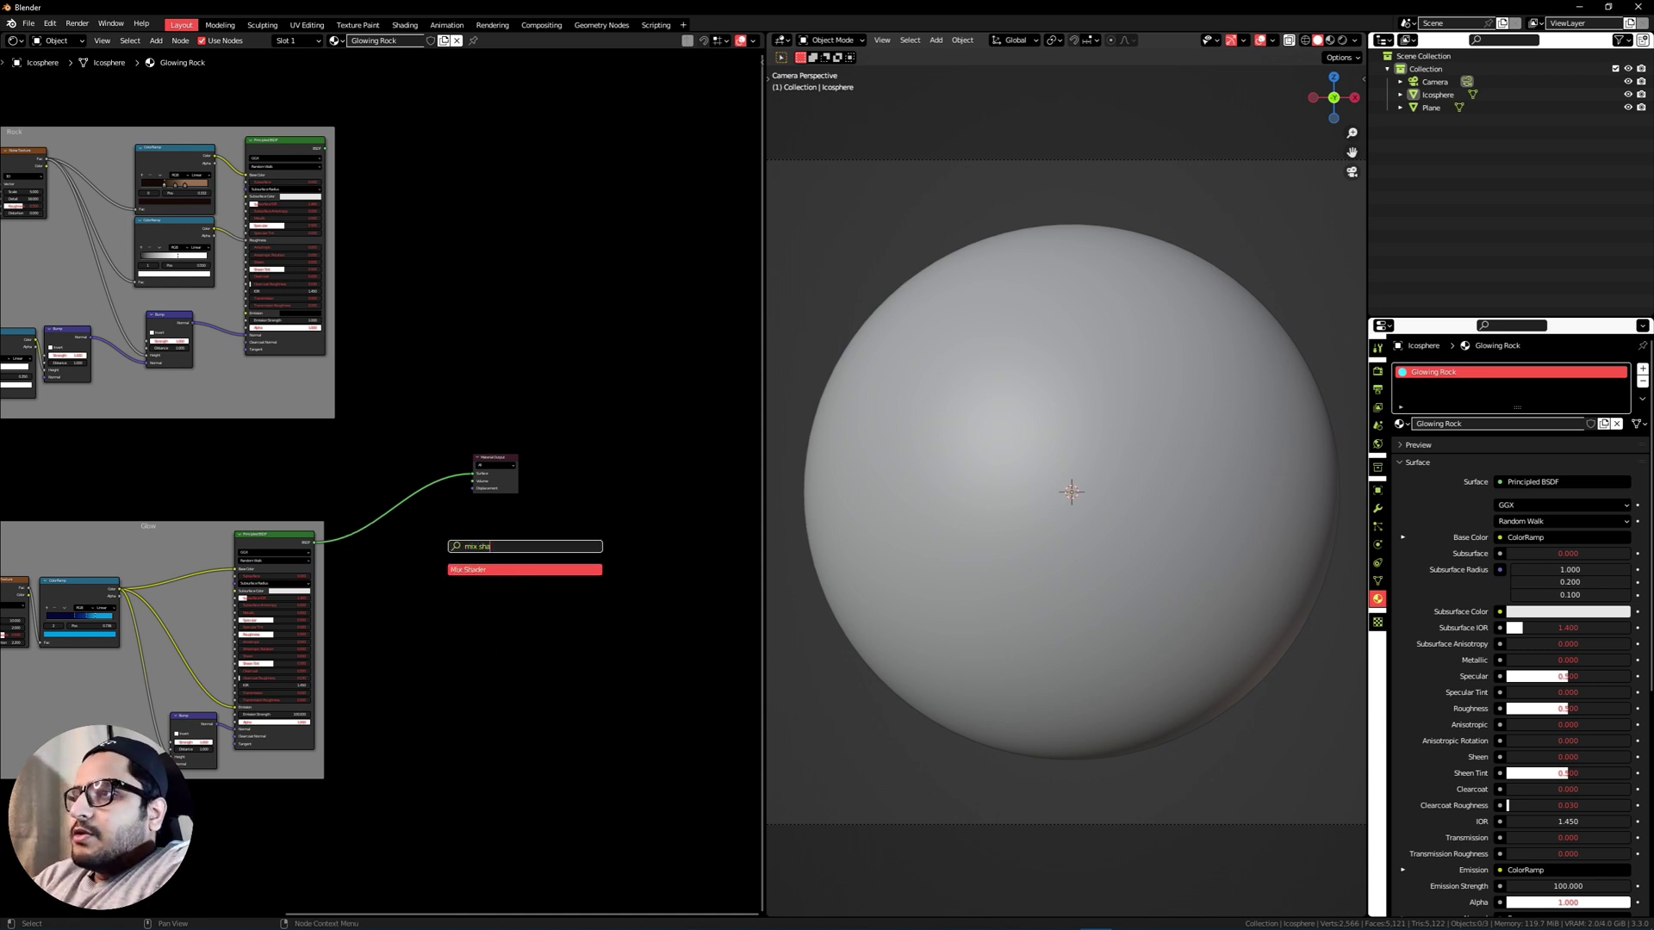
key(Return)
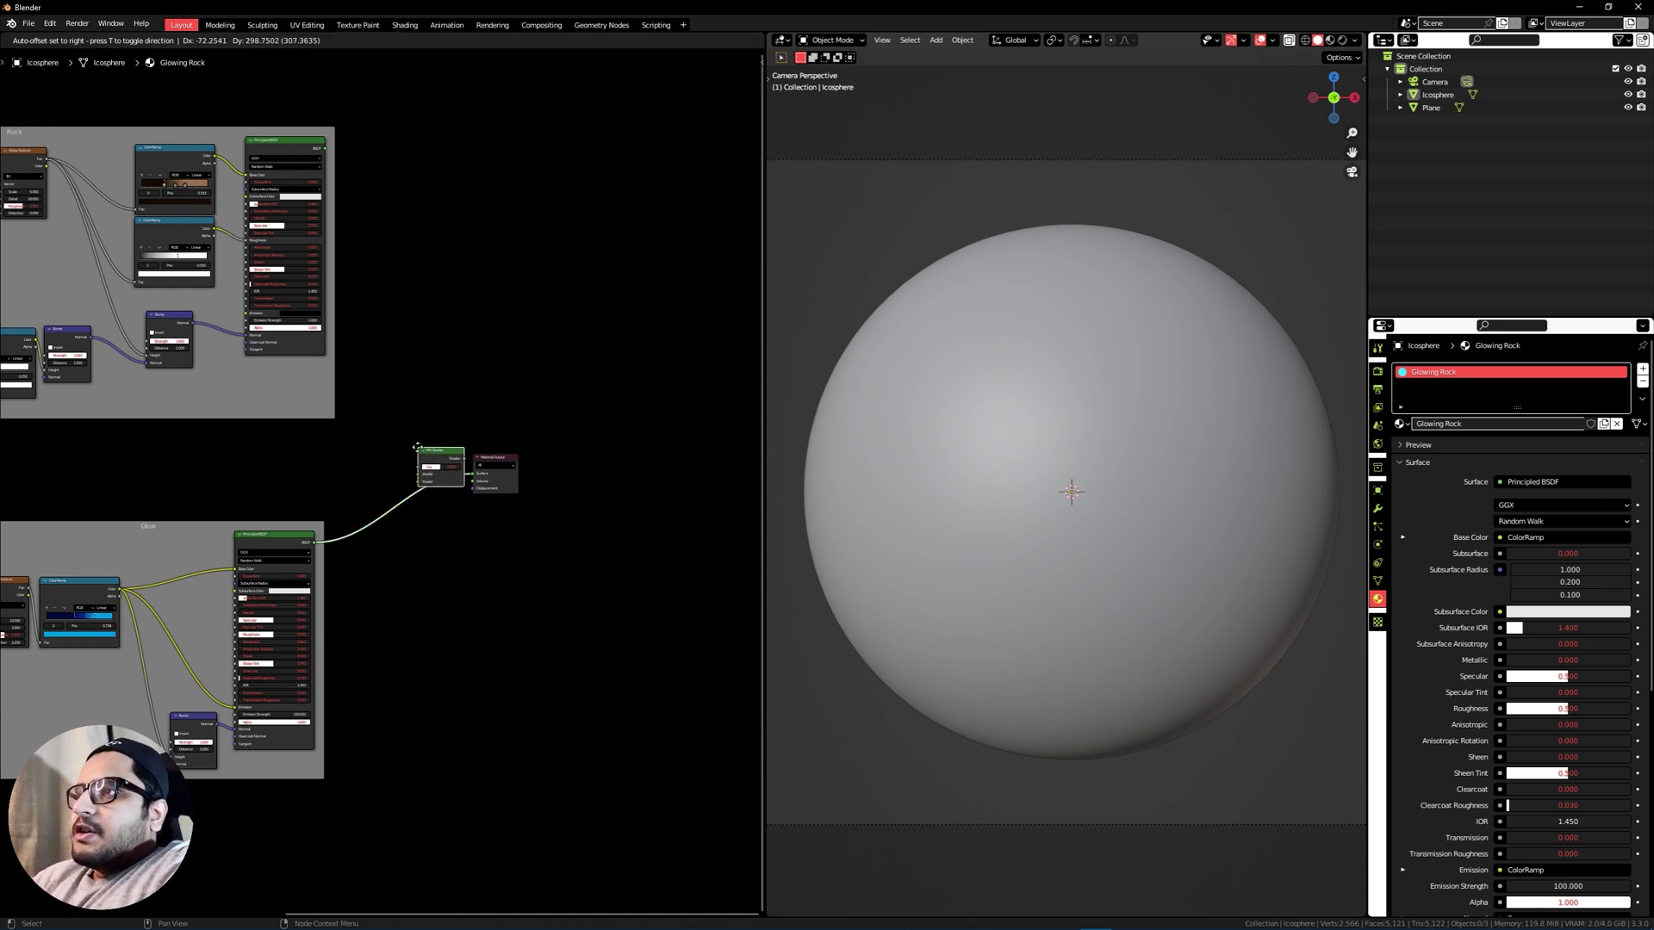
click(420, 451)
scroll(418, 452, up, 1)
scroll(419, 452, up, 3)
mouse_move(482, 445)
mouse_down()
mouse_move(457, 445)
mouse_move(525, 445)
mouse_move(498, 445)
mouse_up()
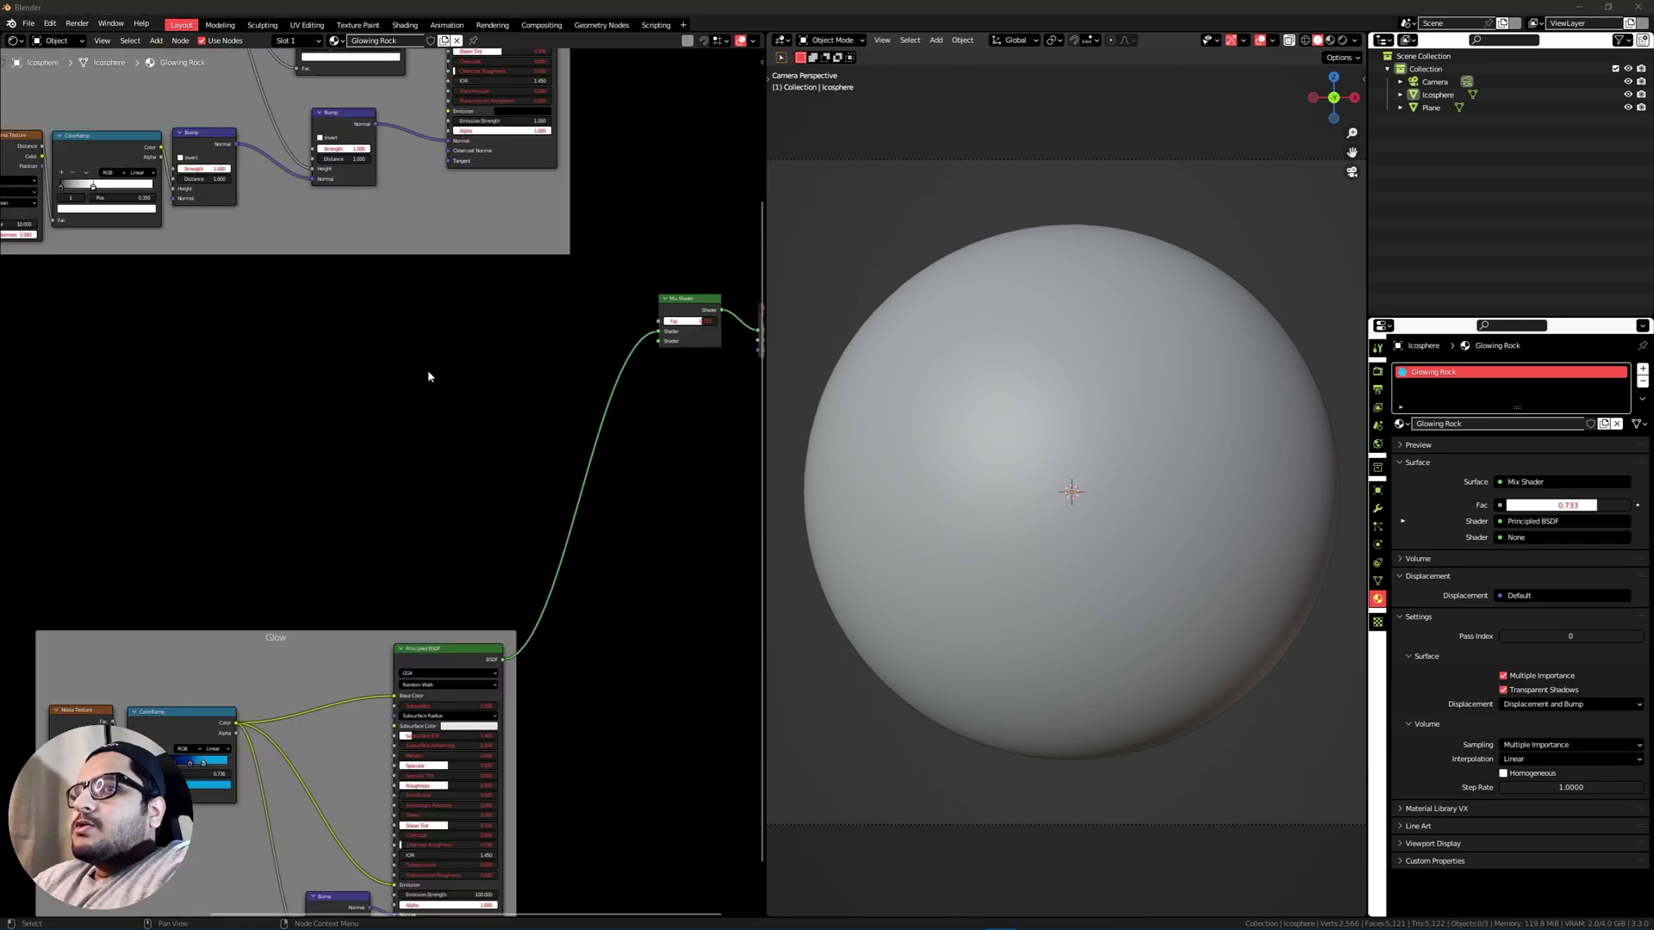
Add a ColorRamp node in the gap between the Rock and Glow frames, before the Mix Shader.
click(429, 369)
scroll(505, 364, up, 1)
key(shift+a)
text(color ramp)
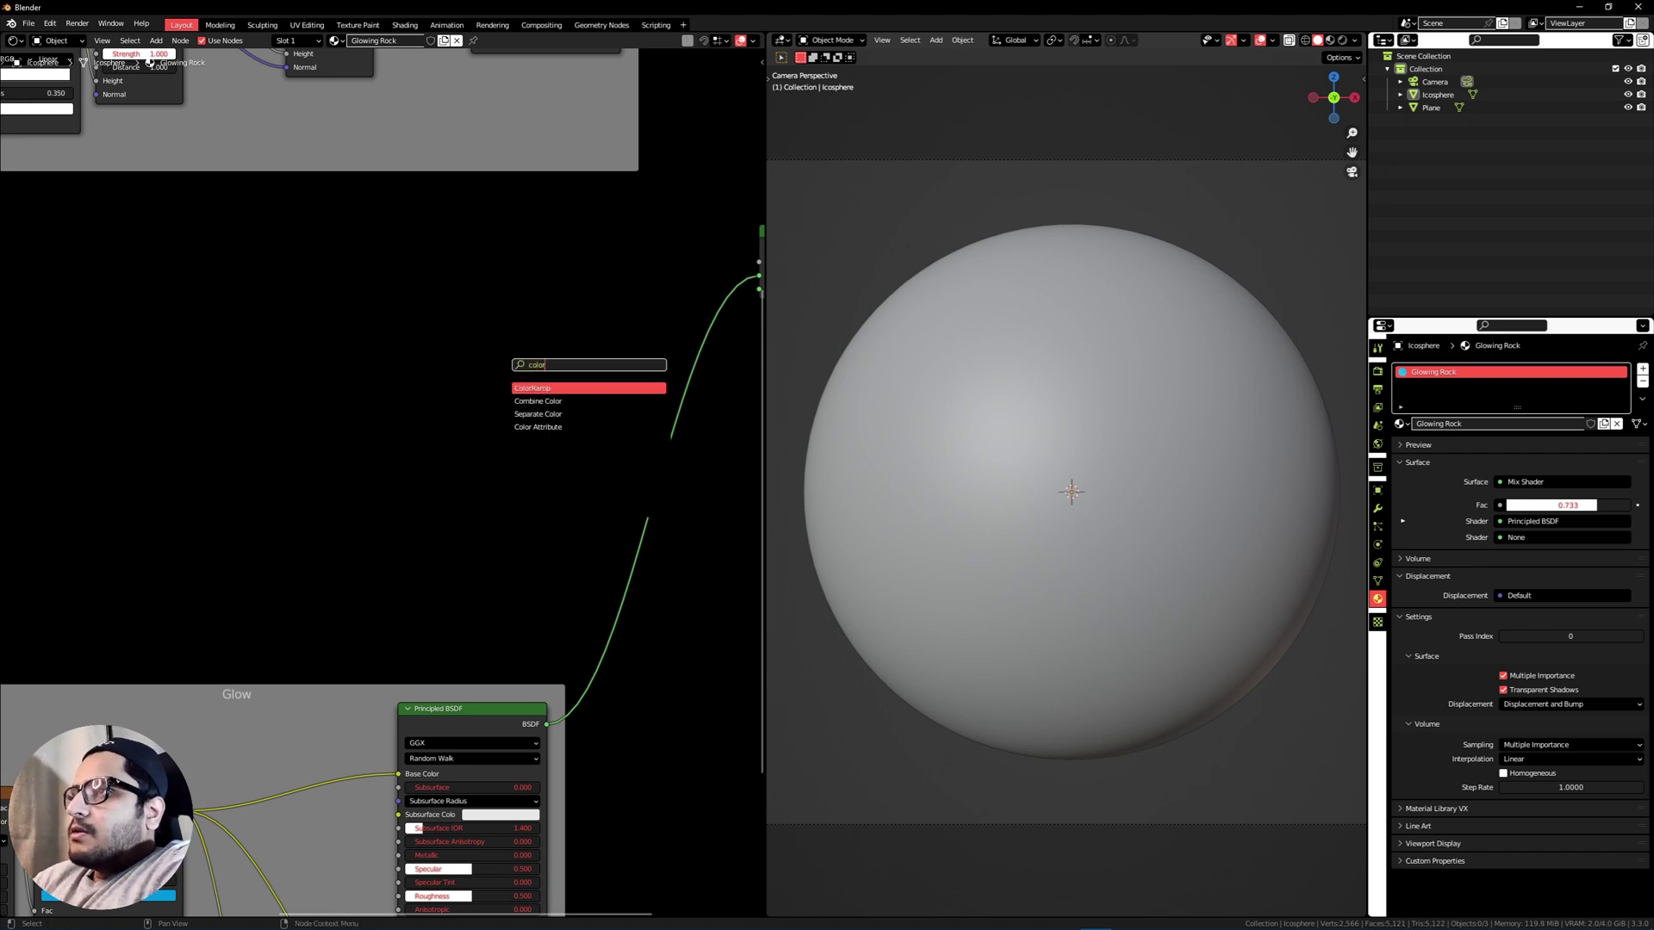
key(Return)
click(480, 258)
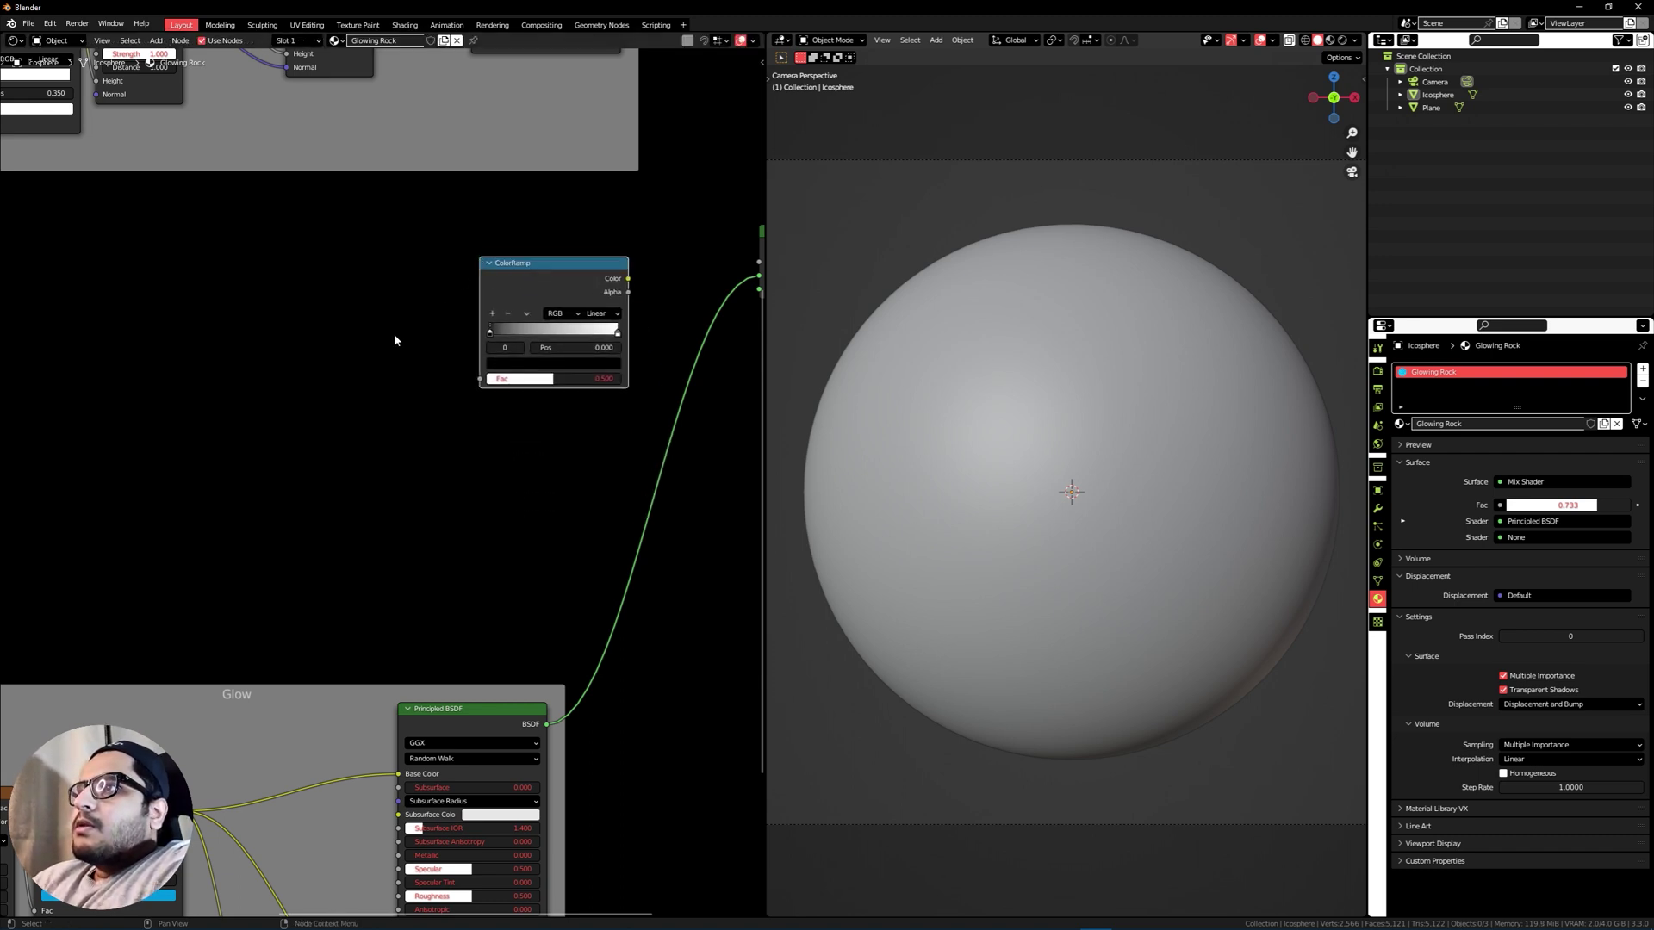
Add a Noise Texture node ahead of the new ColorRamp.
key(shift+a)
text(noise)
key(Down)
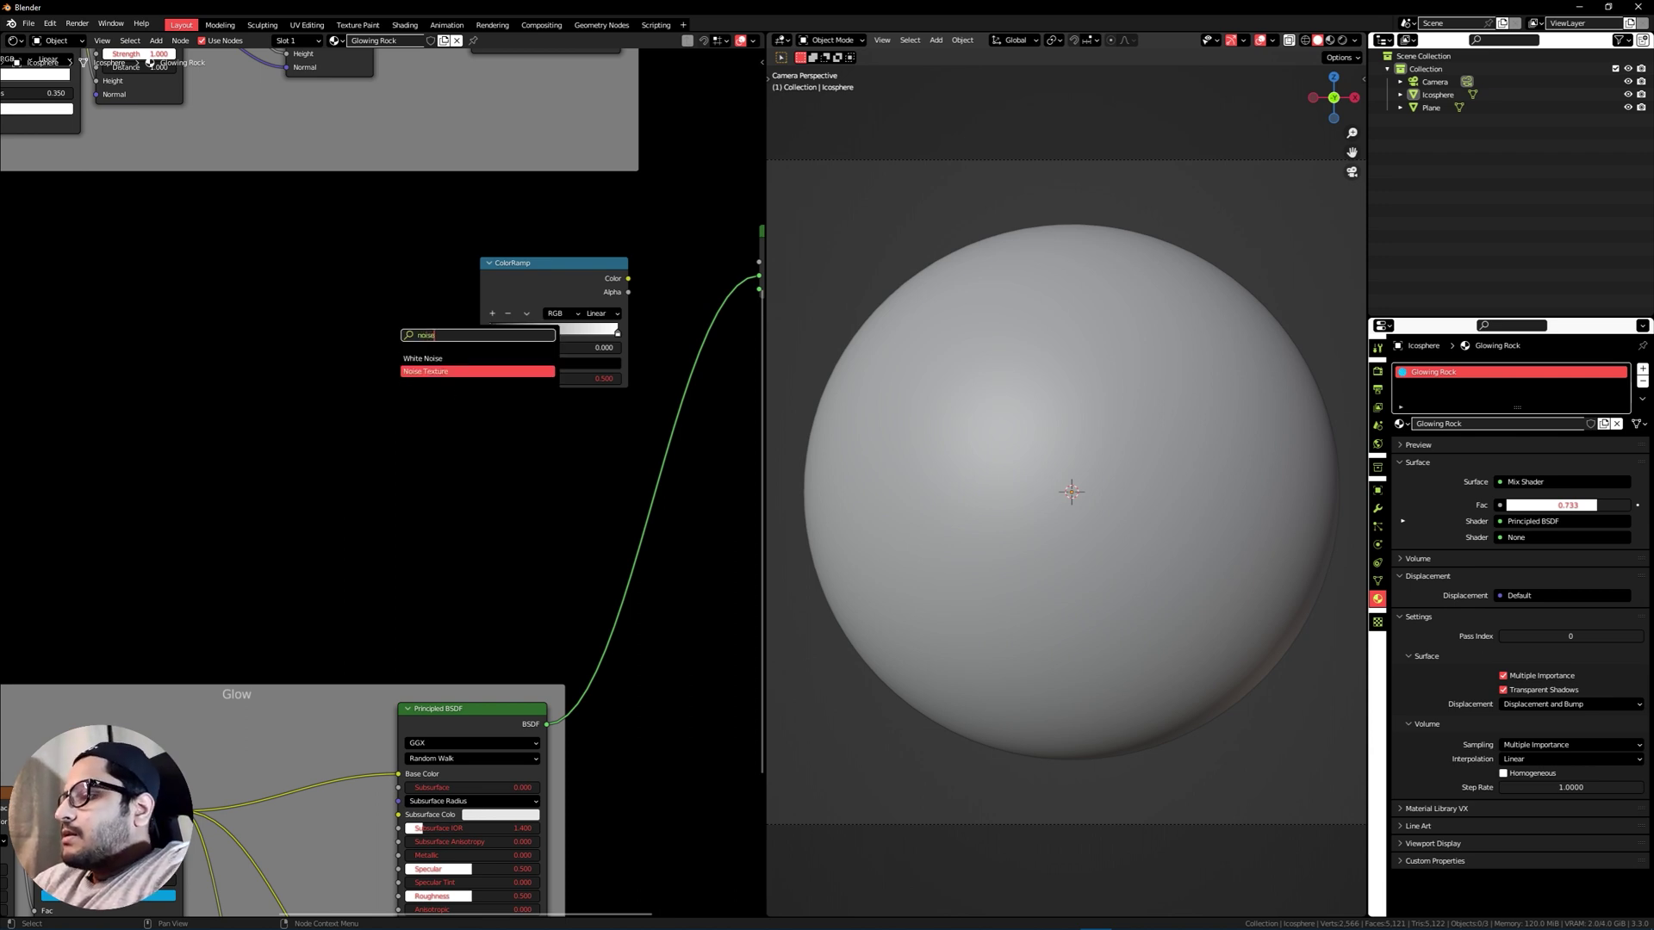
key(Return)
click(329, 266)
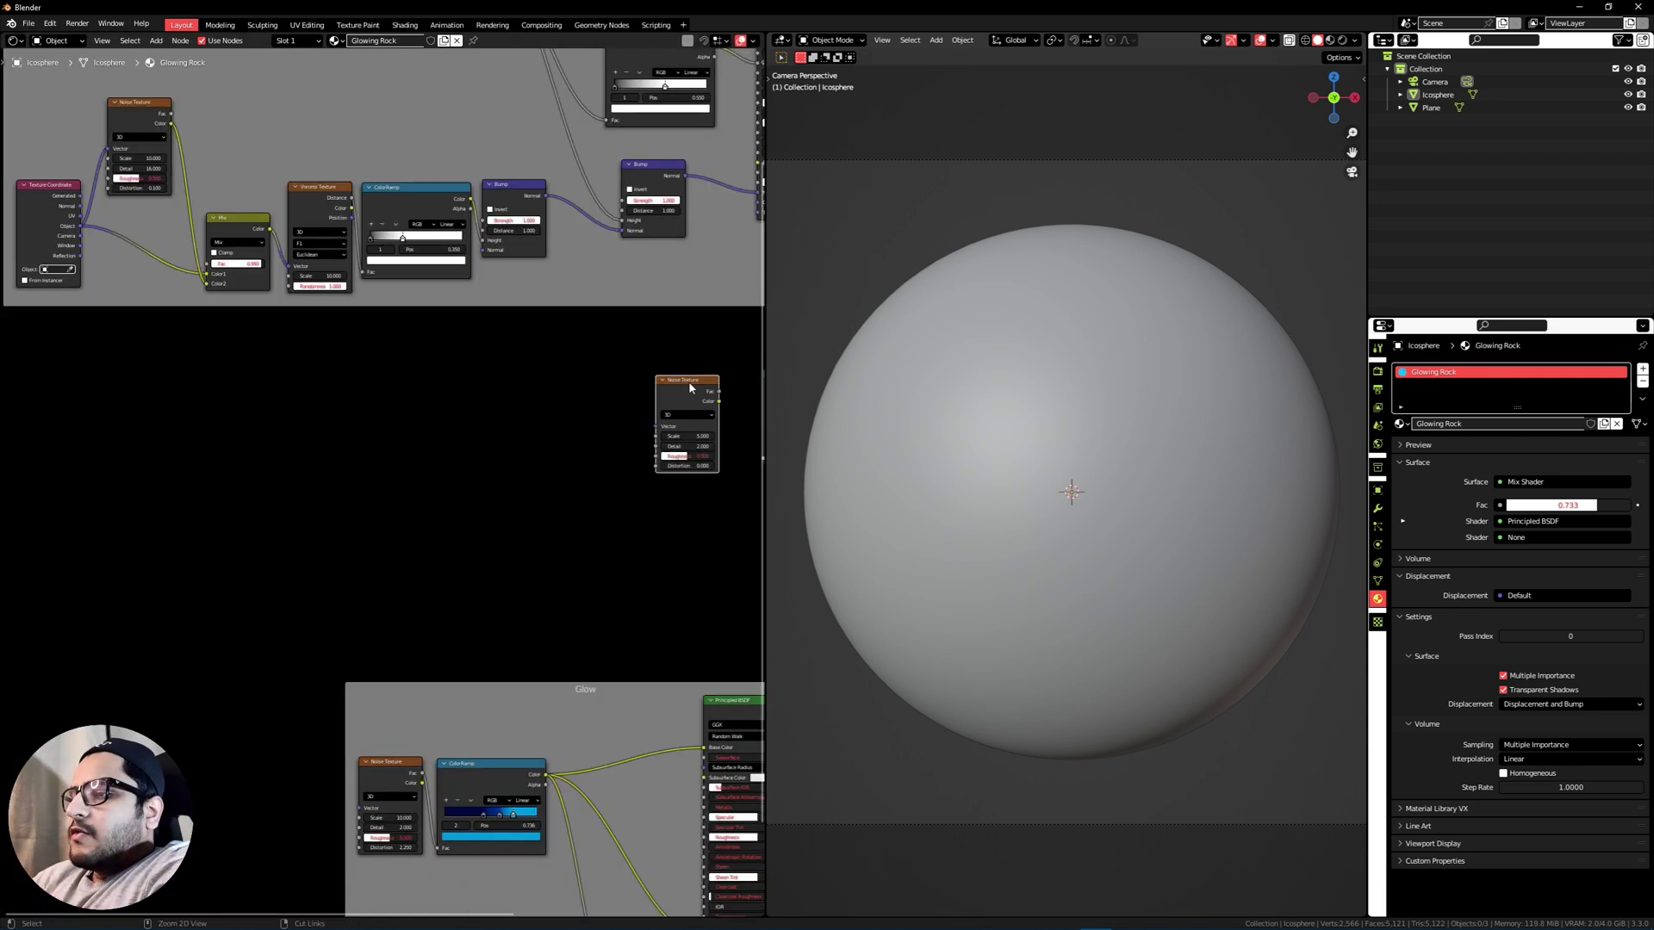
Give the new Noise Texture a Texture Coordinate setup and delete its Mapping node.
key(ctrl+t)
scroll(690, 382, up, 4)
middle_drag(668, 378, 256, 396)
scroll(256, 396, up, 3)
click(192, 362)
key(x)
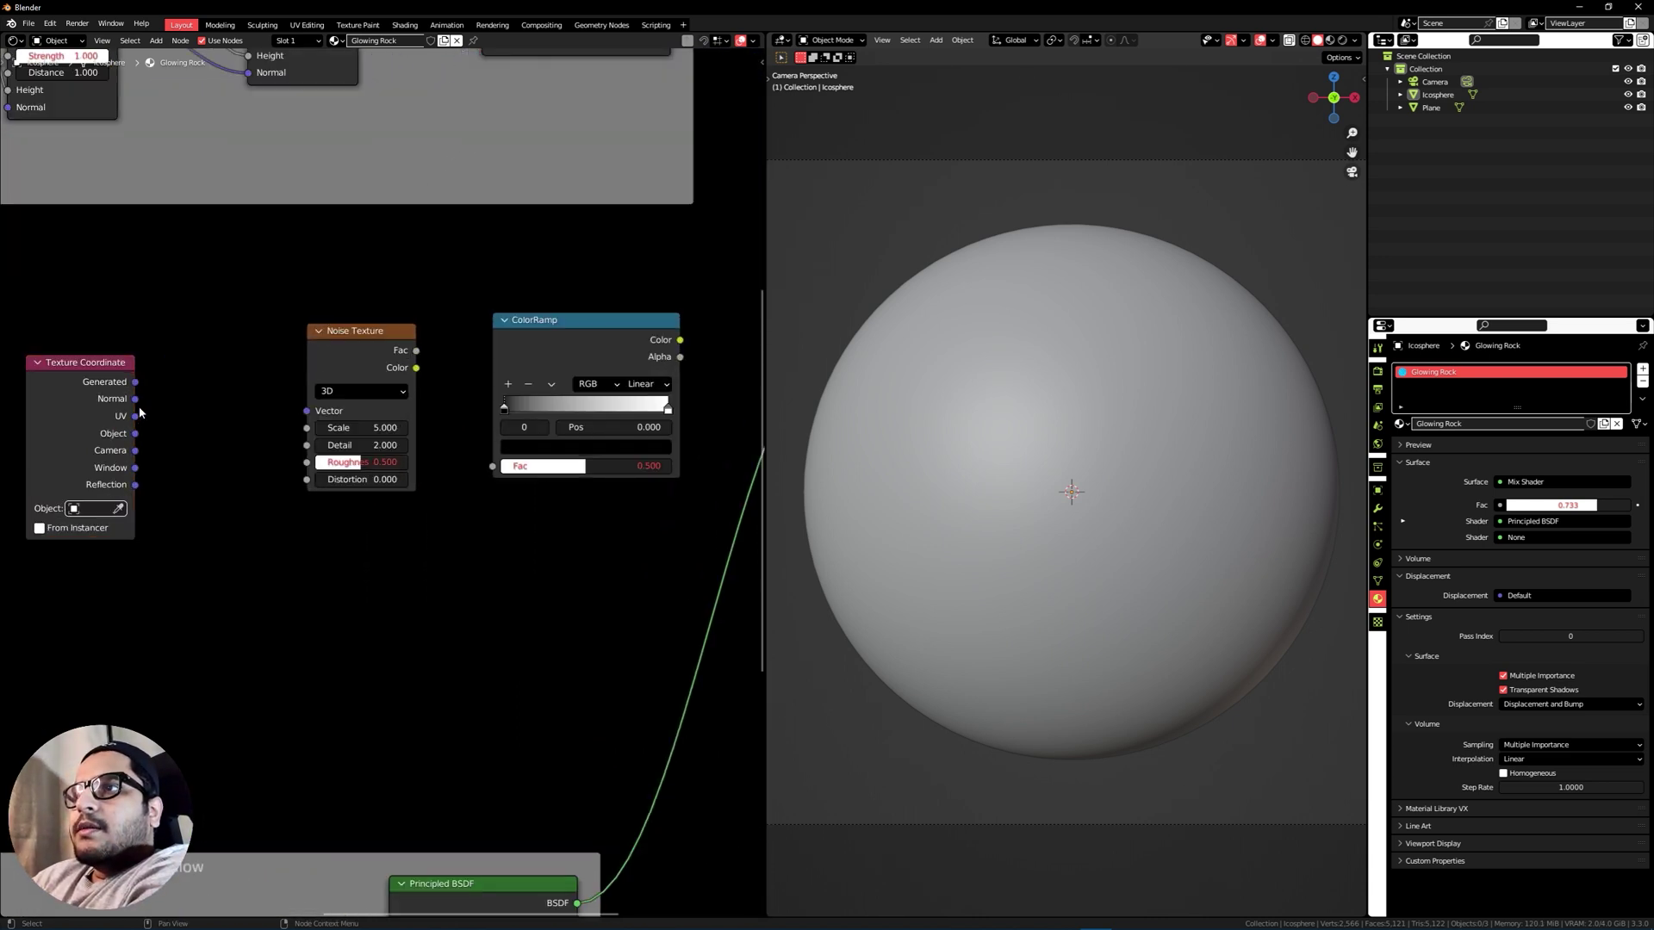
Link Texture Coordinate Object to the Noise Texture's Vector and the noise Fac to the ColorRamp's Fac, with the coordinate node moved close.
drag(135, 435, 306, 411)
drag(124, 357, 270, 332)
click(257, 292)
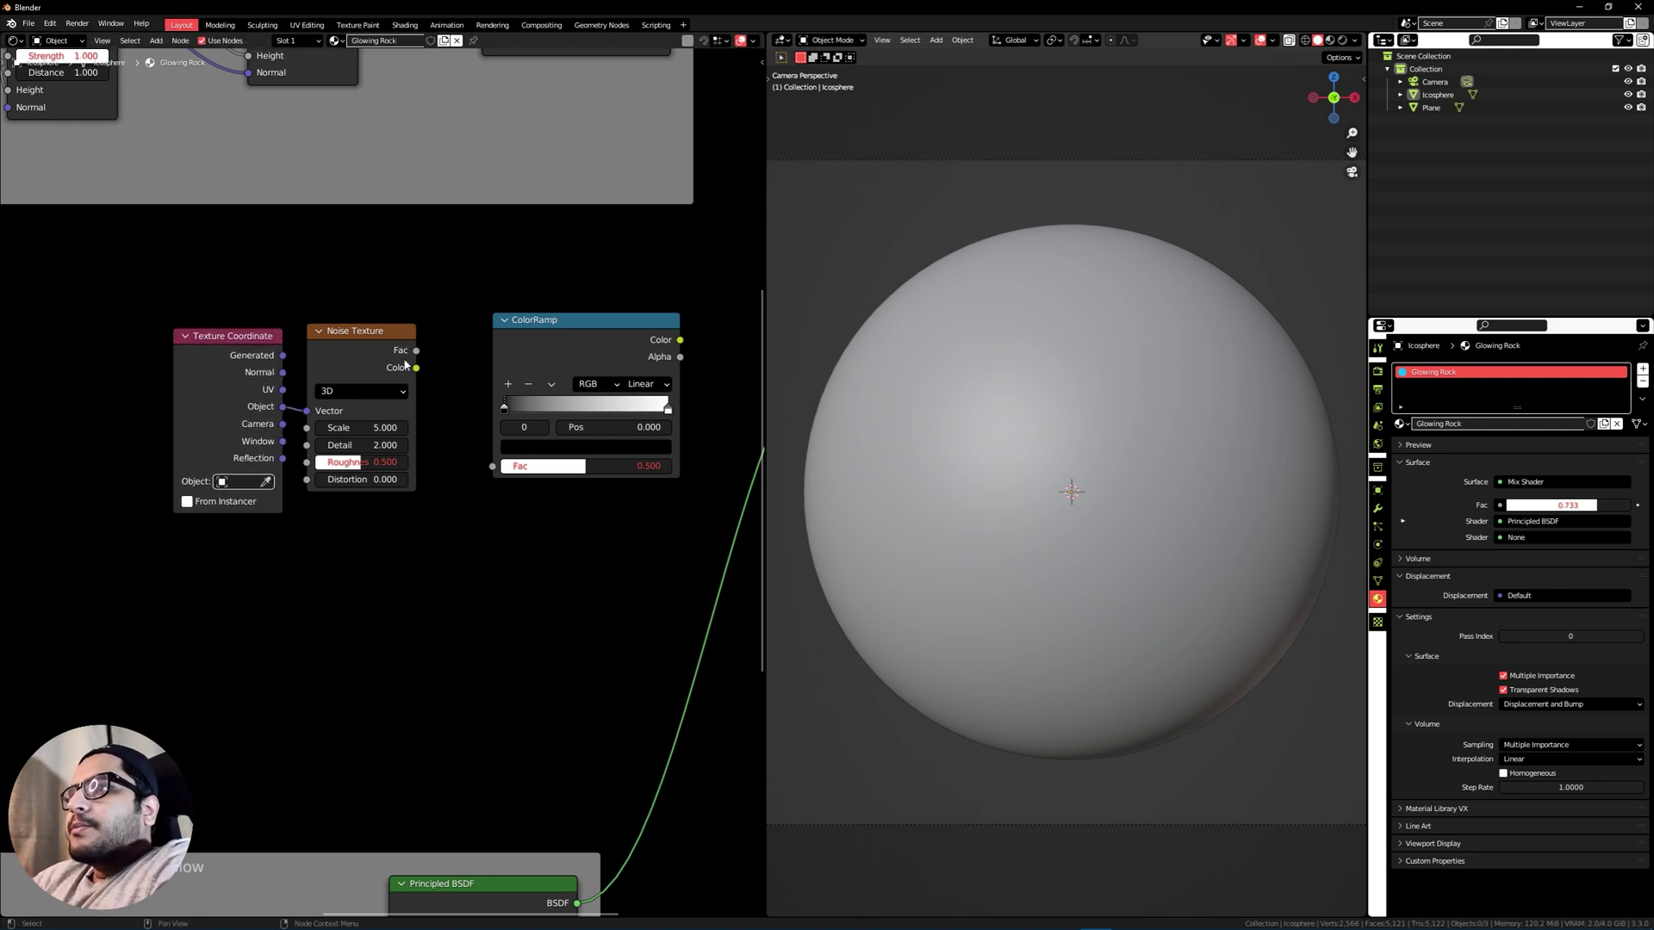
drag(416, 351, 493, 466)
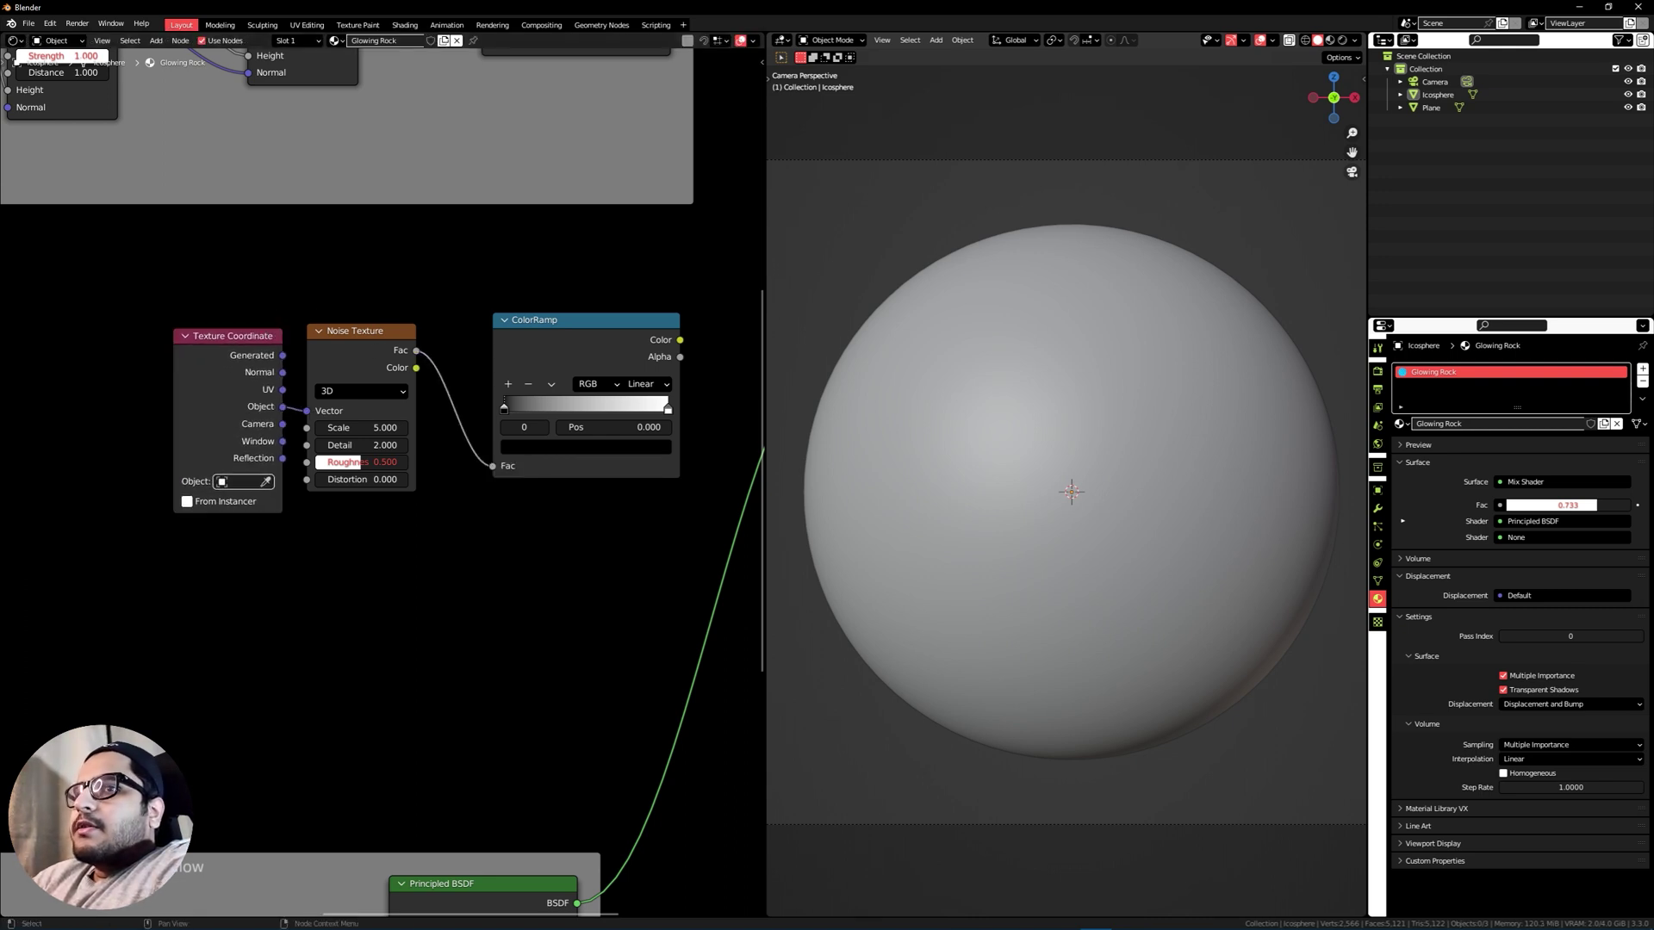
Set the new Noise Texture's Scale to 3 and Detail to 3.
double_click(360, 426)
text(3)
key(Return)
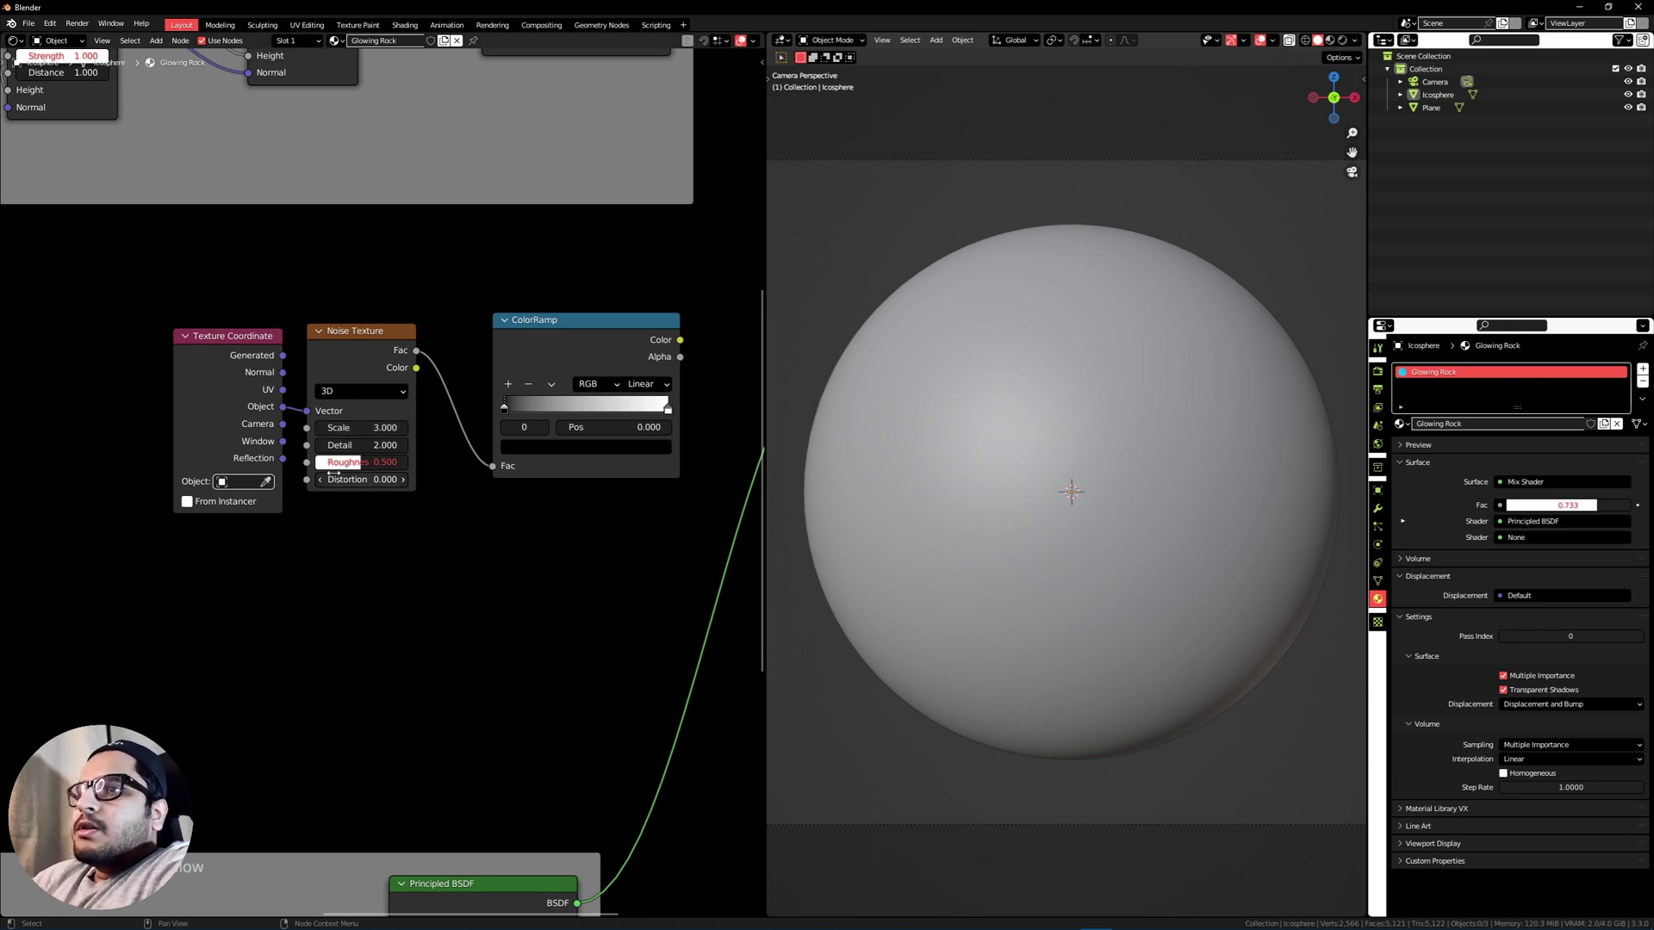
click(349, 444)
text(3)
key(Return)
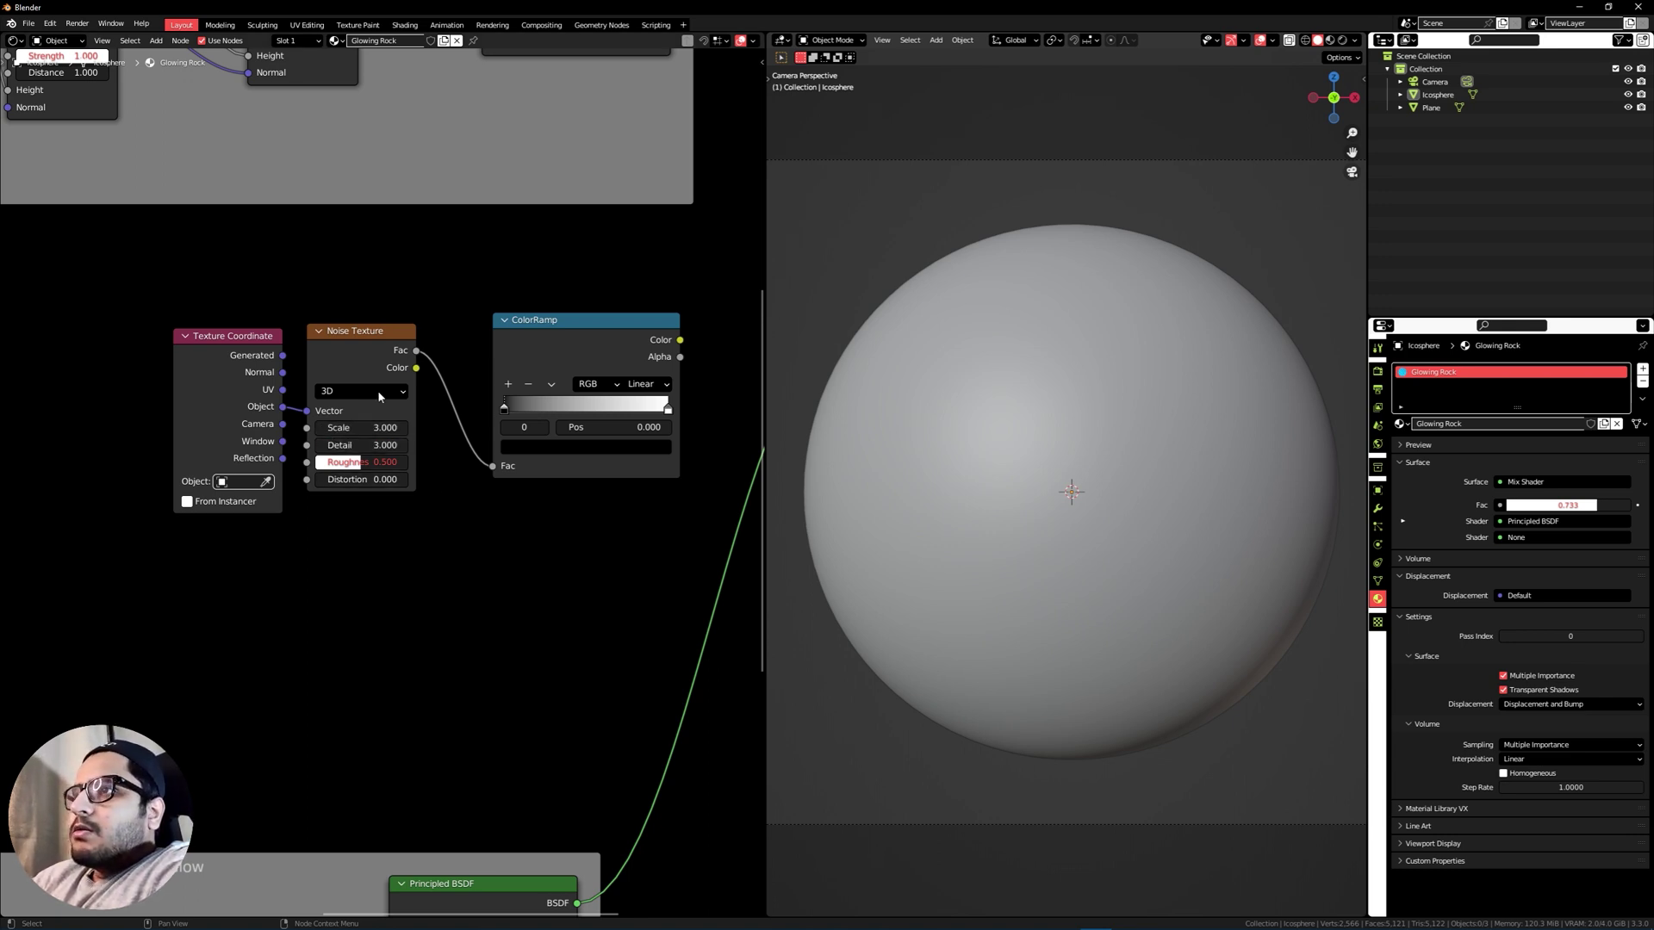
Set the new Noise Texture's Roughness to 0.750 and Distortion to 0.5.
click(362, 462)
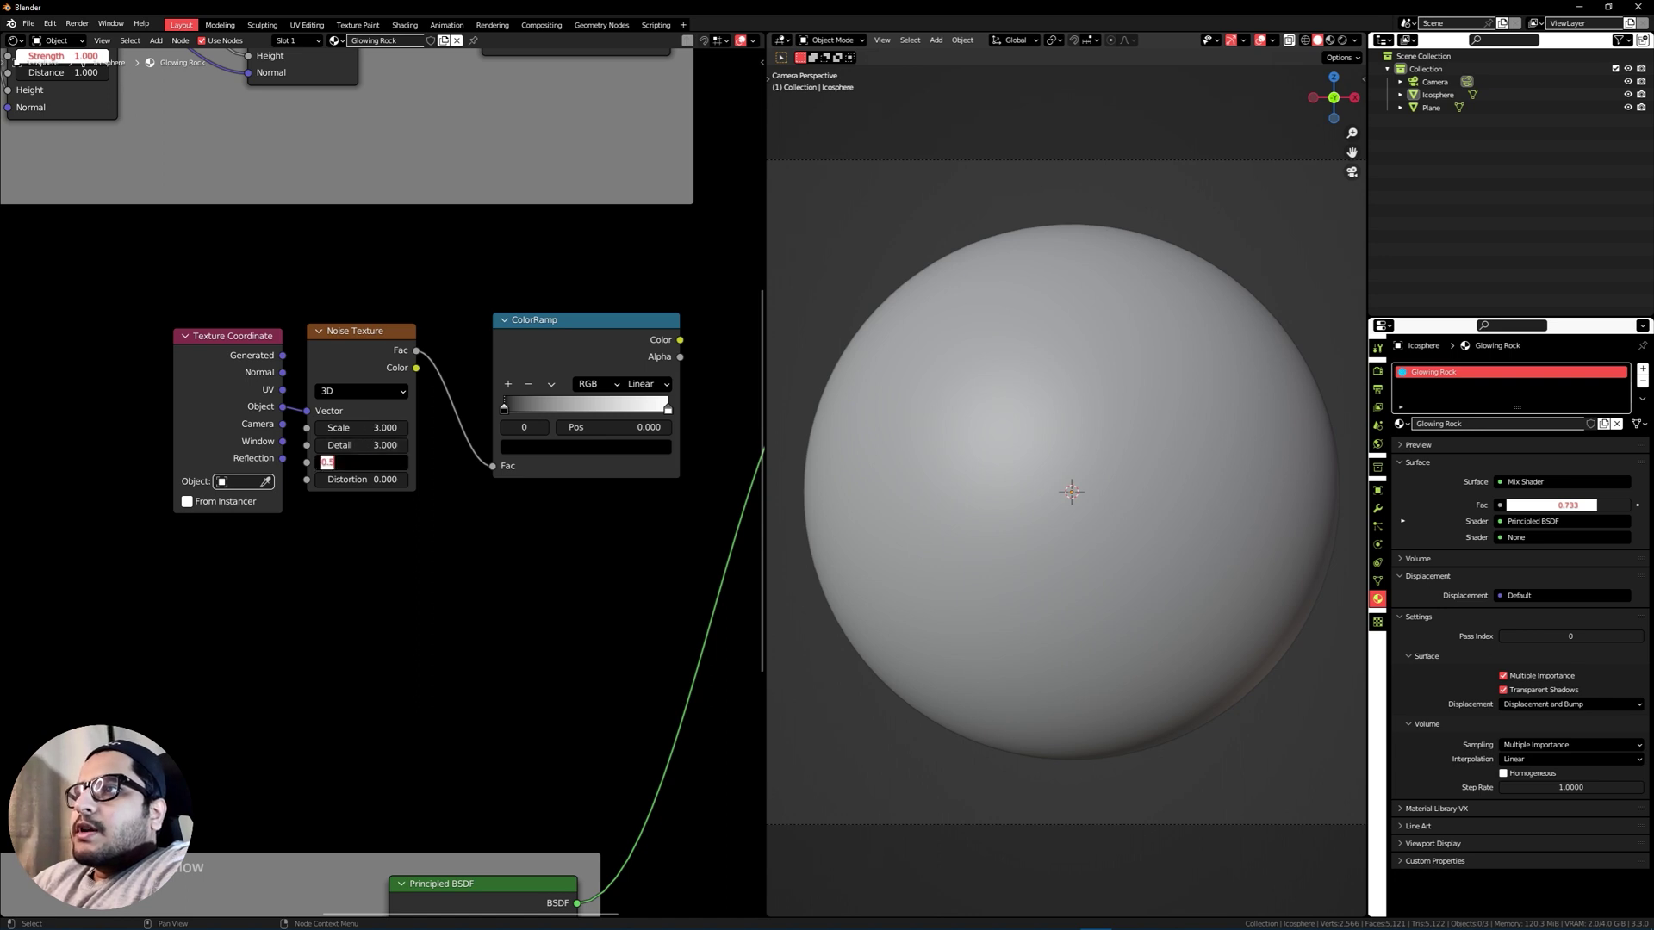
key(BackSpace)
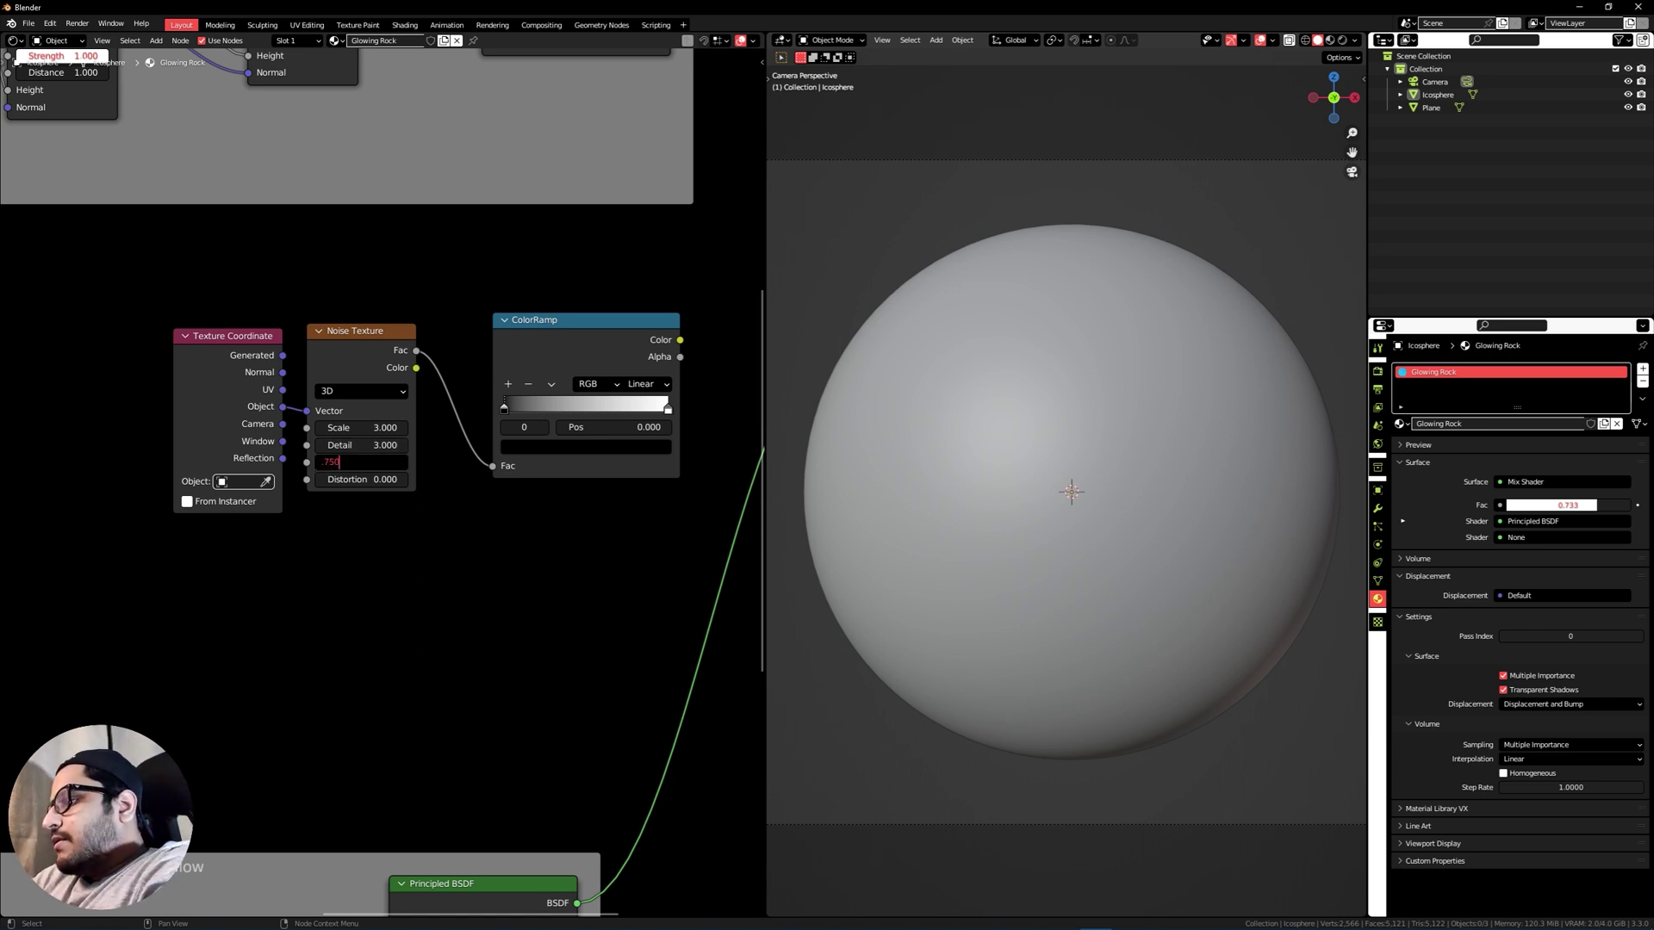
text(.750)
key(Tab)
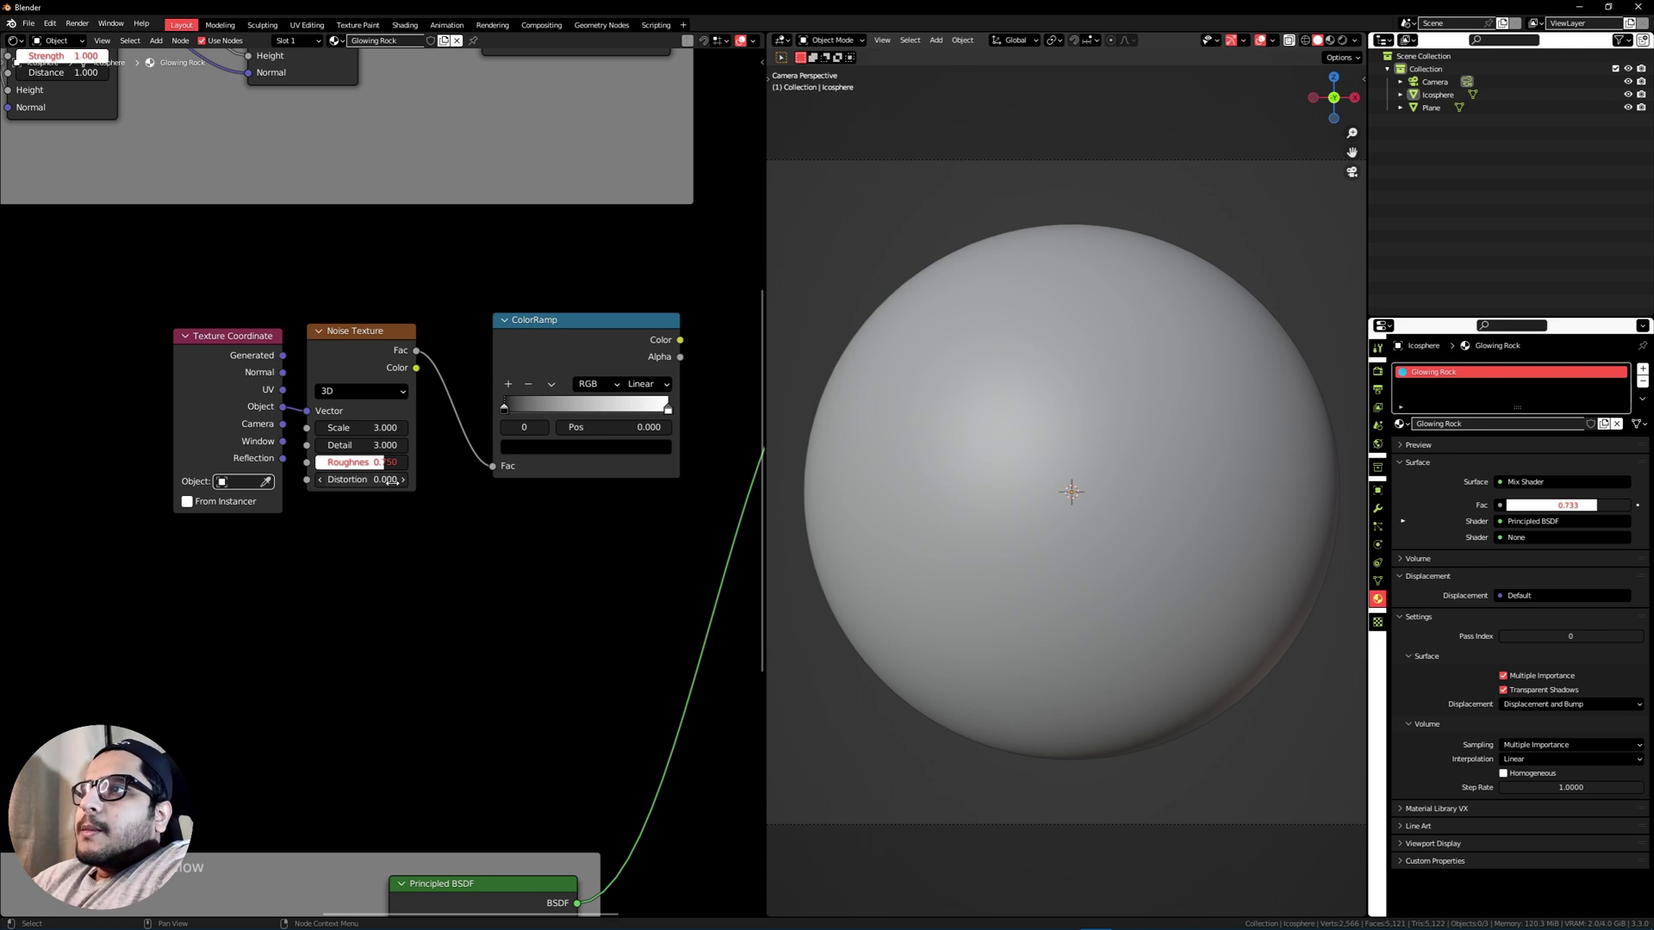
text(.5)
key(Return)
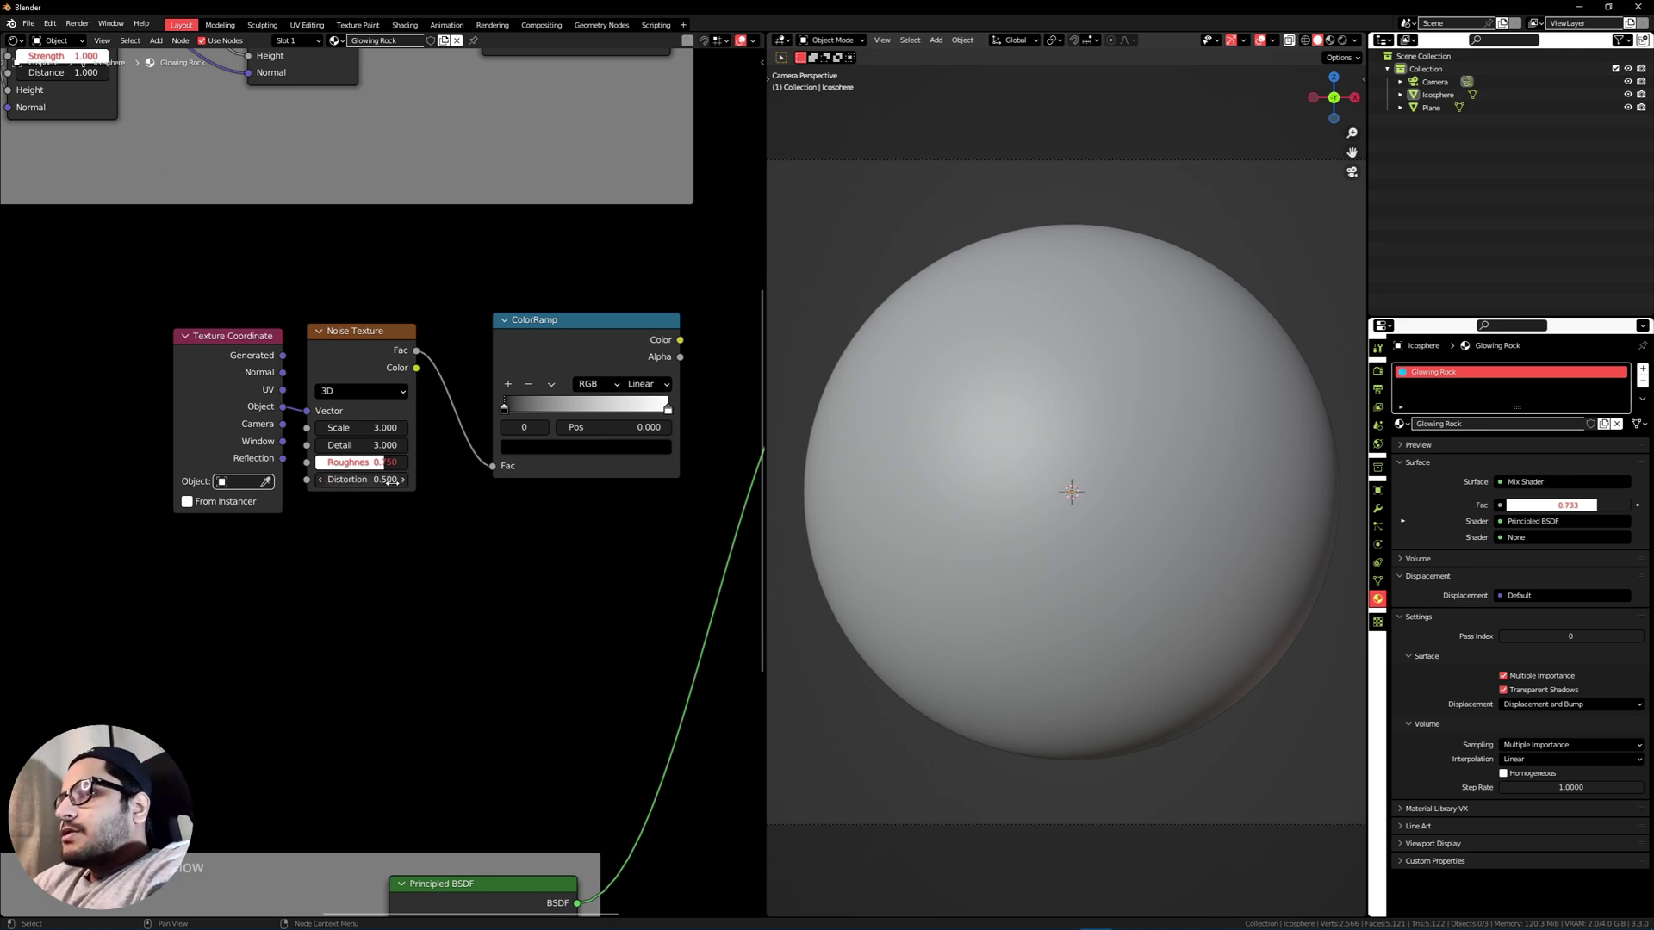
Move the ColorRamp next to the Noise Texture and preview its output on the sphere in the viewport.
scroll(538, 395, up, 1)
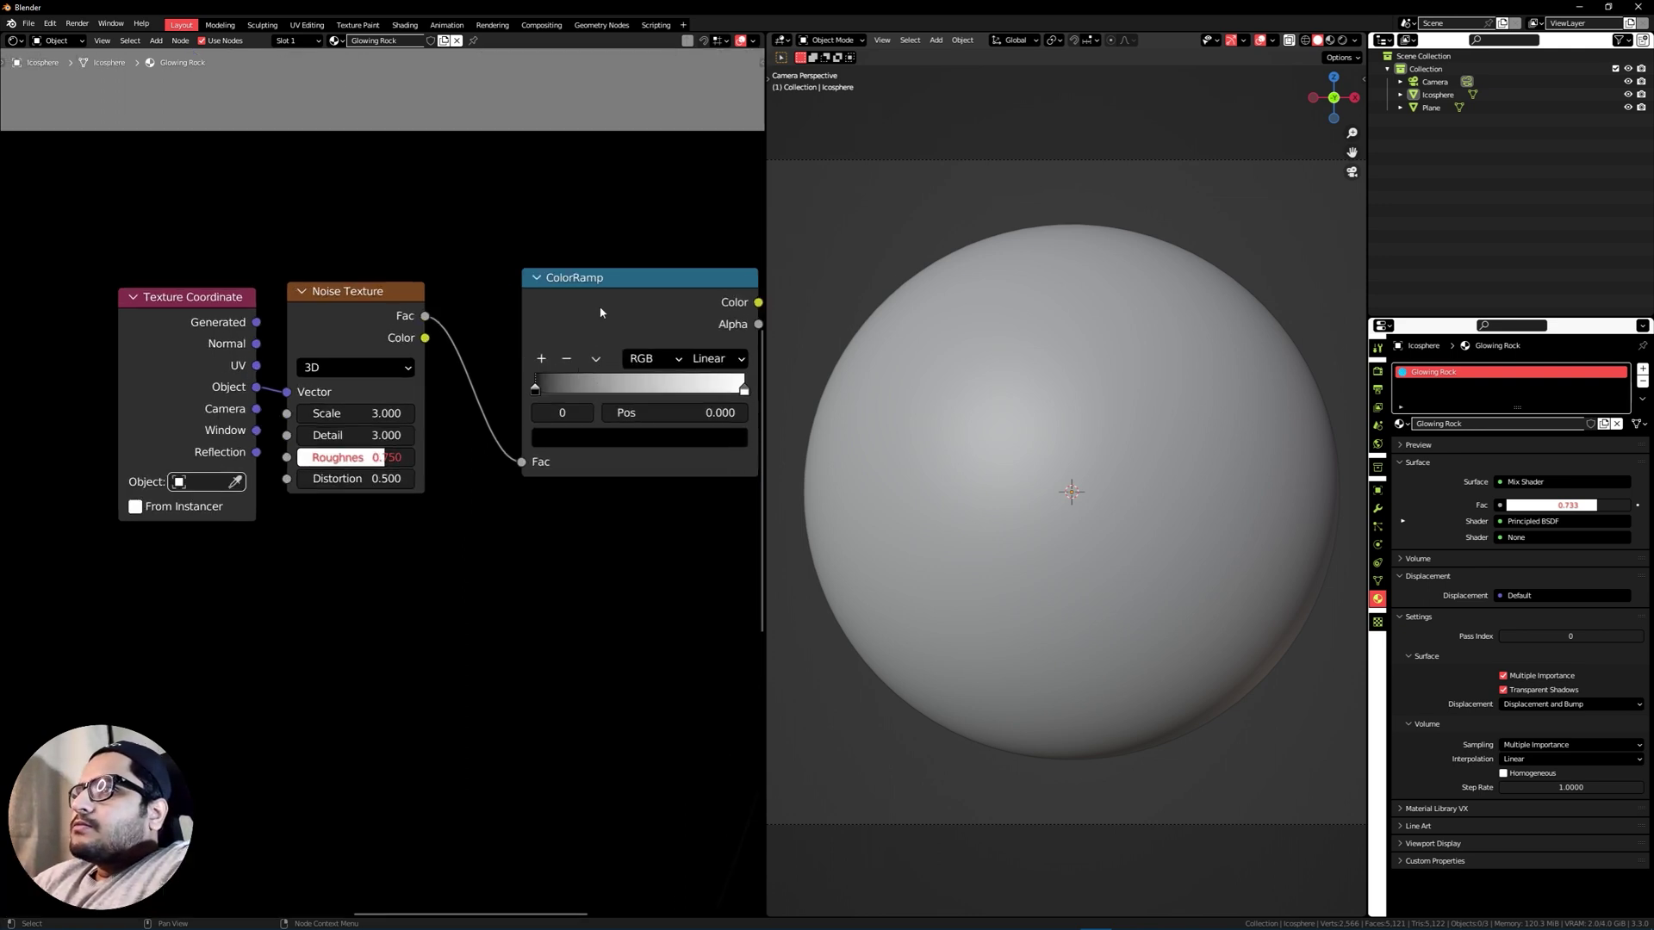
drag(613, 288, 533, 300)
ctrl+shift+click(533, 301)
key(z)
click(1013, 528)
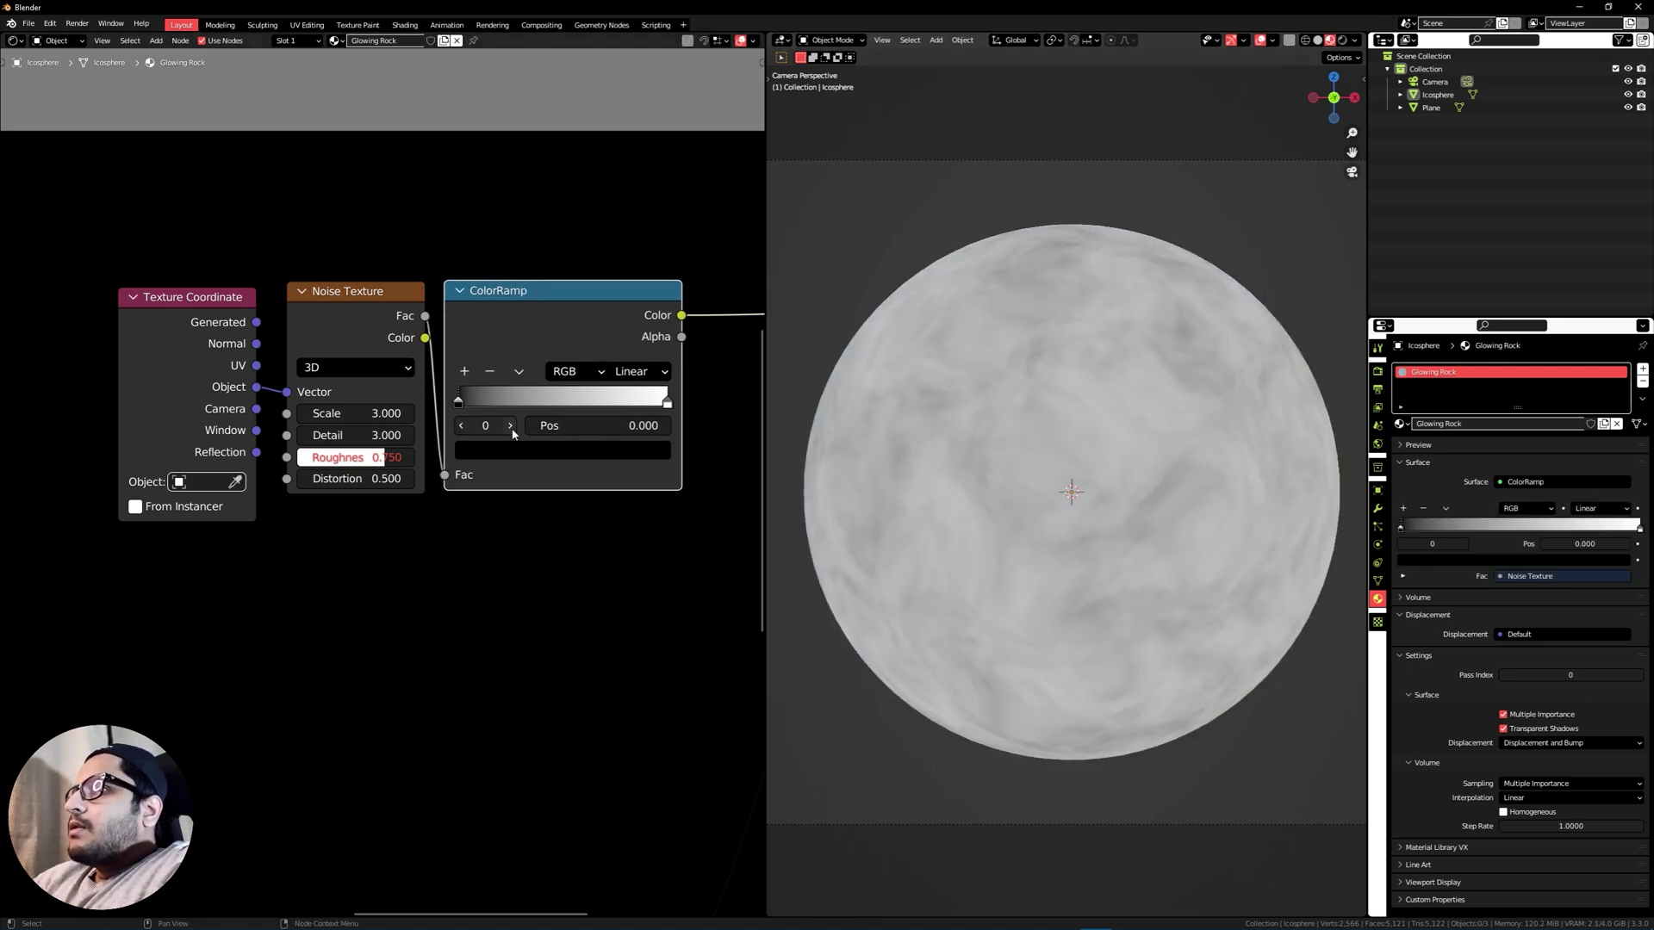
Reverse the mask ColorRamp's stops, placing the black stop at 0.650 and the white stop at 0.620.
drag(458, 400, 556, 400)
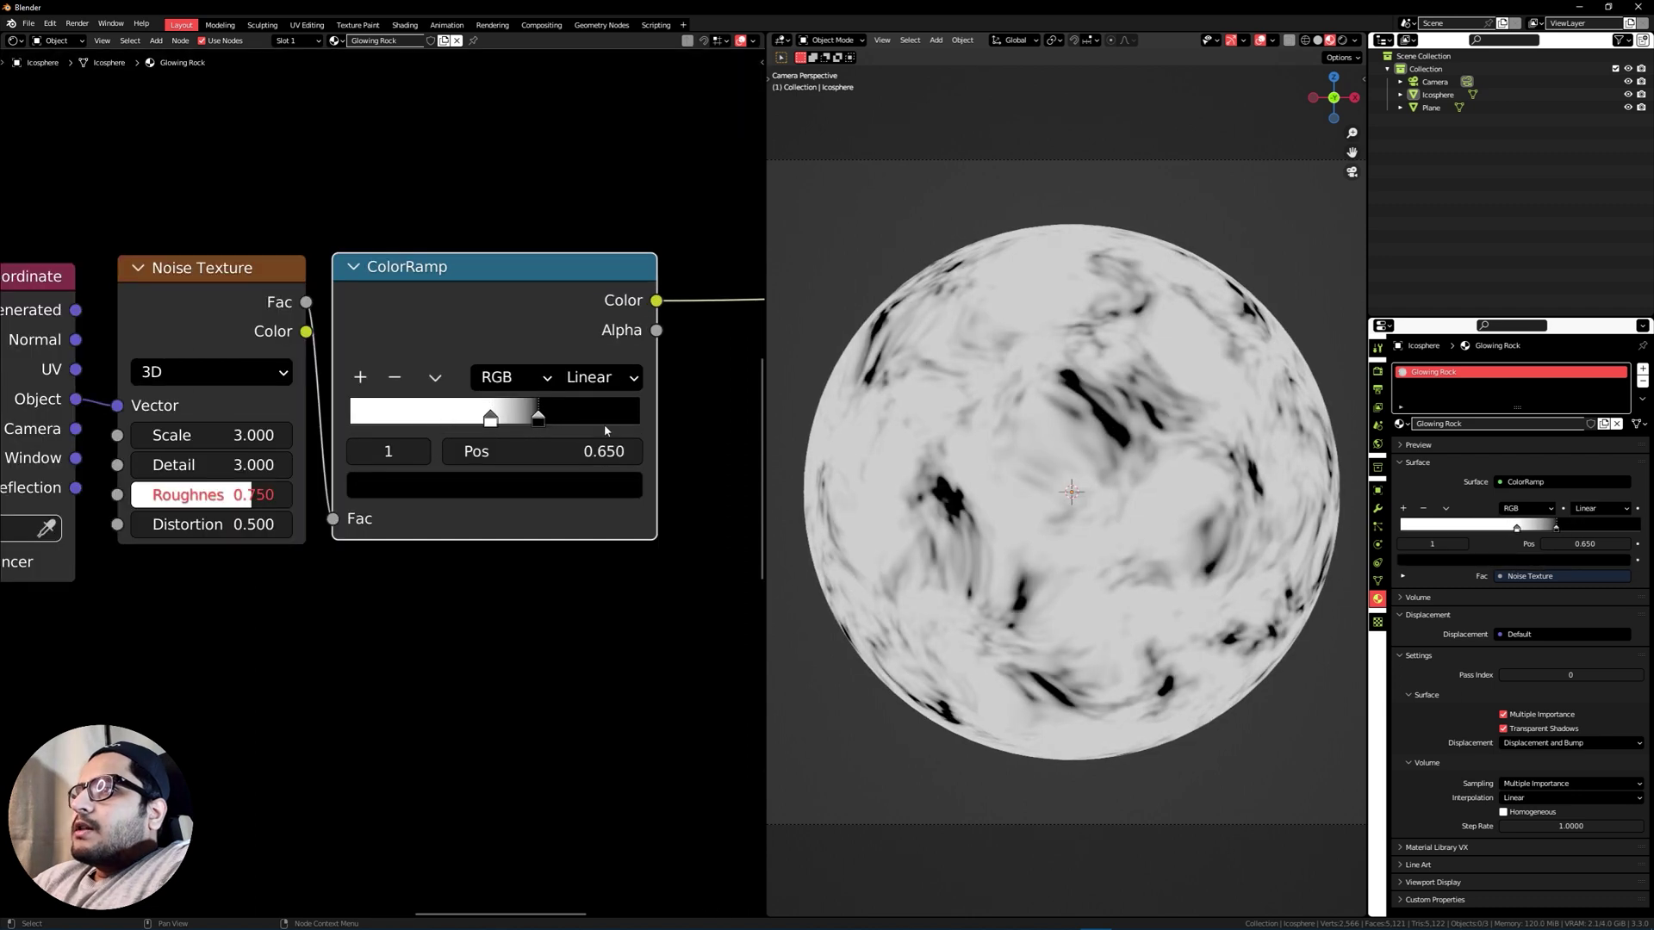
drag(491, 419, 533, 418)
click(542, 452)
text(.63)
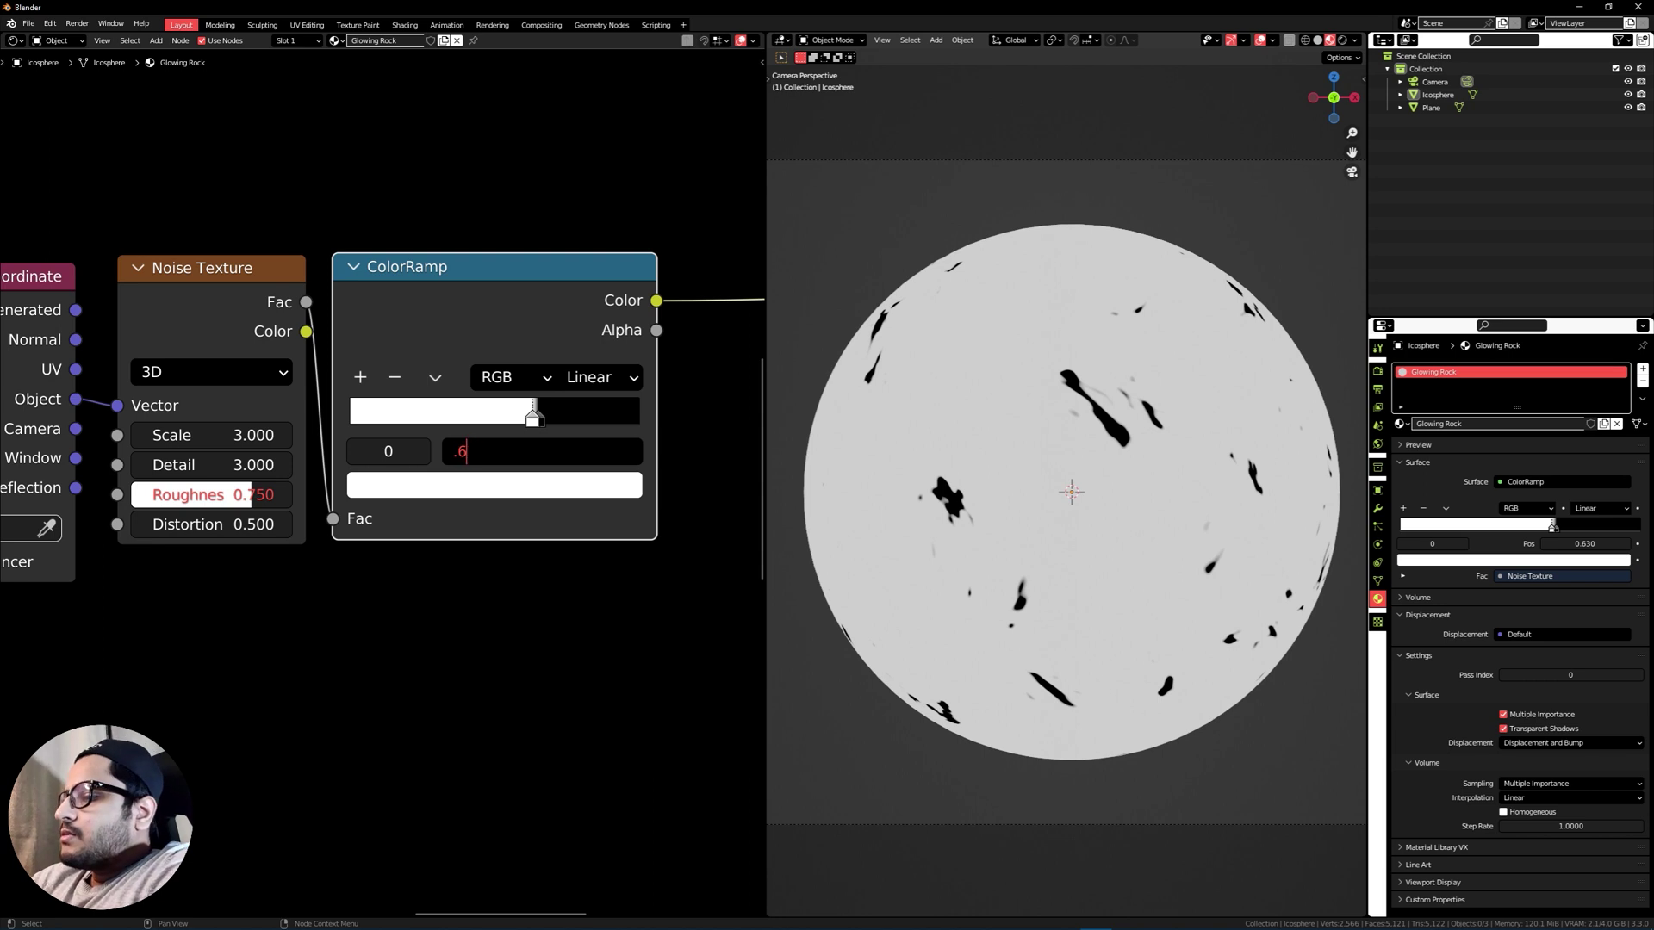
key(Return)
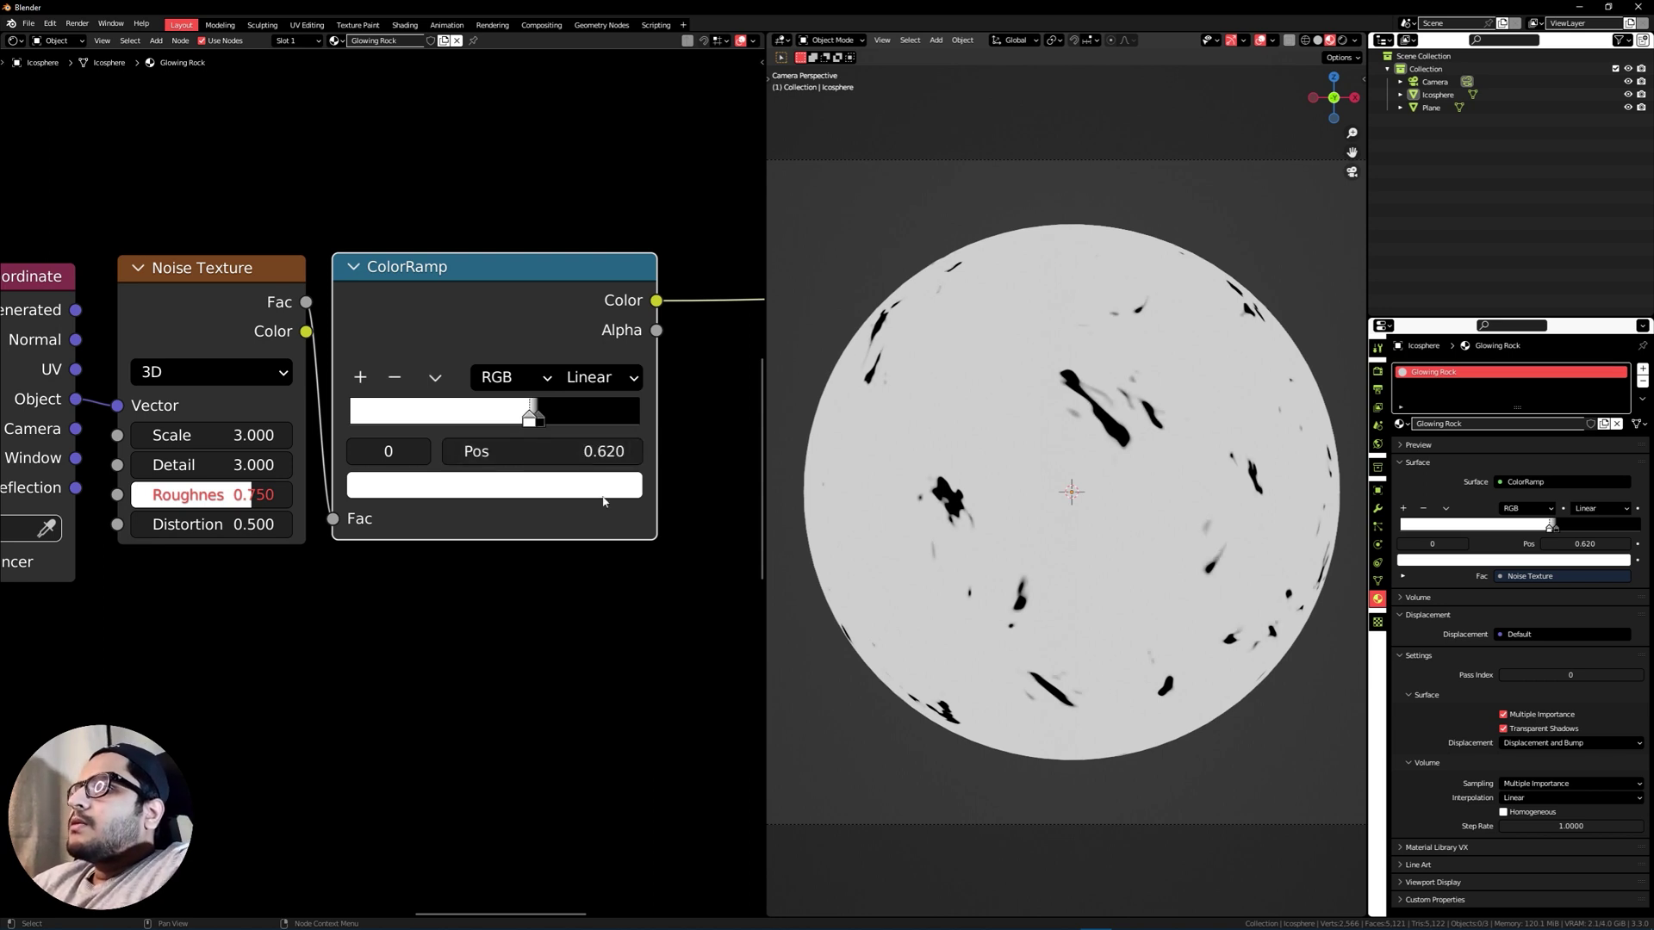
scroll(605, 473, up, 1)
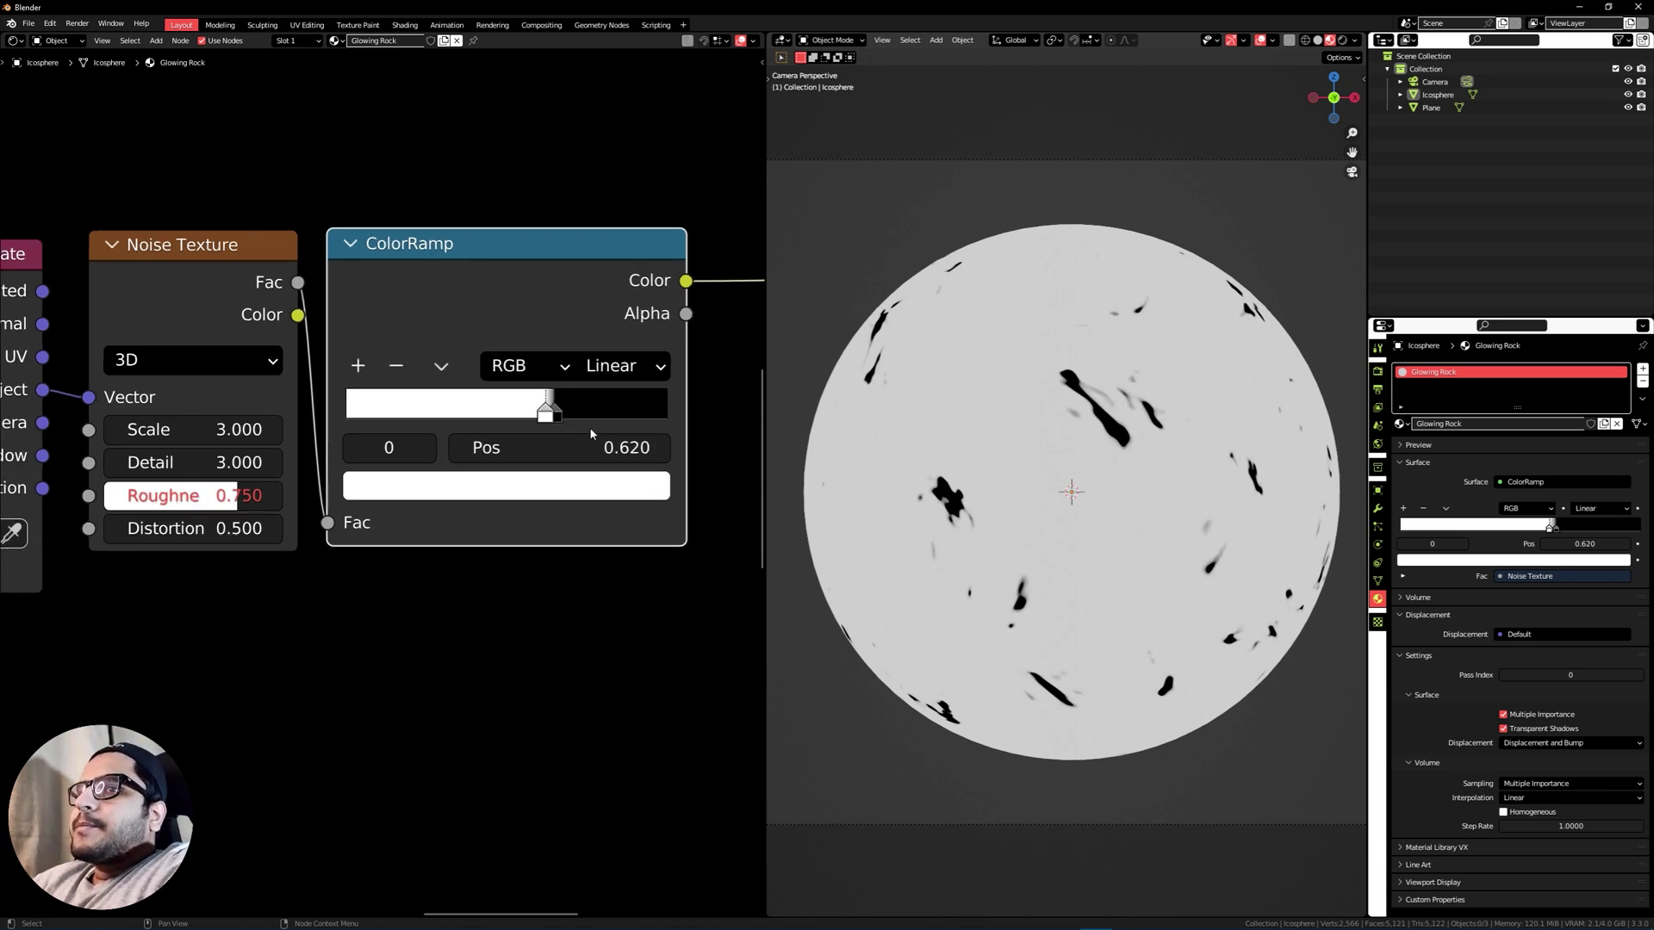
Link the mask ColorRamp's Color to the Mix Shader's Fac.
scroll(546, 495, down, 5)
drag(271, 465, 438, 441)
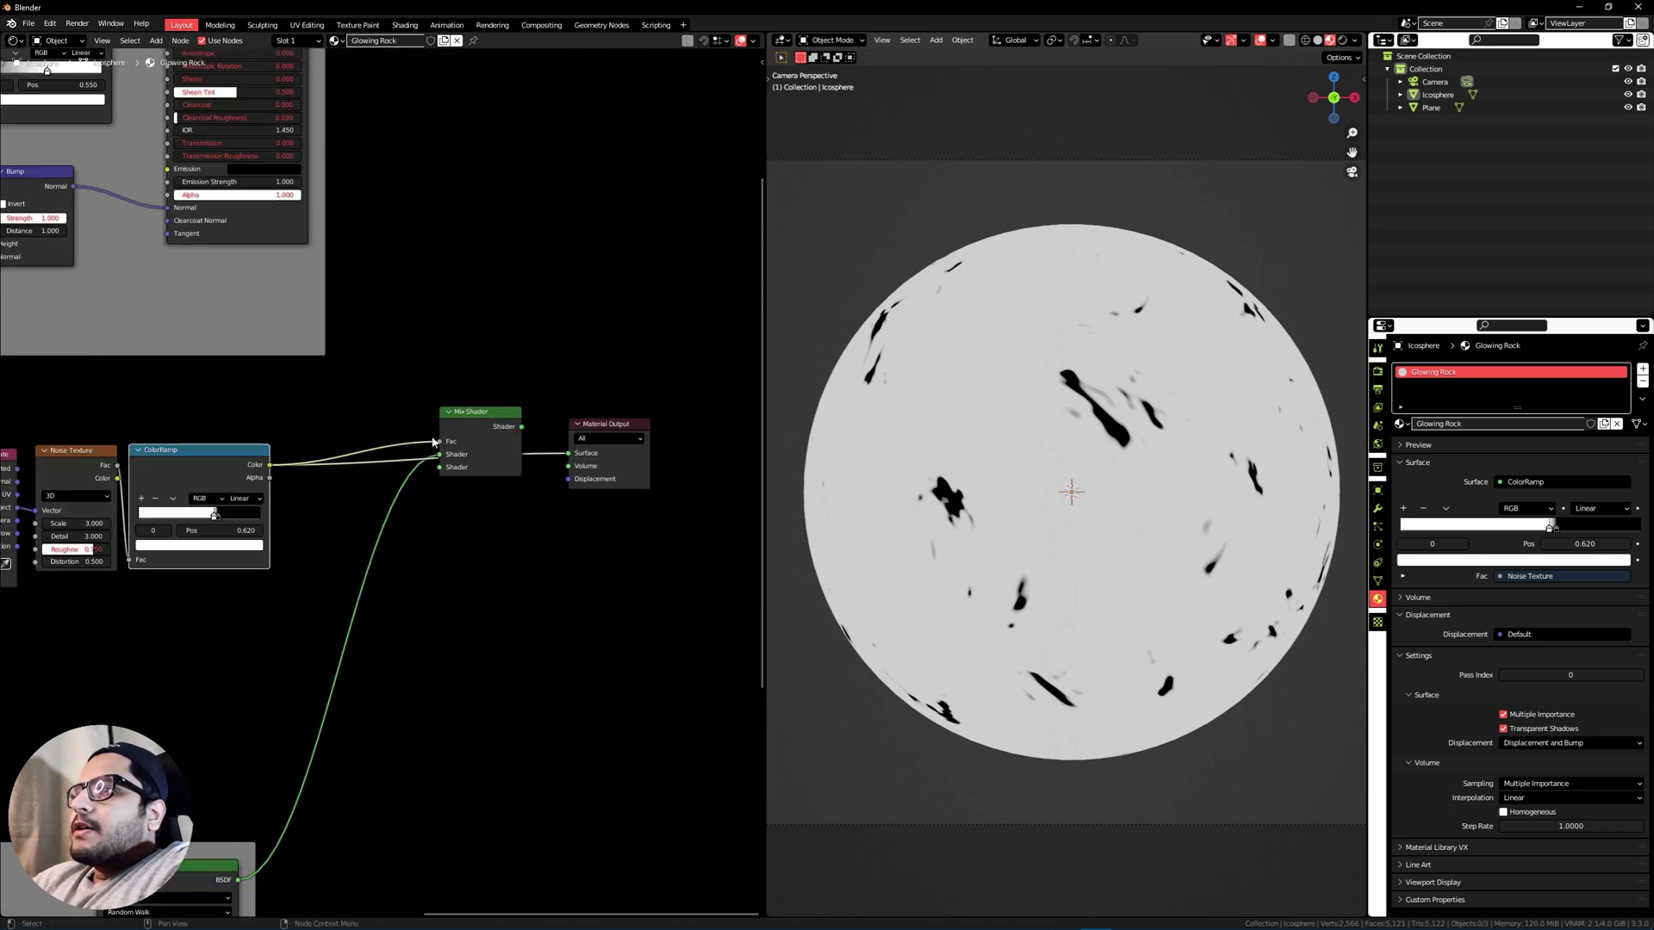
scroll(437, 280, down, 2)
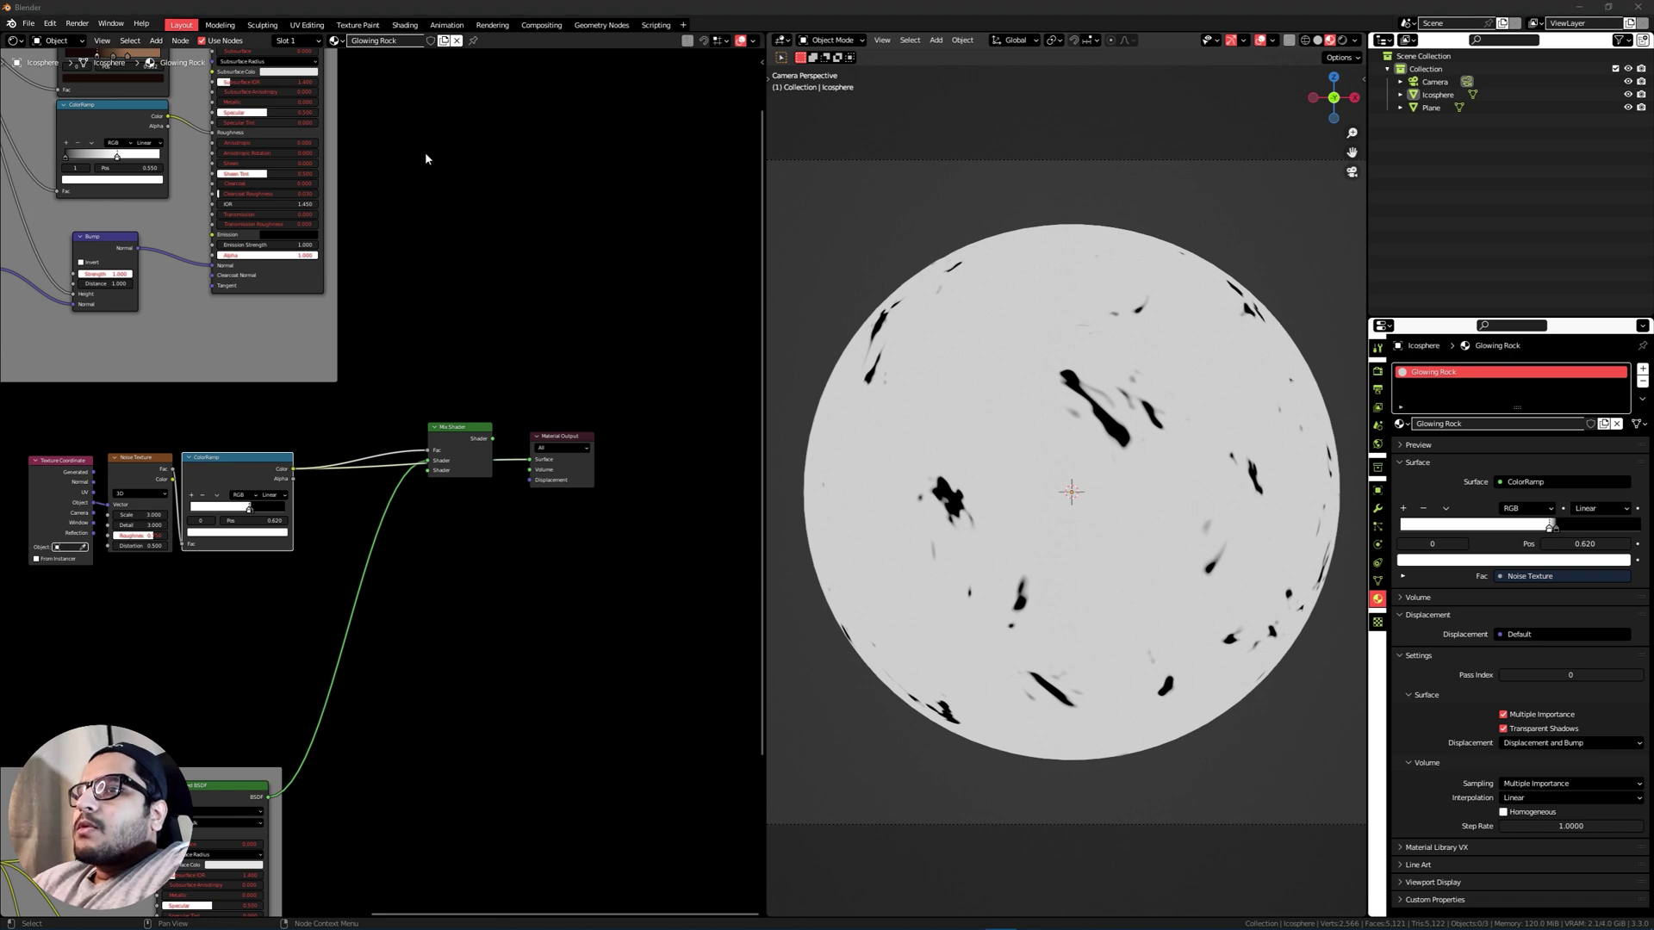
Link the Rock Principled BSDF to the Mix Shader's second Shader input and send the Mix Shader to the Material Output for preview.
scroll(430, 144, down, 3)
middle_drag(473, 502, 488, 632)
scroll(487, 631, up, 4)
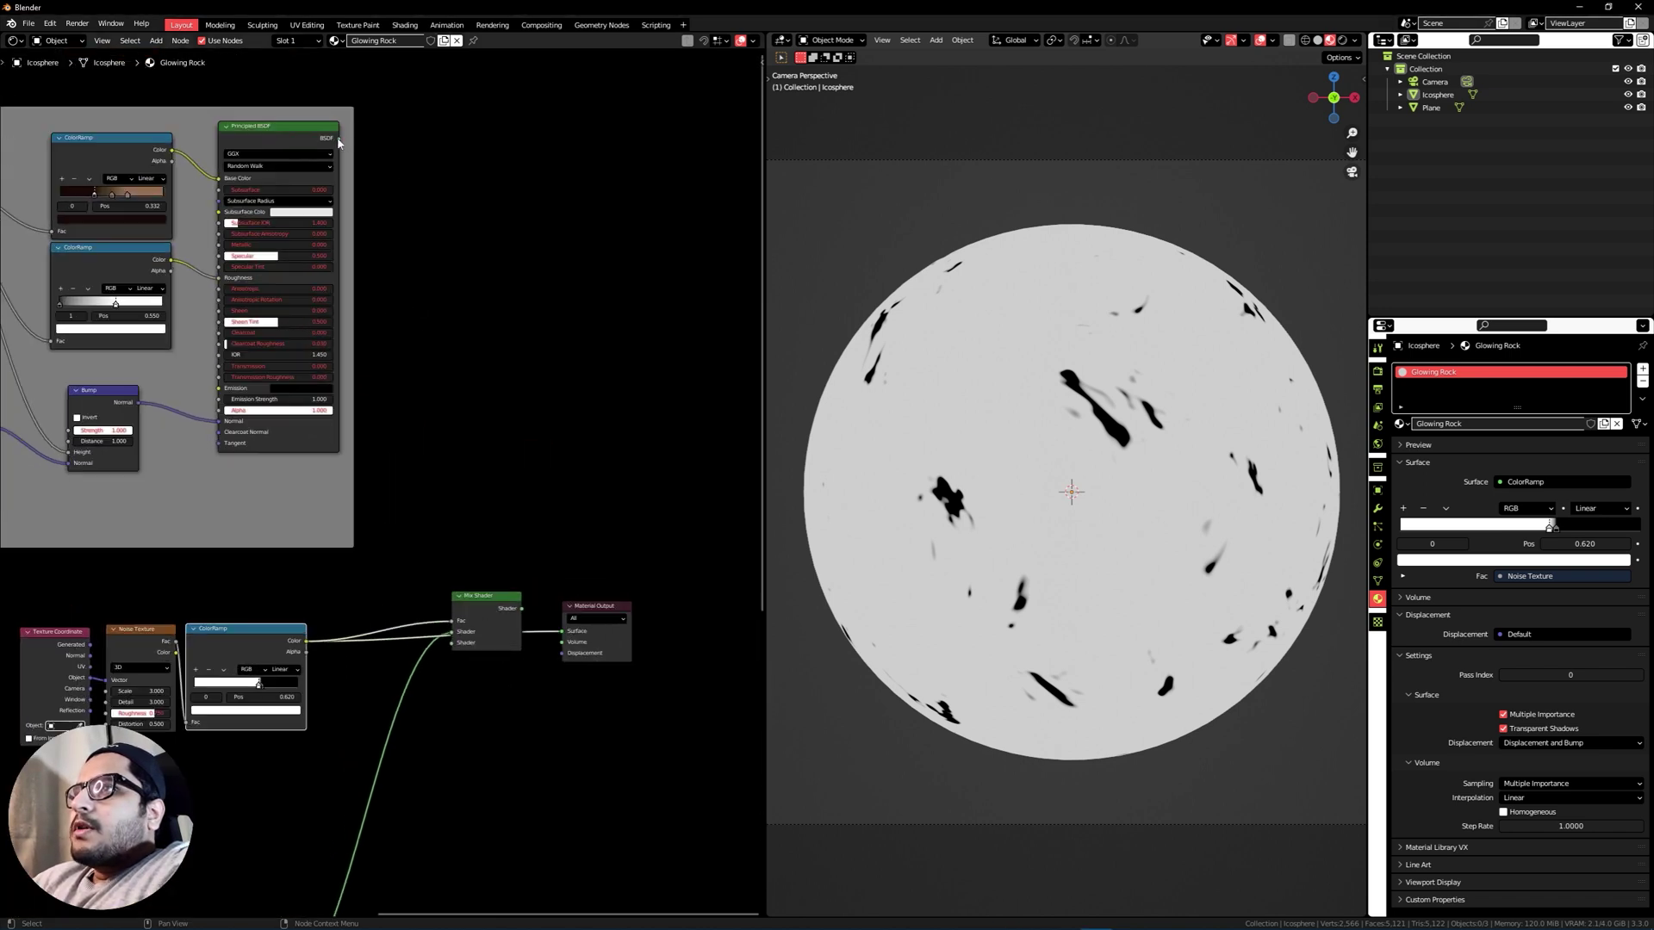
drag(339, 138, 450, 632)
ctrl+shift+click(495, 596)
scroll(500, 603, up, 5)
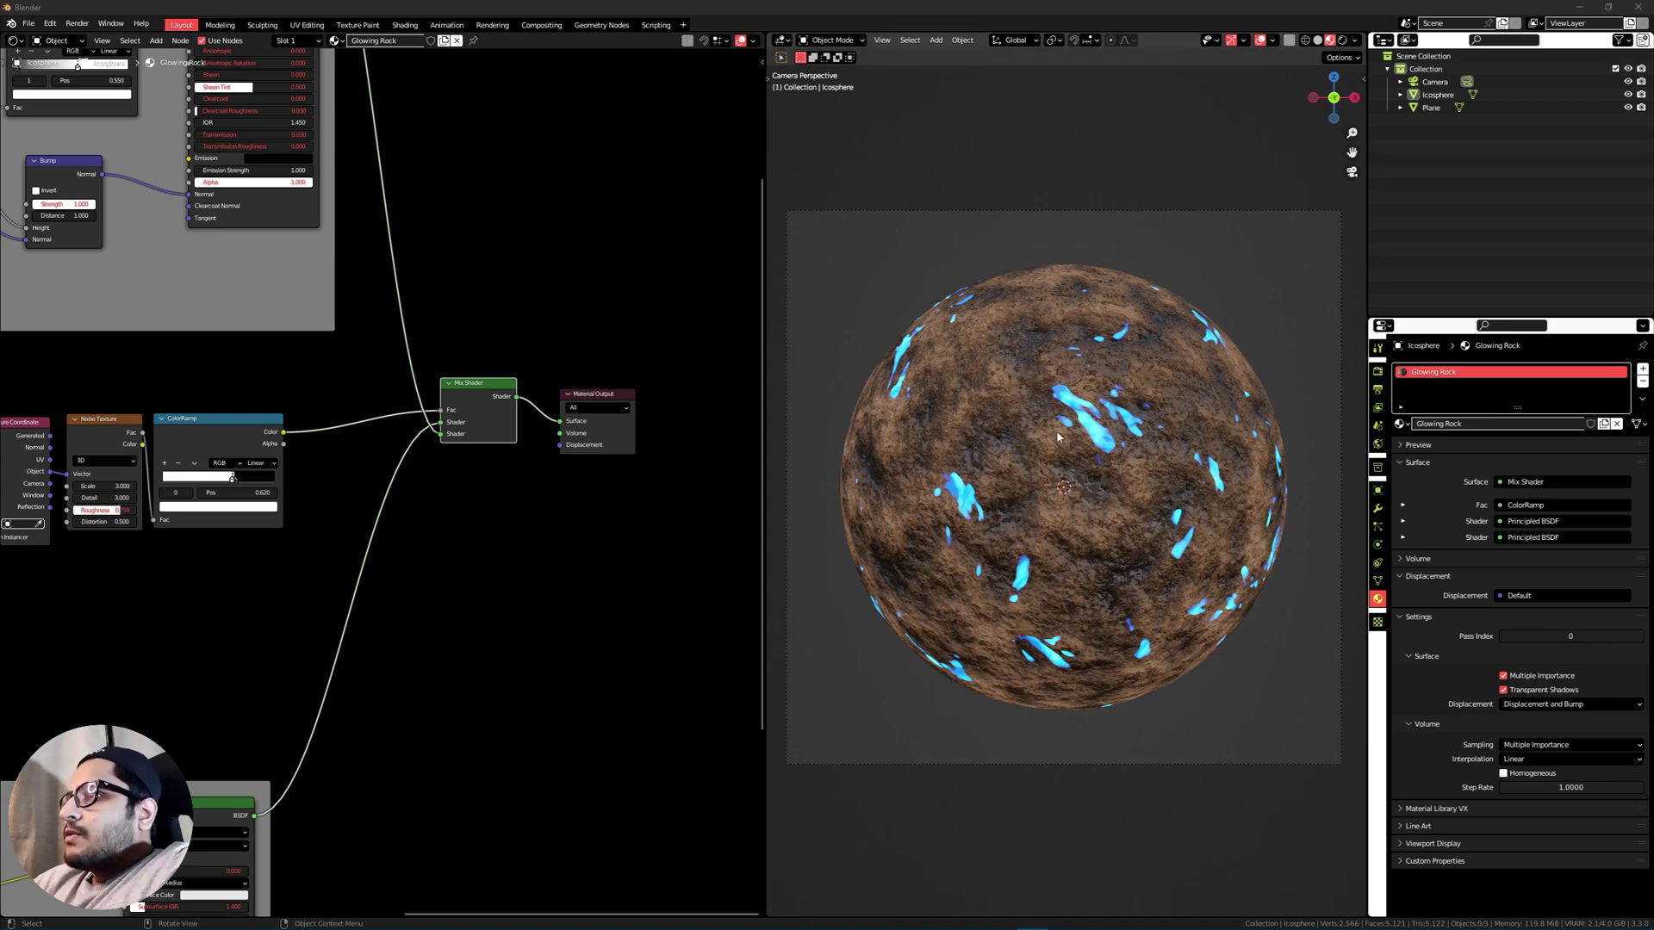
Select the sphere and return the viewport to solid shading, with the whole node tree in view.
click(991, 282)
key(z)
key(z)
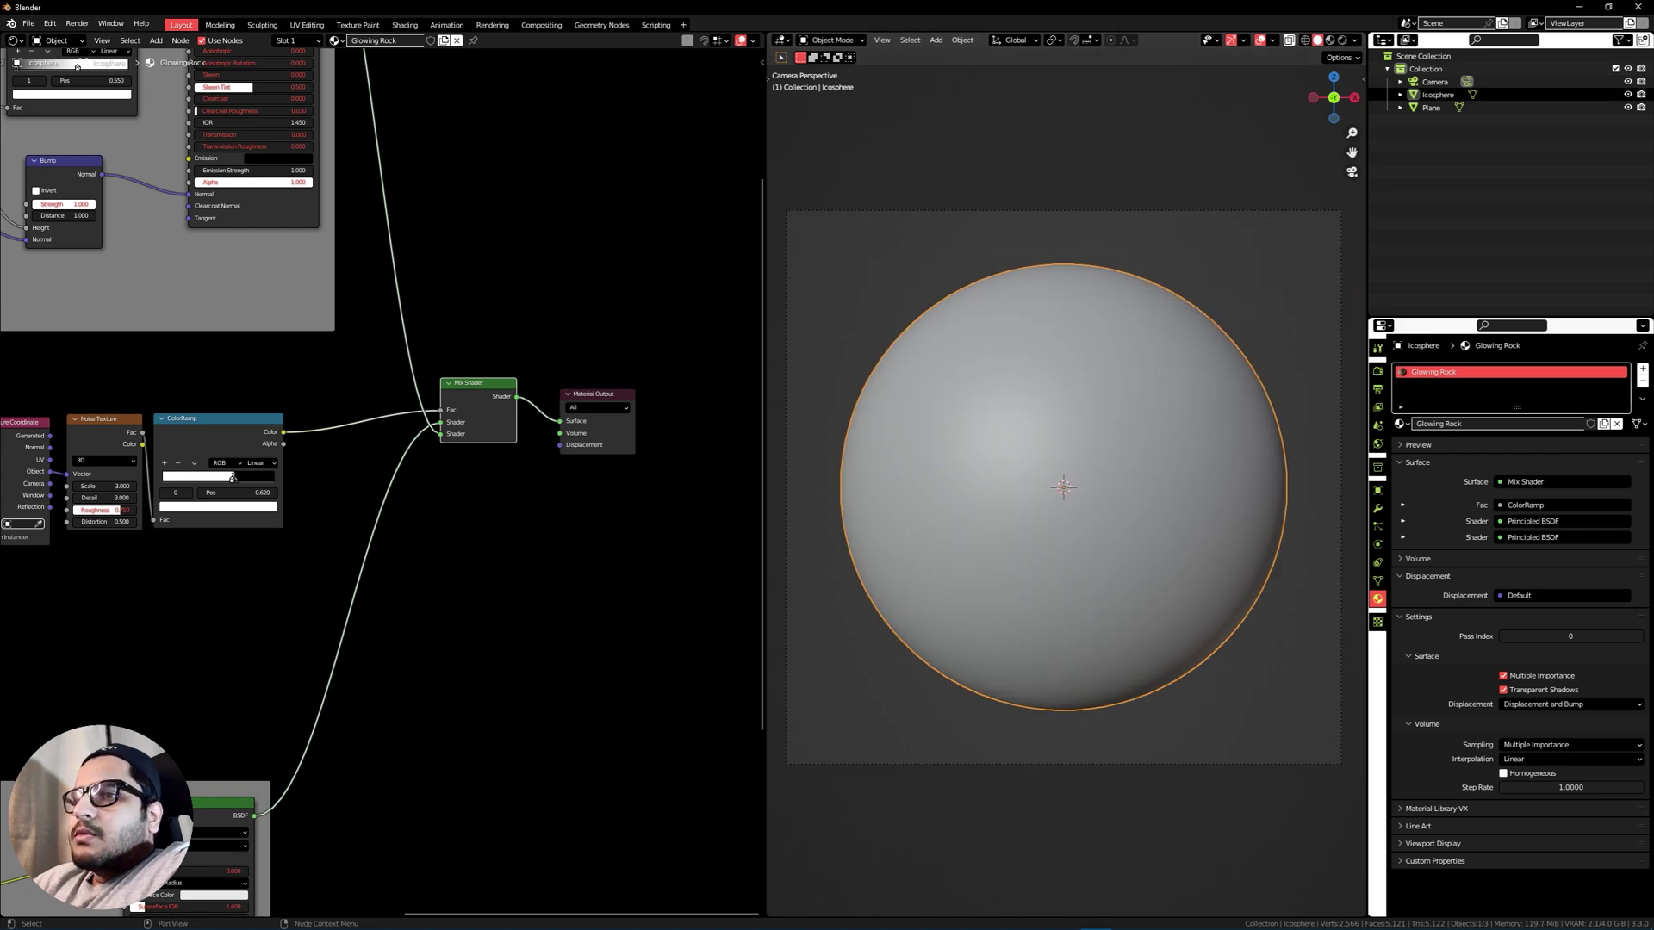
key(Home)
scroll(473, 496, up, 2)
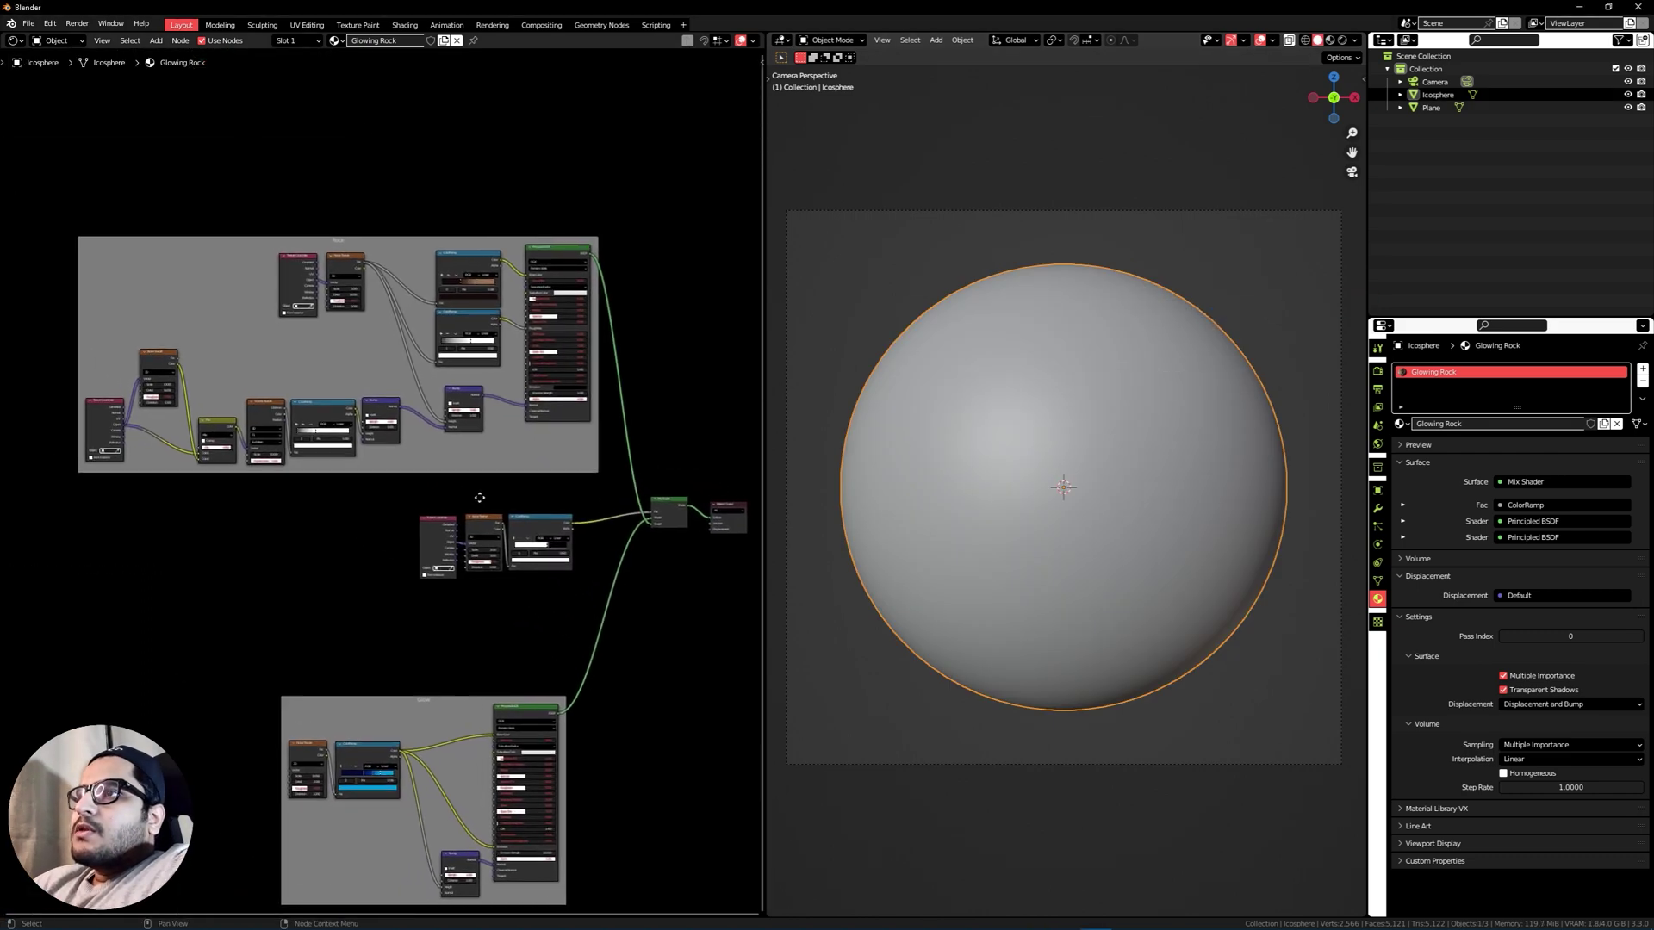
Enclose the mask's Texture Coordinate, Noise Texture and ColorRamp nodes in a new frame.
scroll(599, 480, down, 2)
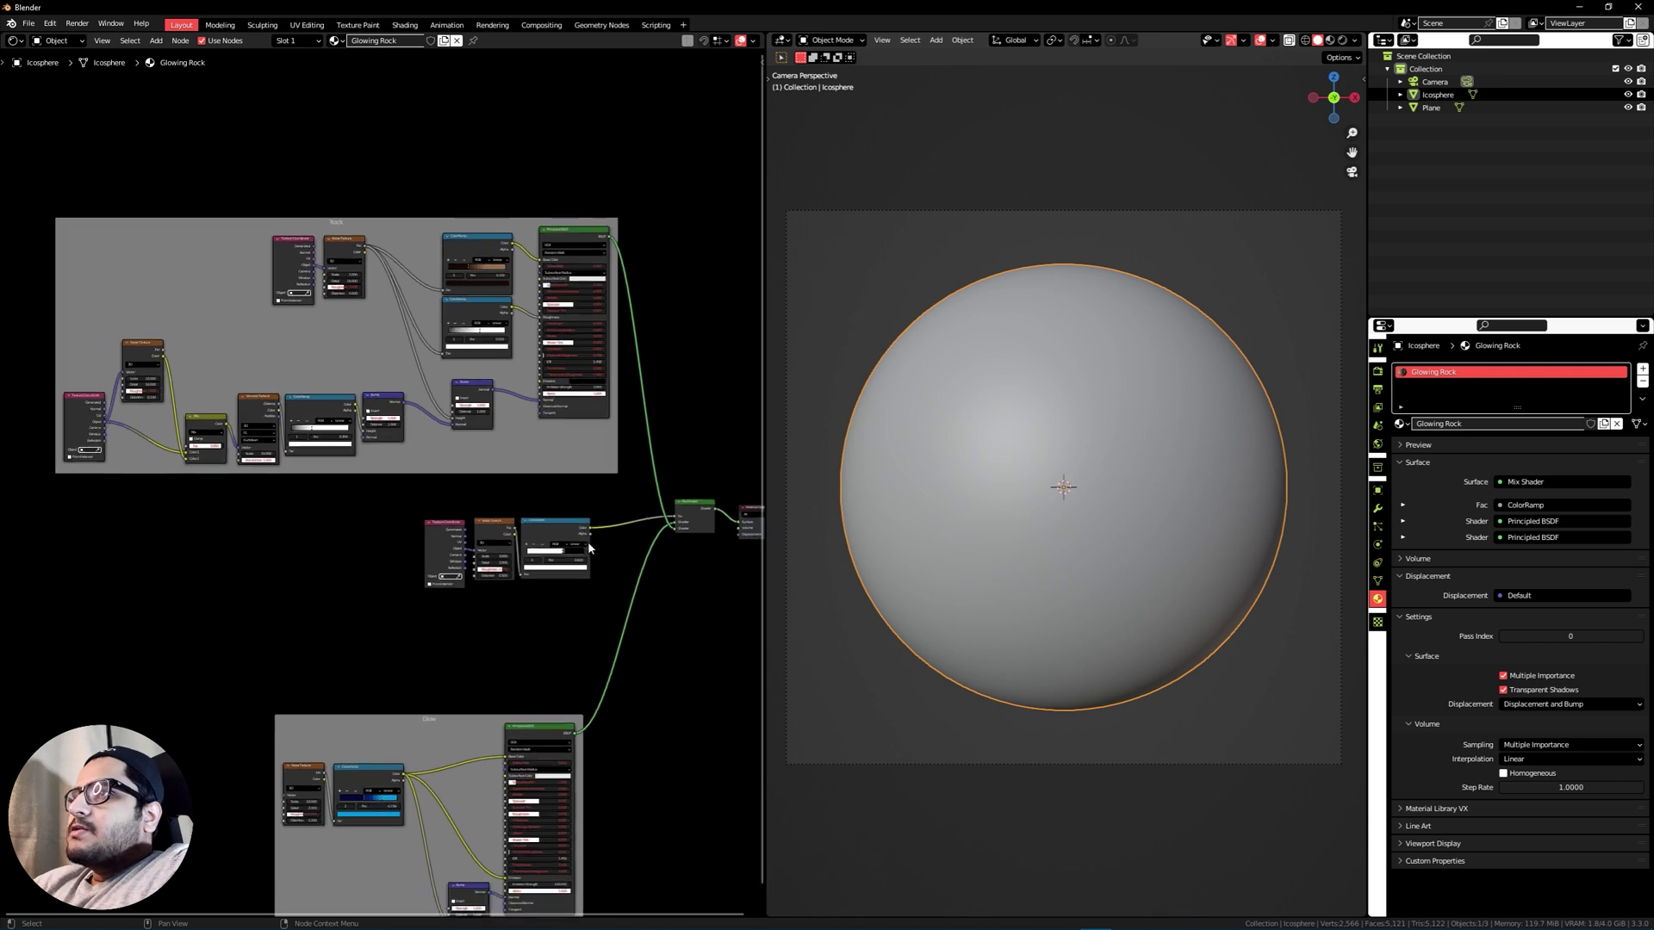
scroll(606, 498, up, 1)
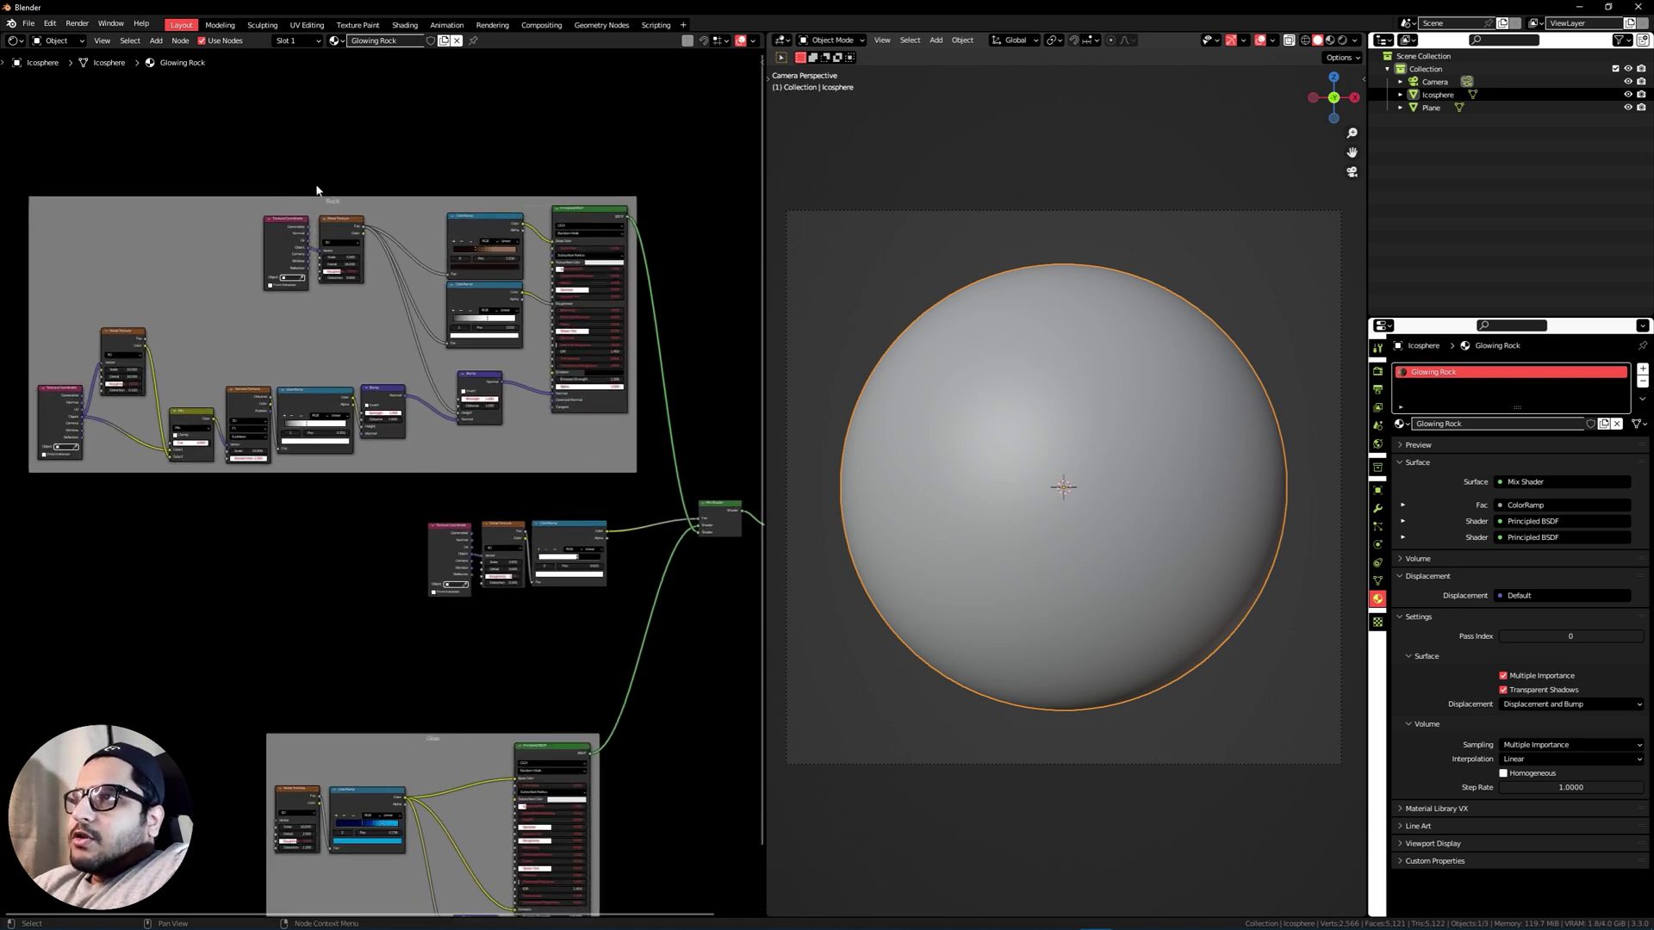
drag(410, 739, 394, 665)
scroll(472, 510, up, 2)
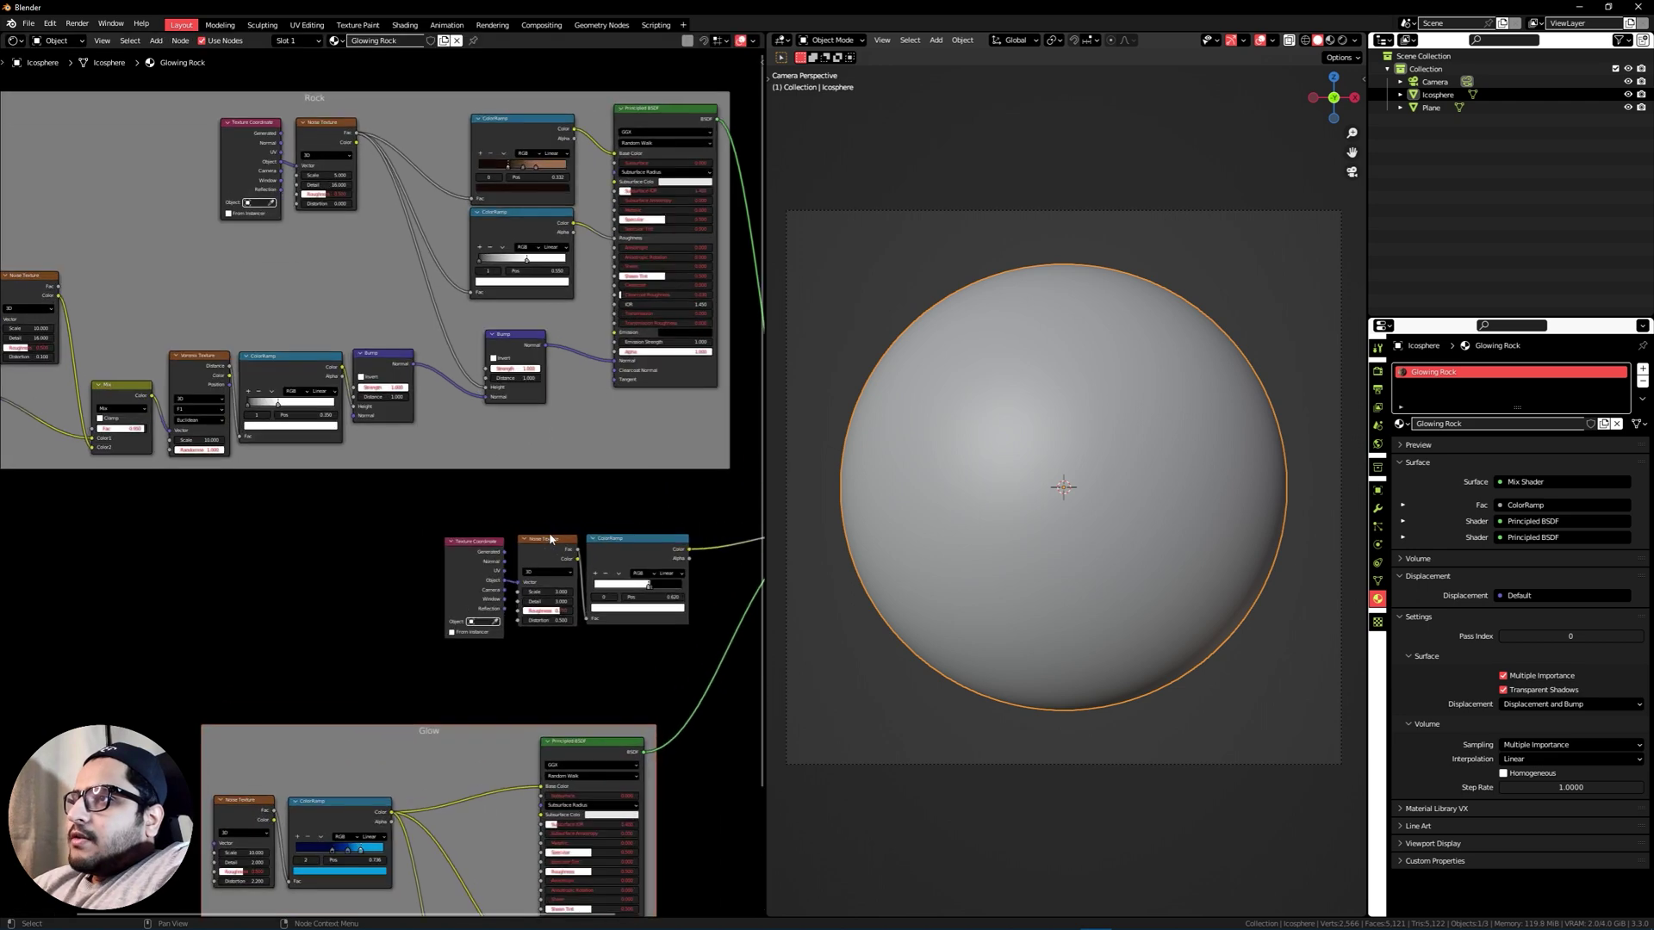
drag(401, 517, 692, 660)
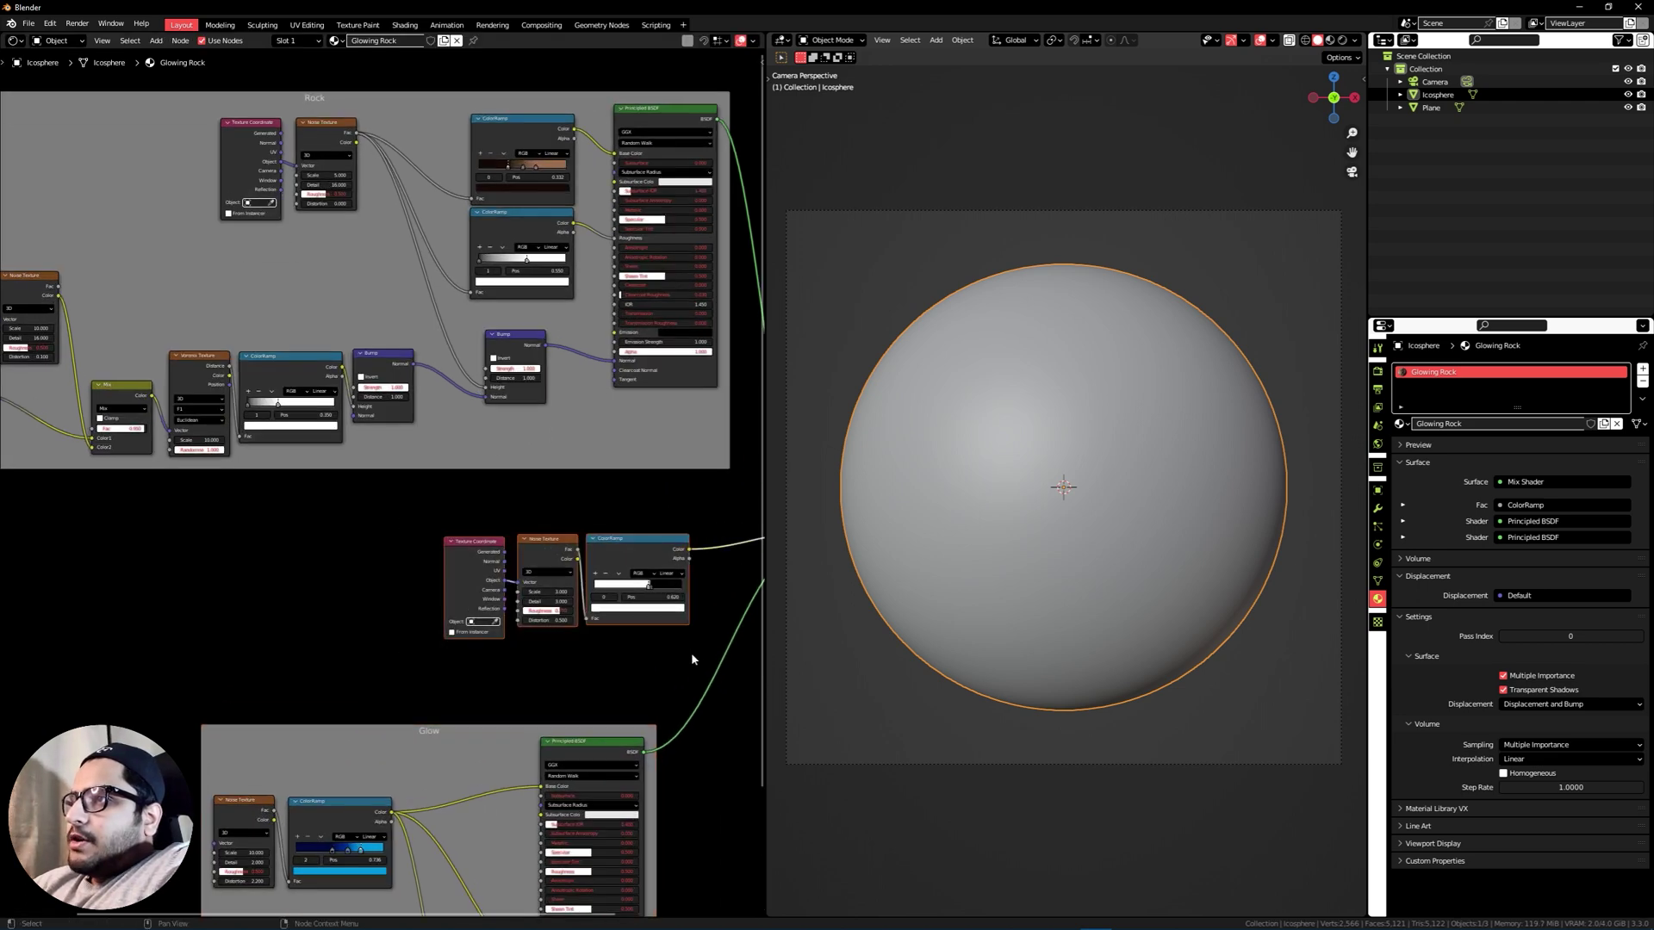
scroll(692, 654, down, 1)
middle_drag(691, 654, 506, 654)
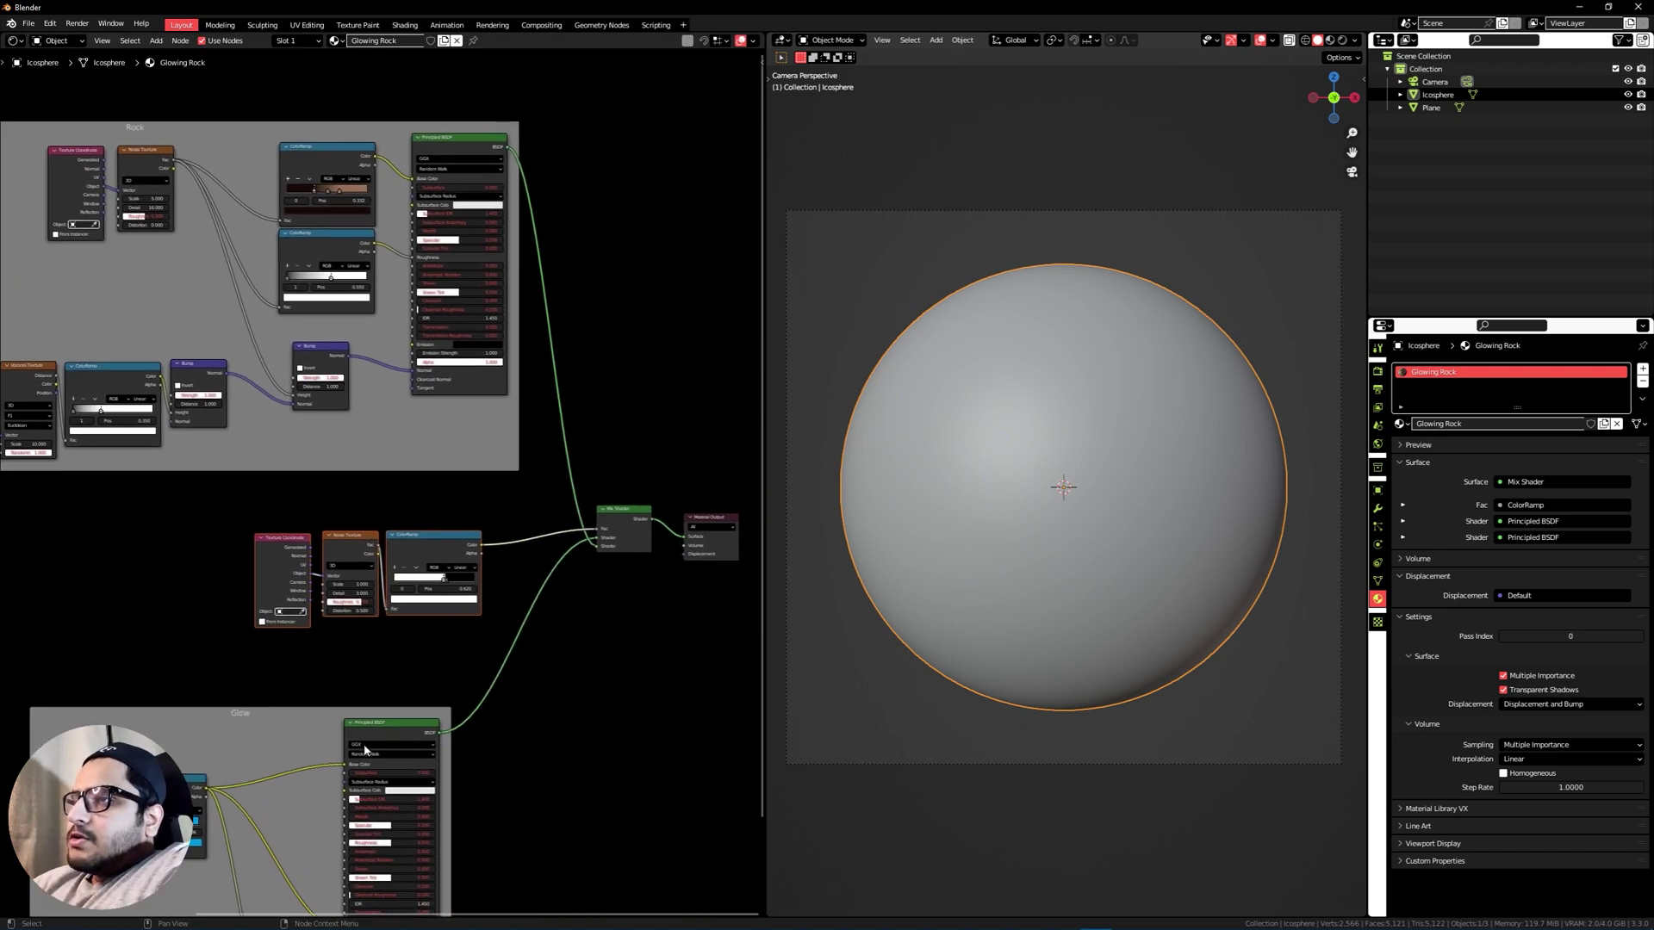
click(566, 707)
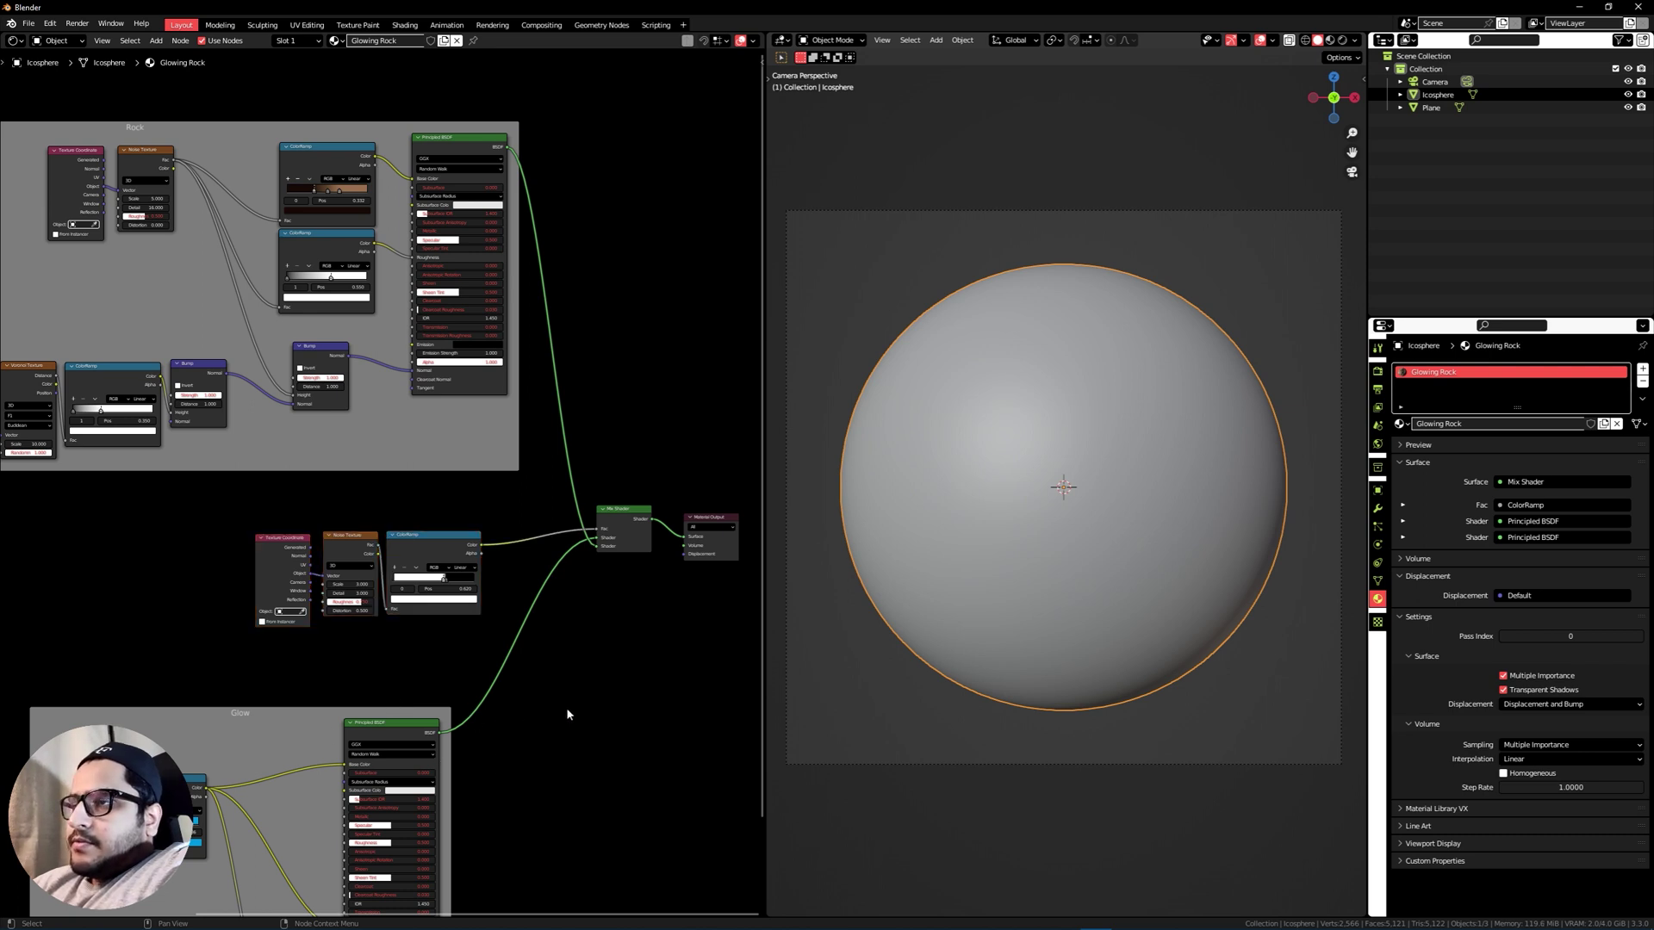
drag(209, 509, 461, 656)
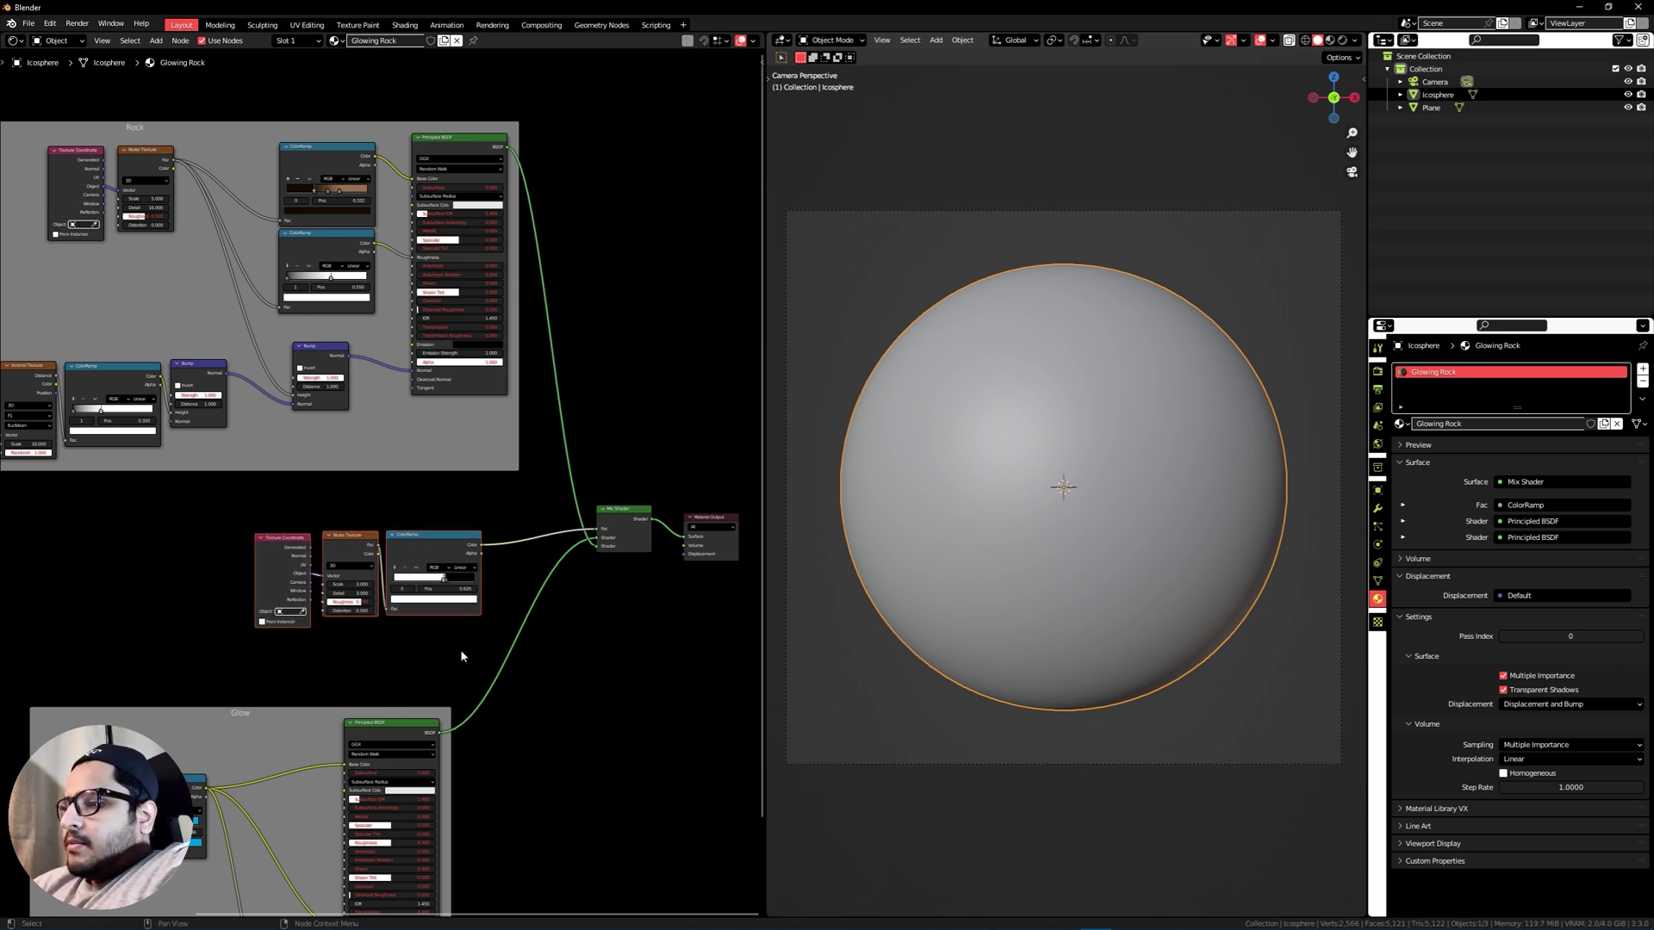
key(ctrl+j)
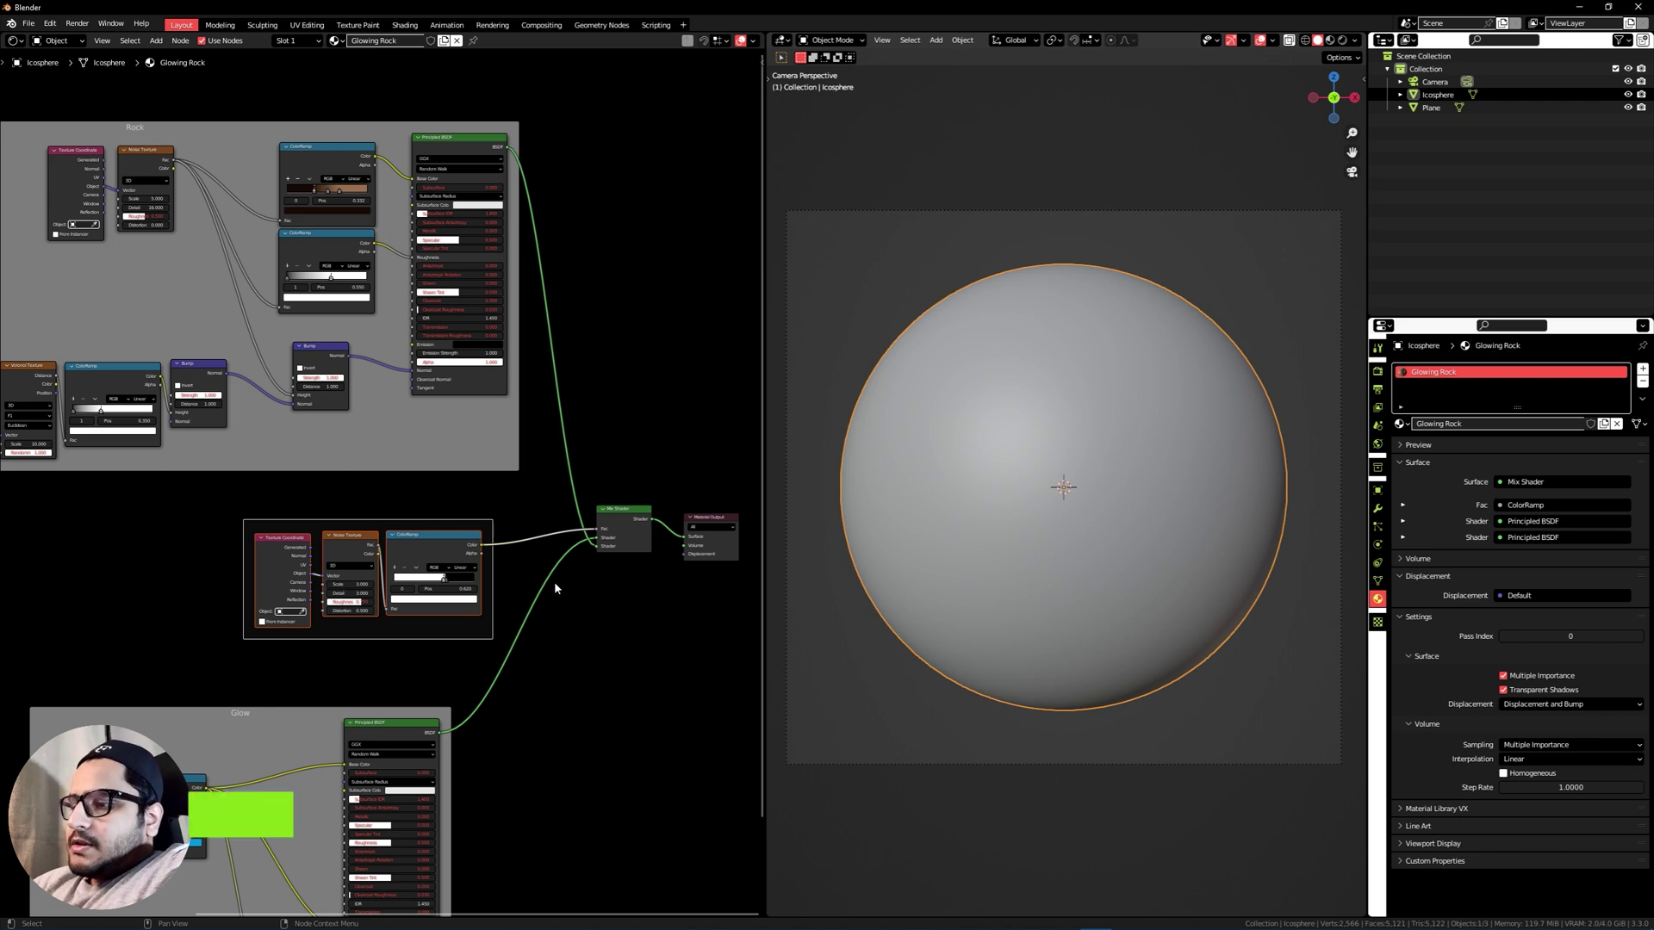
Label the new frame "Mask" and give it a green custom color.
key(n)
click(684, 93)
text(Mask)
key(Return)
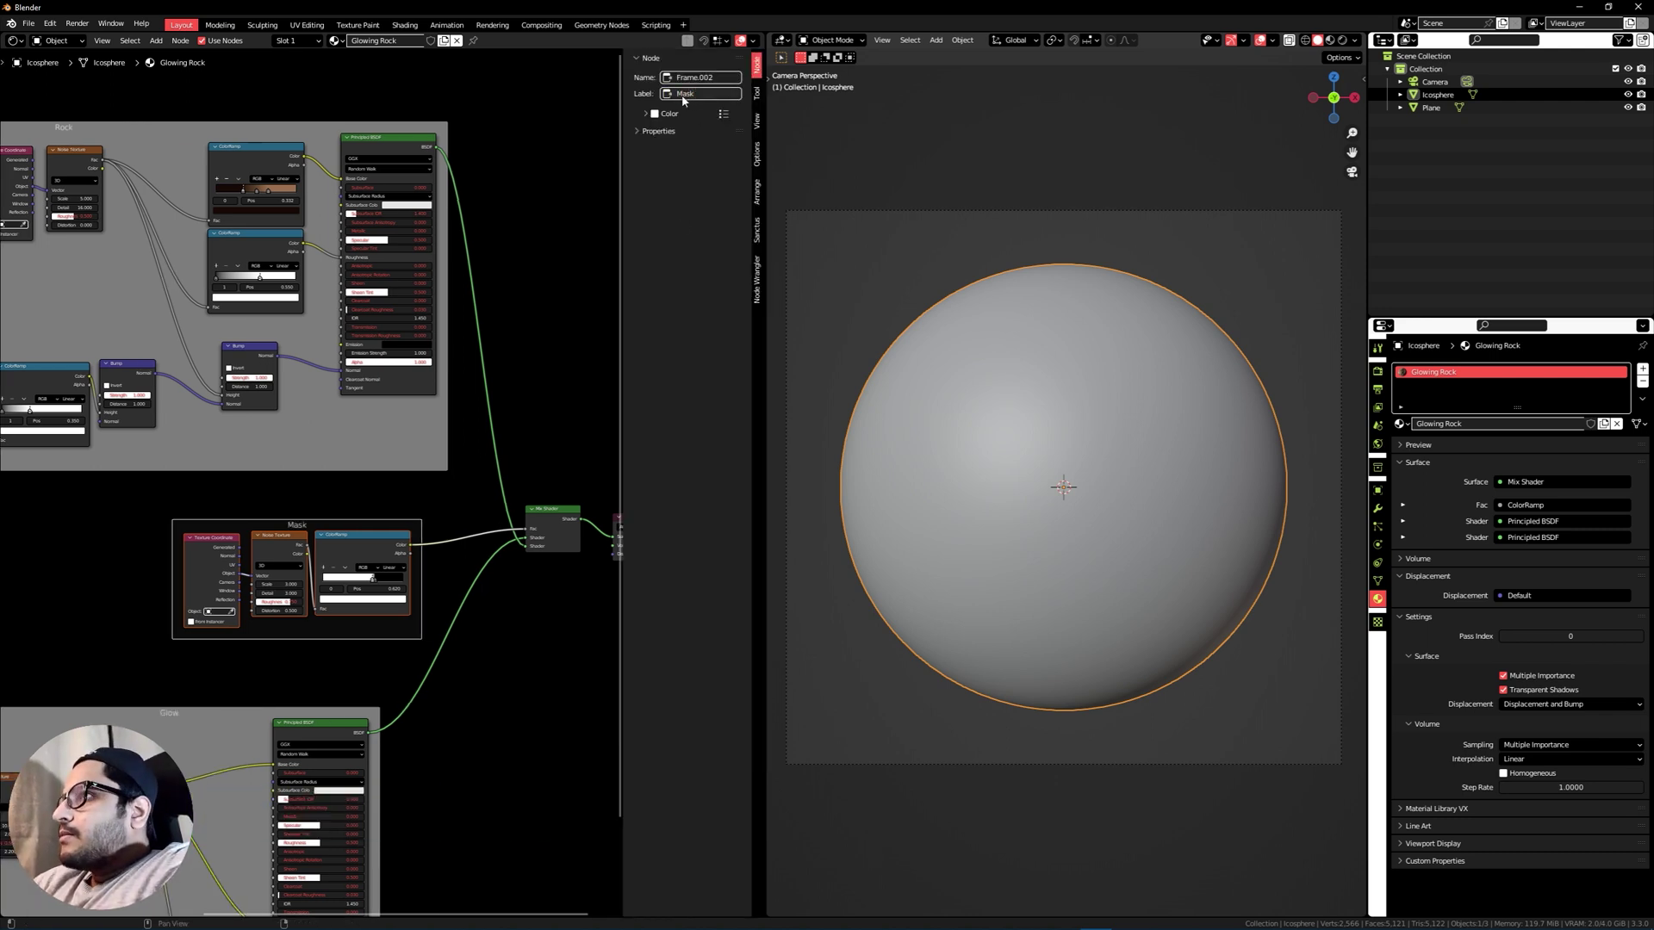
click(656, 114)
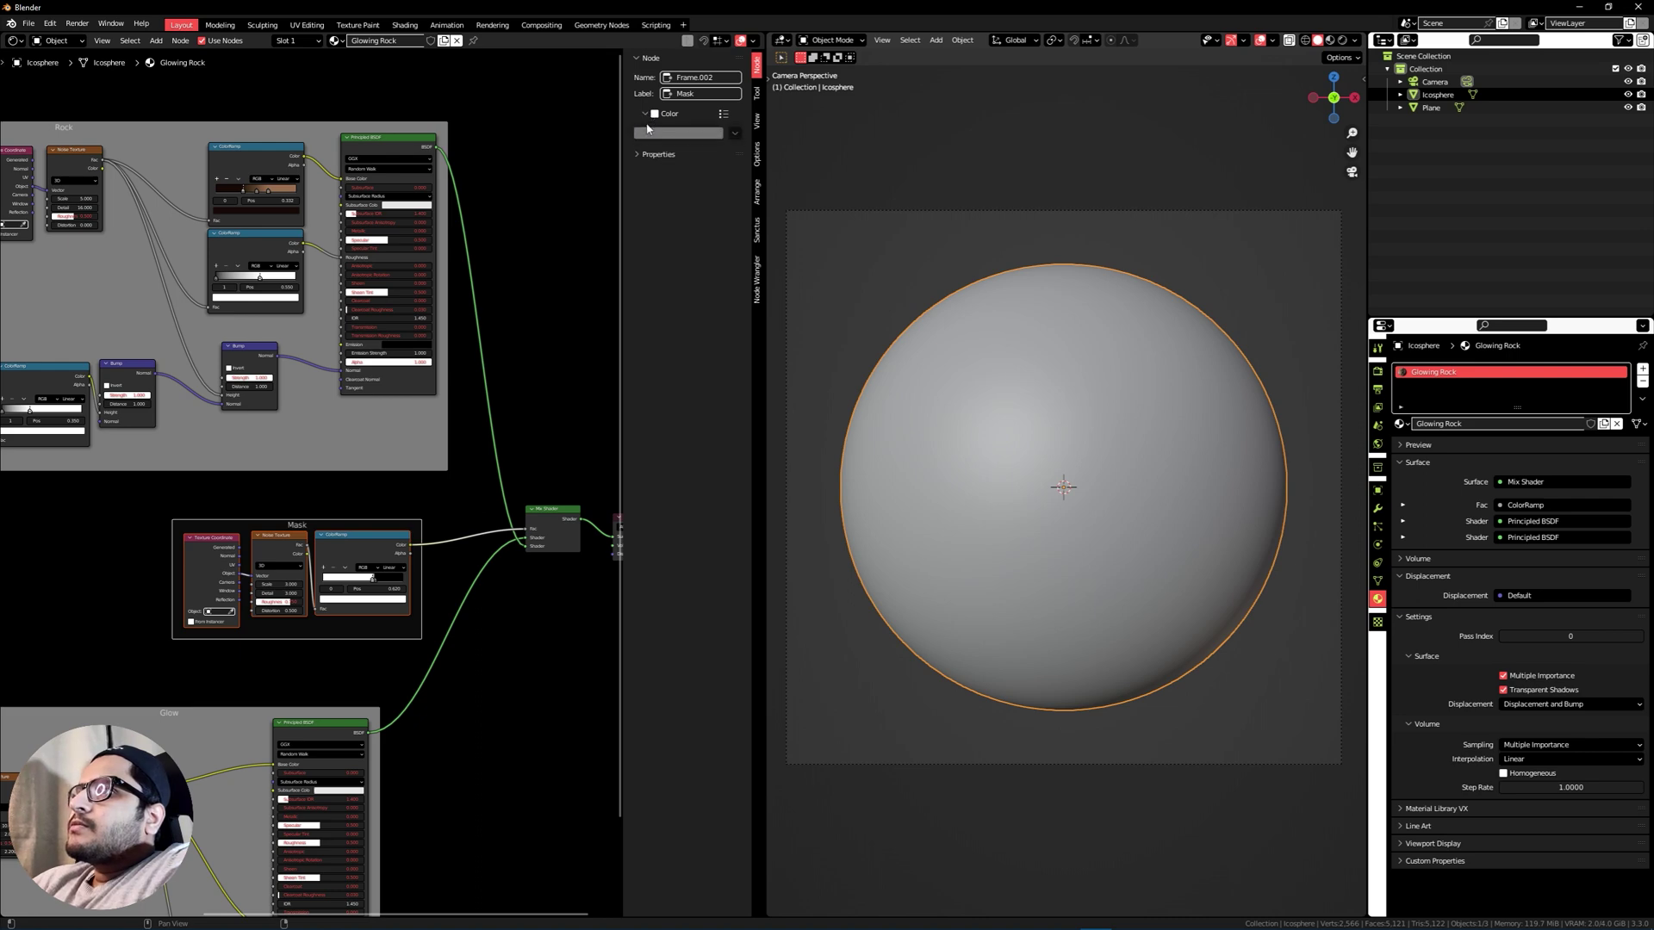
click(654, 114)
click(678, 132)
click(673, 183)
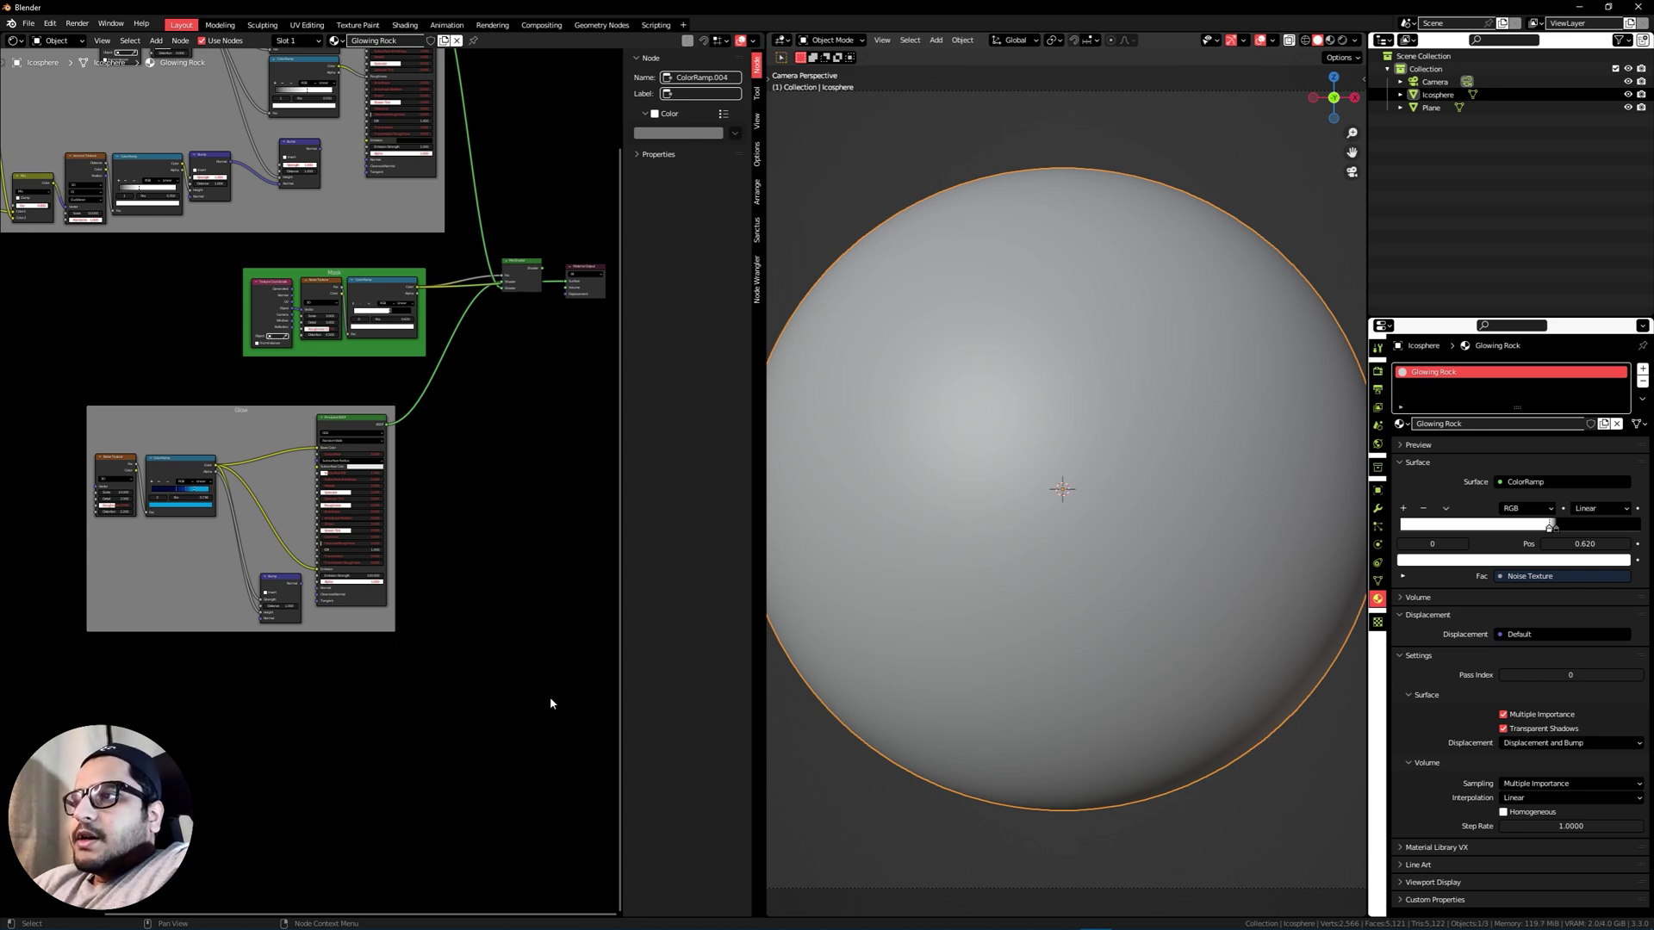
Add a Displacement node between the Mask frame and the Material Output, just below the Mix Shader.
key(shift+a)
click(520, 513)
text(disp)
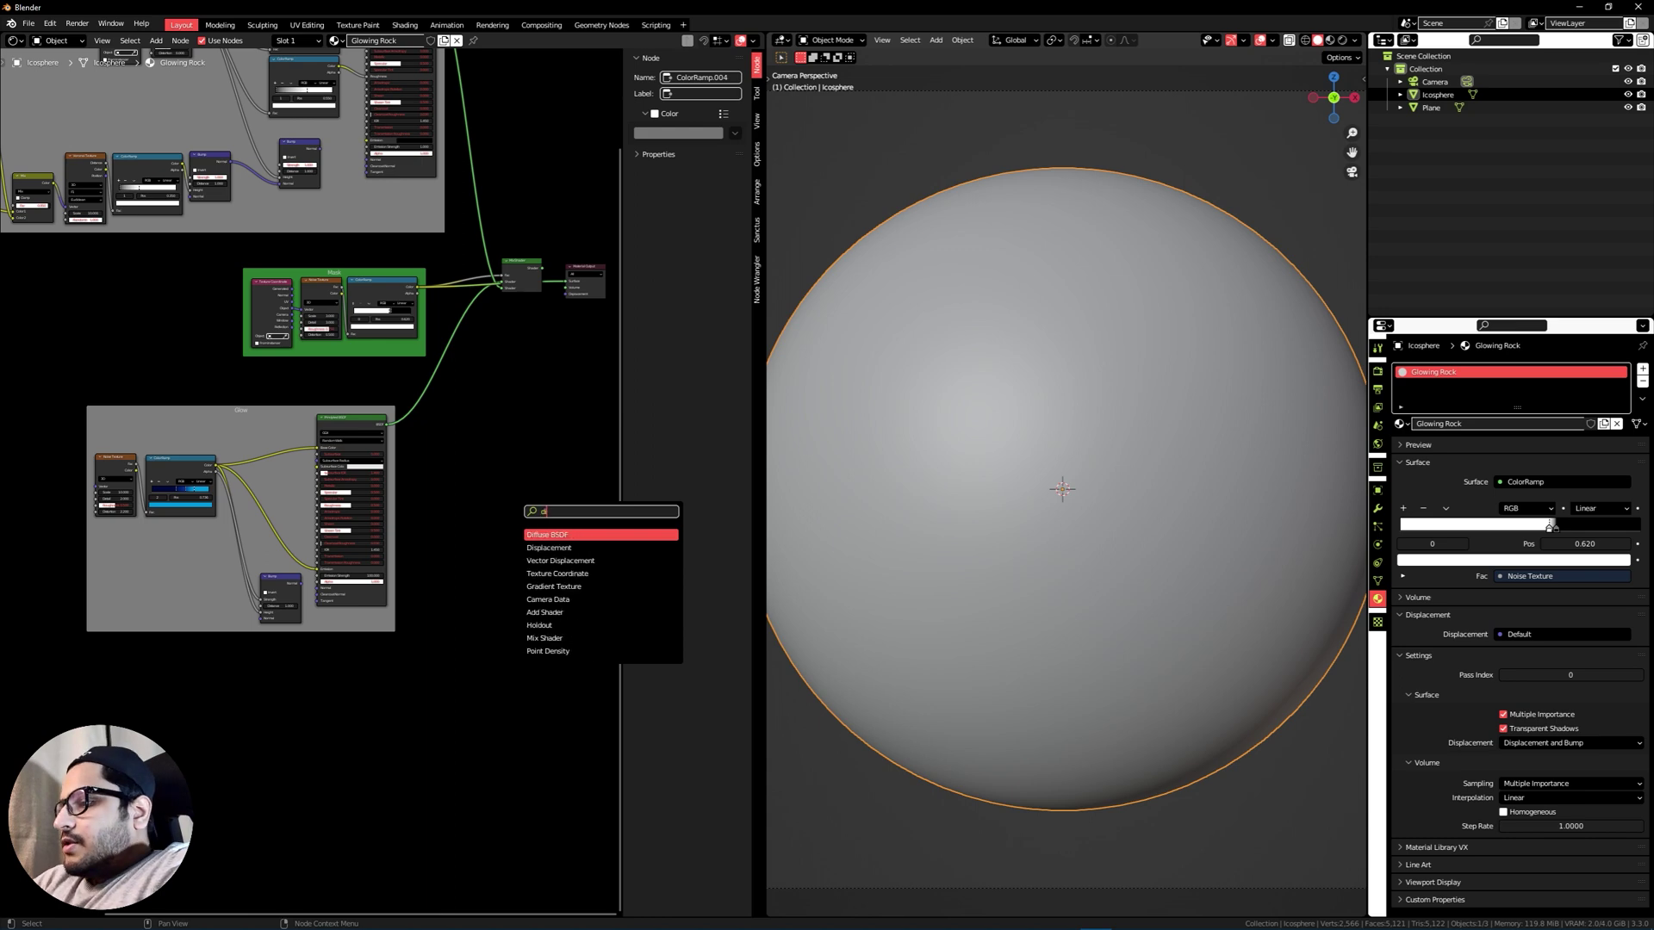
key(Return)
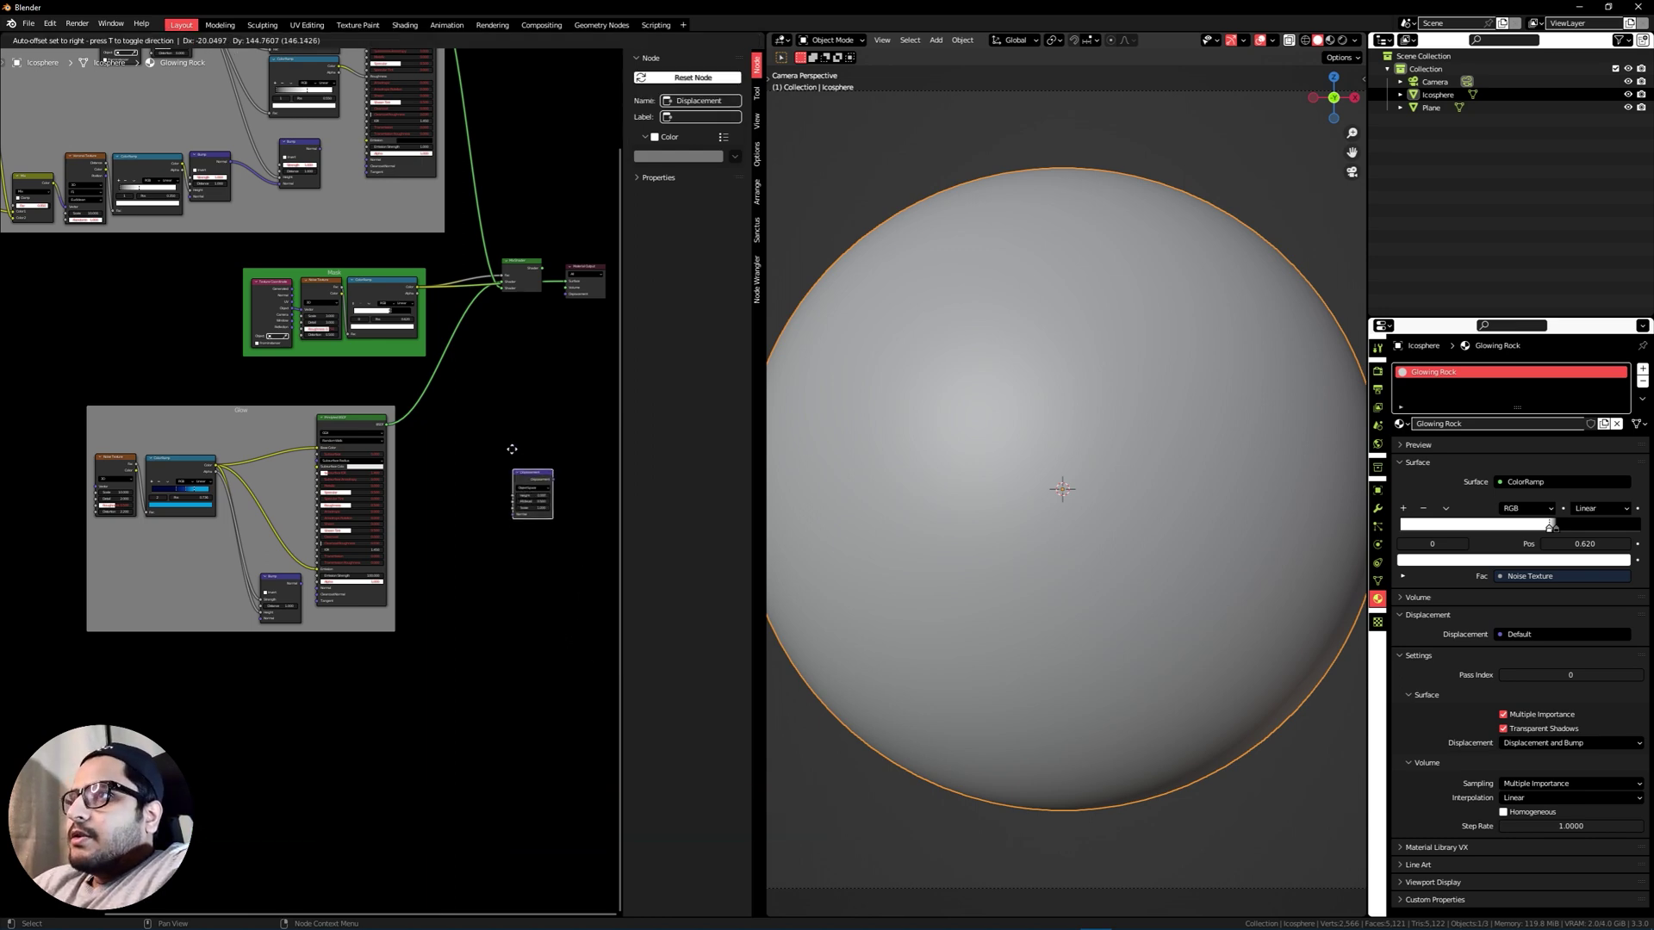
click(488, 318)
Link the Displacement node's output to the Displacement input of the Material Output.
scroll(488, 319, up, 2)
middle_drag(488, 321, 277, 541)
scroll(278, 541, up, 8)
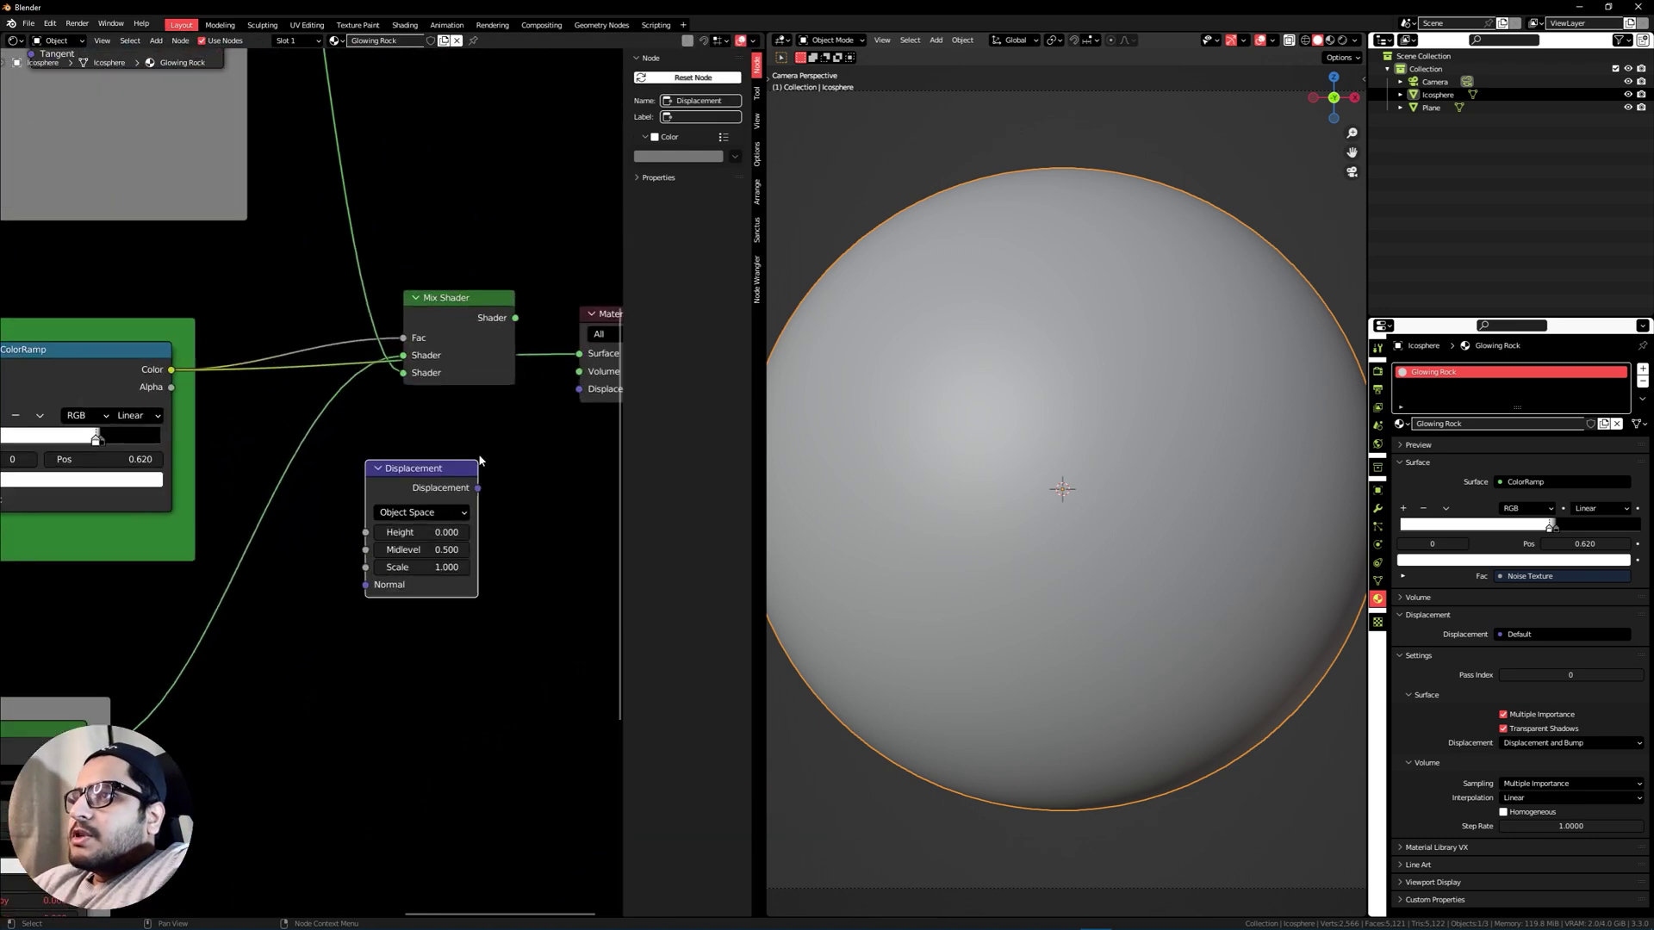
middle_drag(502, 475, 412, 523)
key(n)
drag(453, 538, 553, 441)
Duplicate the mask's linked nodes, take the copies out of the Mask frame and place them beside the Displacement node.
scroll(566, 609, down, 1)
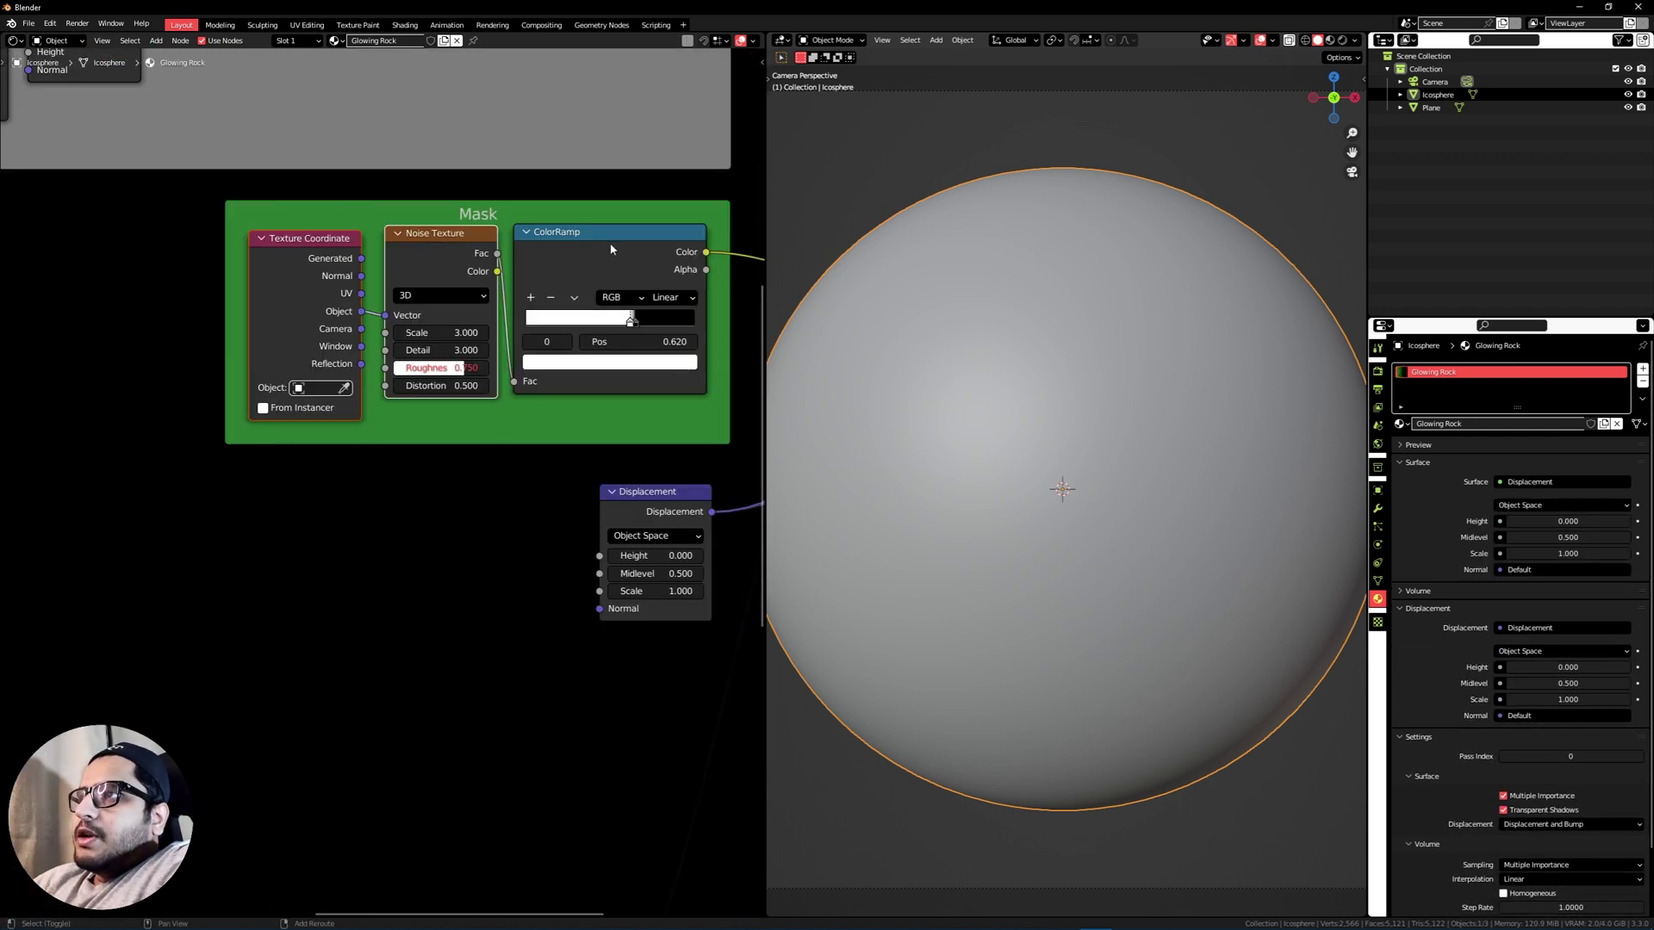
click(611, 249)
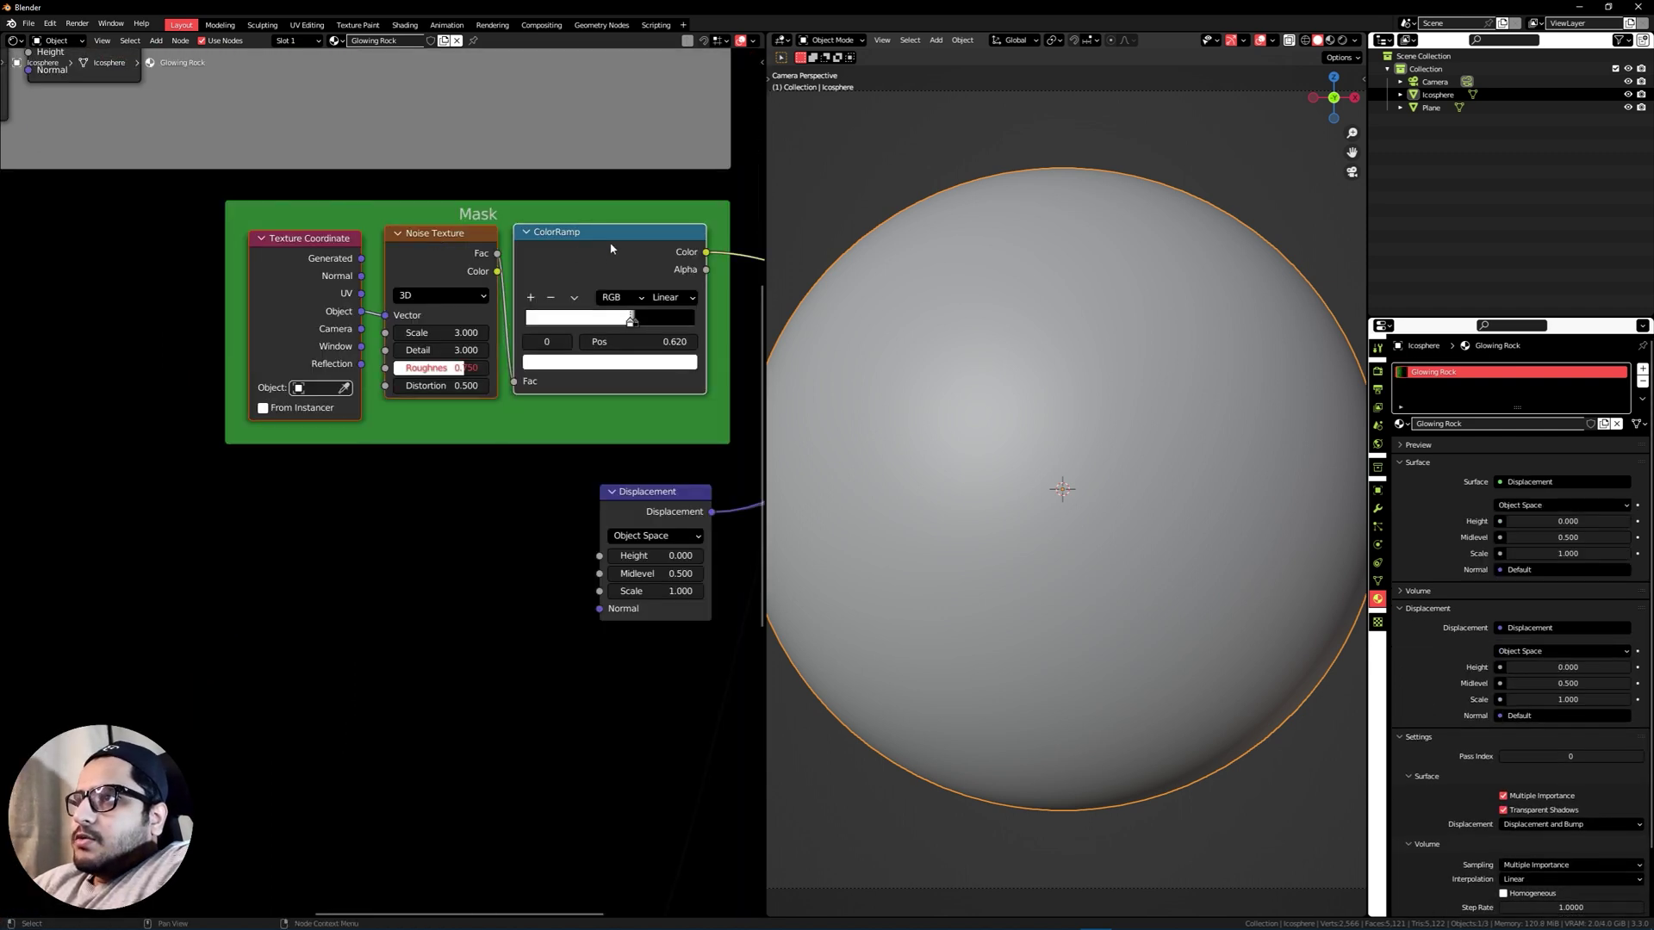
key(l)
key(shift+d)
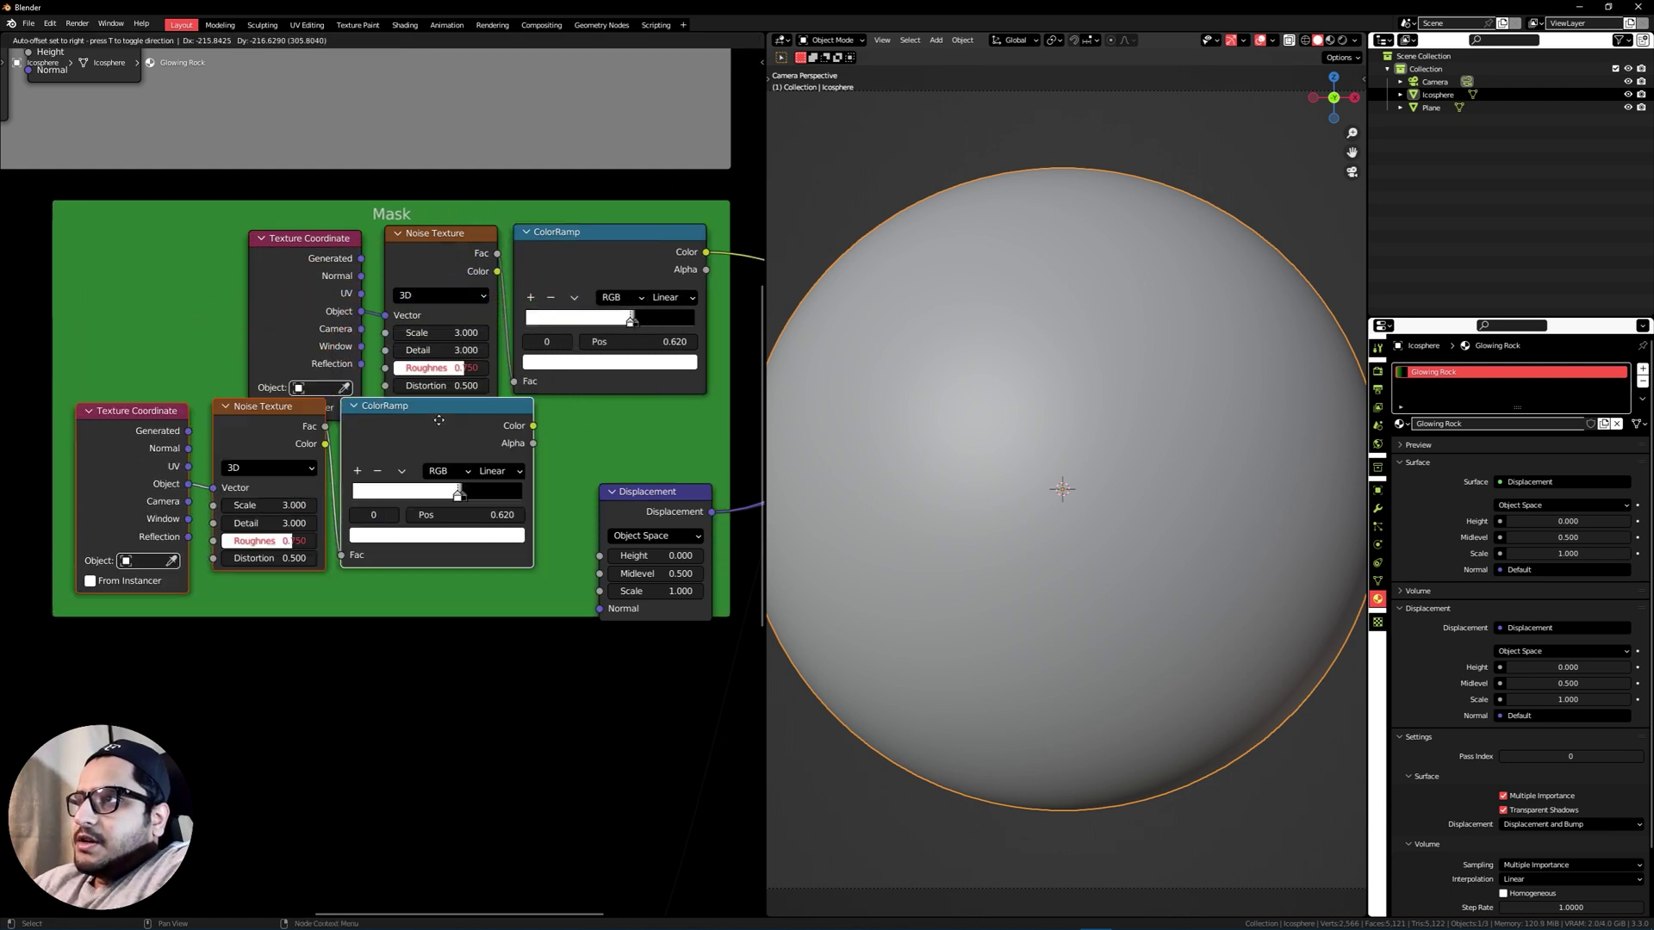
click(454, 476)
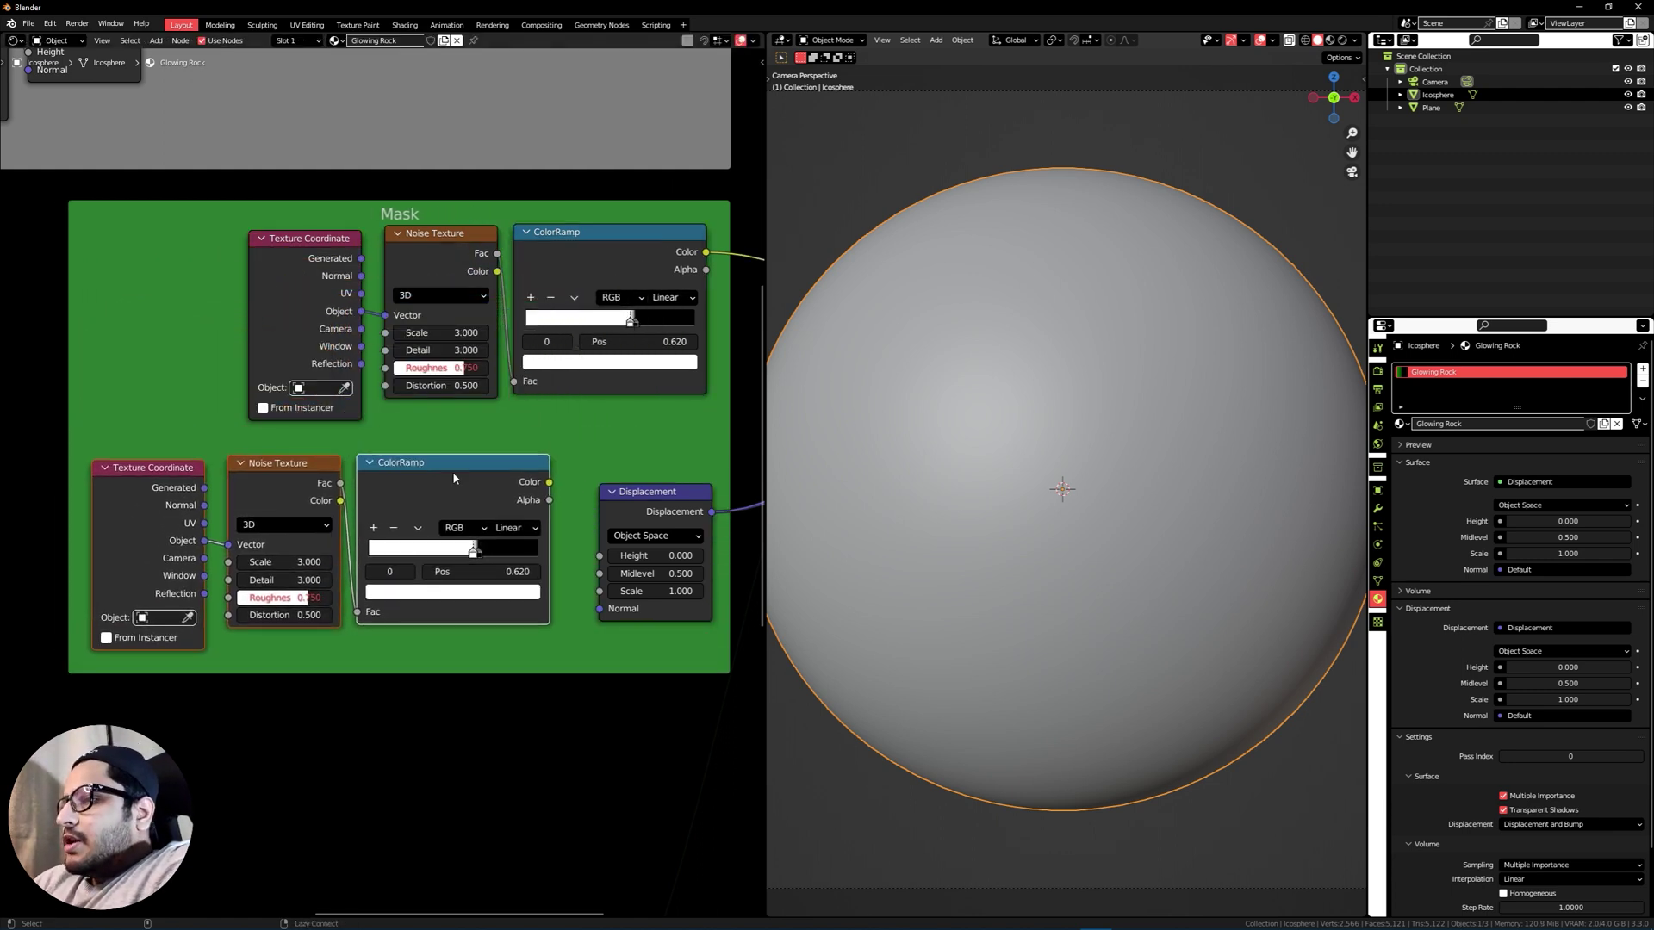
key(alt+p)
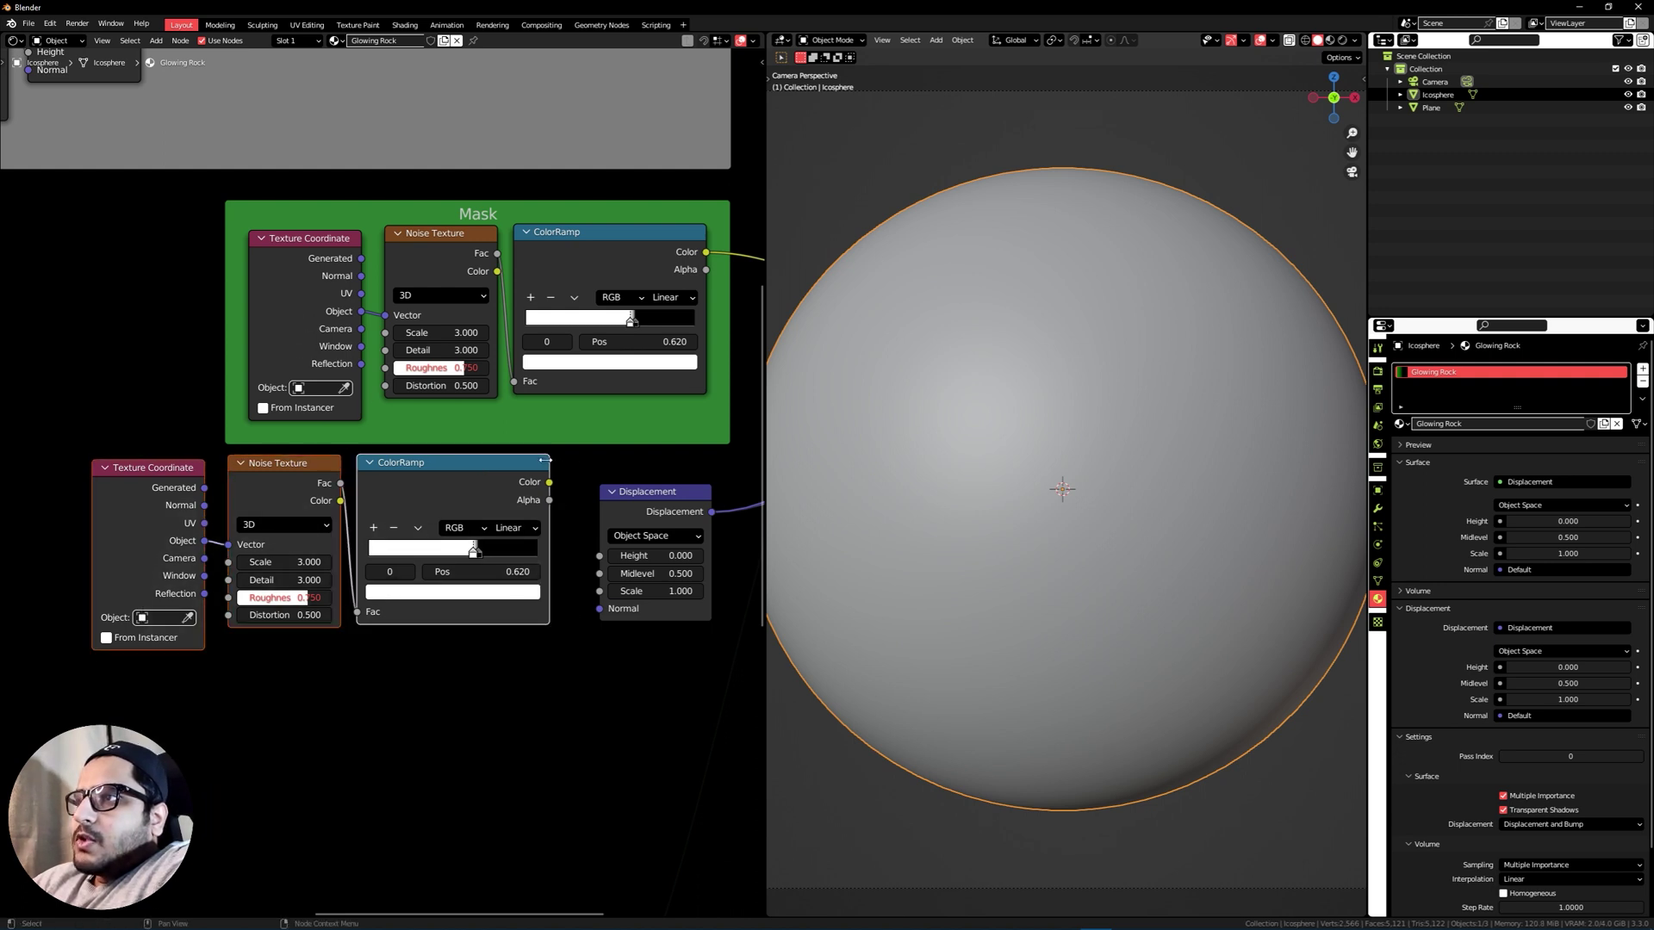
key(g)
click(526, 515)
click(503, 712)
On the duplicated ColorRamp, set the white stop's position to 0.570 and the black stop's position to 0.600.
scroll(510, 700, up, 3)
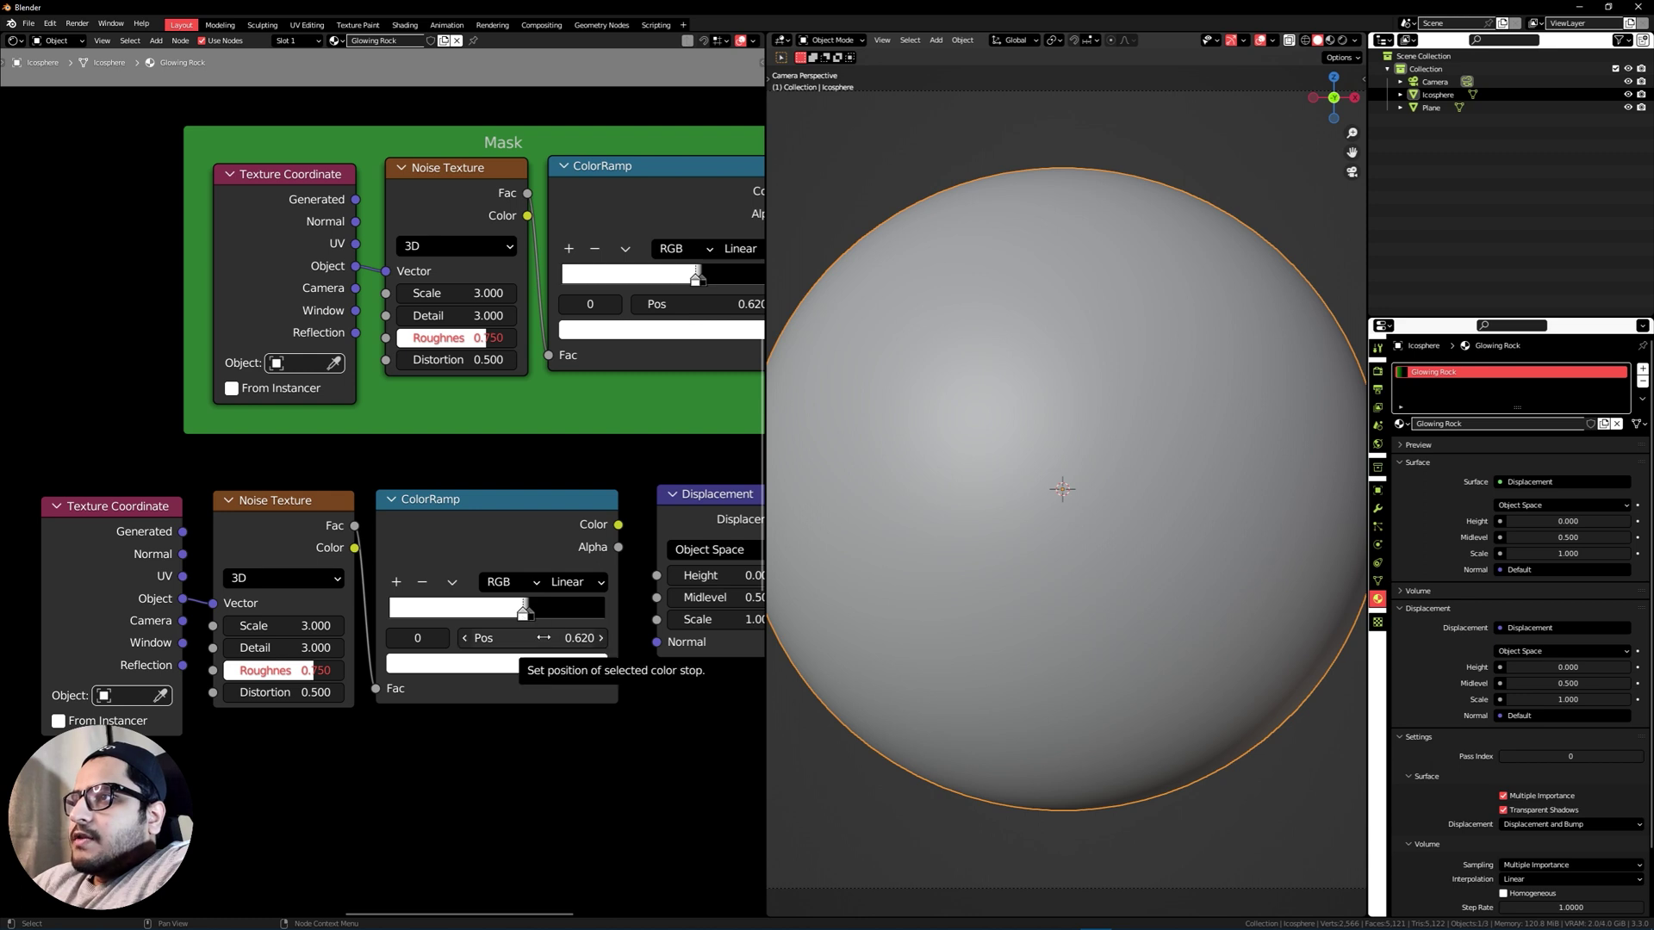
click(517, 639)
key(BackSpace)
text(0.57)
key(Return)
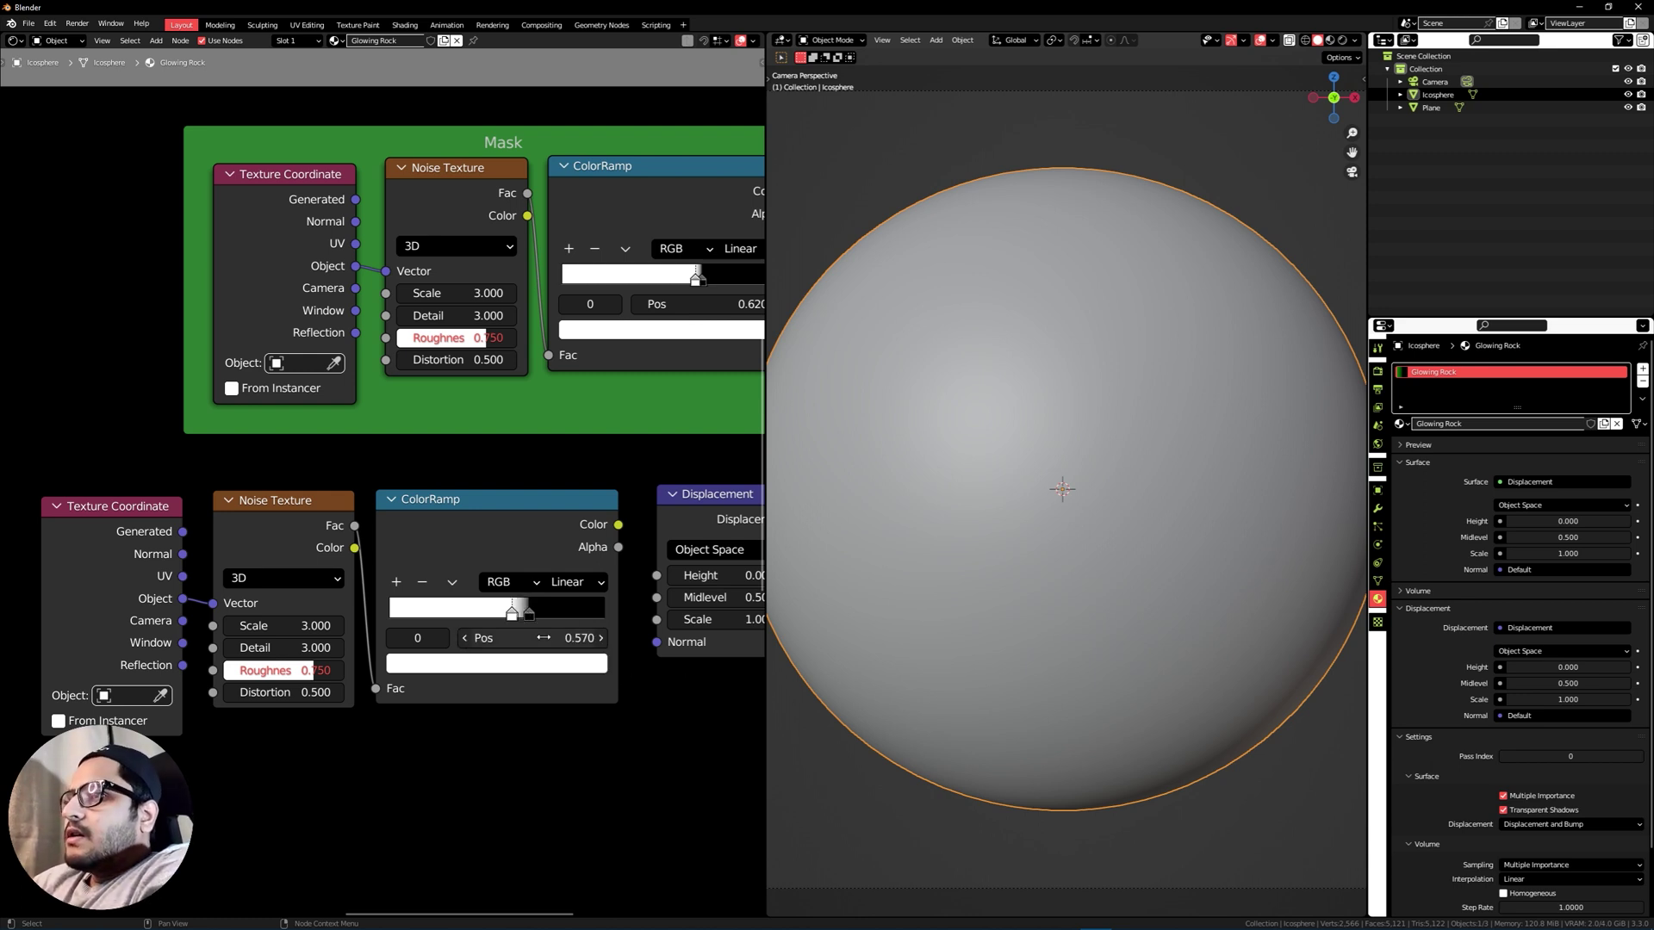
click(530, 617)
click(519, 638)
text(.)
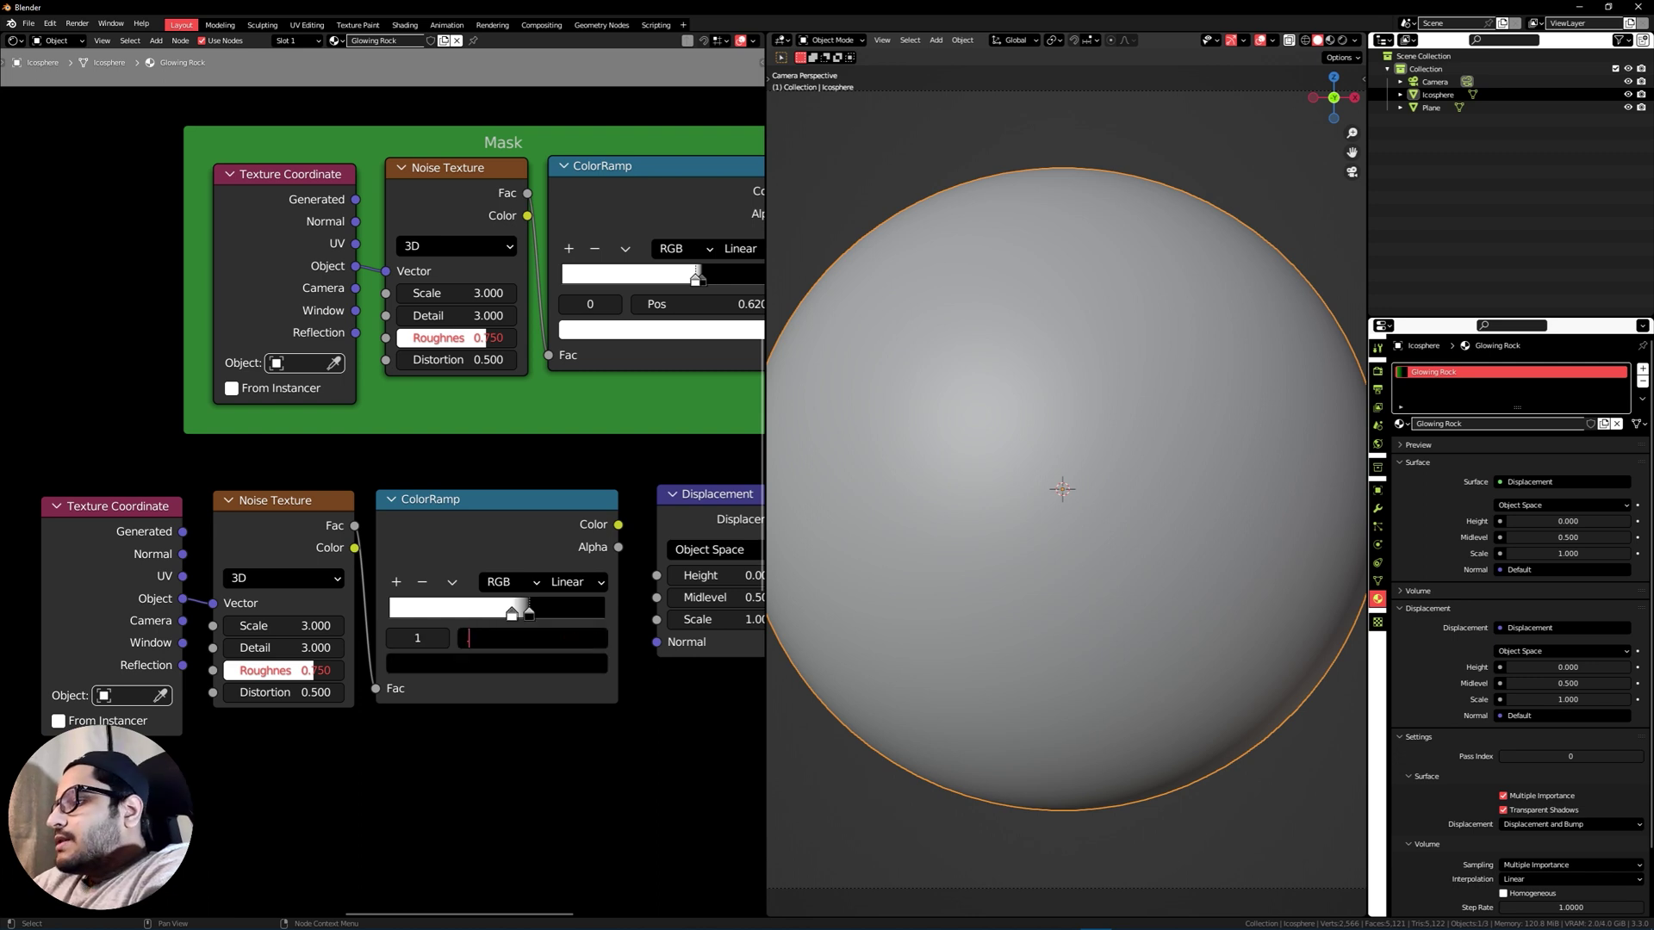
text(0.6)
key(Return)
Link the duplicated ColorRamp's Color to the Displacement's Height and preview the ramp on the sphere with Material Preview shading.
drag(618, 524, 657, 575)
ctrl+shift+click(586, 517)
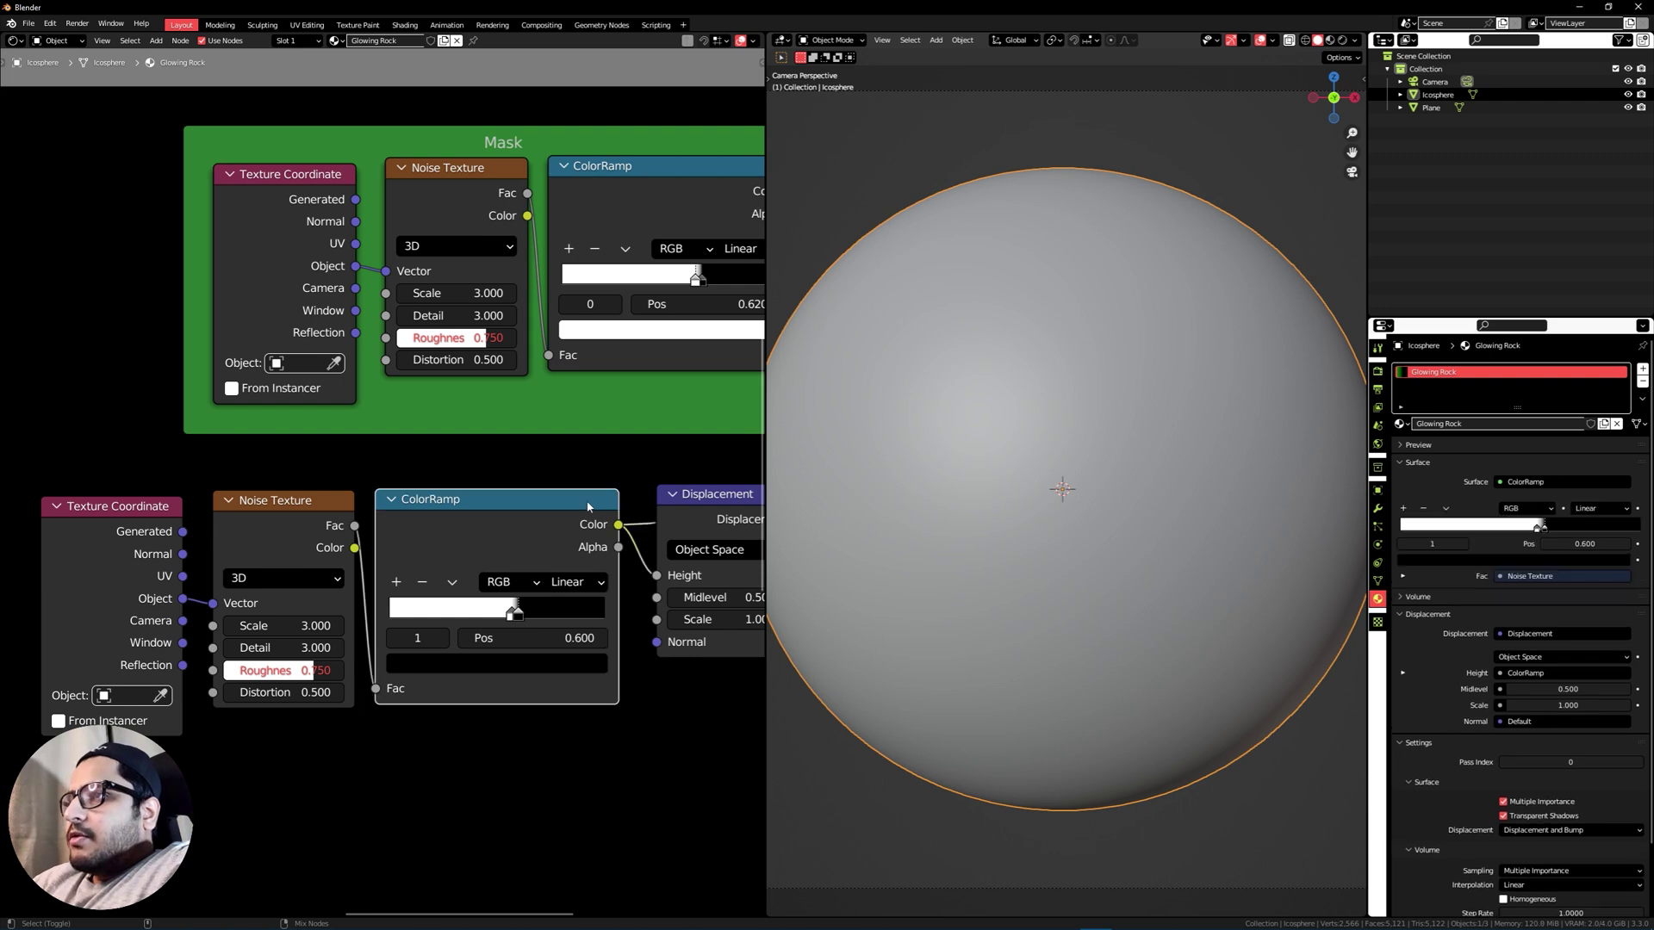
key(Home)
key(z)
click(979, 616)
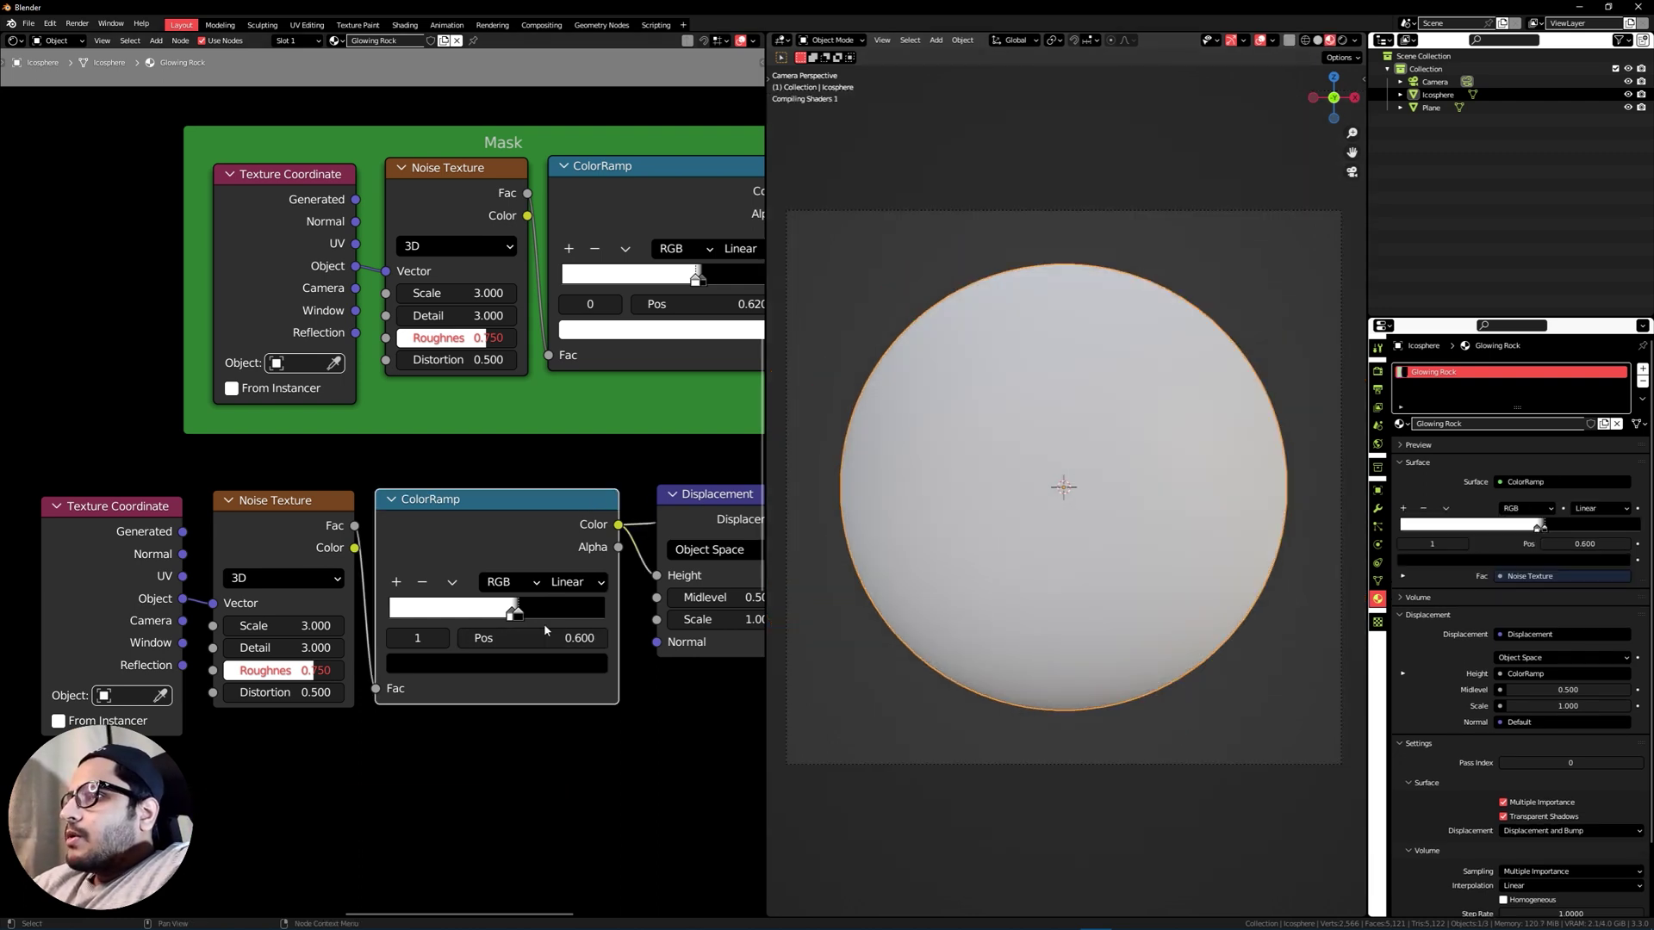
Compare the Displacement node and the duplicated ColorRamp as previews on the sphere, and return the viewport to solid shading.
scroll(544, 623, down, 2)
middle_drag(586, 582, 524, 581)
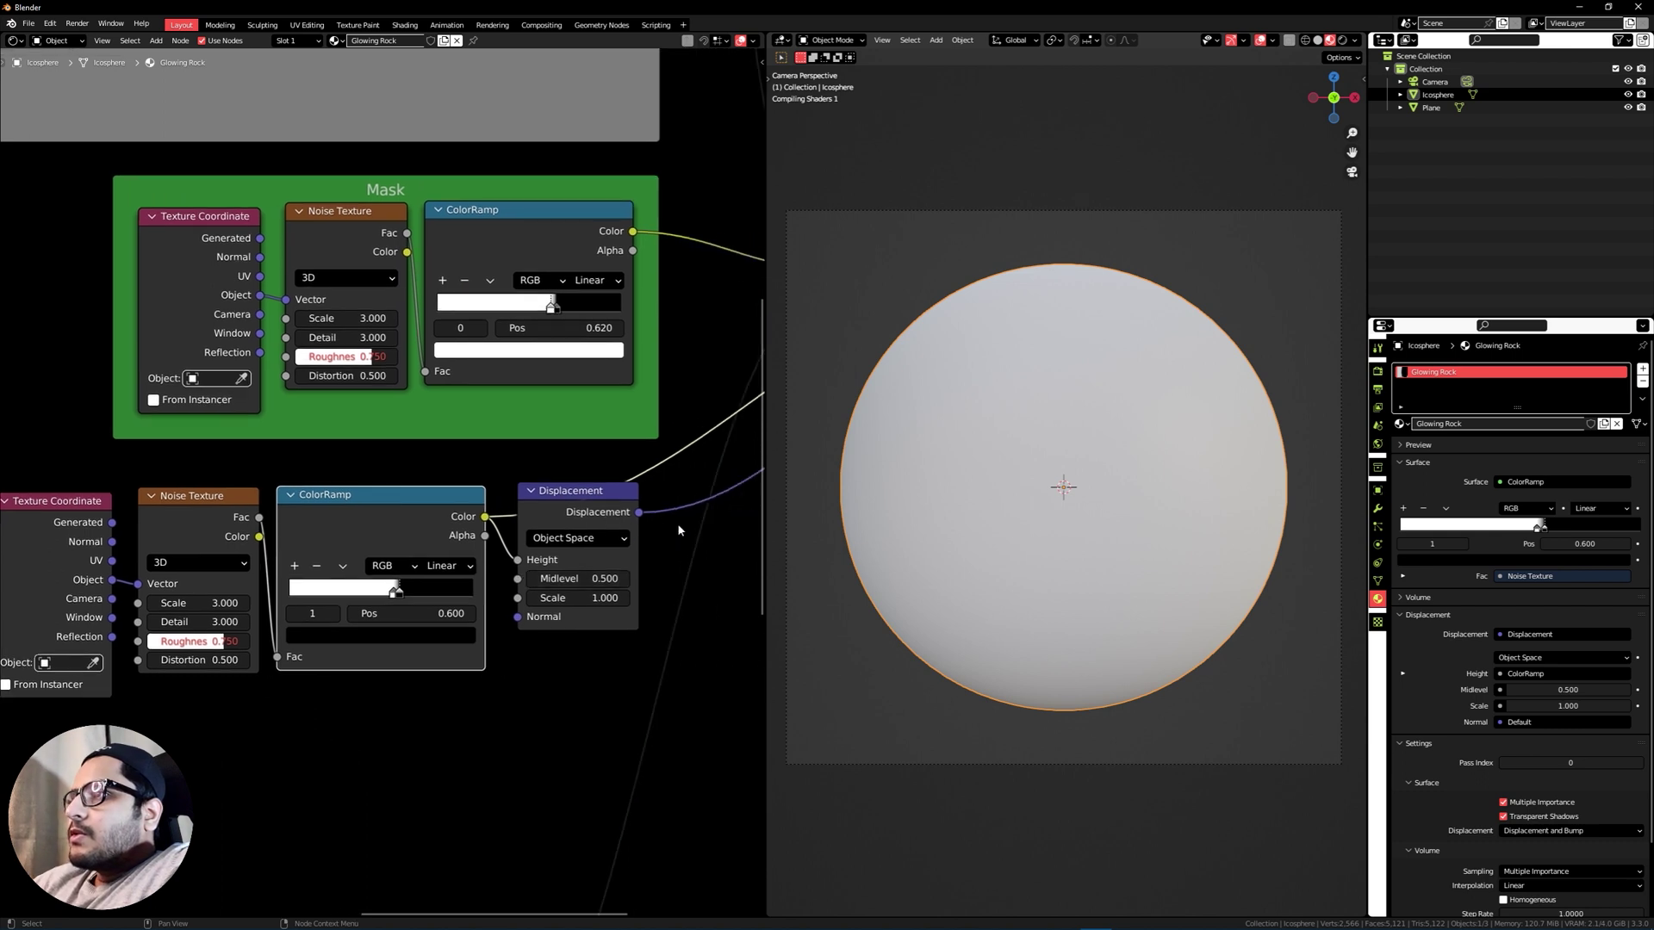
ctrl+shift+click(527, 512)
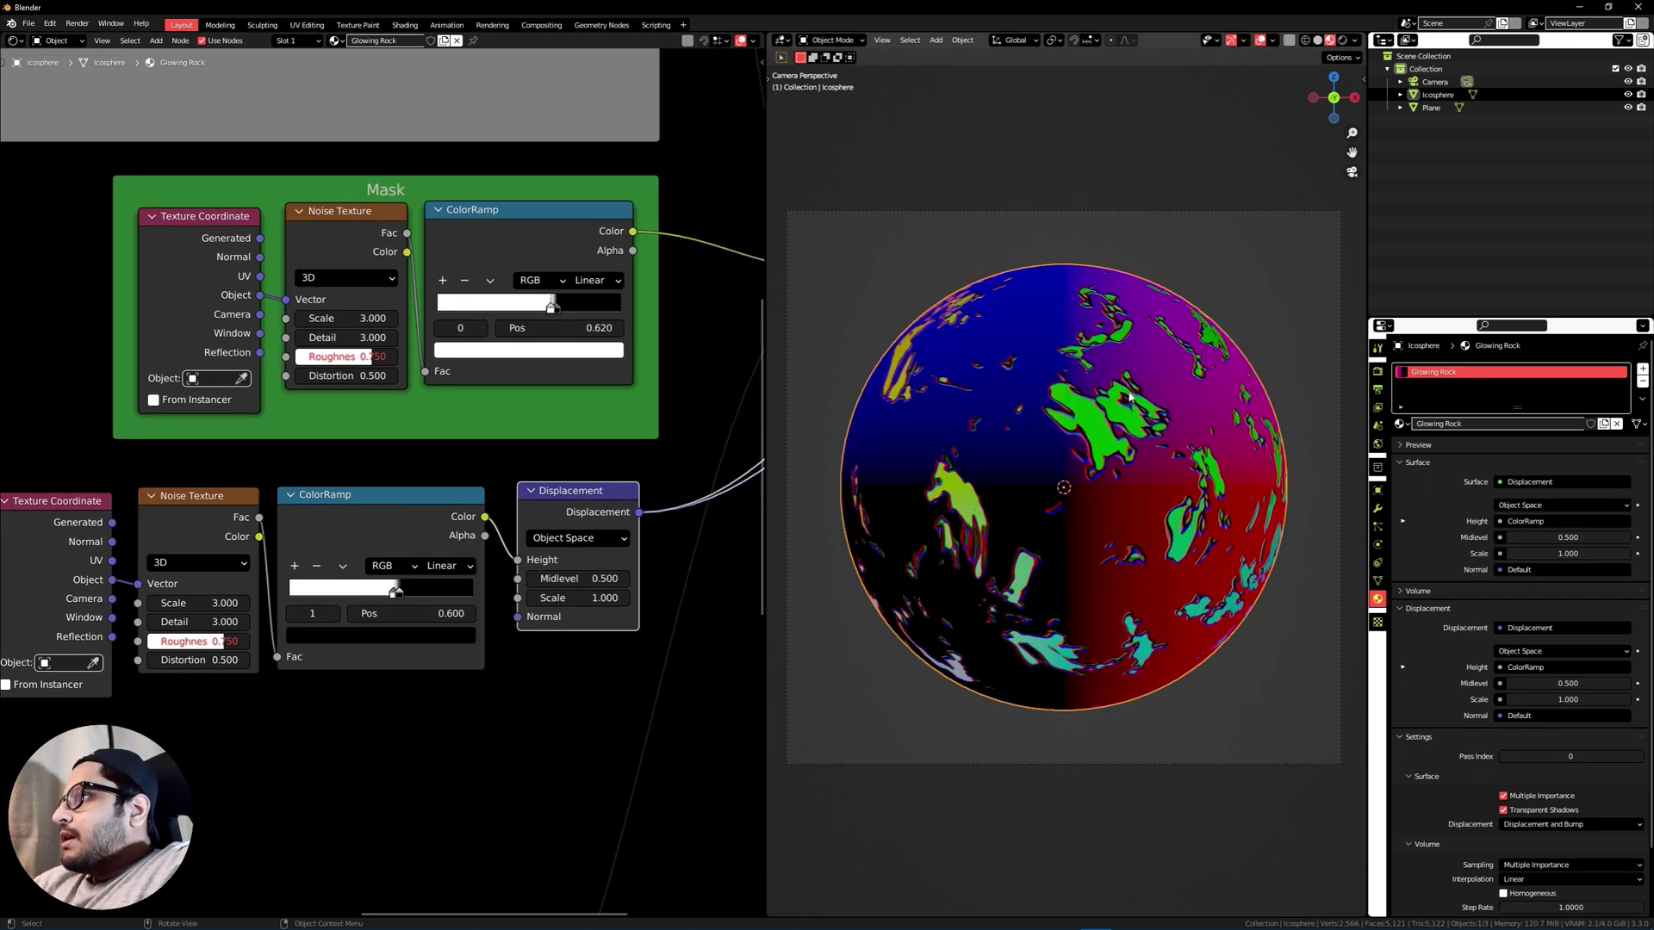
ctrl+shift+click(414, 499)
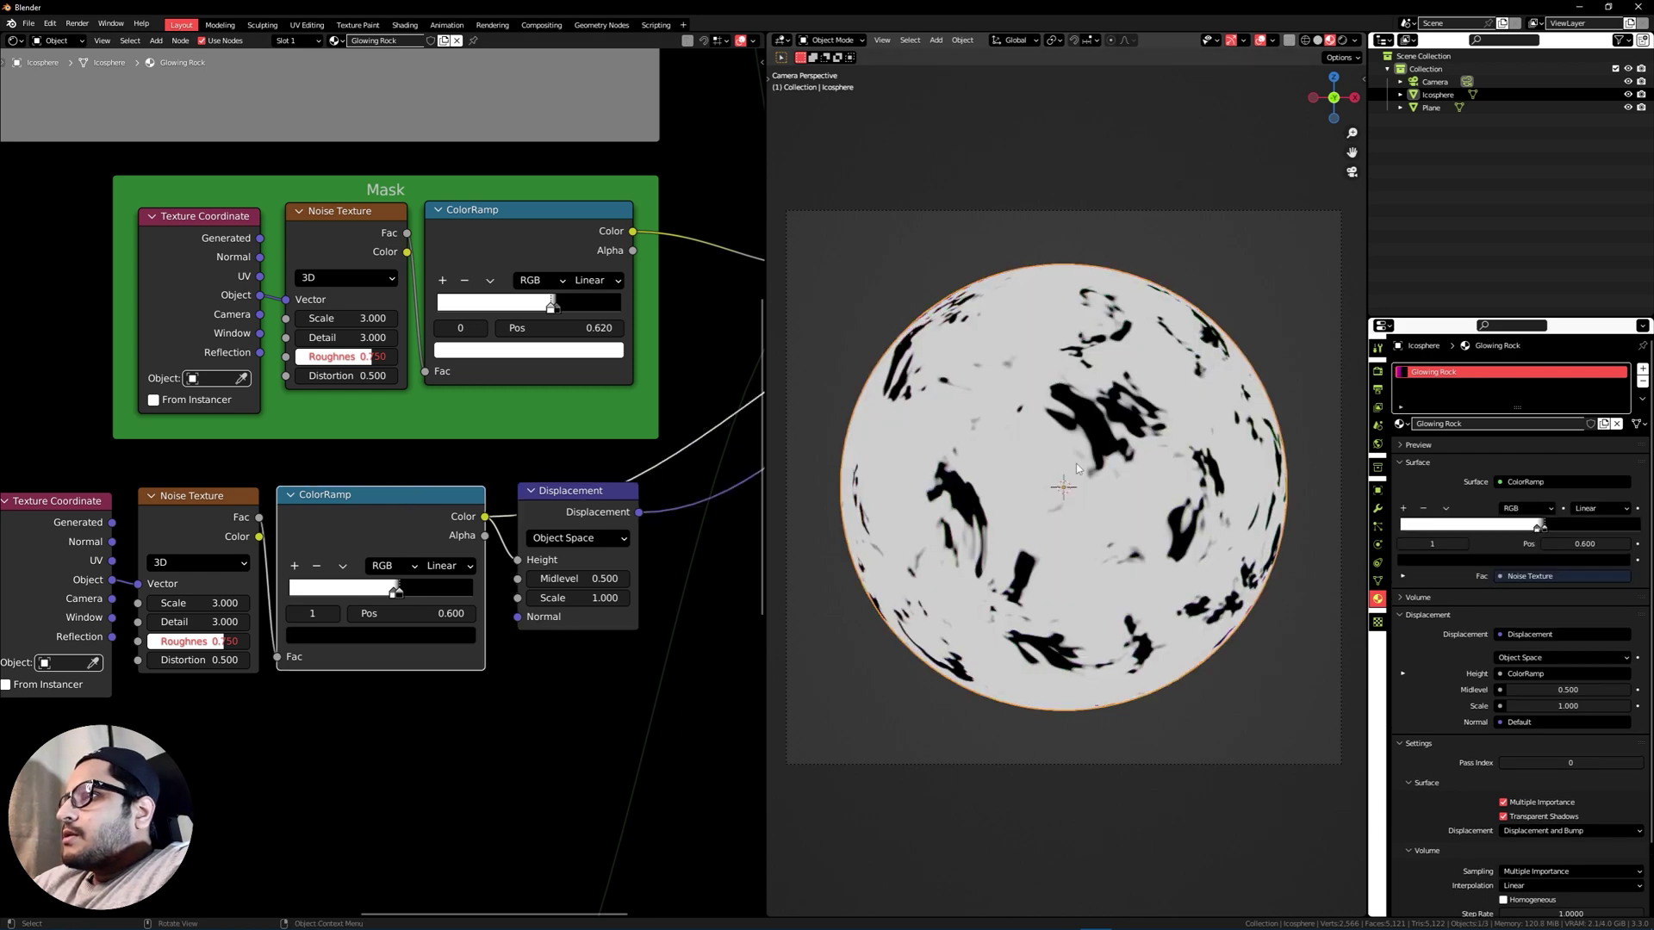
key(z)
click(1204, 501)
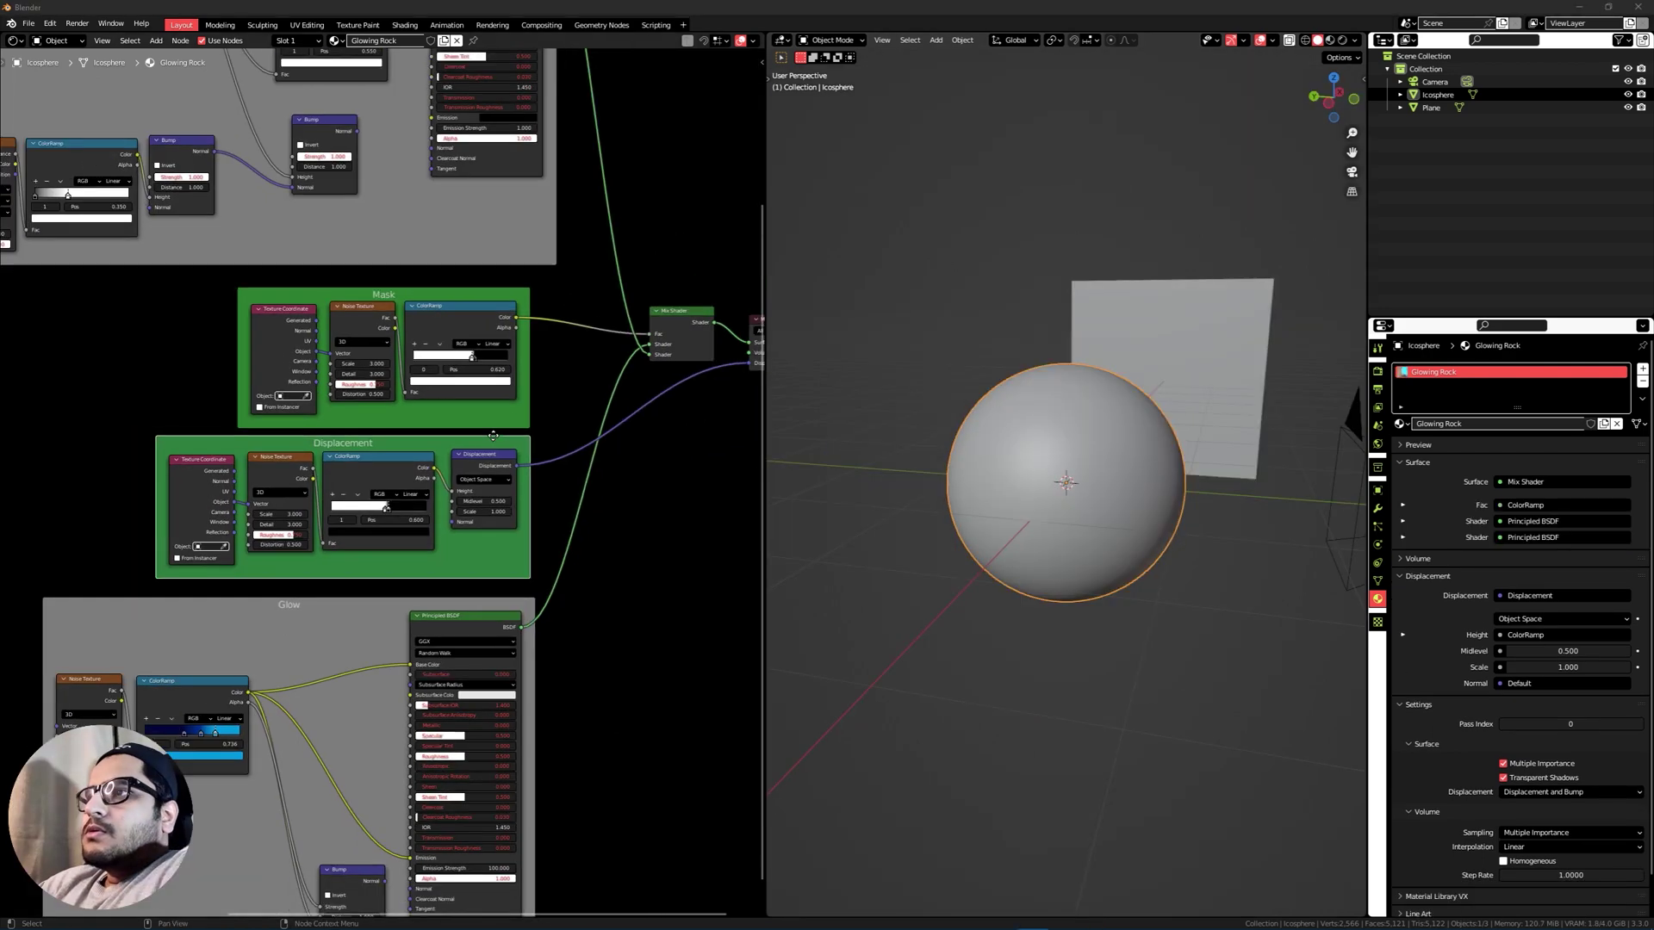
Review the Mask and Displacement frames and their links into the Mix Shader and Material Output.
scroll(401, 487, up, 3)
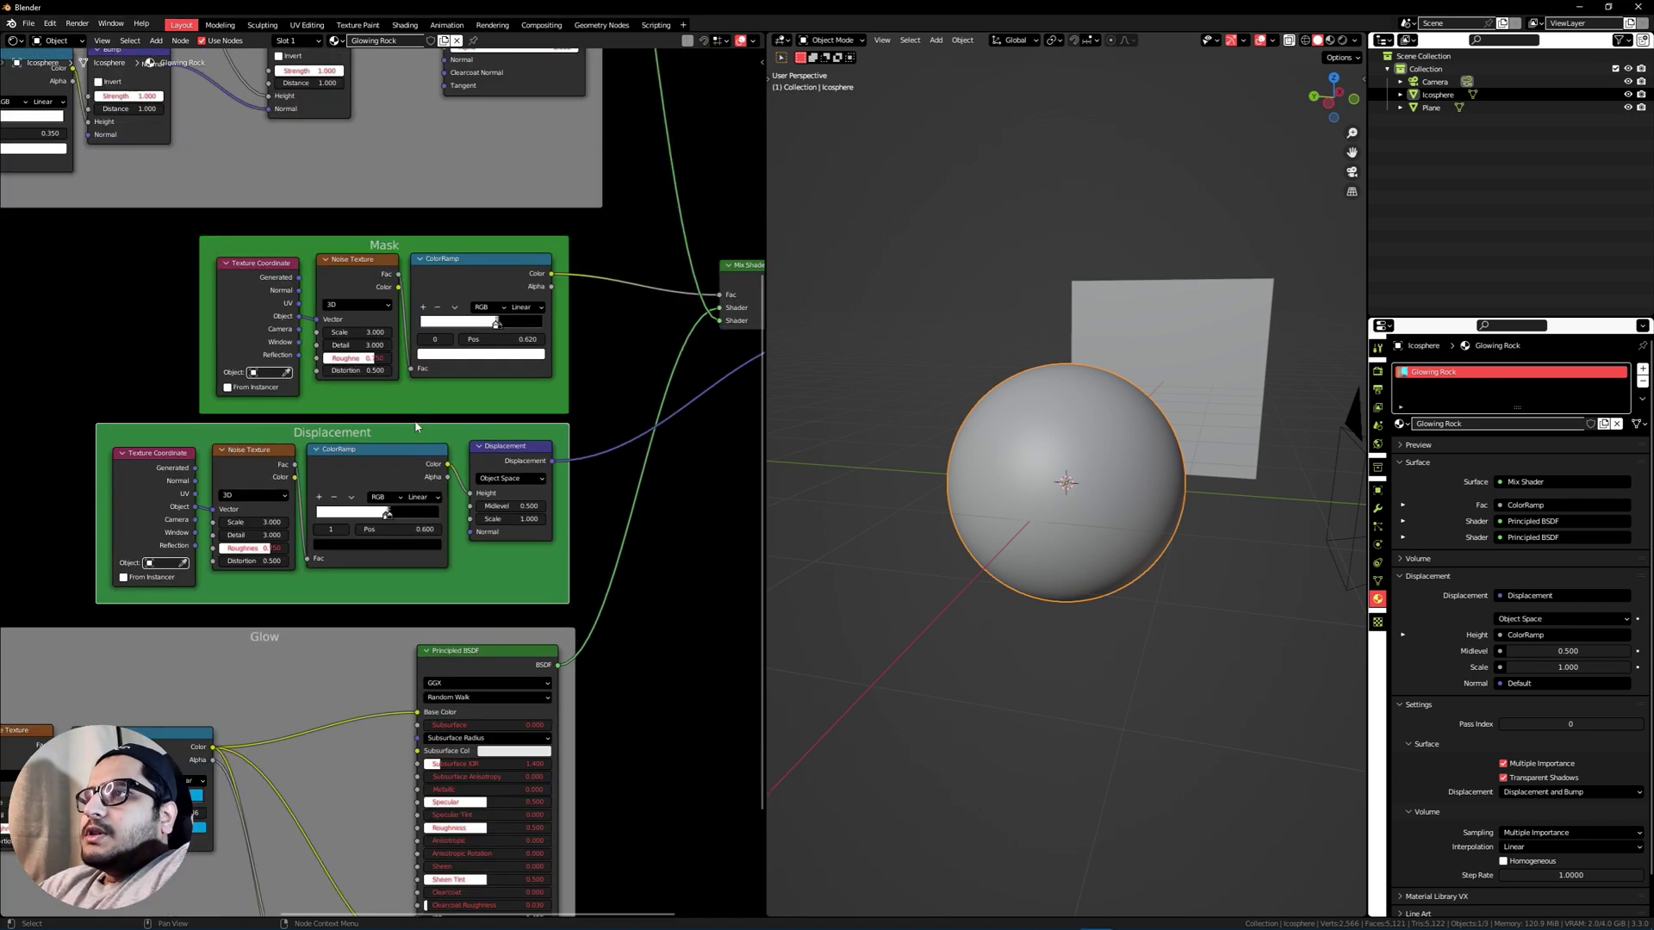
middle_drag(601, 425, 290, 518)
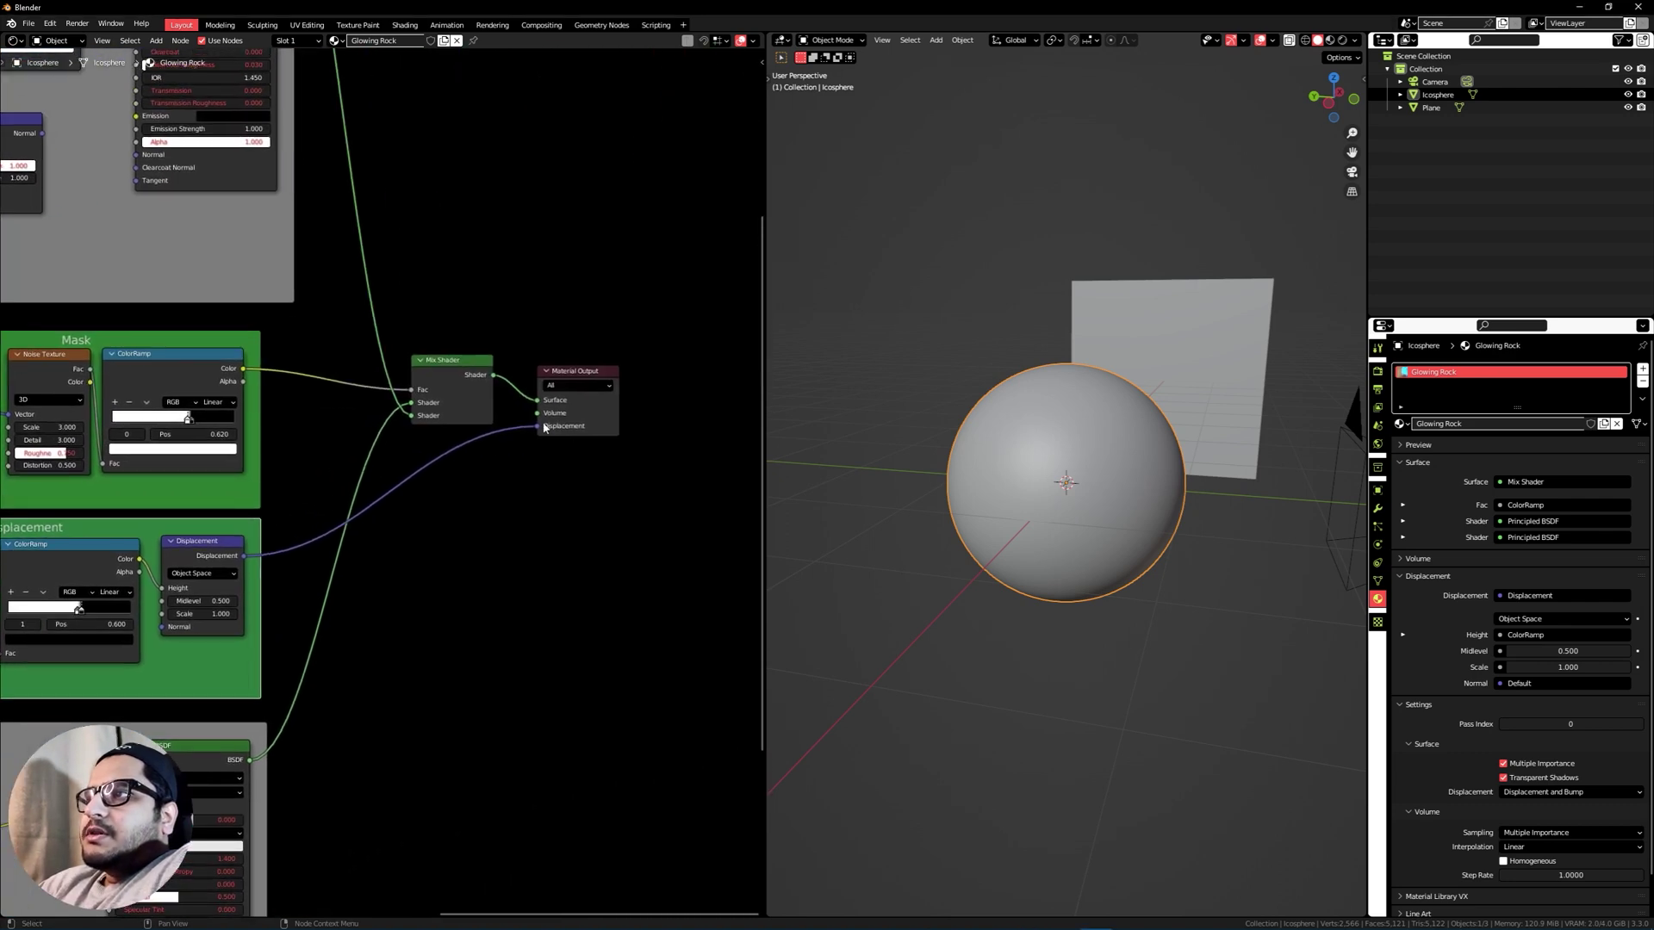
scroll(547, 425, up, 3)
scroll(293, 451, down, 3)
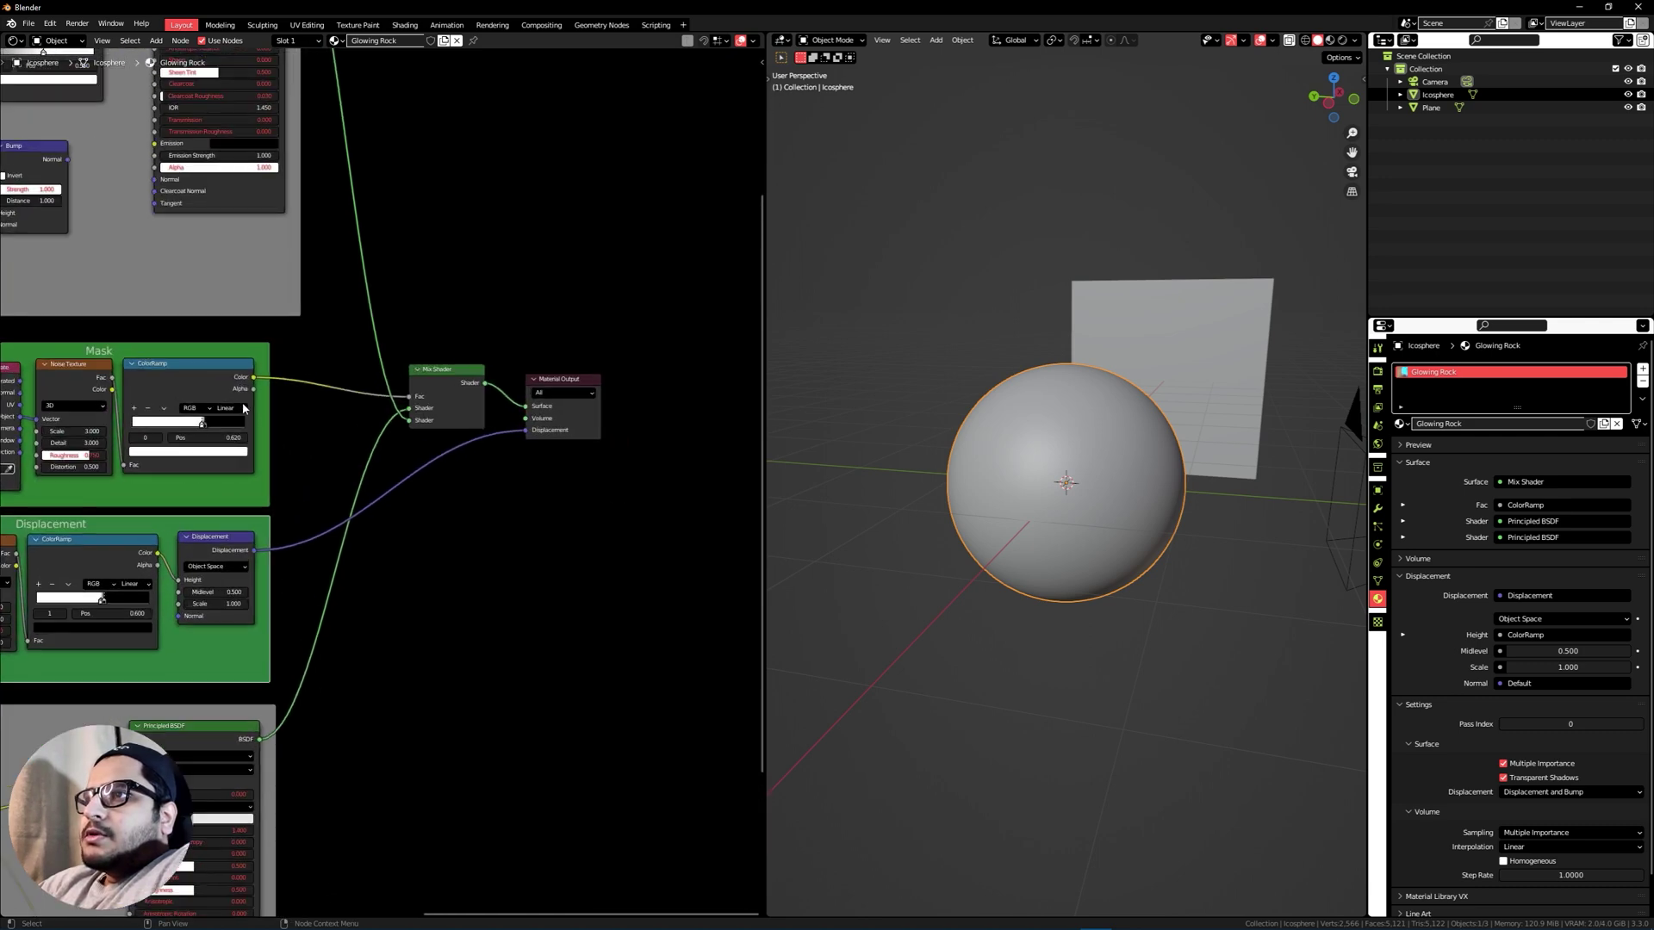
scroll(354, 365, up, 2)
click(115, 399)
drag(113, 396, 122, 396)
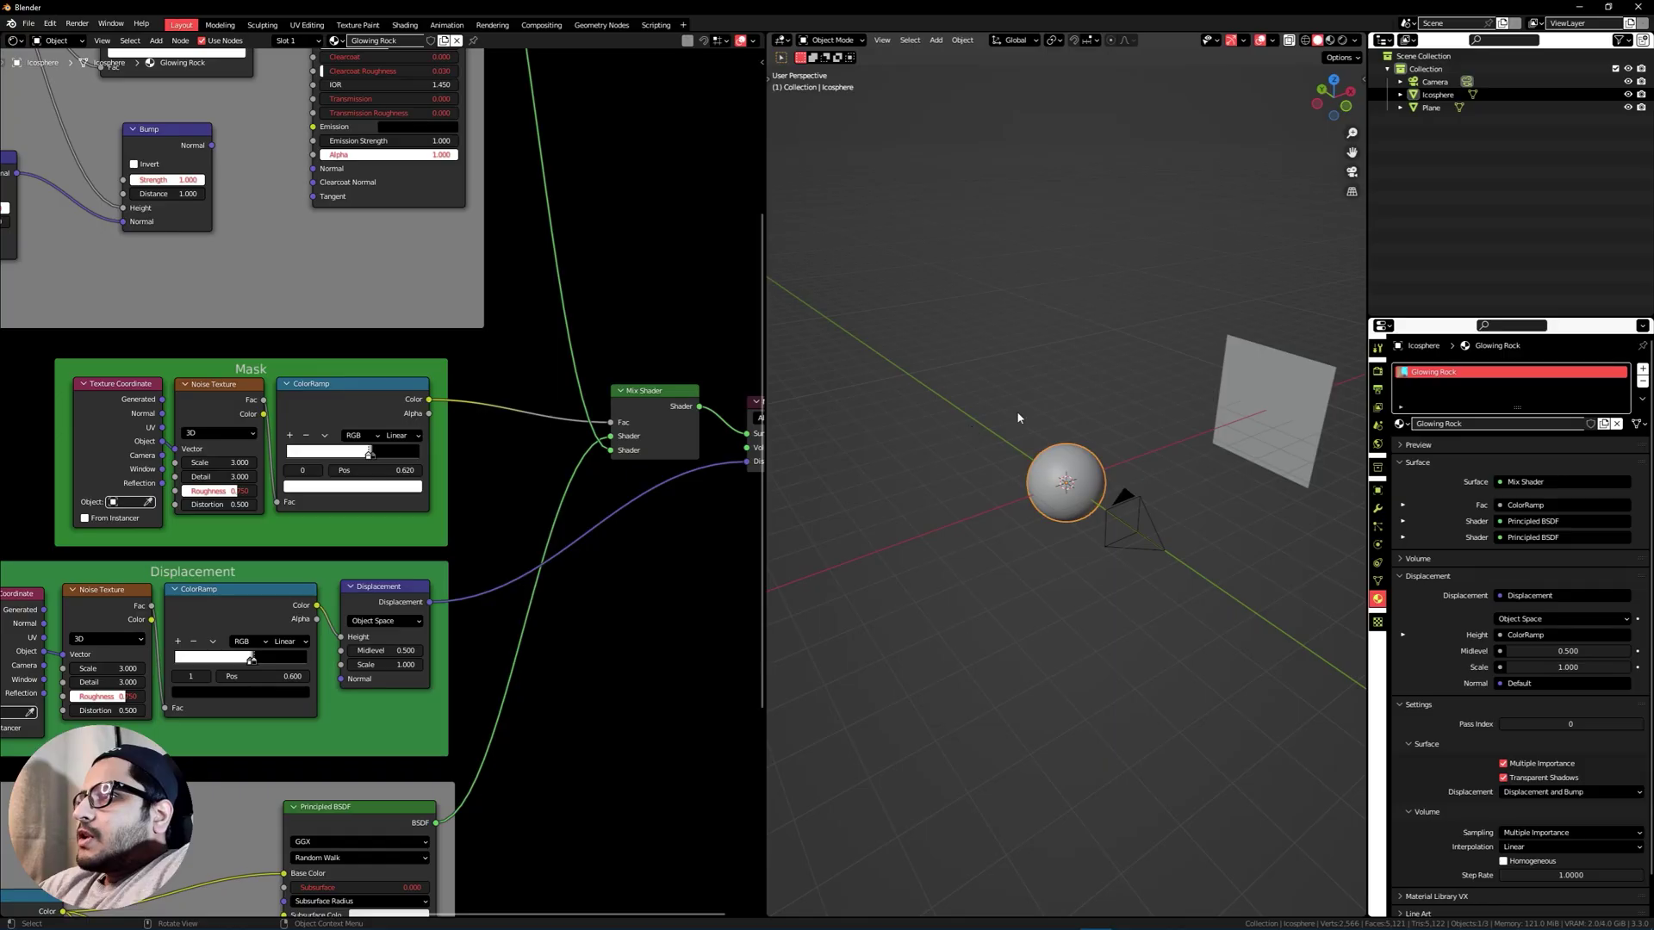
Select the plane behind the sphere and create a new material for it.
click(1257, 355)
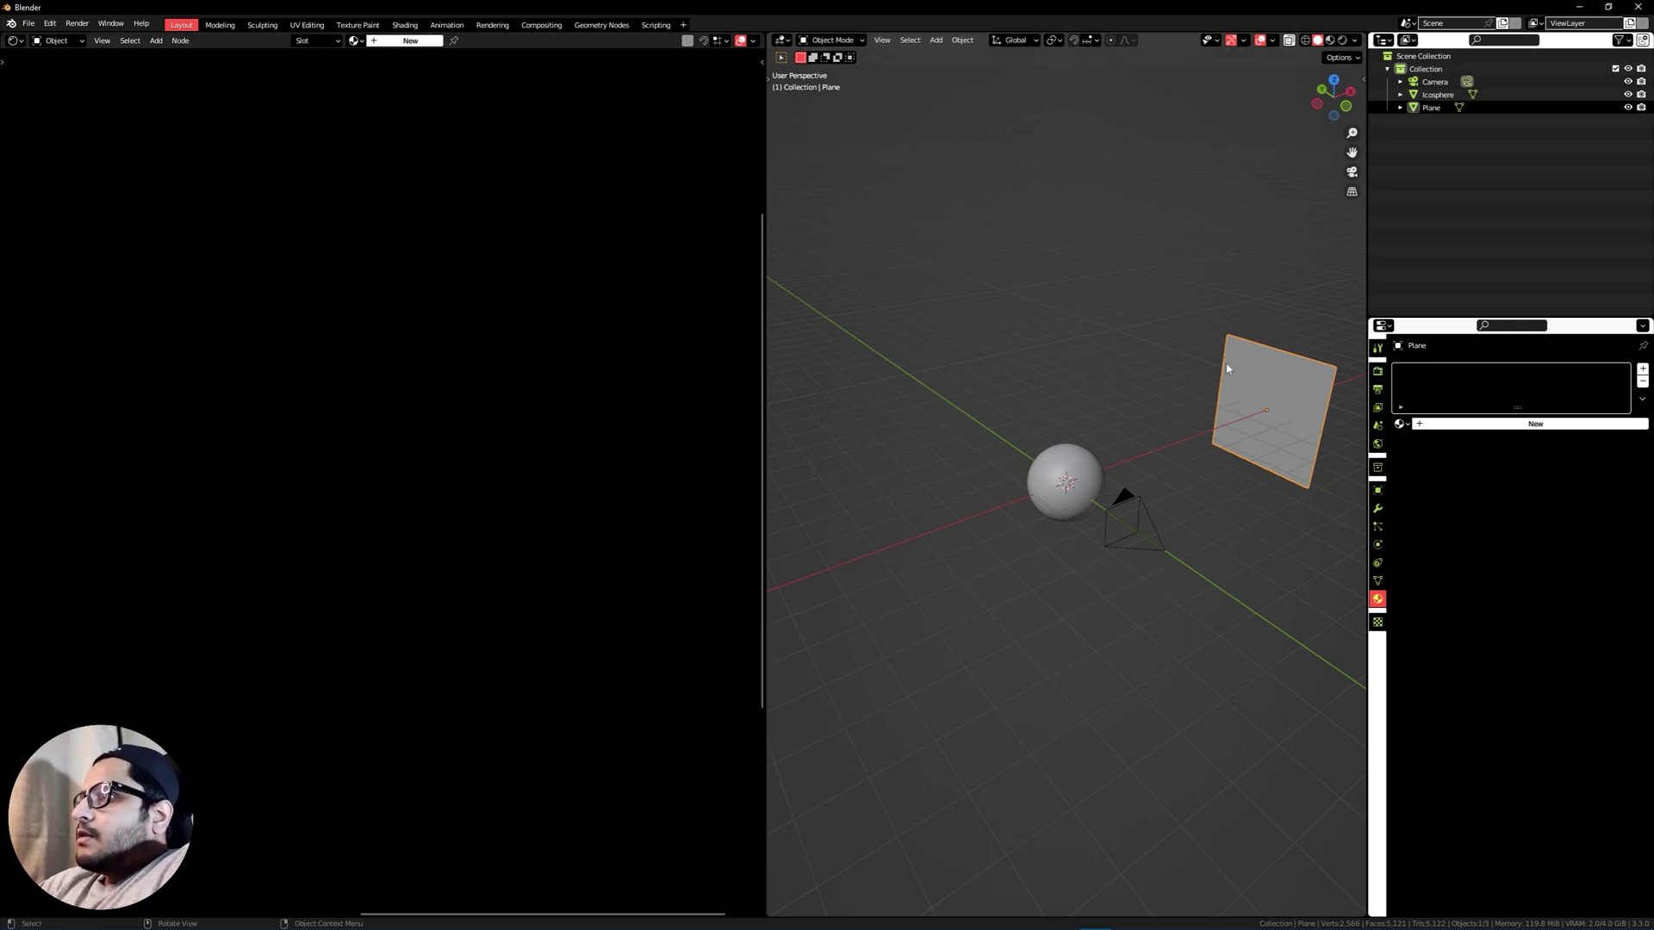
middle_drag(1249, 381, 1128, 435)
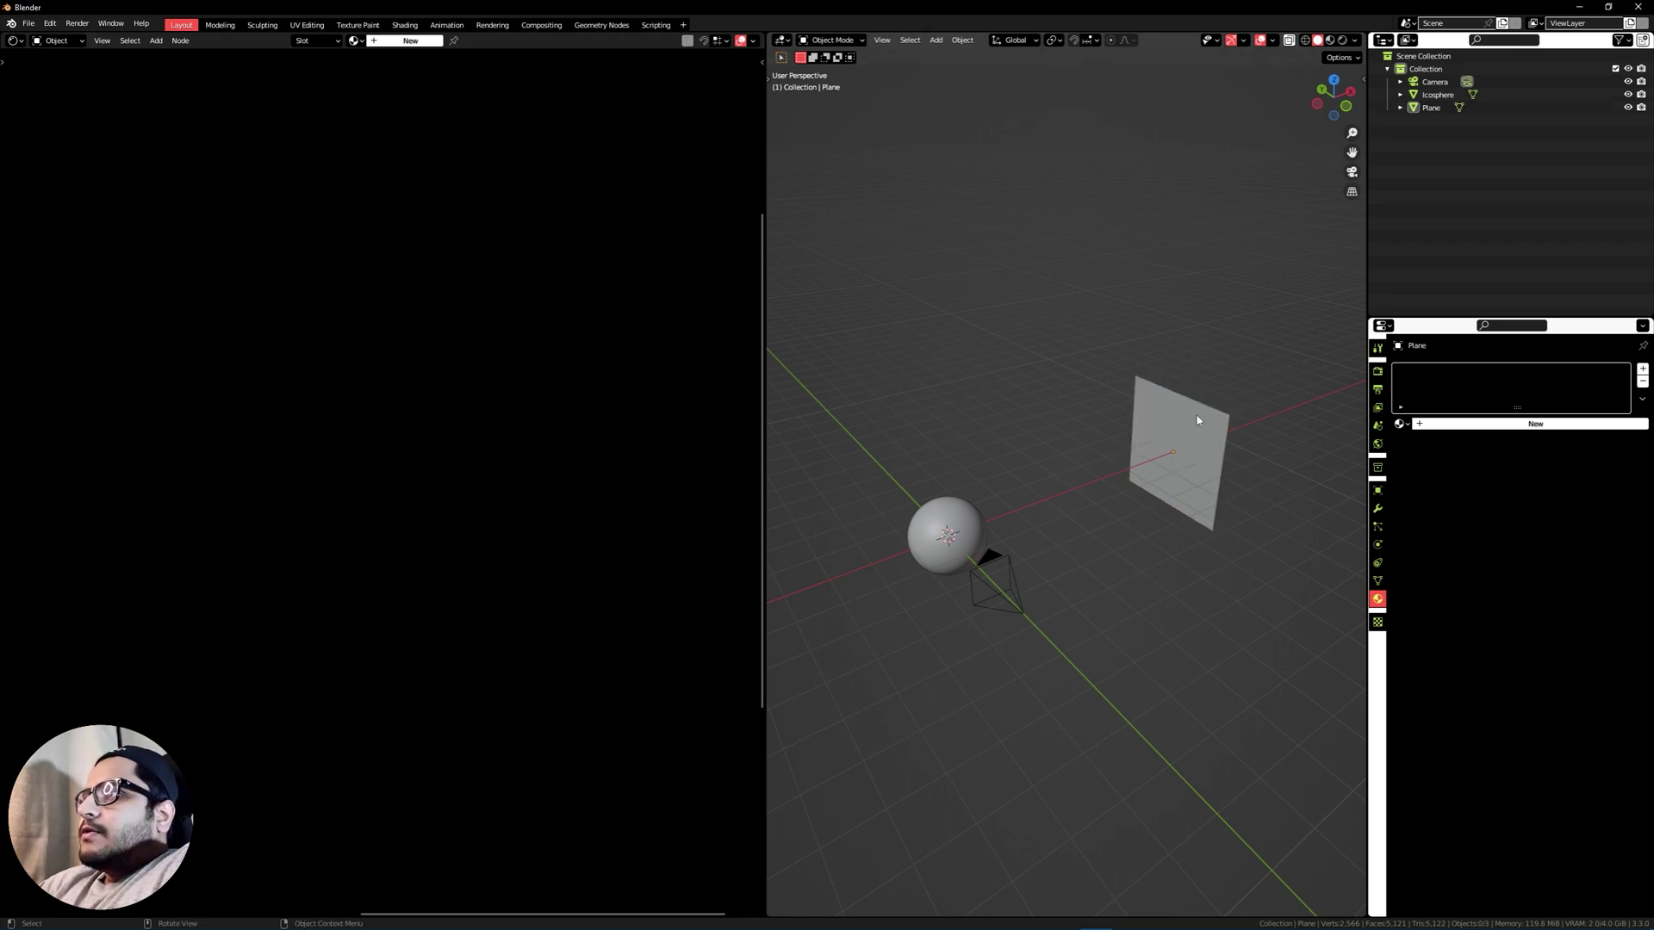
click(412, 42)
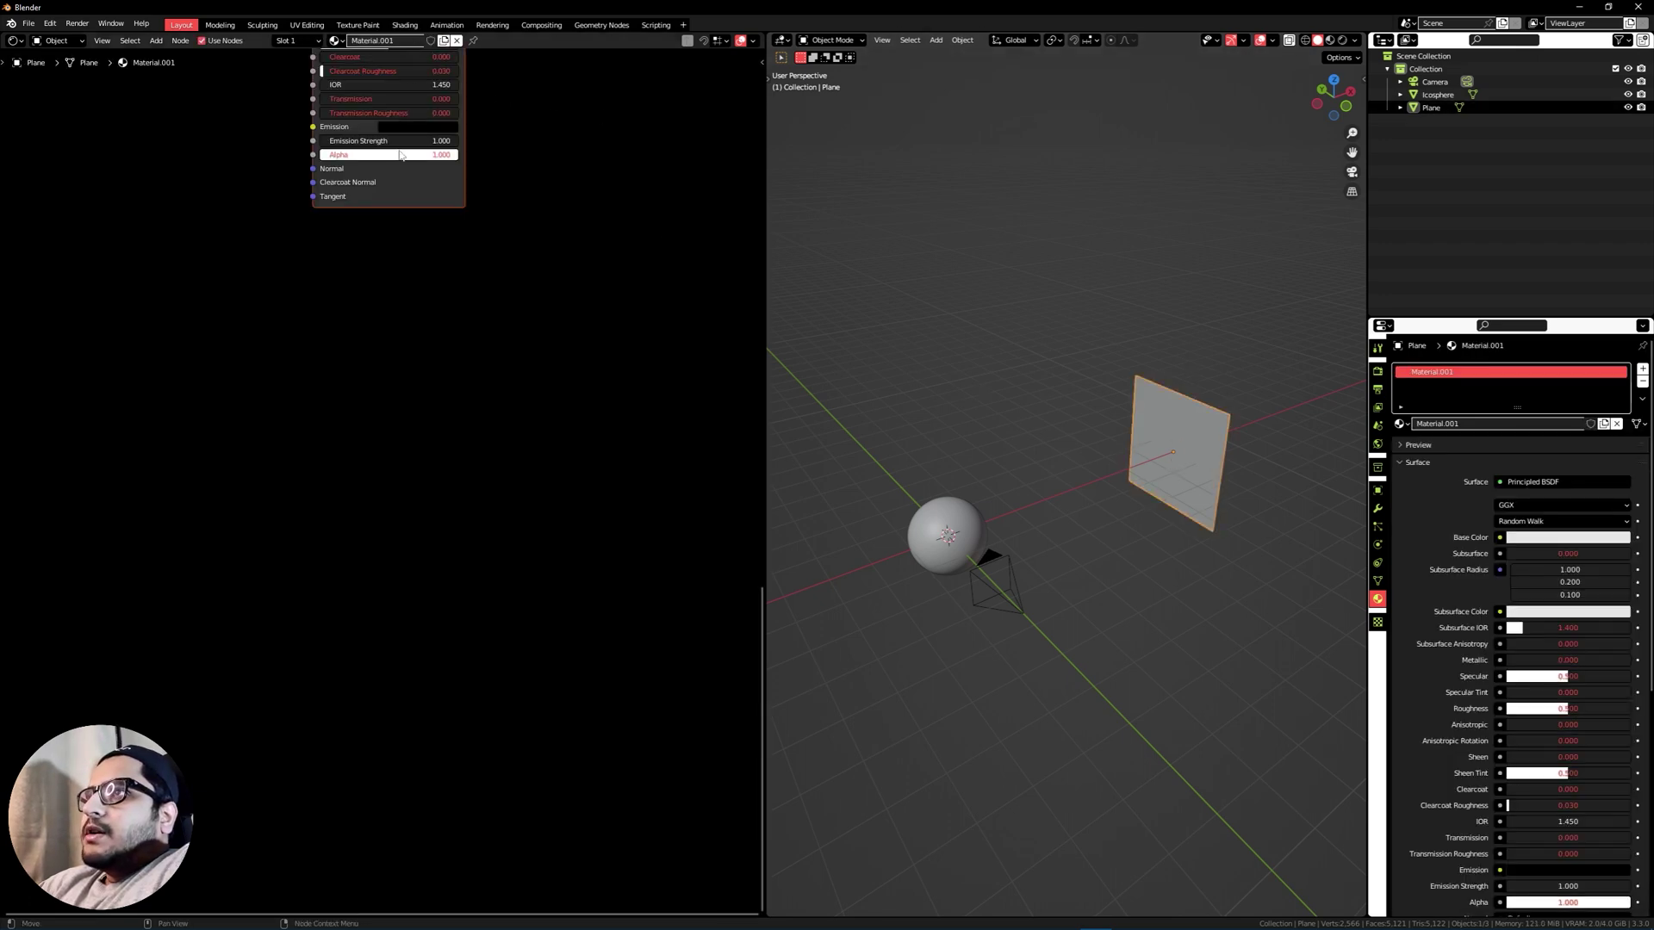
Replace the plane material's Principled BSDF with an Emission node linked to the Material Output's Surface.
drag(432, 103, 374, 167)
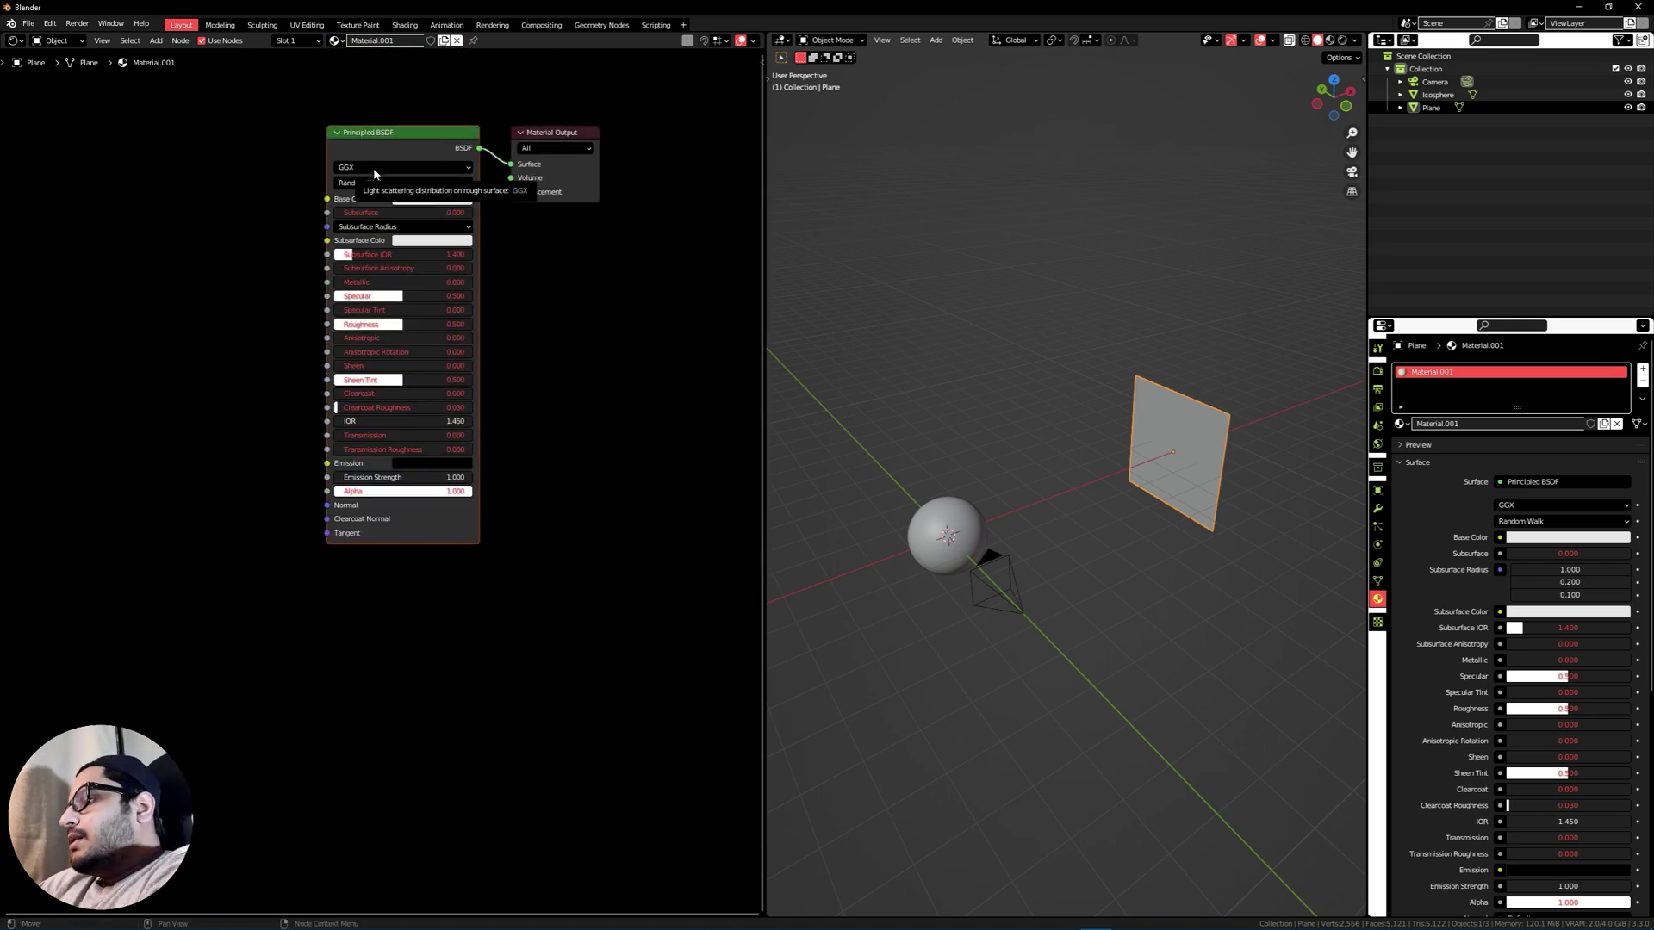
key(x)
scroll(438, 164, up, 3)
middle_drag(438, 166, 458, 352)
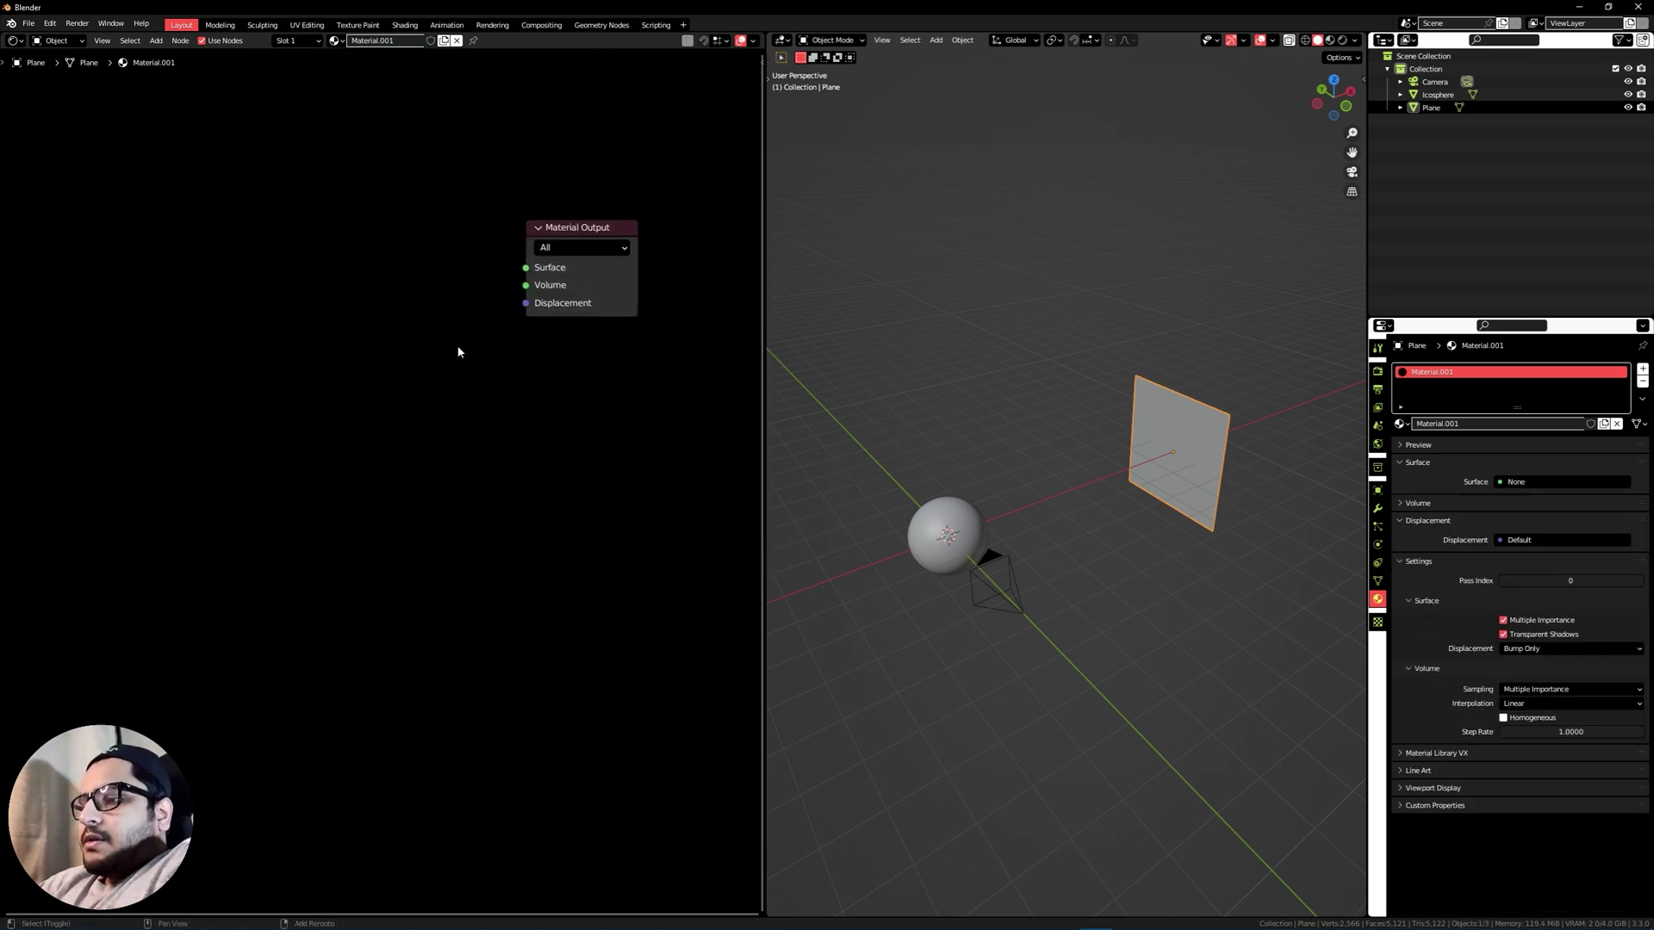
key(shift+a)
click(458, 352)
text(emission)
key(Return)
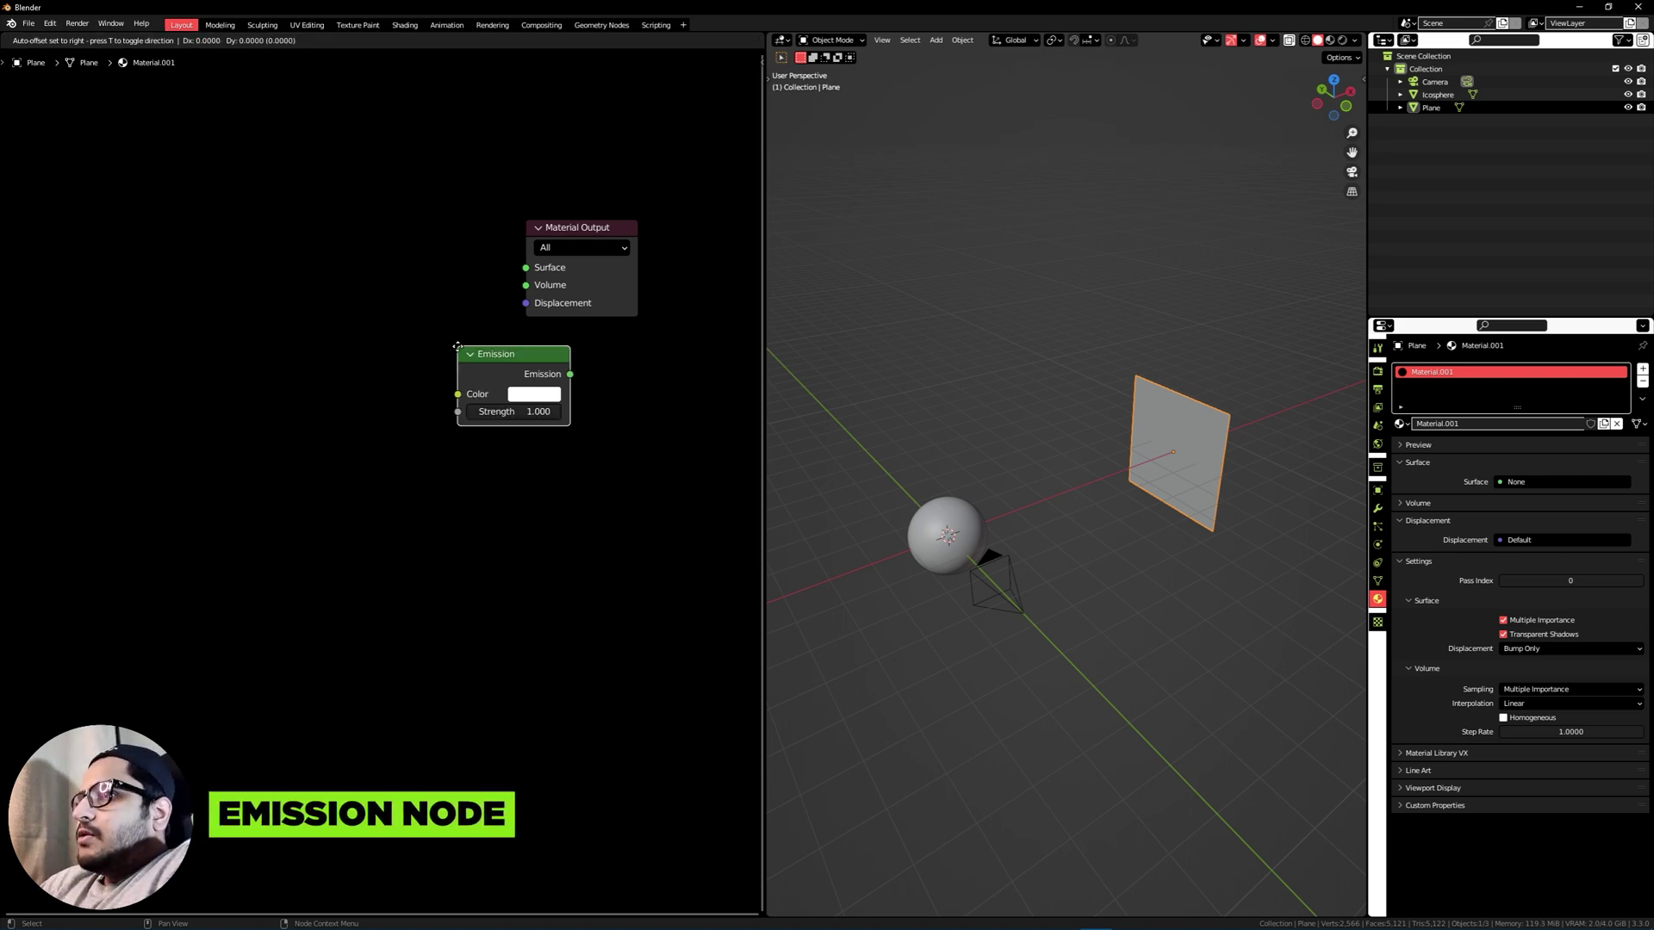
click(376, 226)
drag(487, 253, 525, 269)
Set the Emission node's color to hex FF9A34 and its strength to 50.
click(453, 276)
click(471, 144)
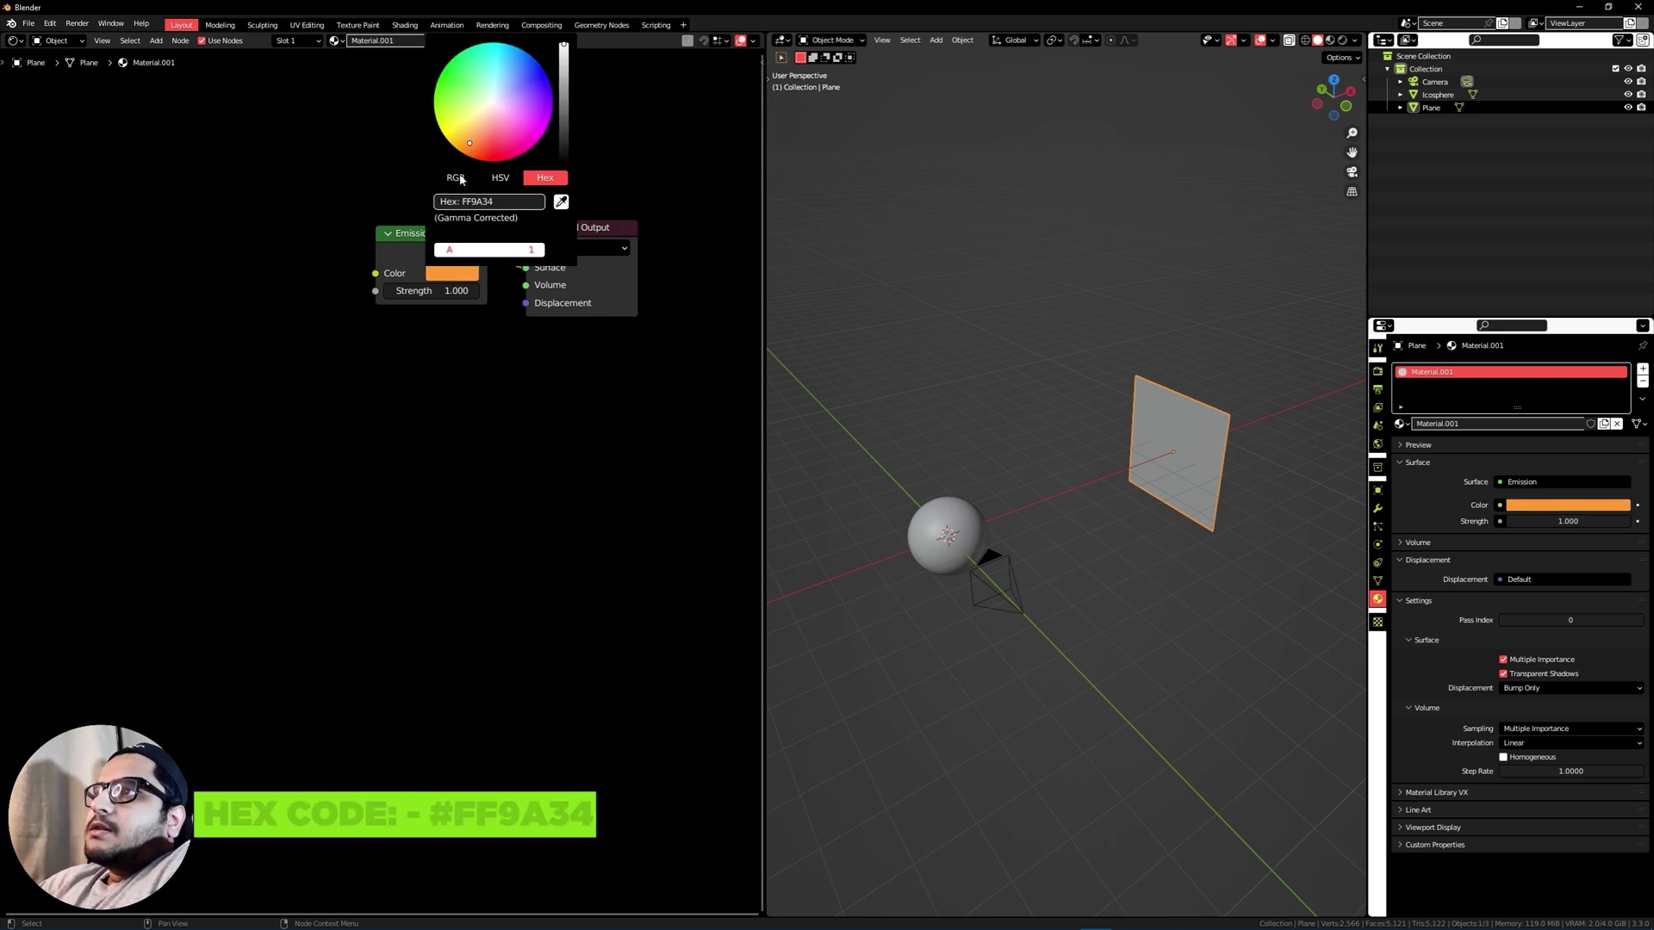
click(435, 291)
text(5)
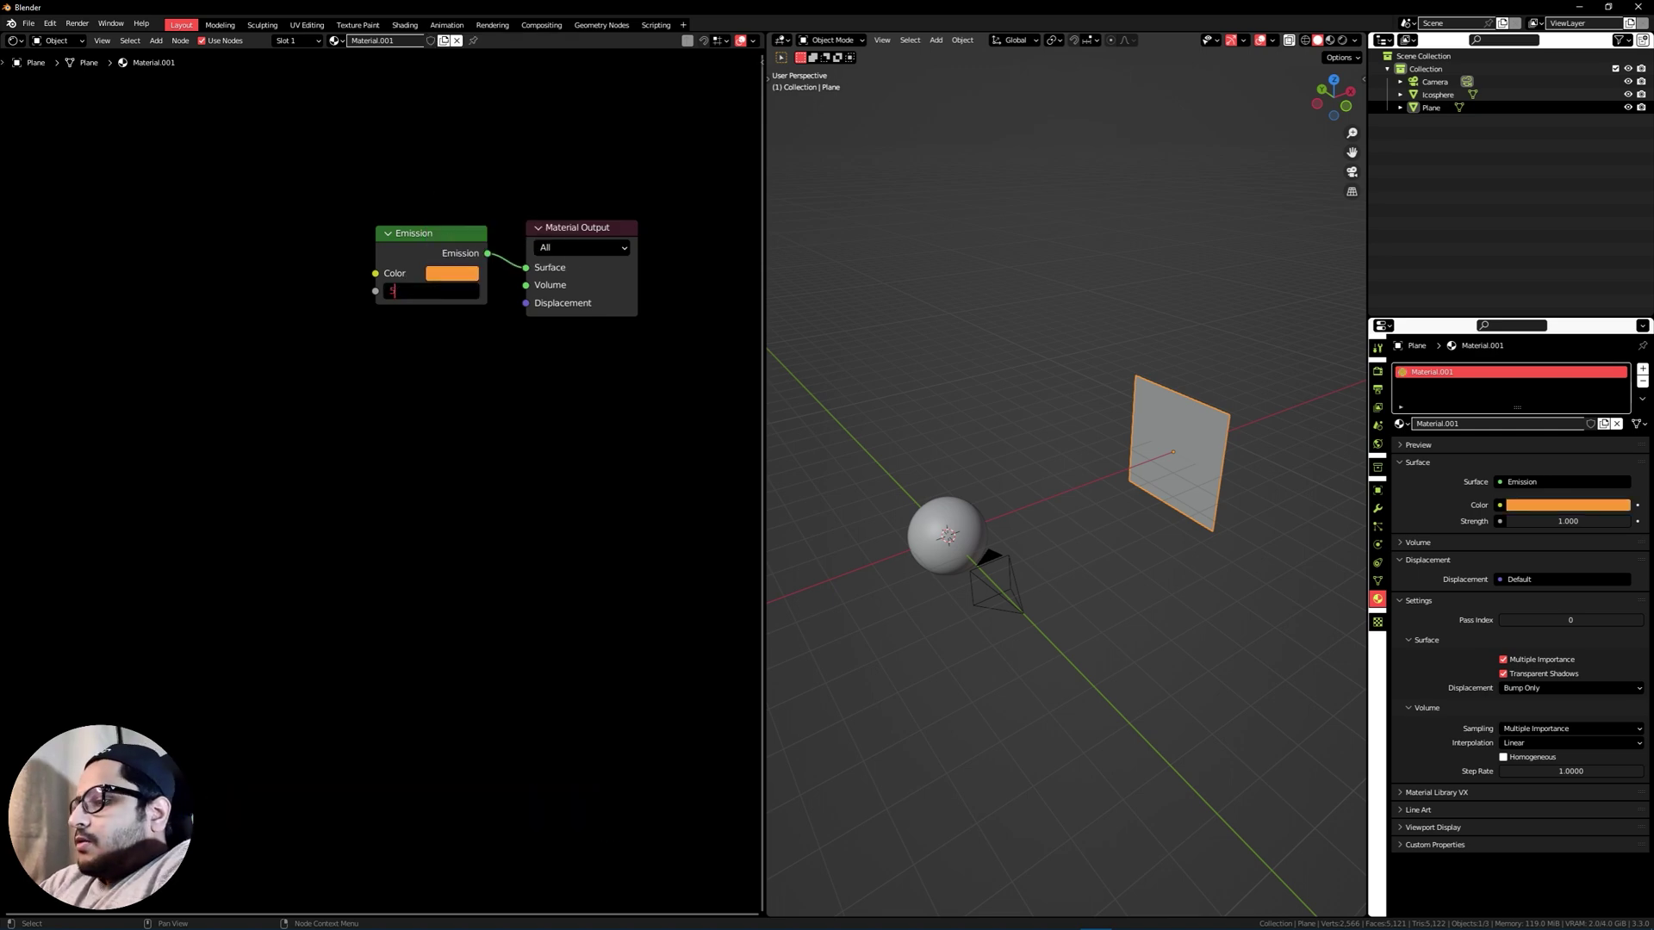
text(0)
key(Return)
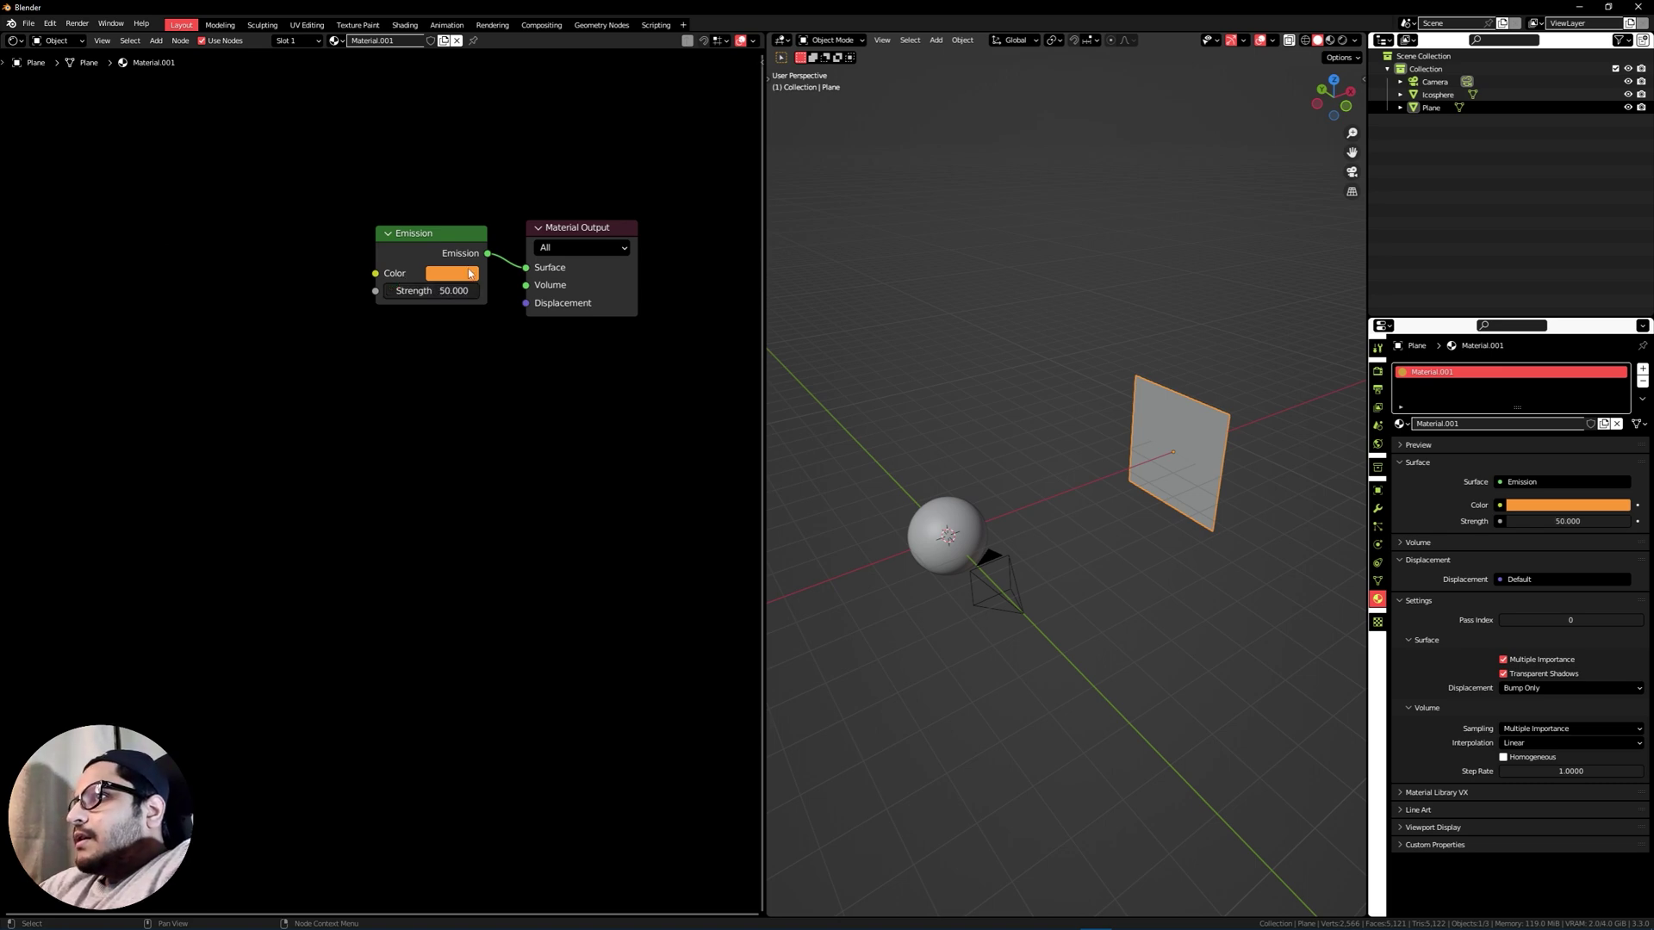
scroll(1000, 513, up, 2)
scroll(1012, 513, down, 2)
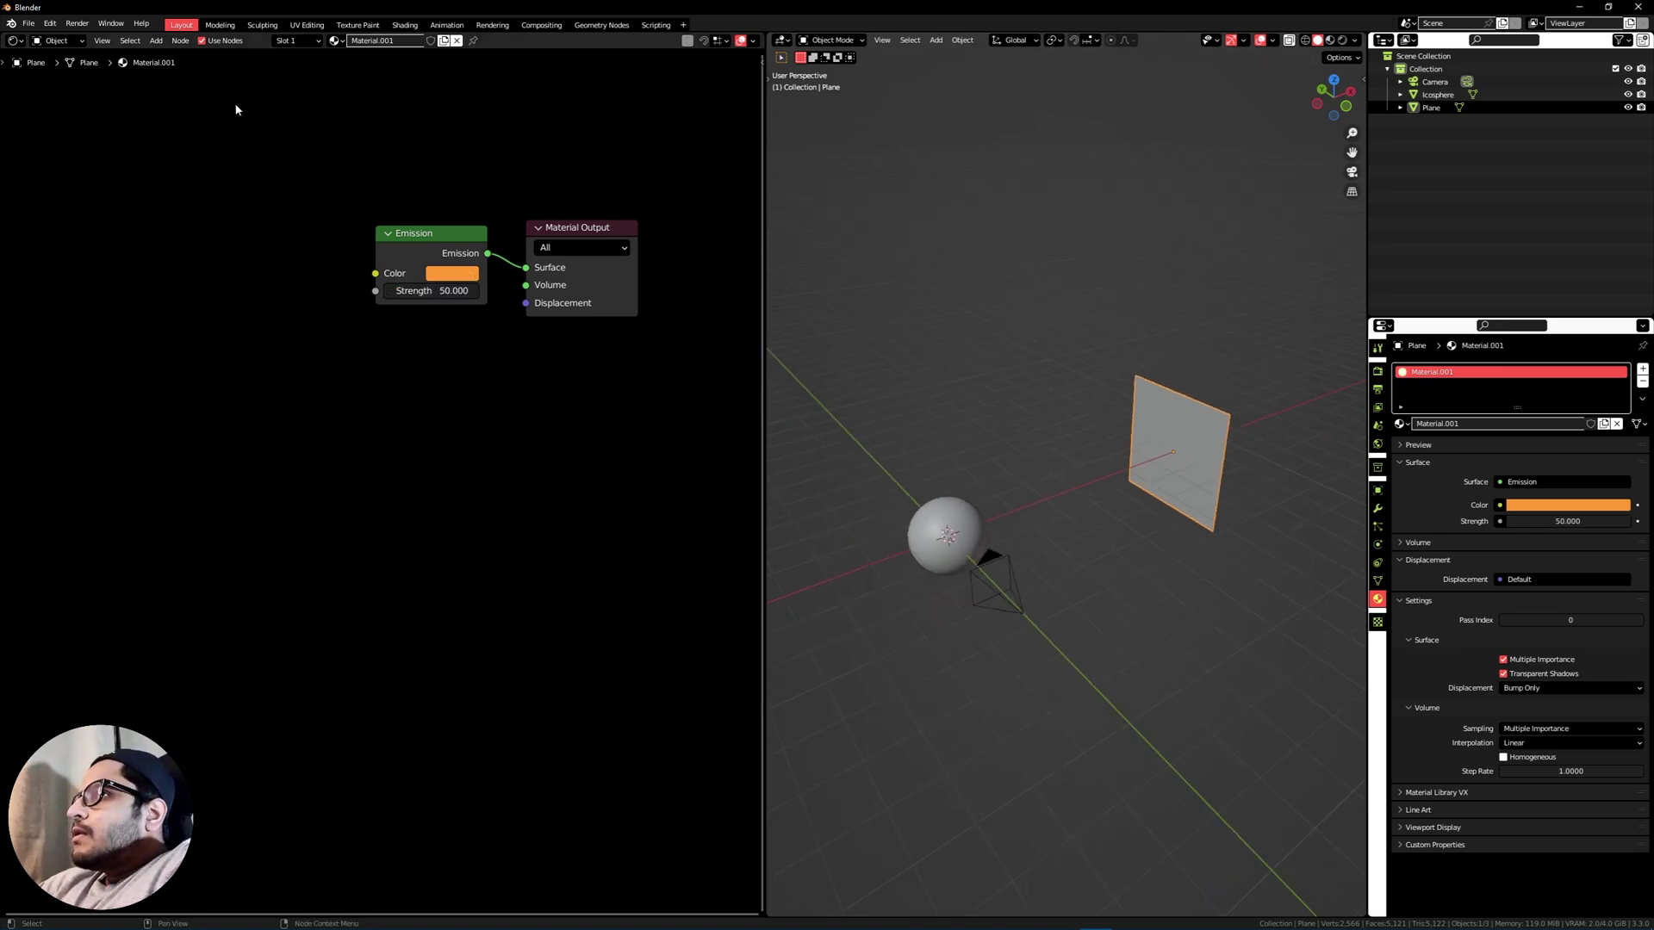
Switch the shader editor to the World nodes and add an Environment Texture linked to the Background's Color.
click(43, 41)
click(55, 64)
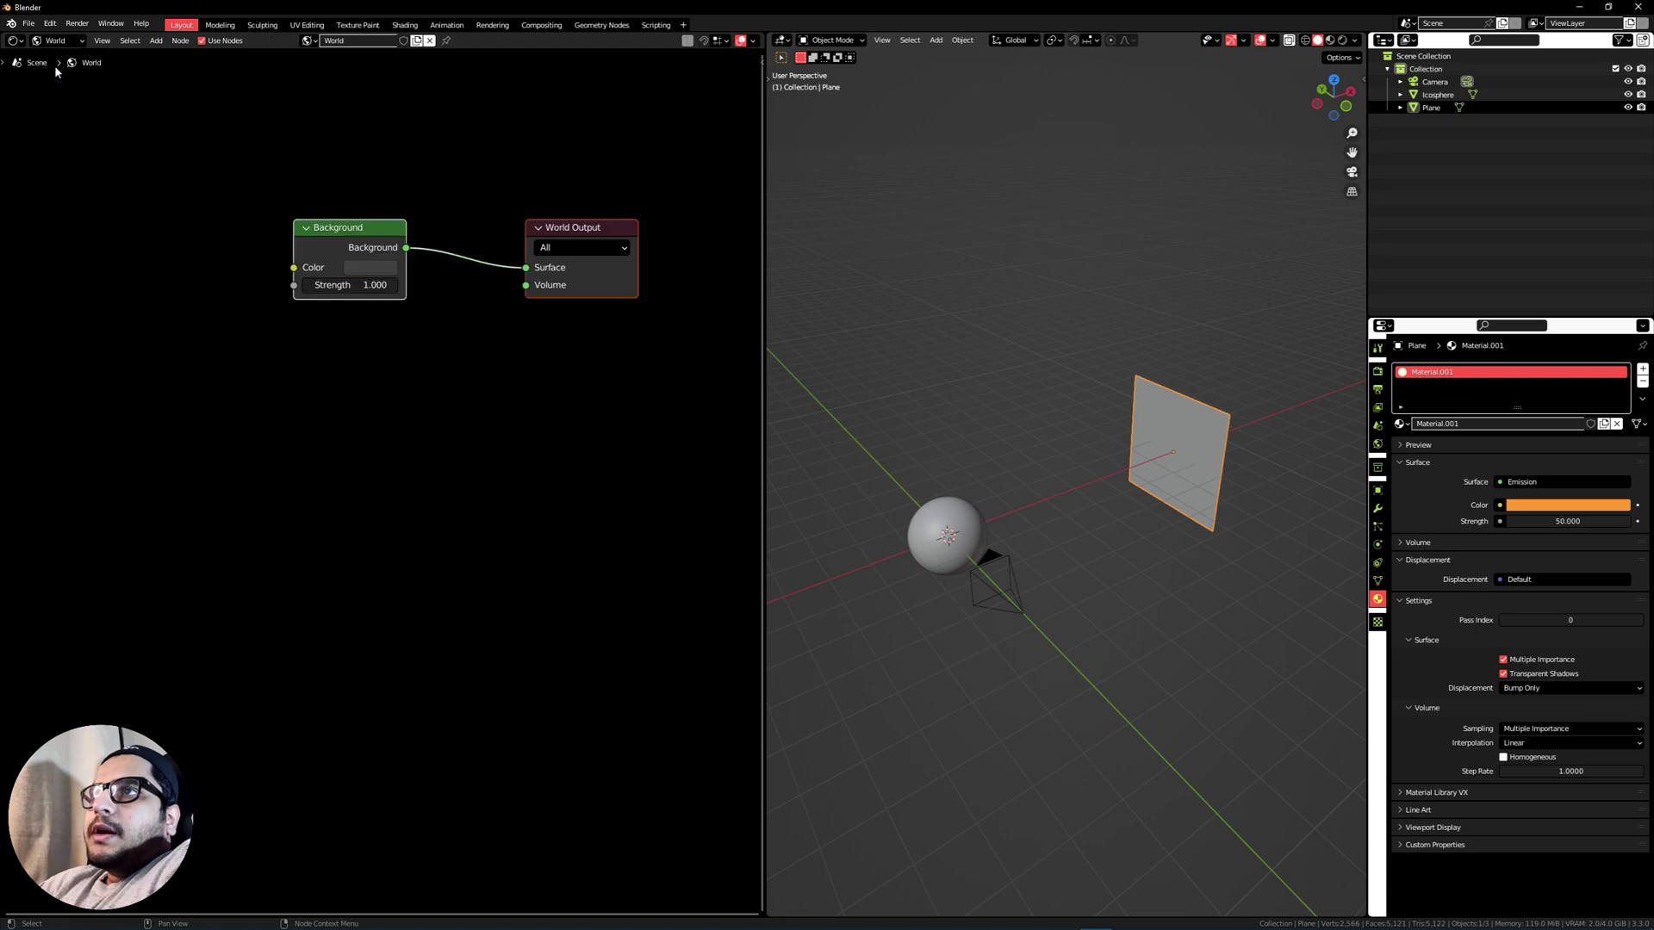
key(shift+a)
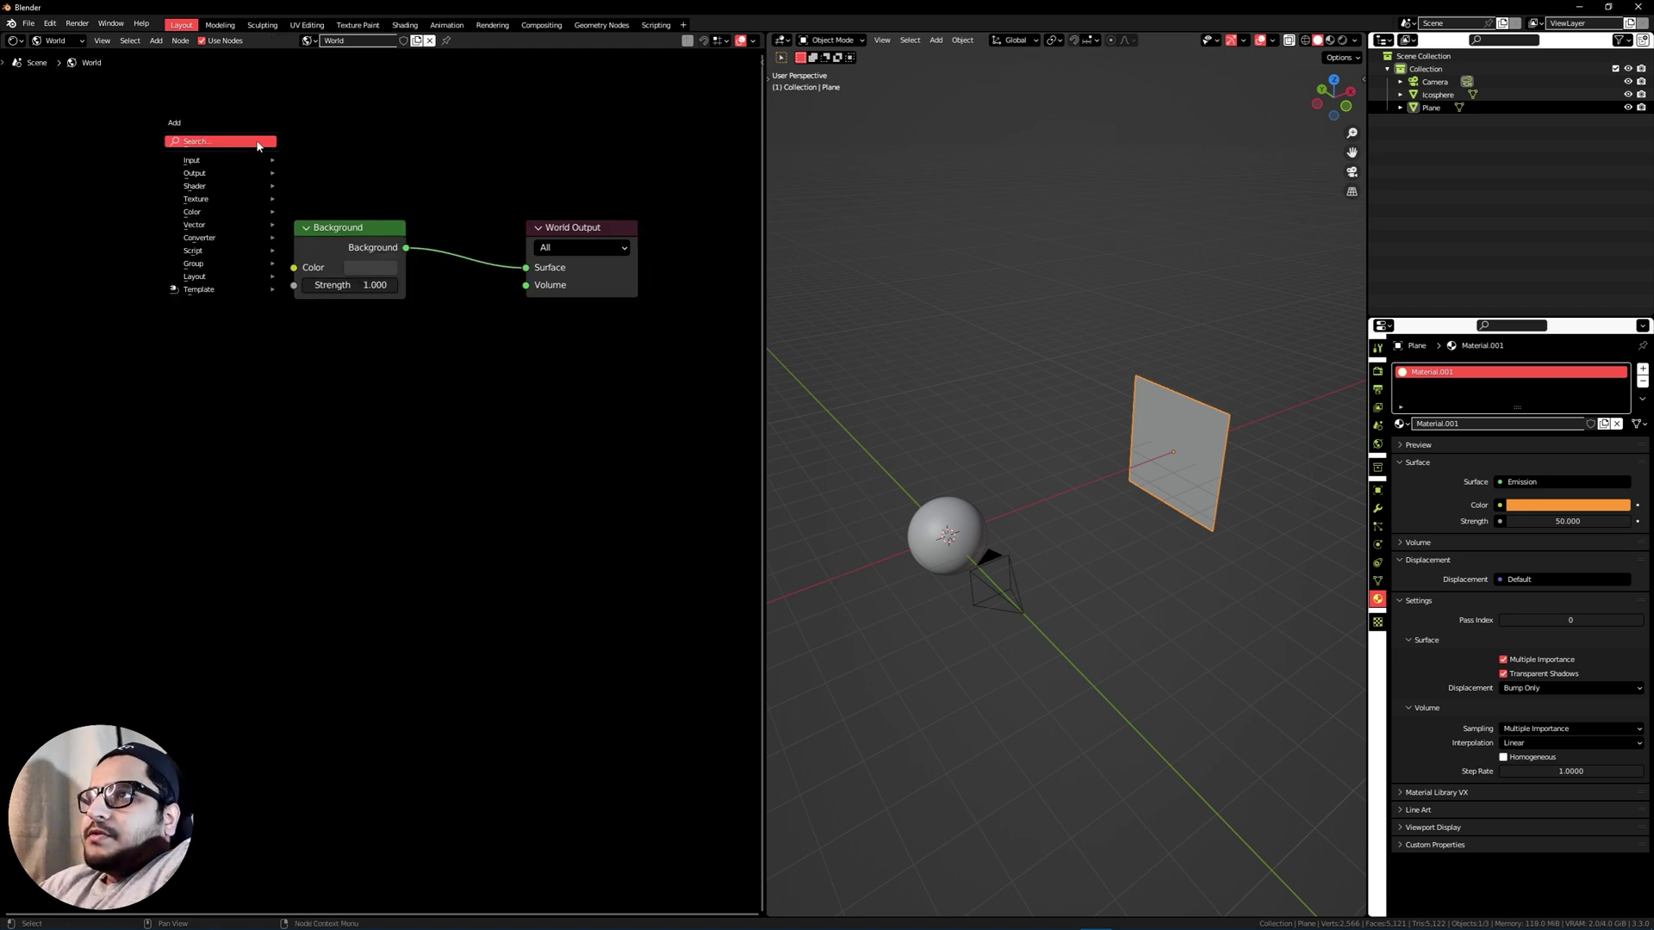
click(256, 139)
text(environ)
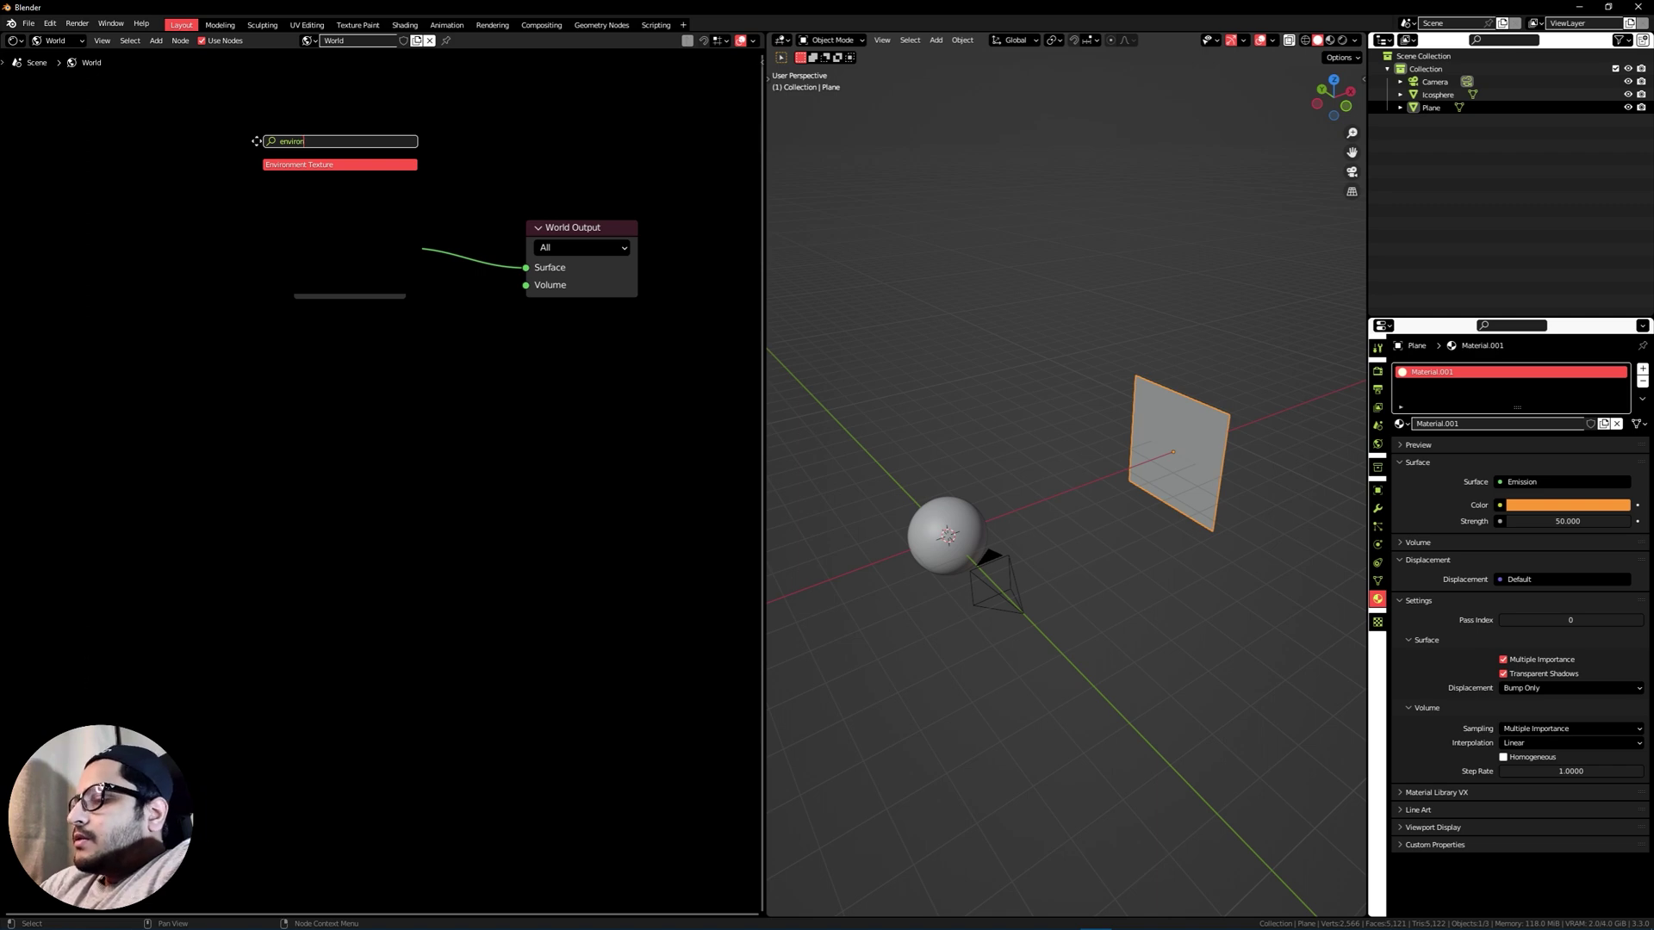
key(Return)
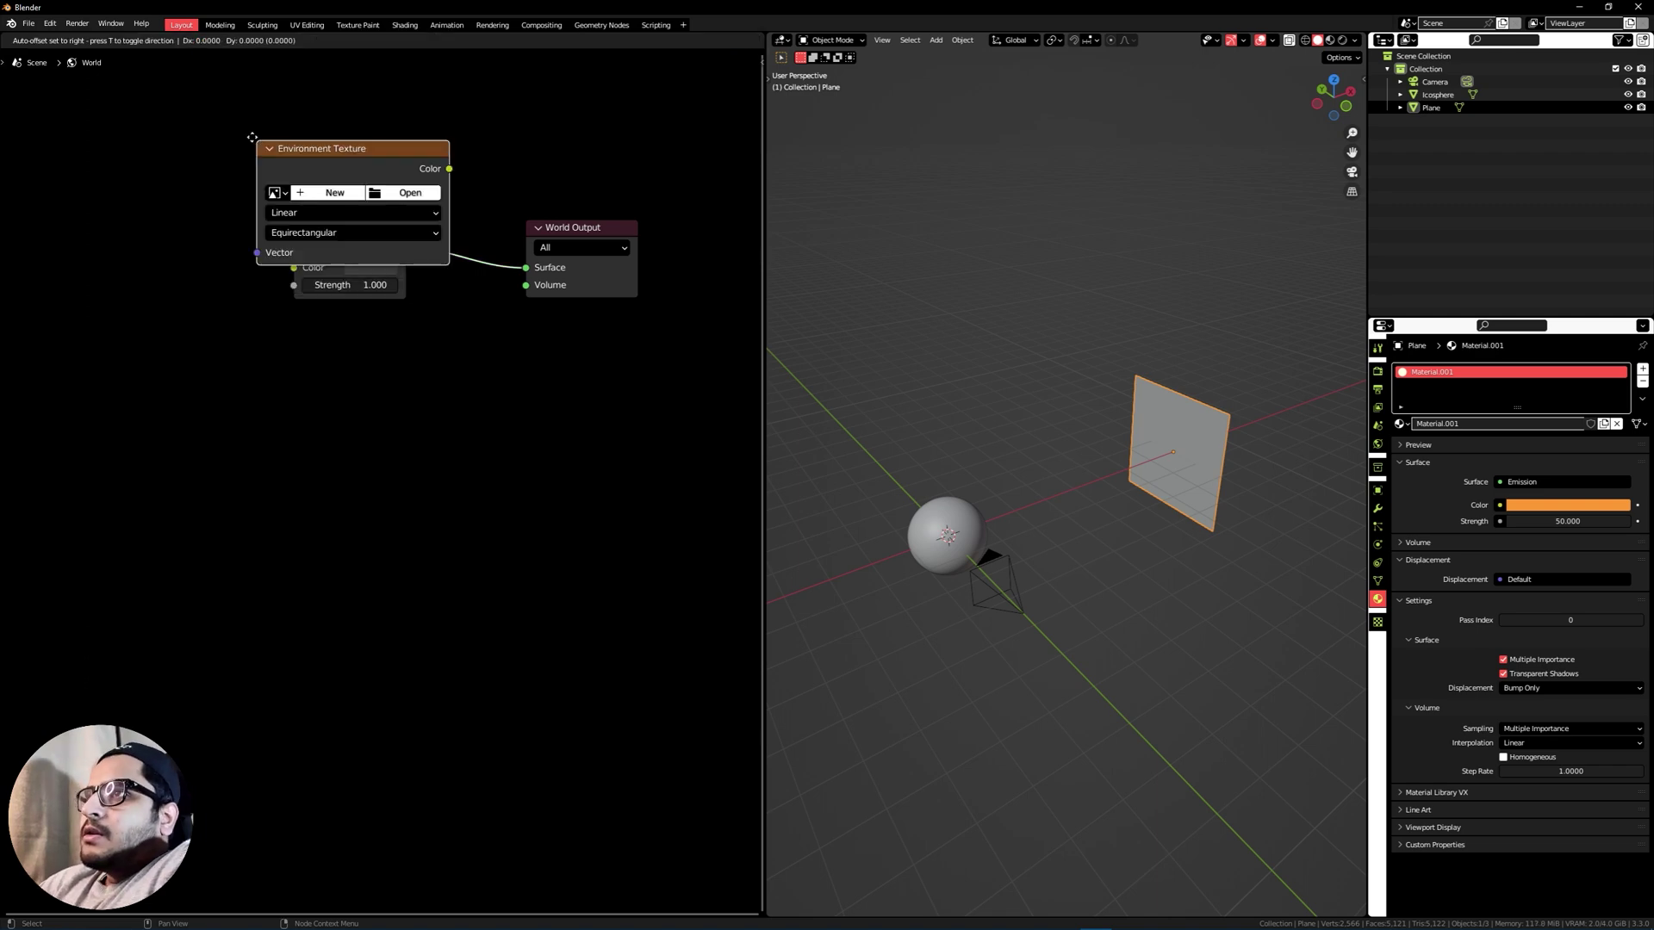
click(57, 223)
drag(252, 247, 294, 268)
Load abandoned_church_2k.hdr from the HDRI folder into the Environment Texture and move the nodes closer to the World Output.
click(214, 271)
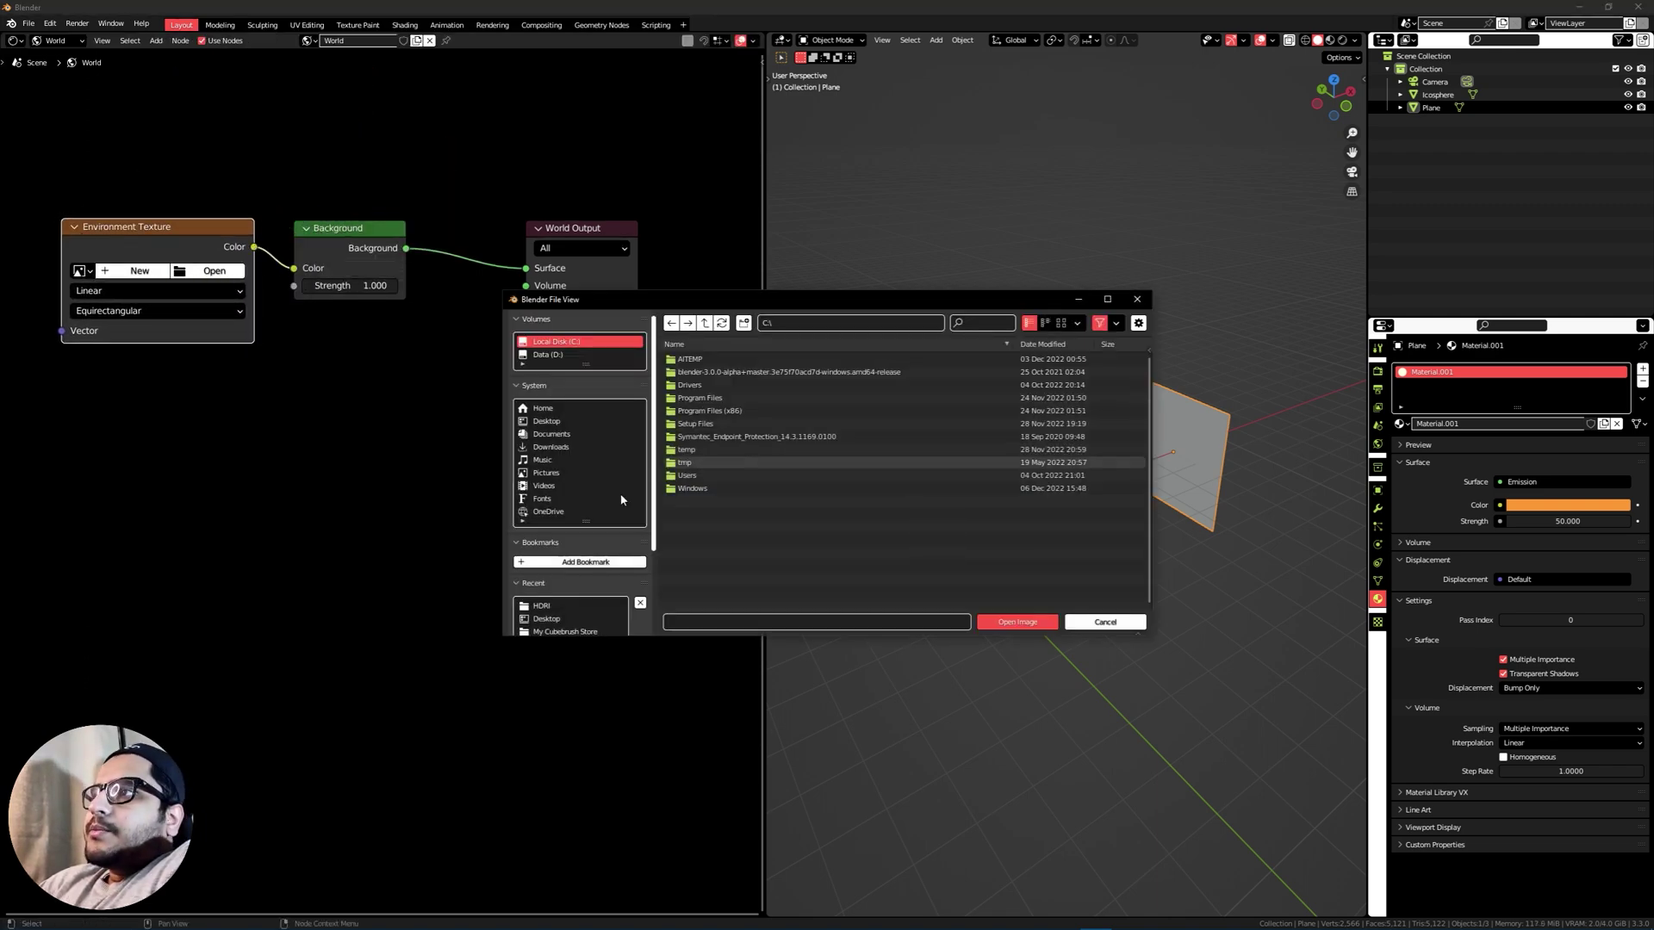
click(541, 606)
double_click(722, 401)
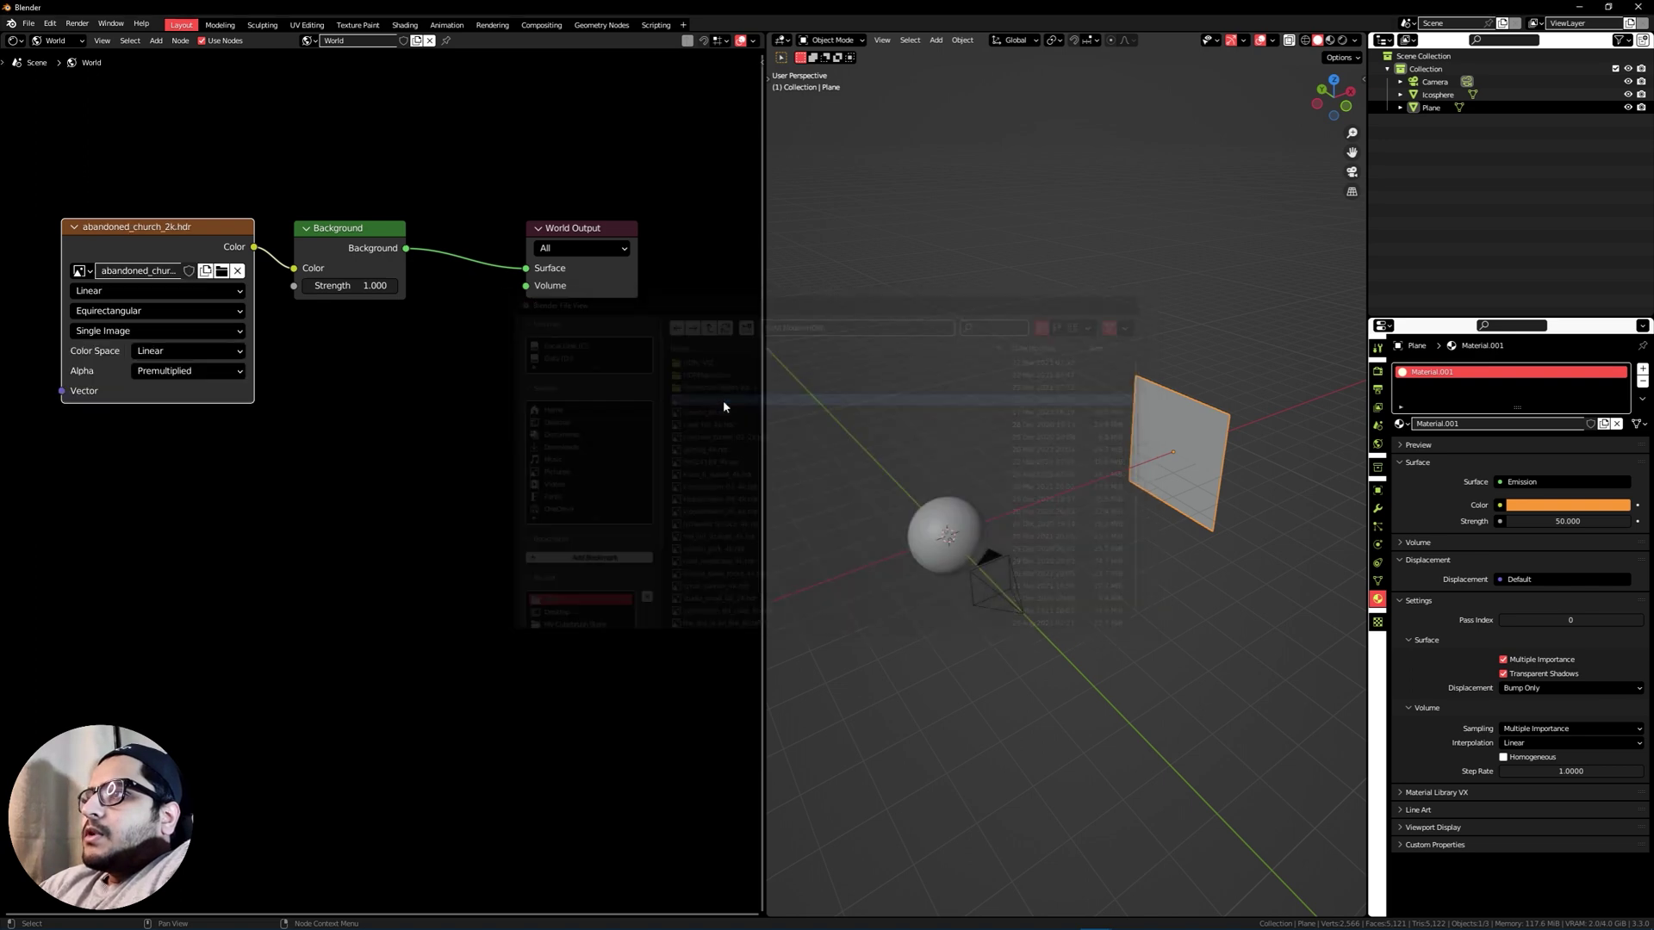
drag(158, 233, 333, 234)
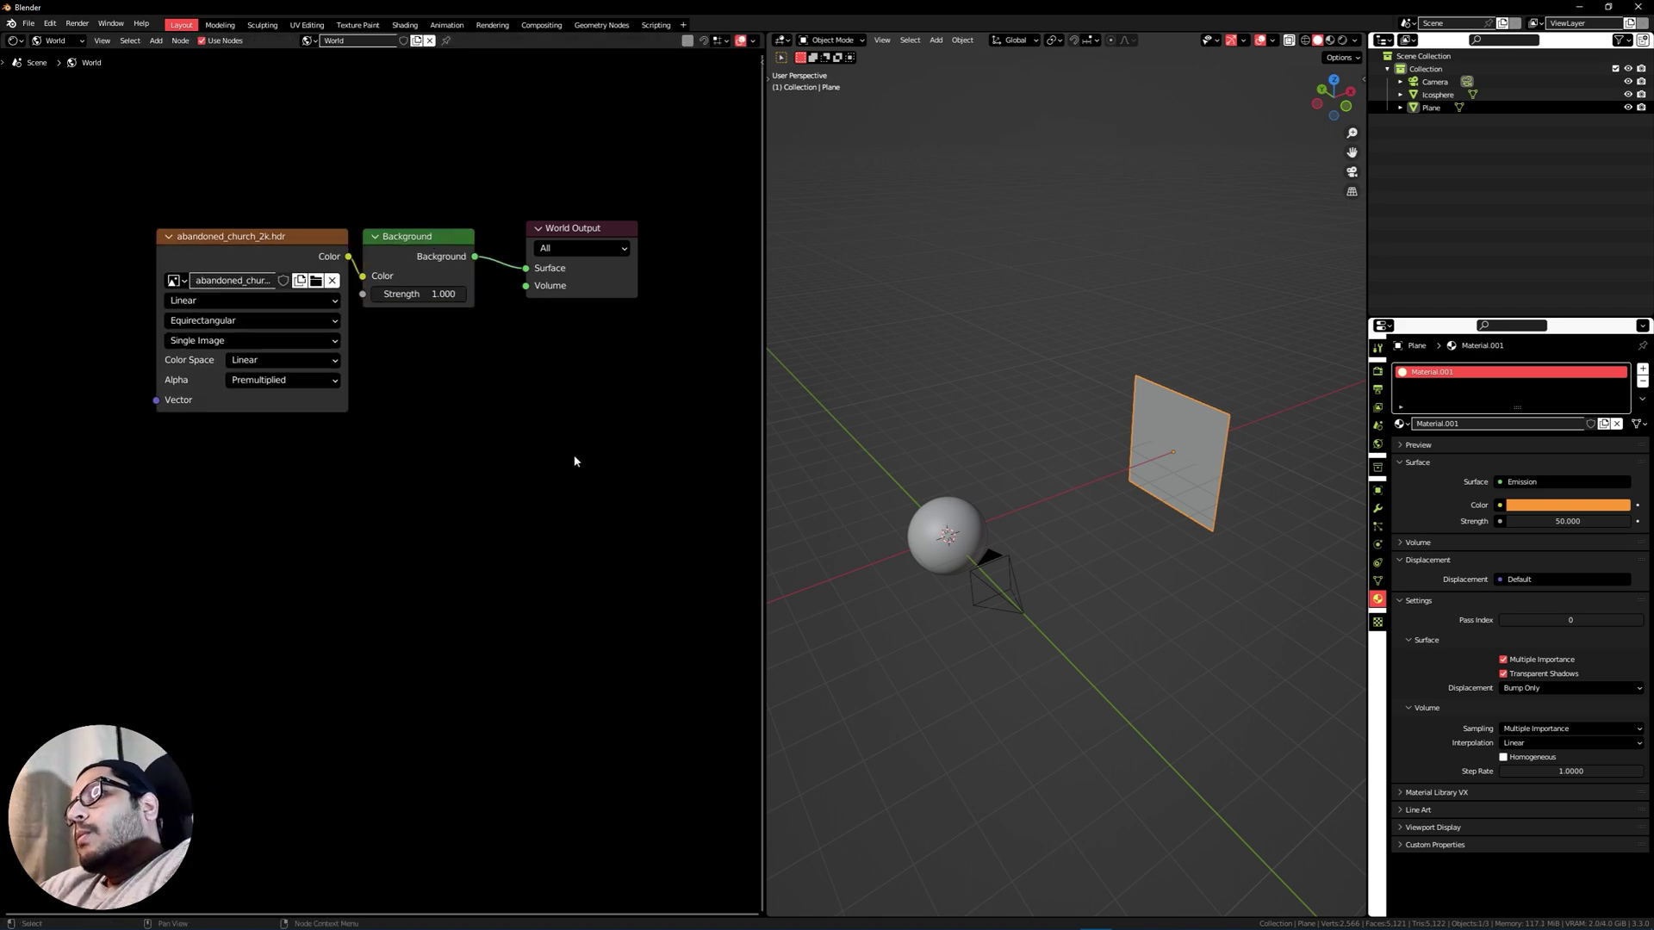
Set the world Background node's strength to 0.2.
click(403, 294)
key(BackSpace)
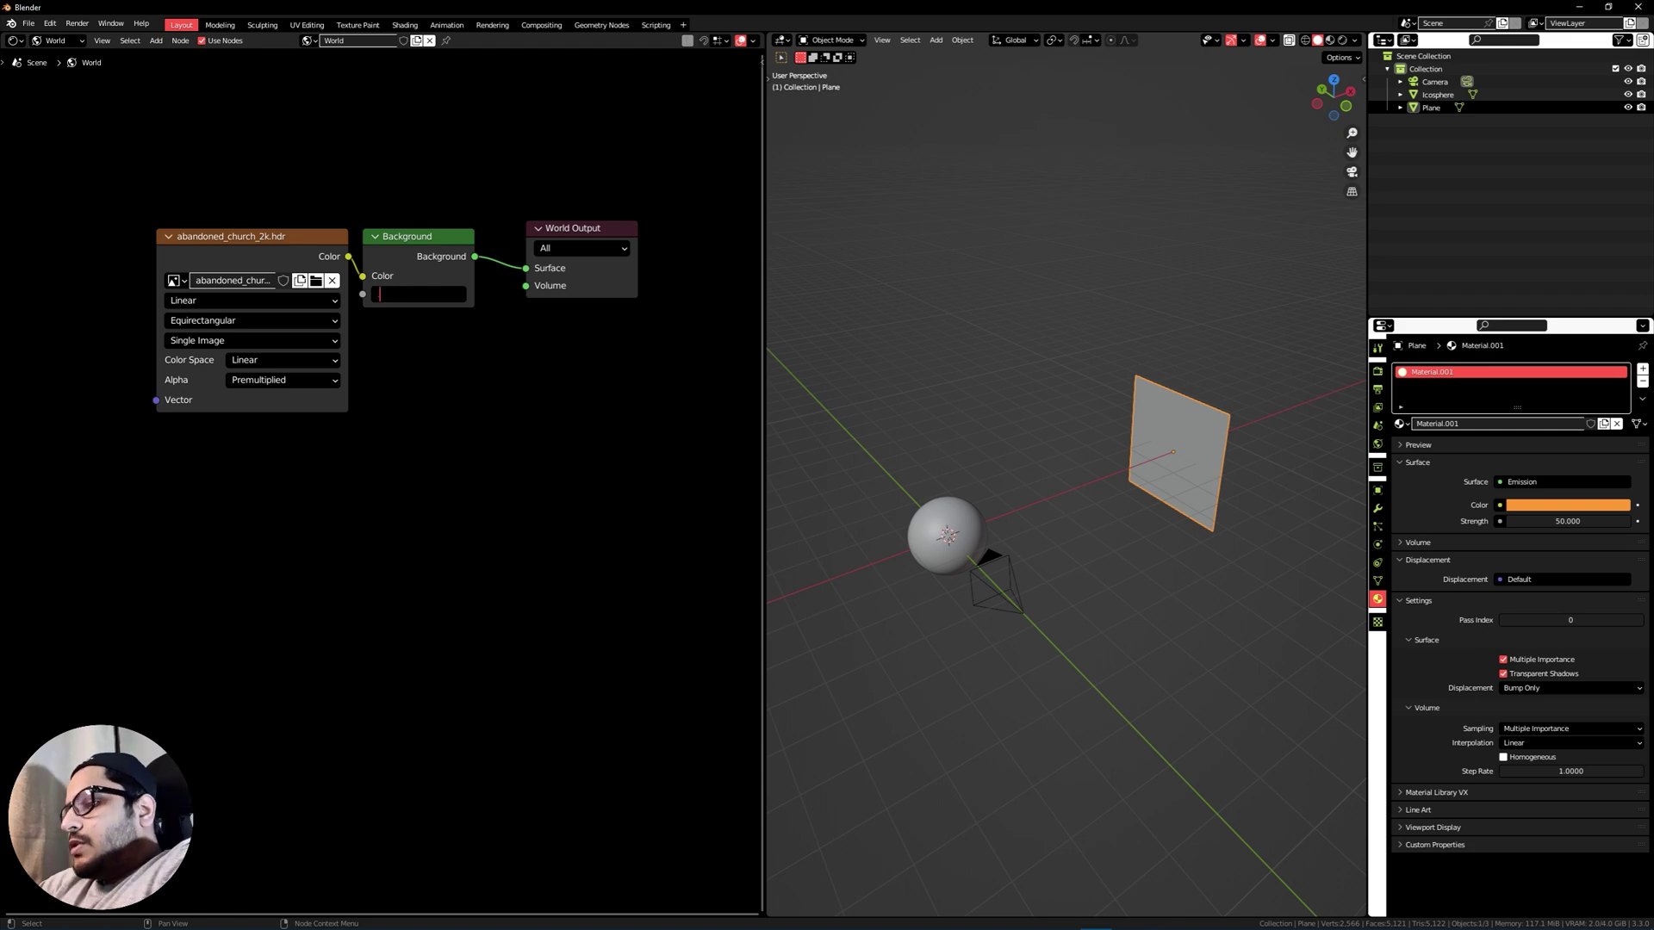
text(.2)
key(Return)
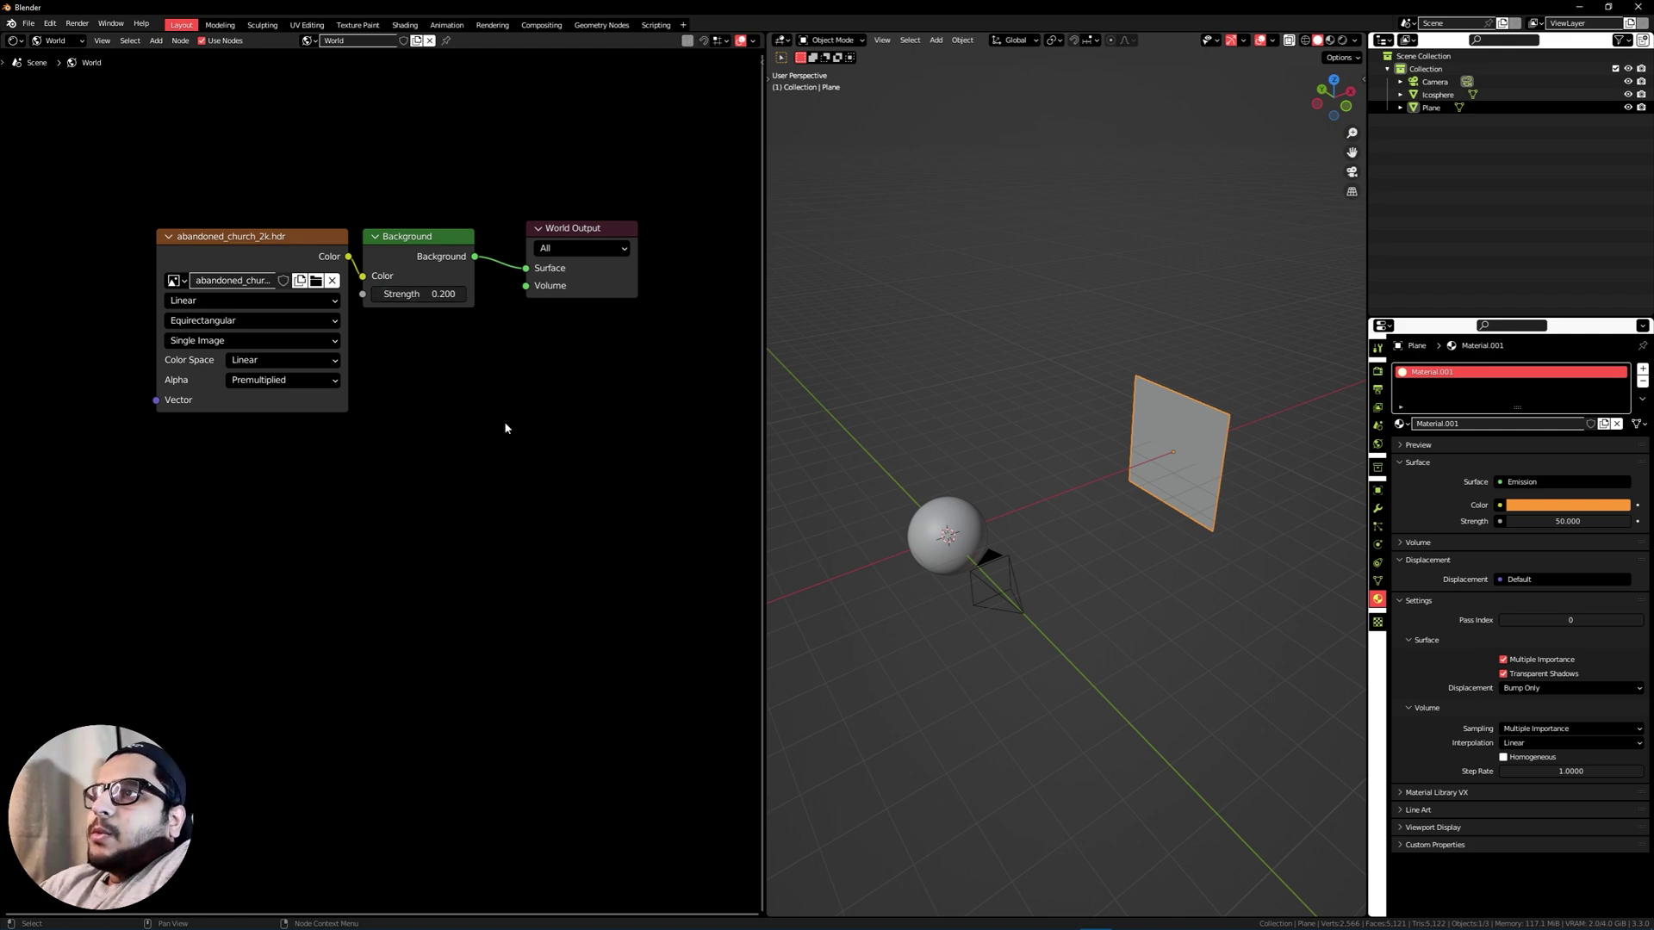
View the sphere through the camera and display it with Rendered shading.
key(grave)
click(901, 579)
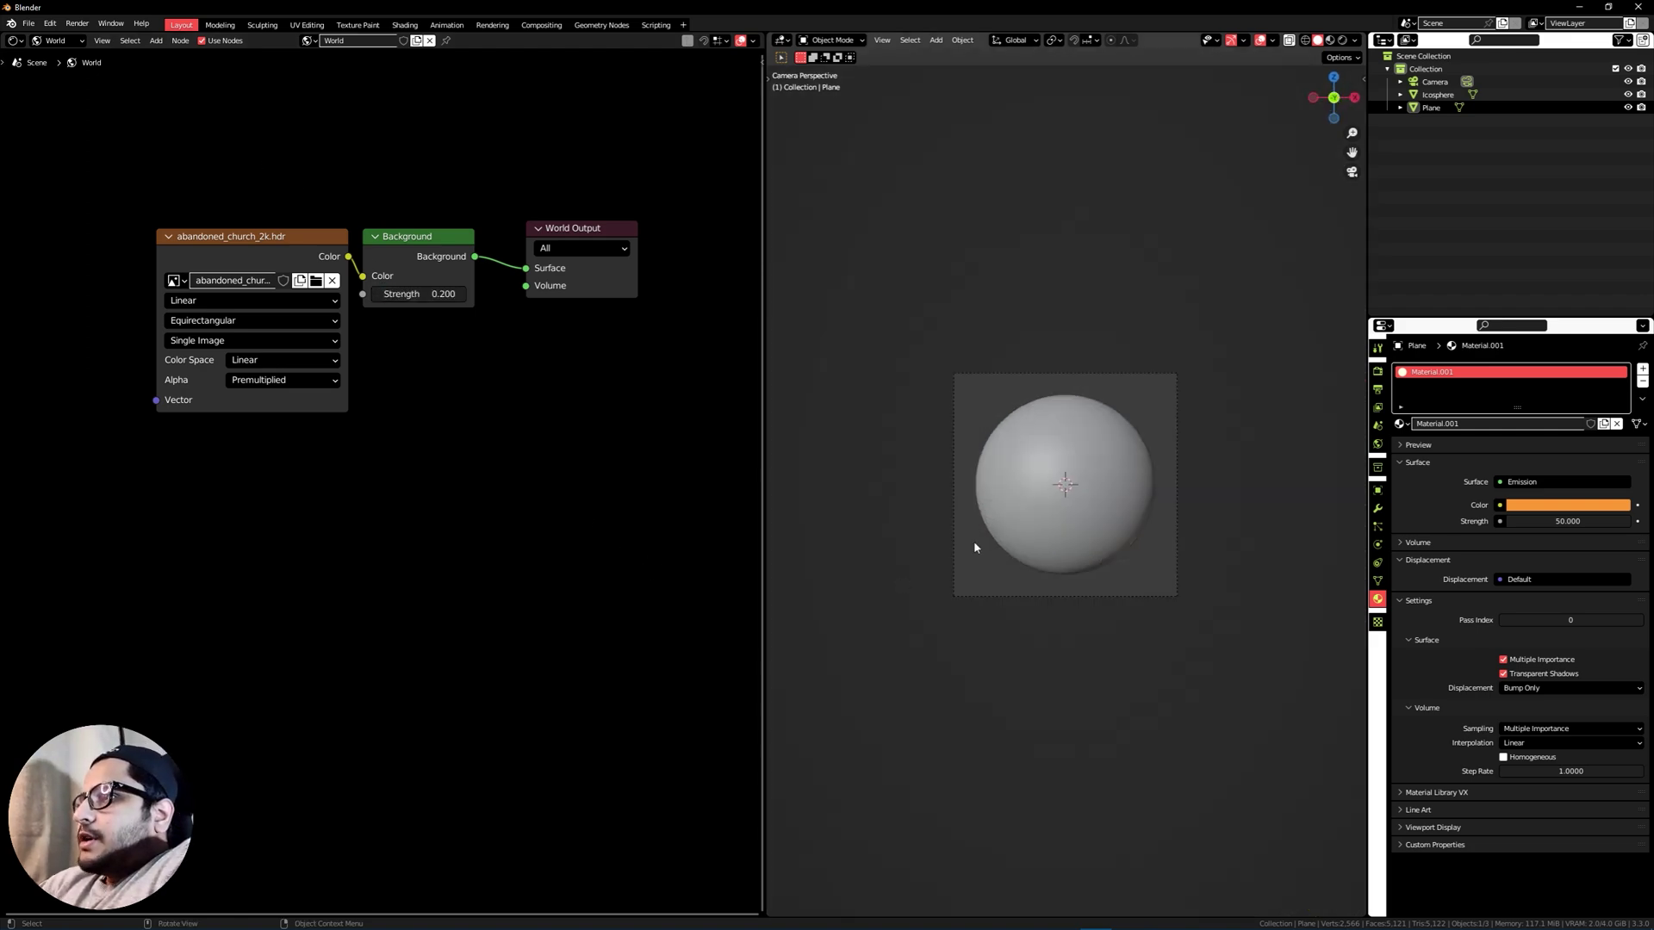
scroll(1092, 504, up, 4)
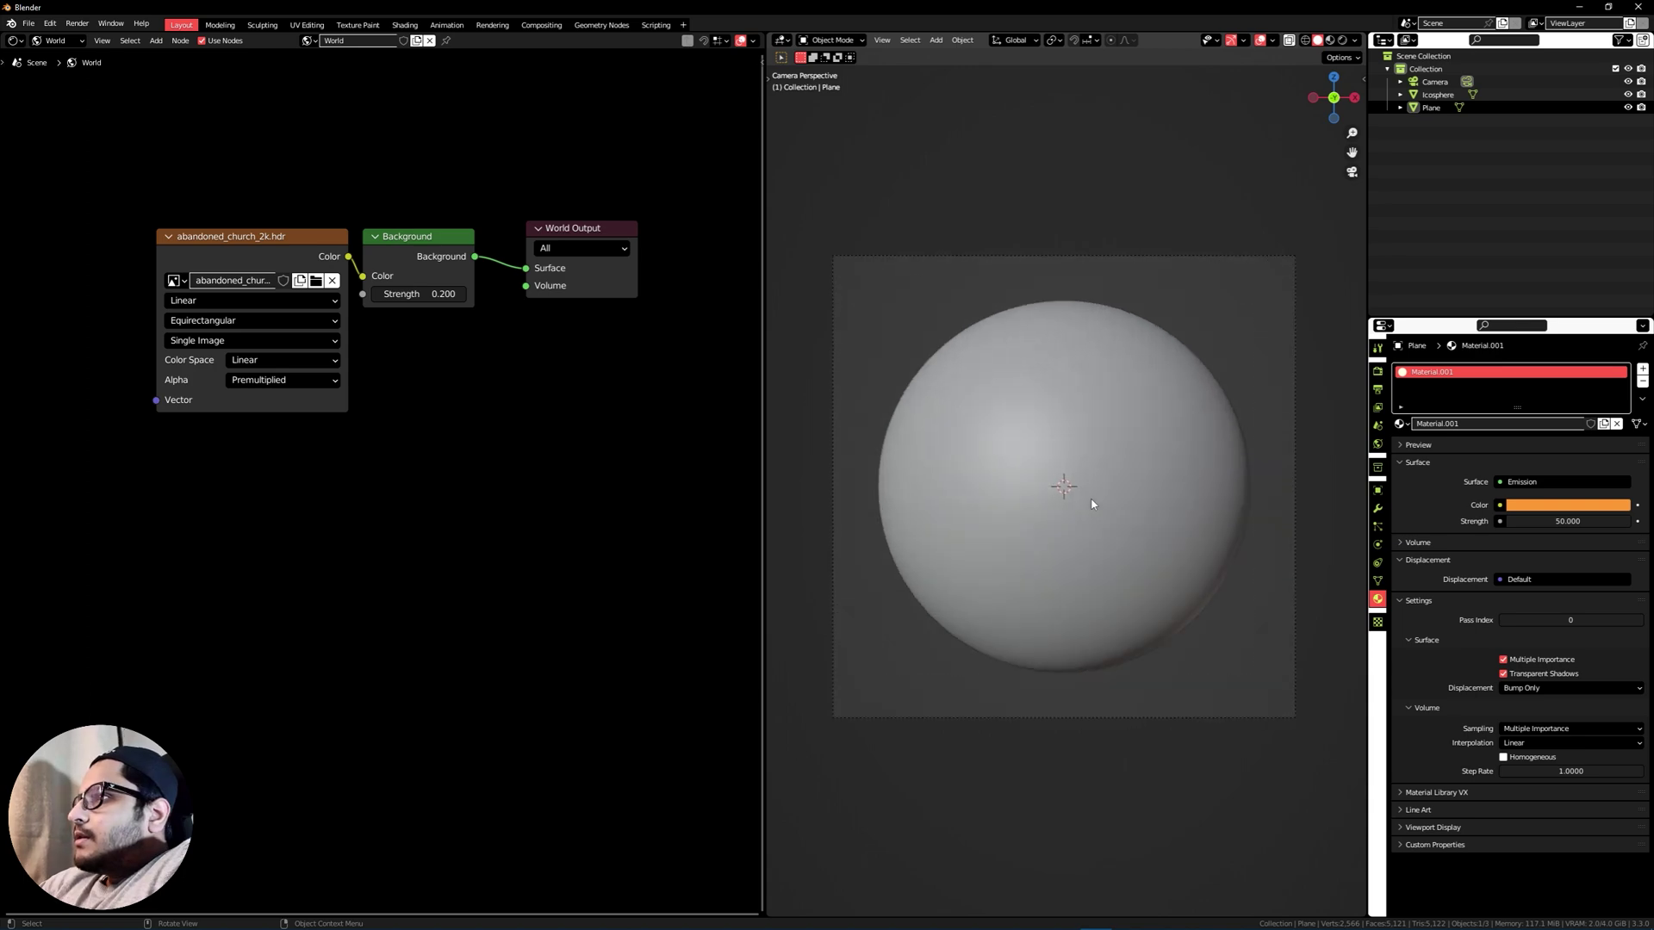
scroll(1092, 503, up, 1)
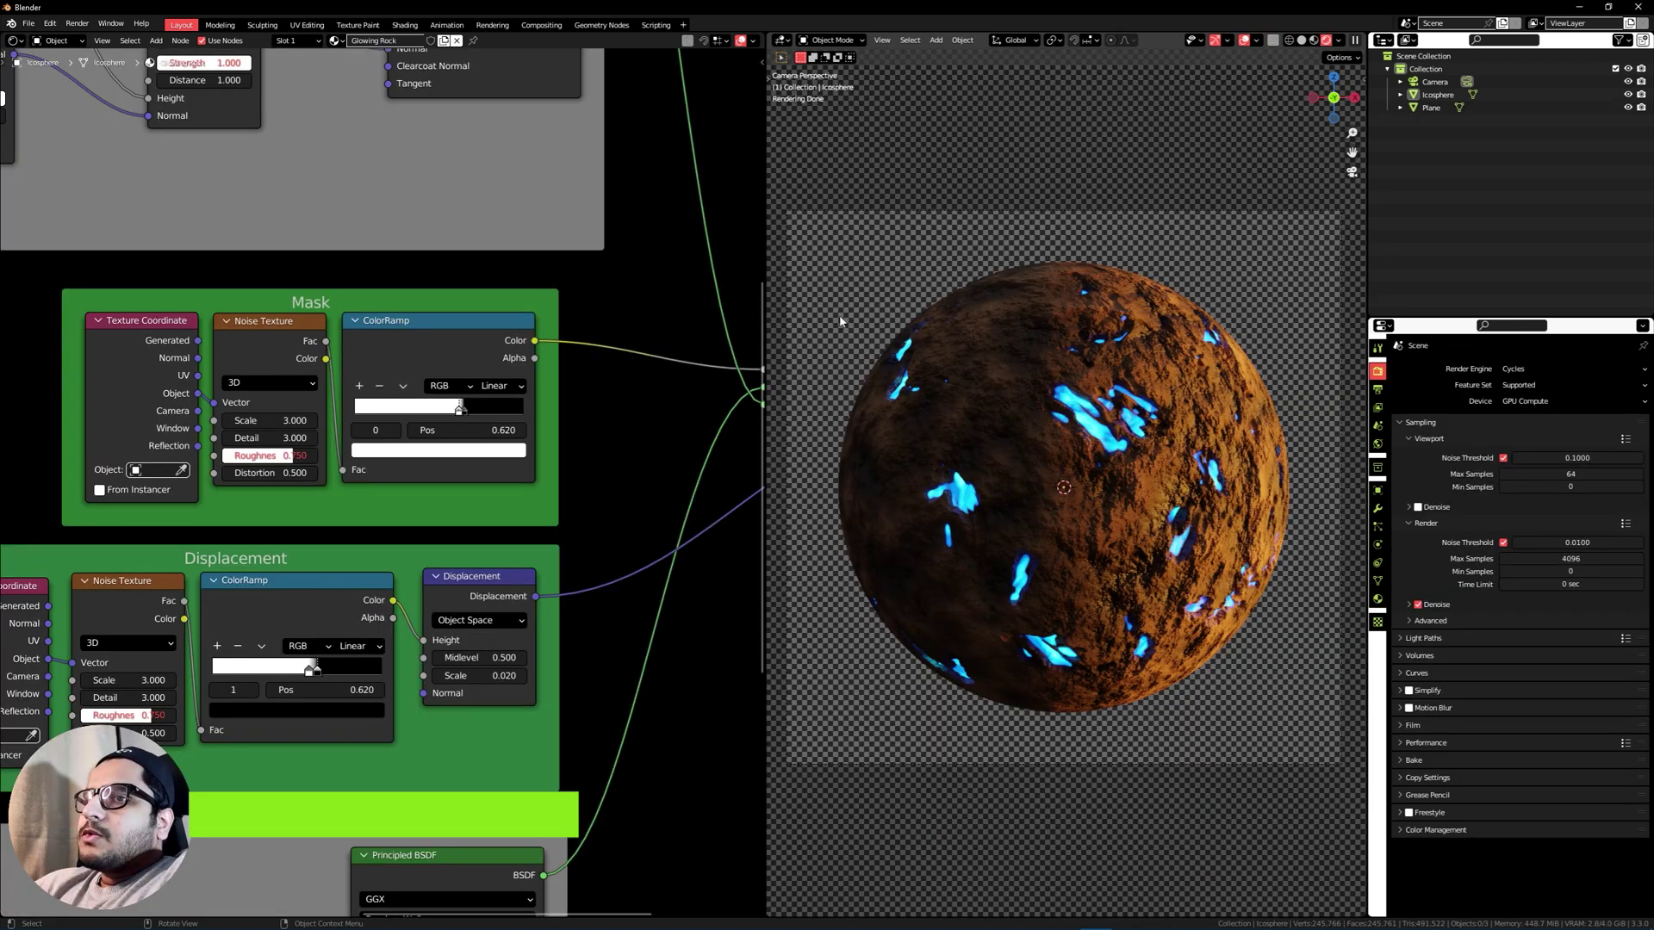
key(z)
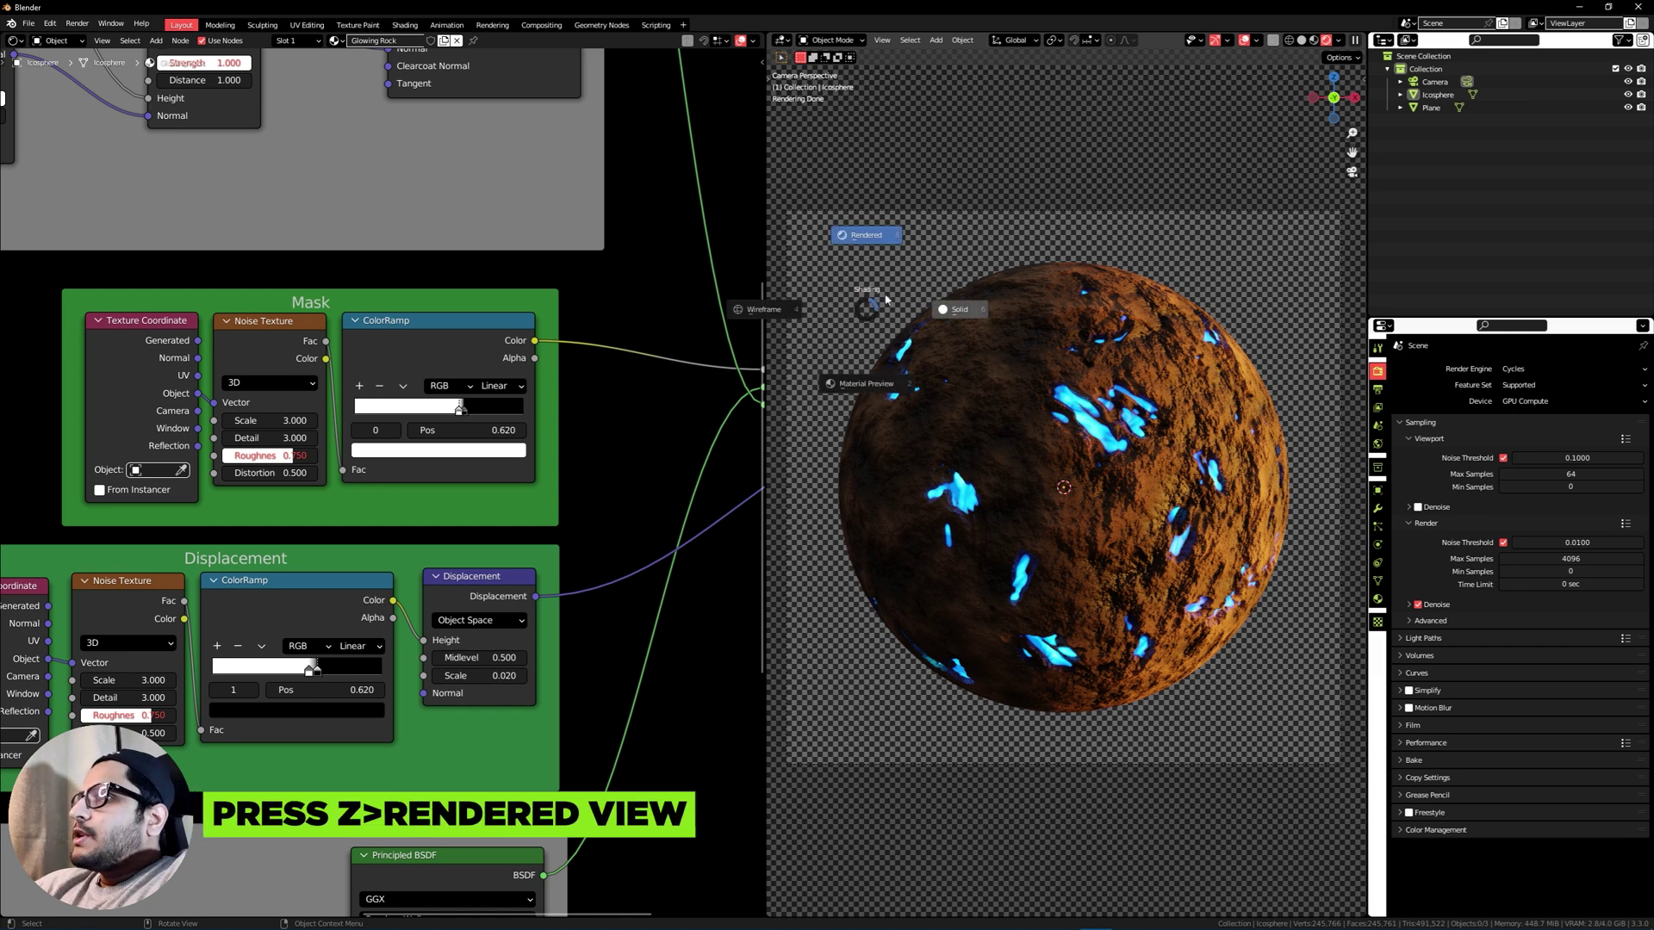
click(862, 233)
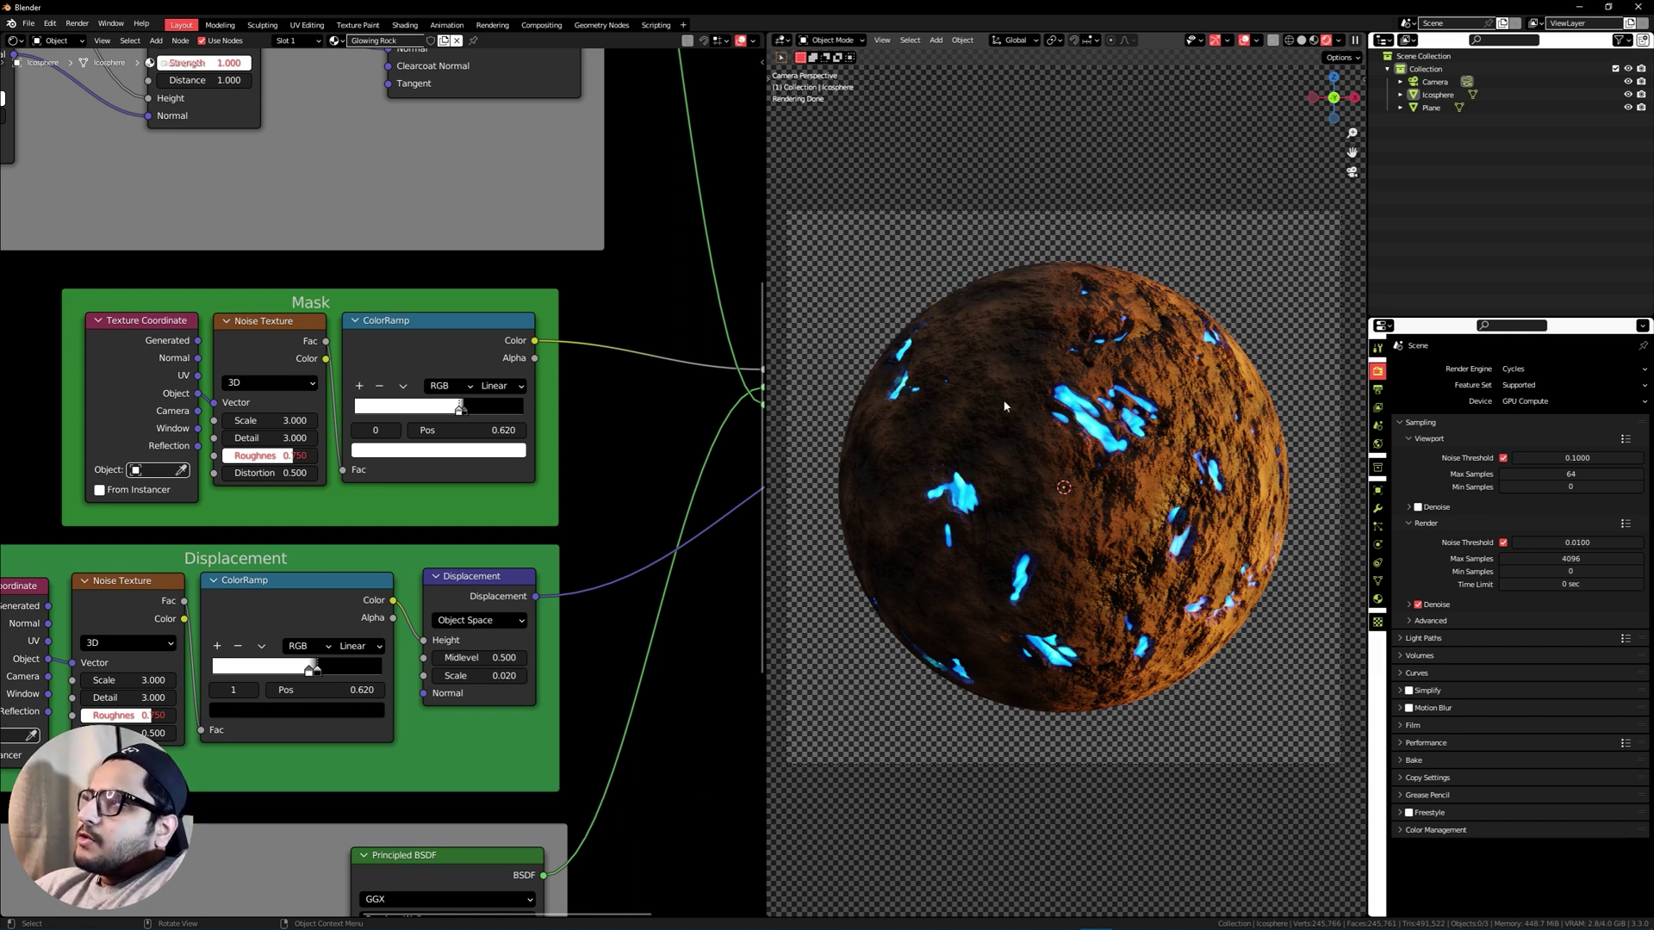
Review the Mask and Displacement nodes, the world's background nodes and the plane's Emission material beside the rendered sphere.
scroll(510, 715, up, 1)
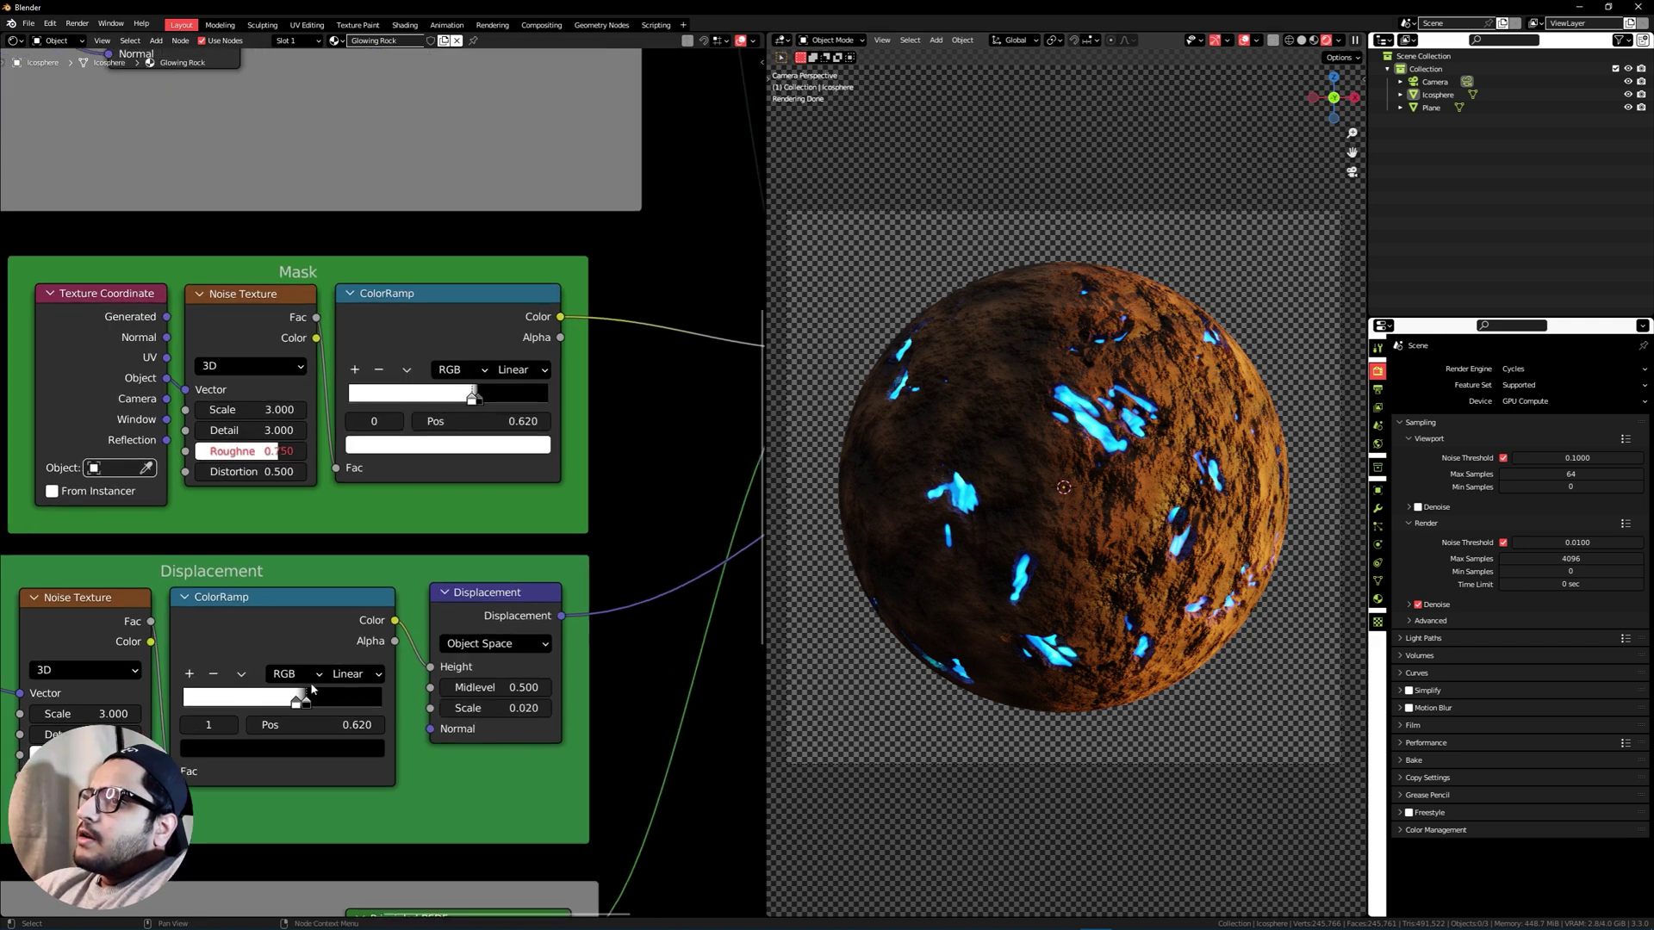
click(1431, 107)
click(54, 41)
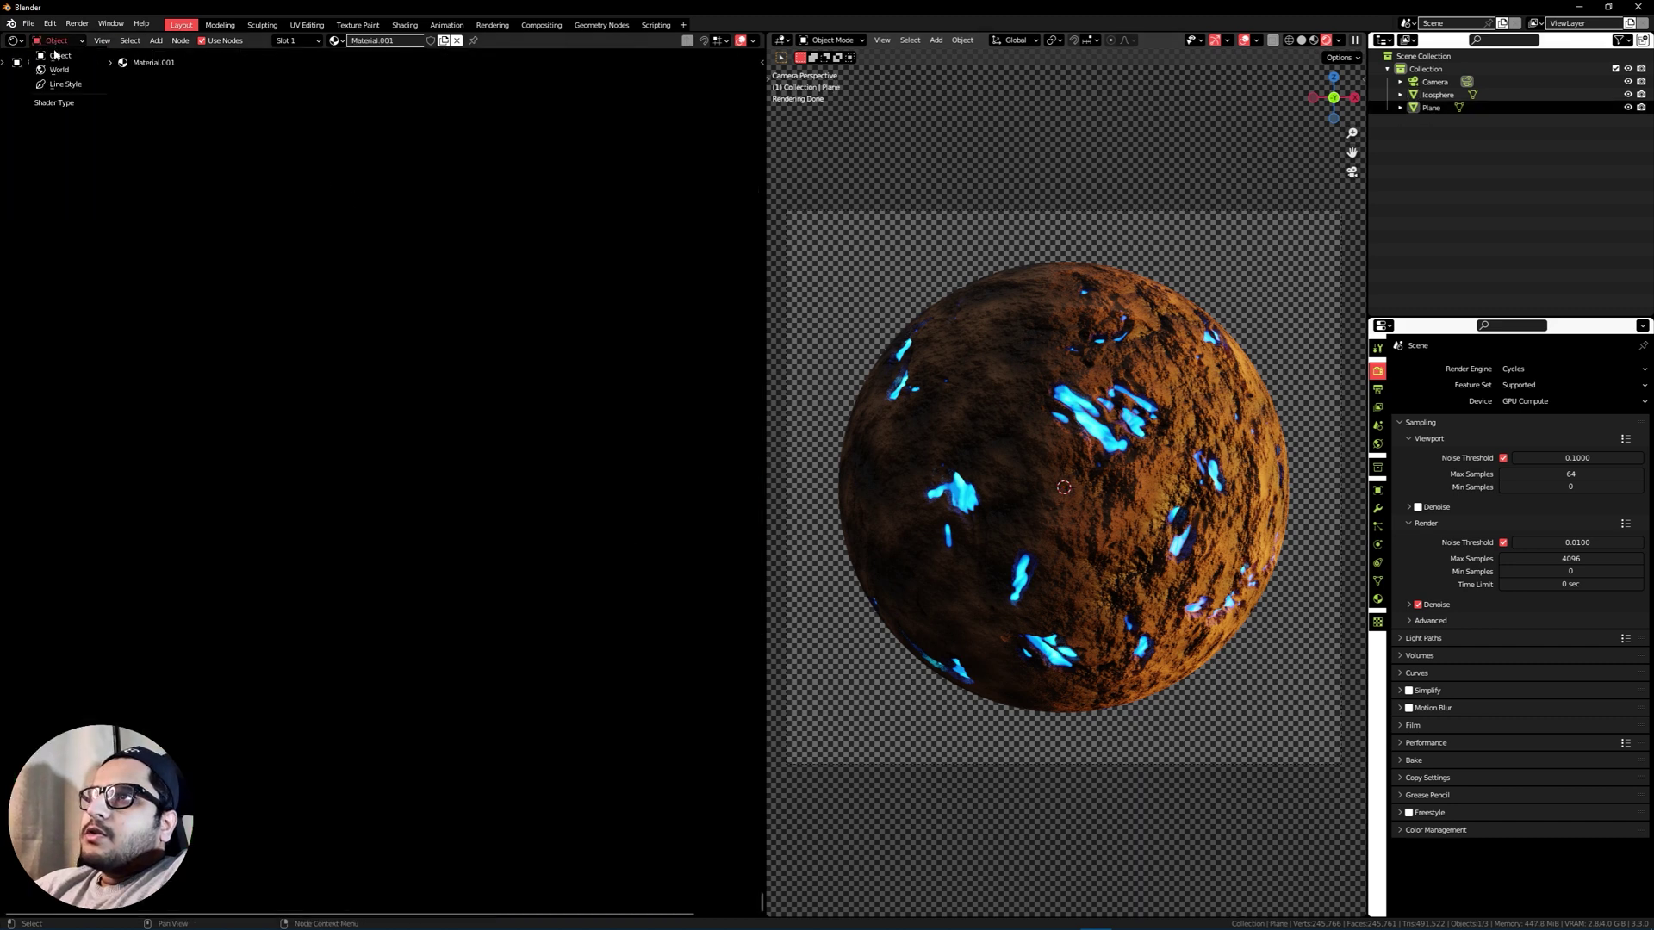
click(60, 71)
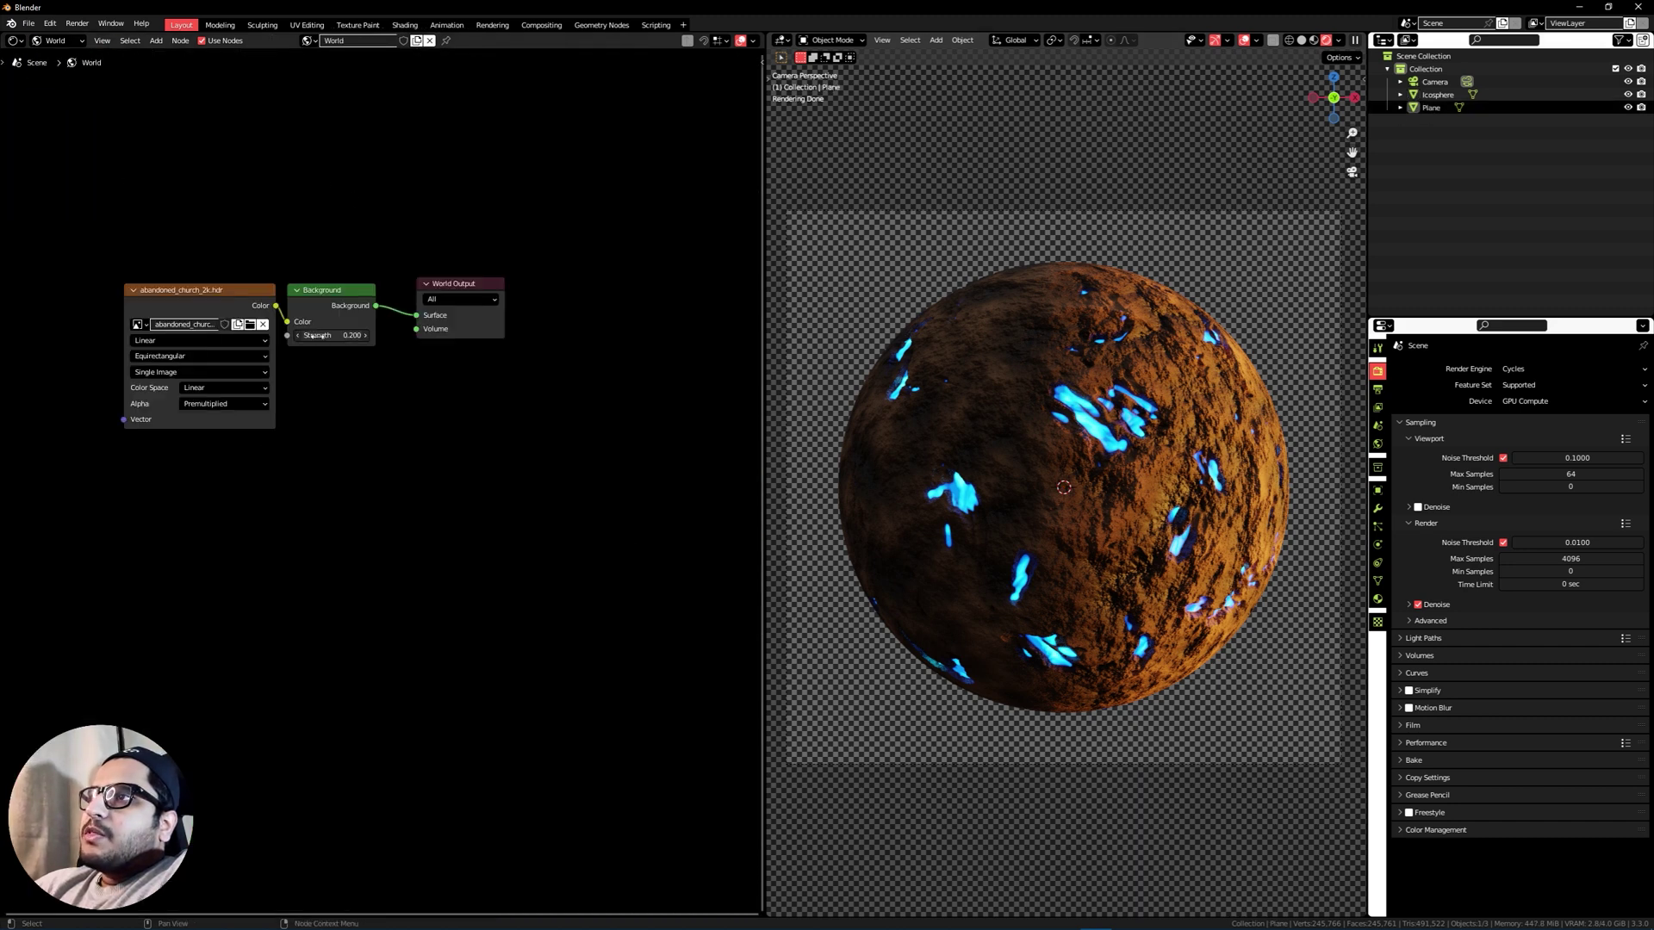
click(60, 43)
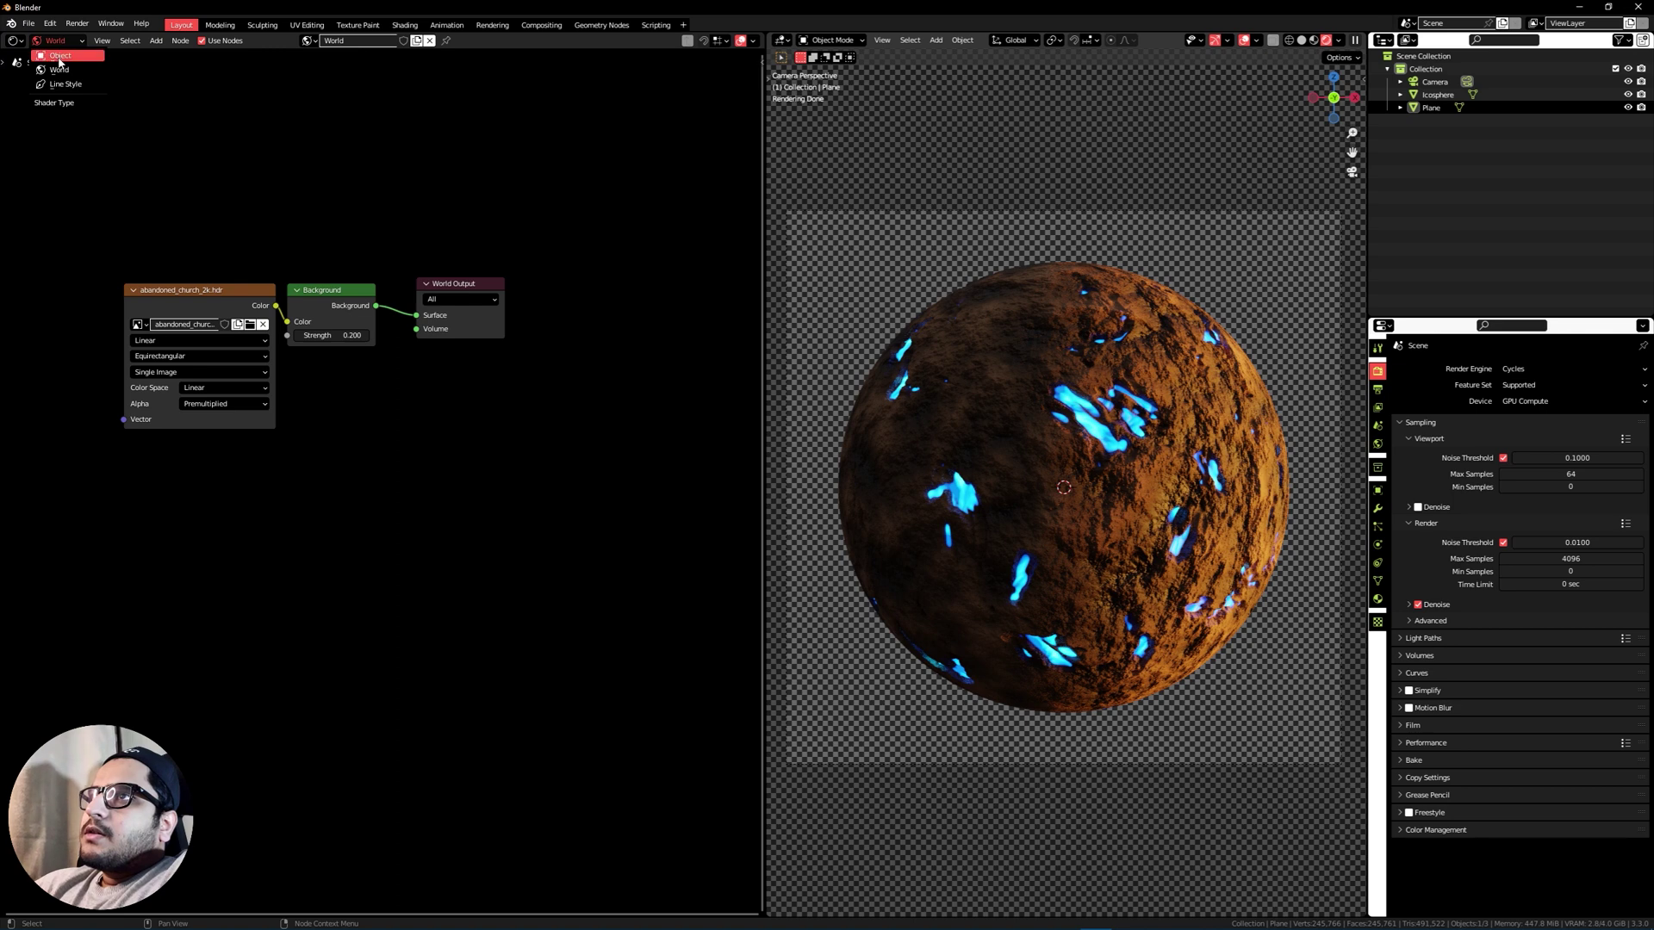
click(56, 54)
scroll(330, 287, up, 2)
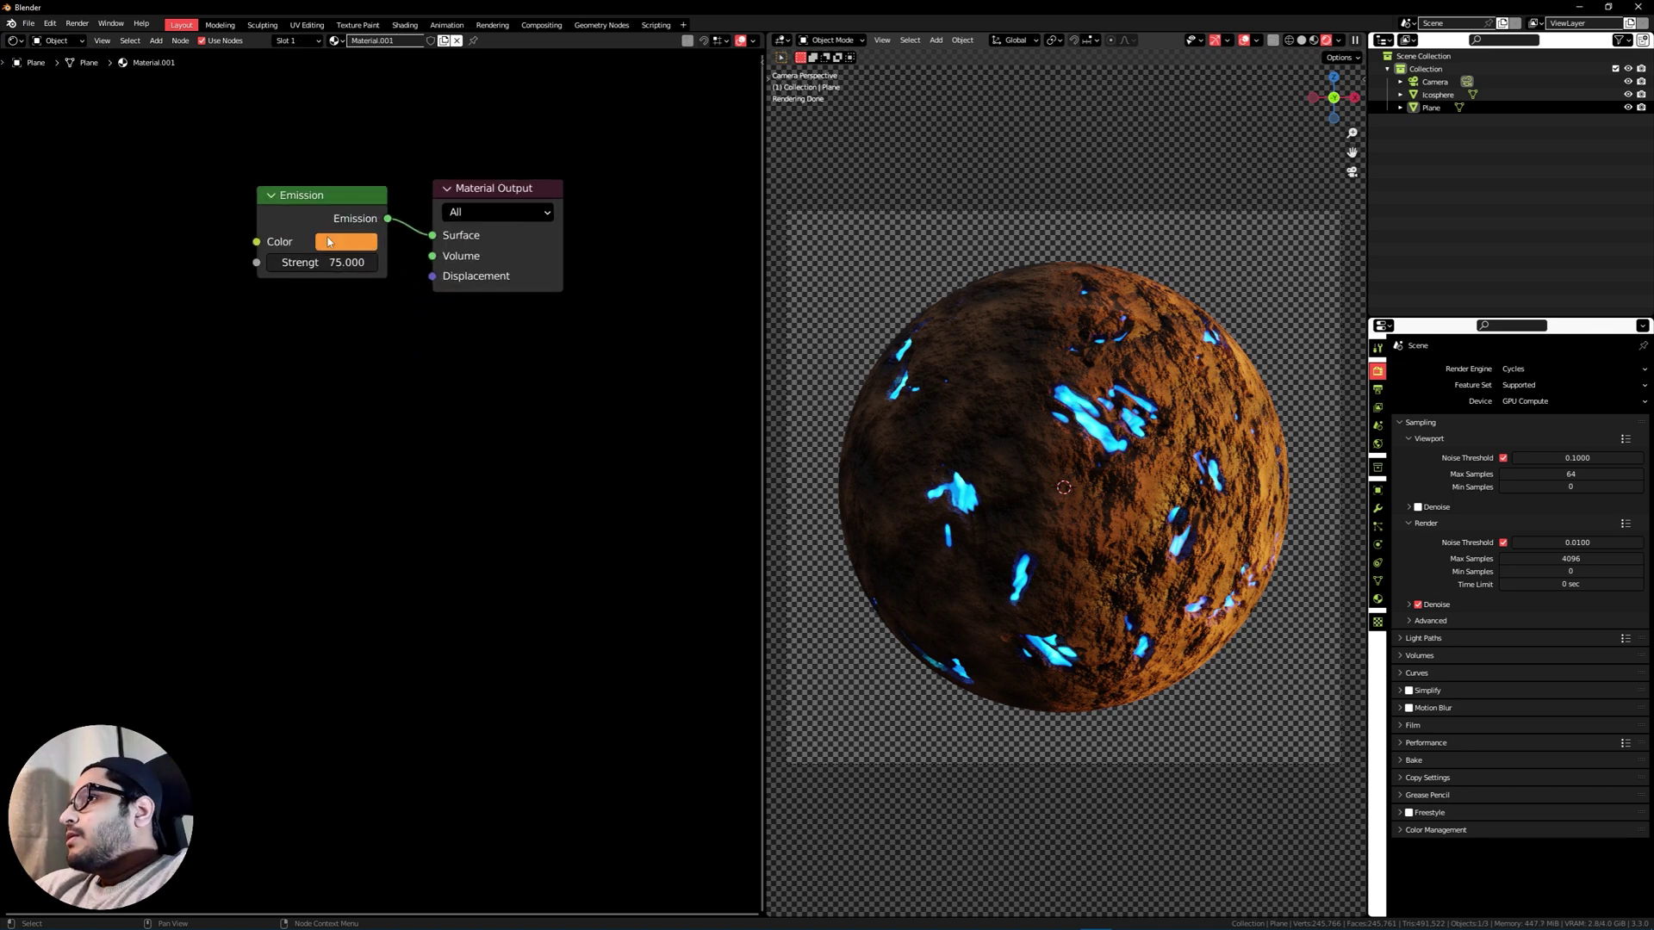